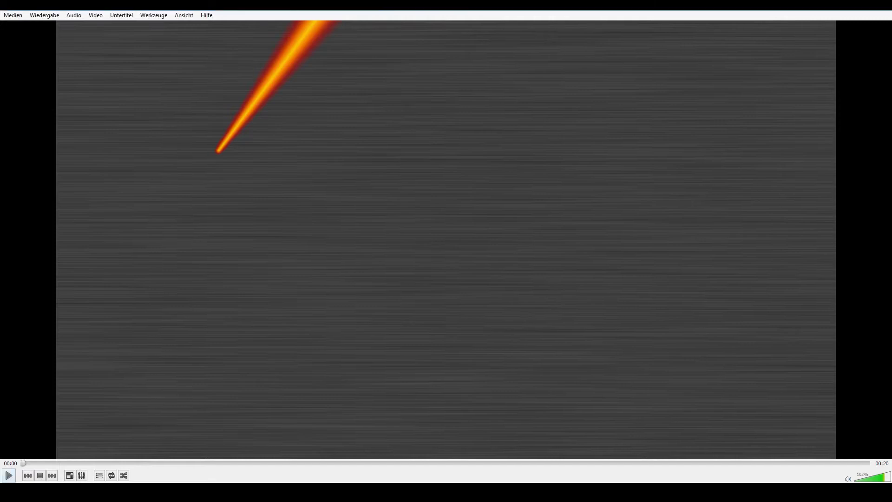
- Play the rendered laser-on-metal clip in VLC to the end, then close the player
key("space")
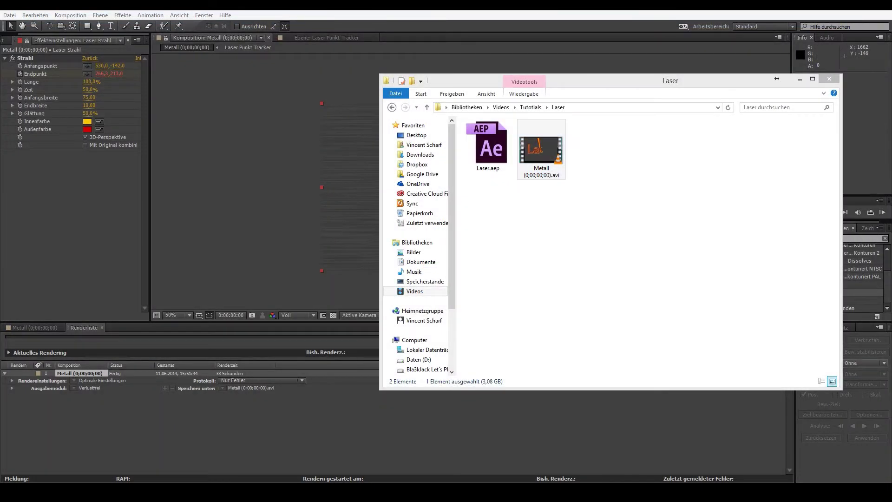
left_click(829, 79)
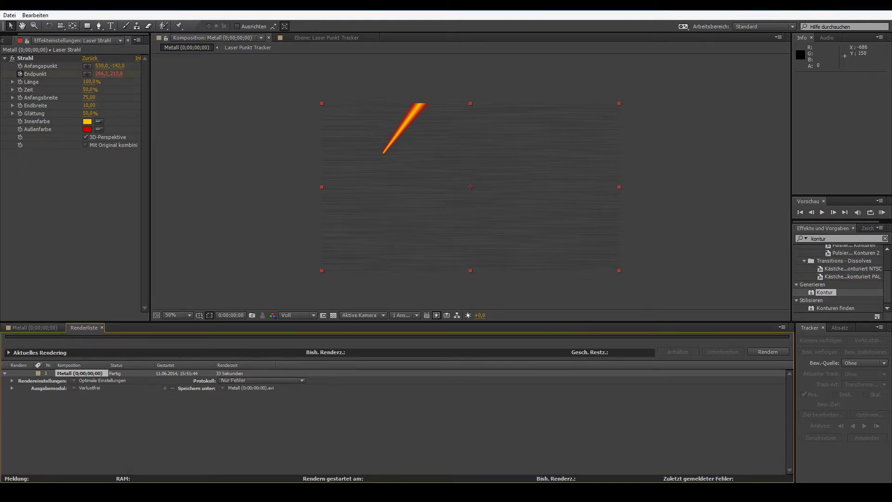
- Show the Metall composition's layers and preview the laser until it has drawn 'Las'
left_click(35, 328)
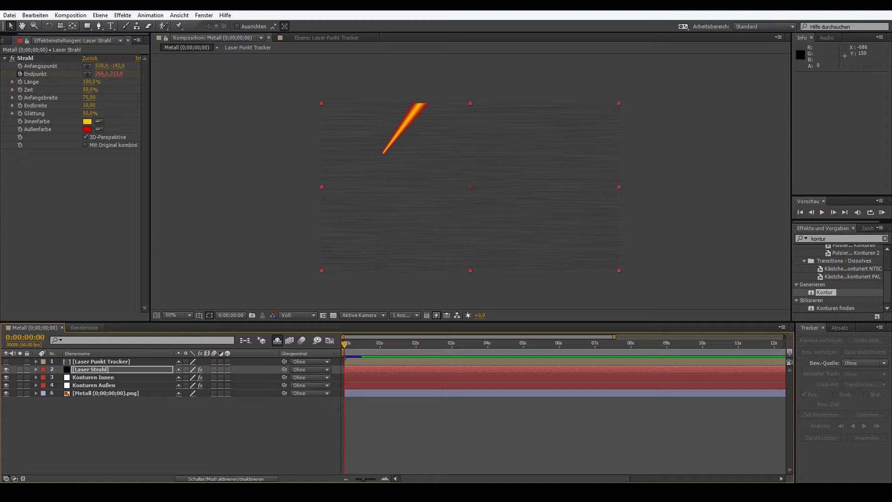
key("ctrl+alt+0")
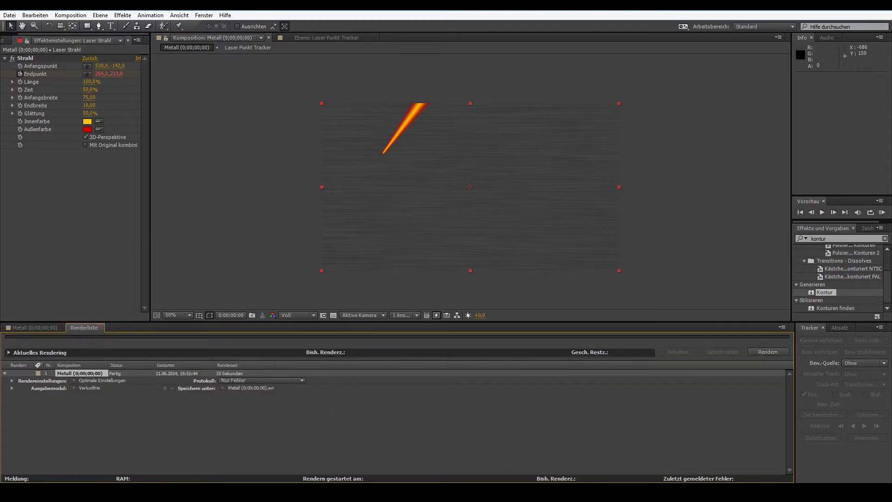
key("ctrl+alt+0")
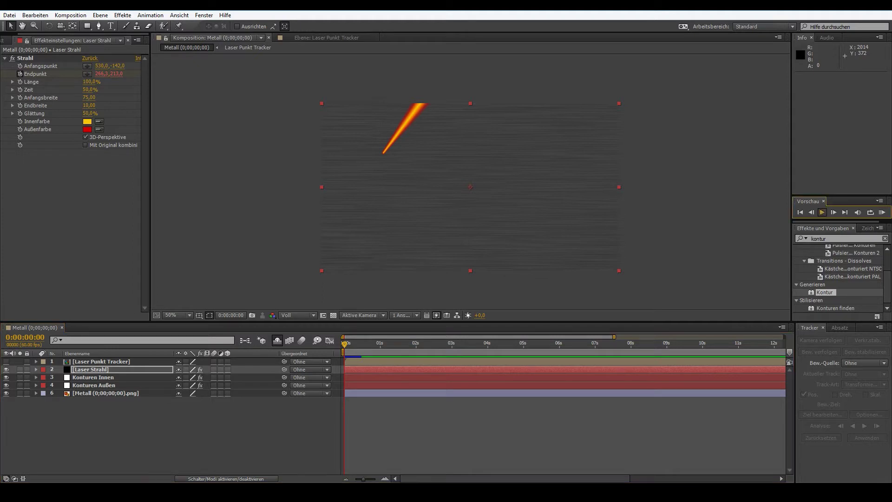
left_click(821, 213)
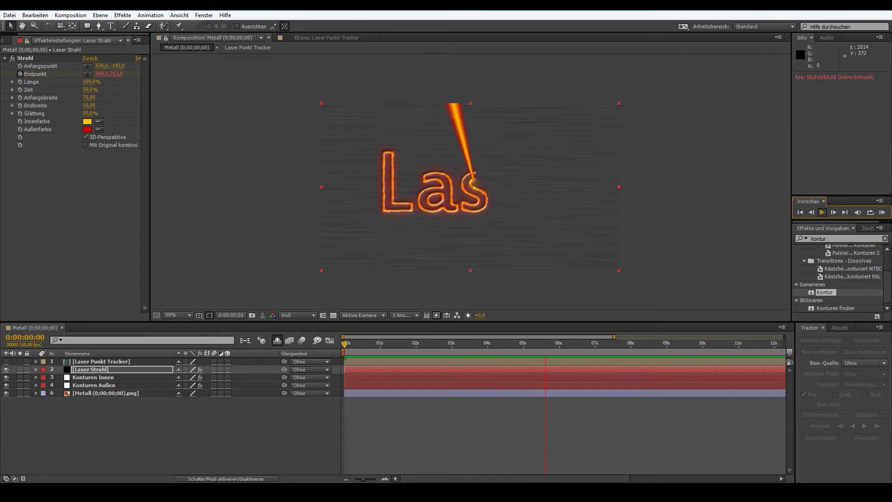
key("space")
- Start a new empty project, dismissing the save prompt for the old one
left_click(9, 15)
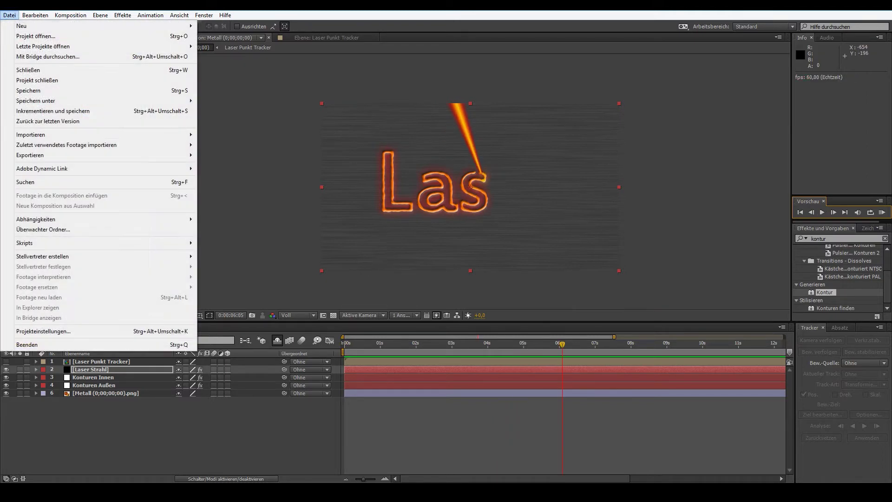
mouse_move(28, 26)
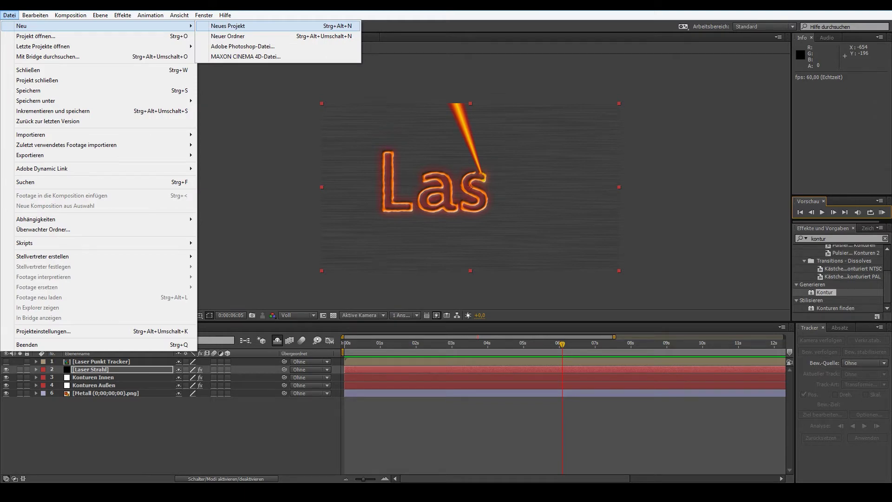
key("Return")
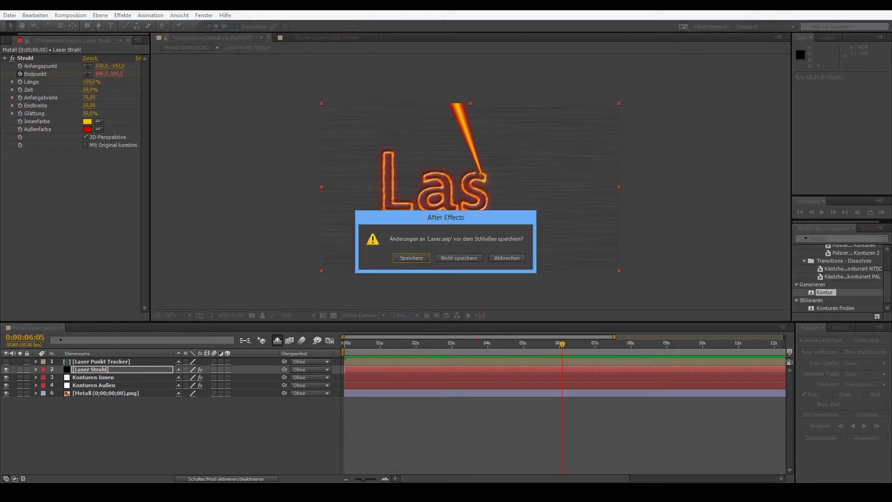
key("Return")
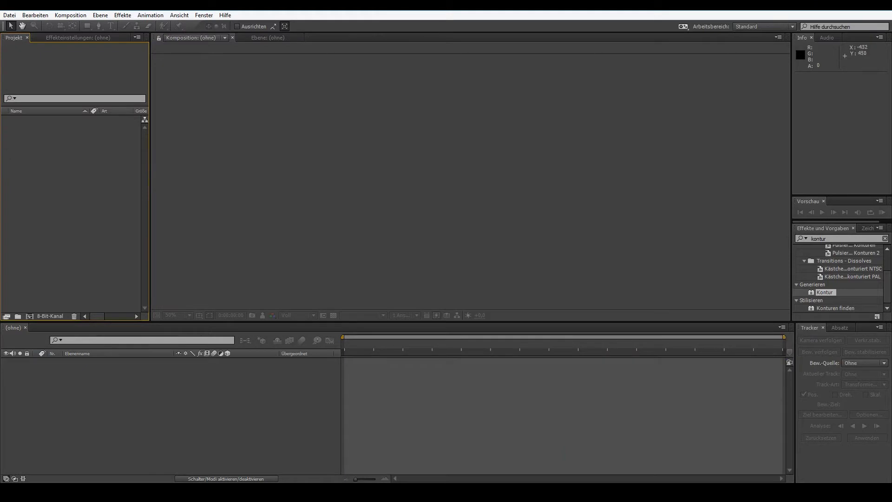
key("alt+d")
key("Down")
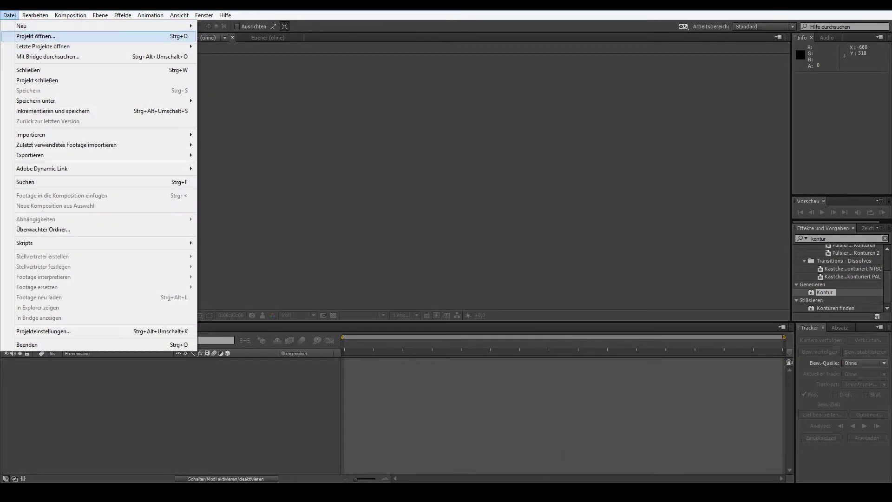
key("Up")
key("Right")
key("Down")
key("Down")
key("Down")
key("Up")
key("Up")
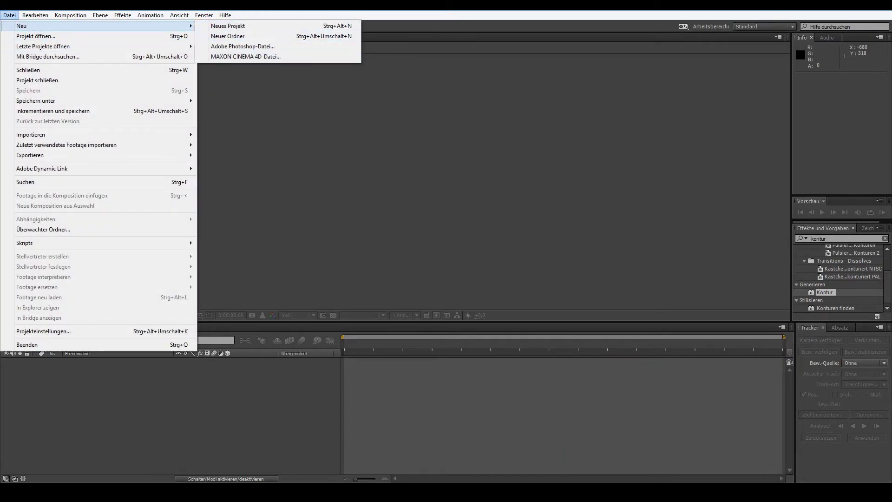
key("Return")
- Create a composition named Laser, 1920×1080, 60 fps, 20 seconds, black background
key("alt+k")
key("Return")
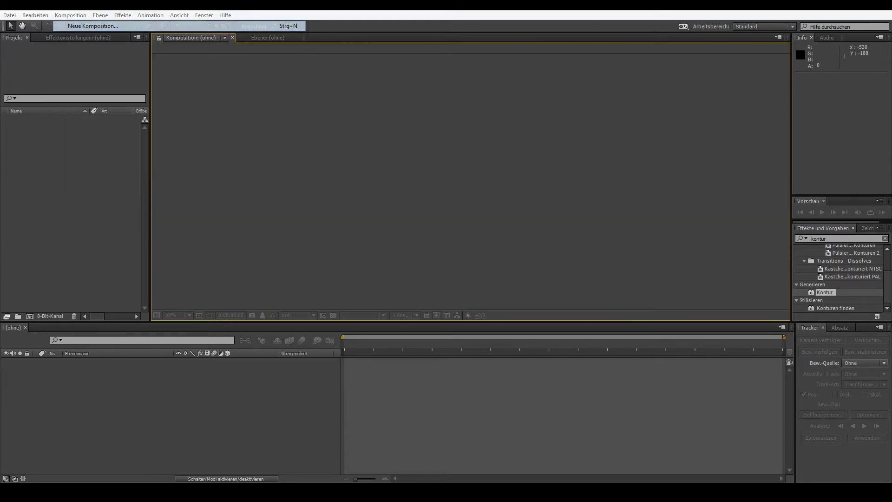
type("L")
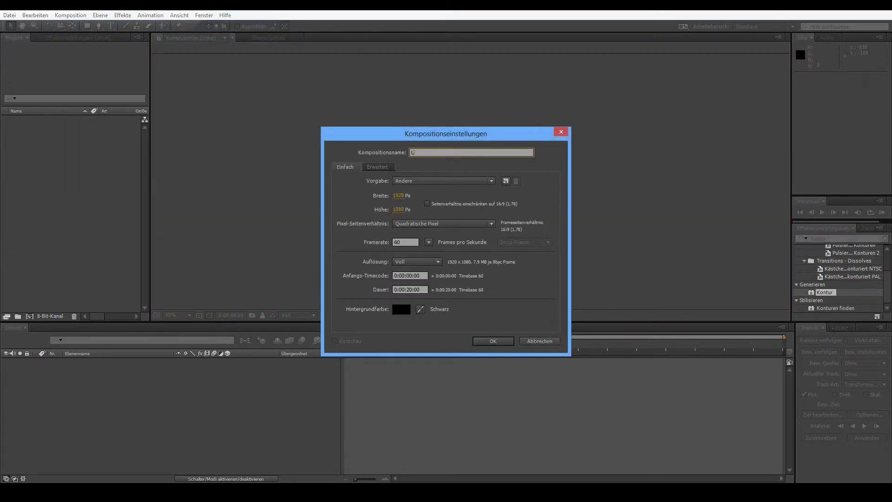
type("aser")
left_click(493, 341)
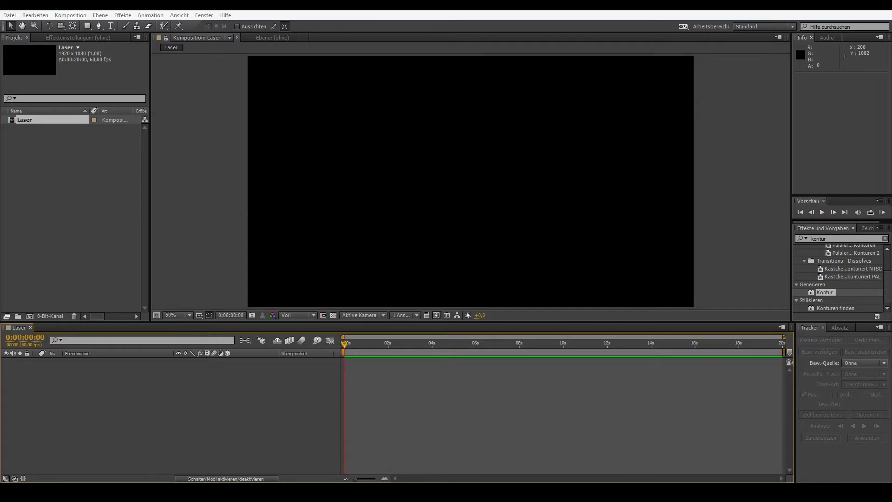
- Import Metall (0;00;00;00).png from the Videos library into the Projekt panel
key("super+e")
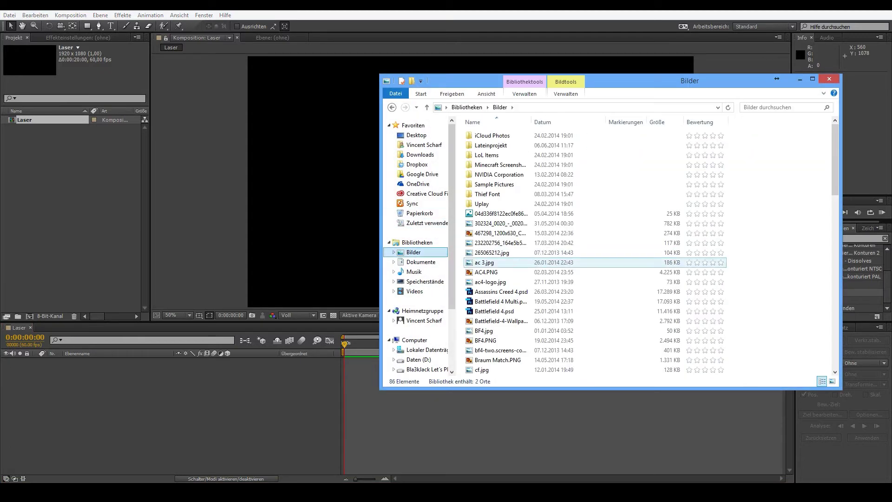
left_click(414, 291)
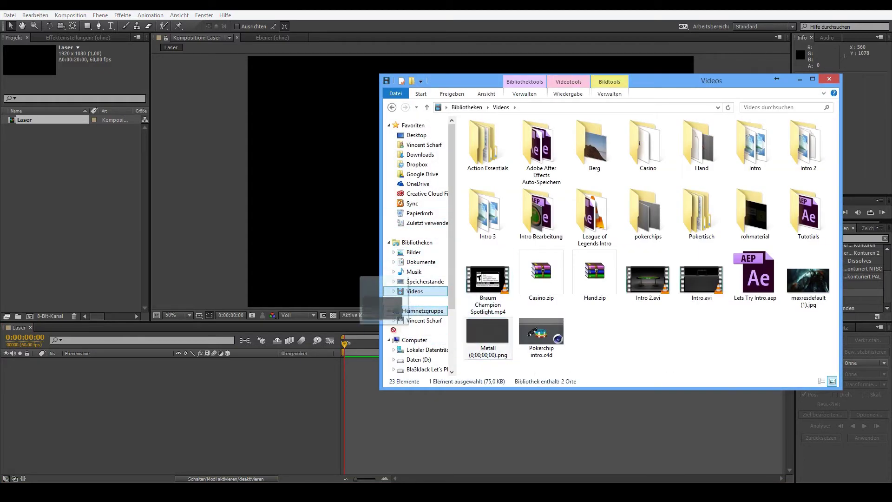
left_click_drag(488, 337, 77, 191)
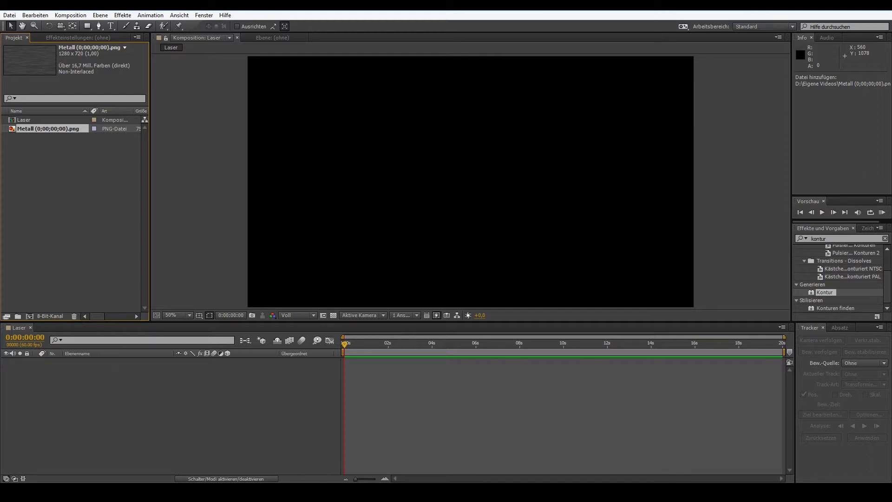
- Place the Metall image in the Laser composition and scale it to about 151% to fill the frame
left_click_drag(76, 306, 88, 363)
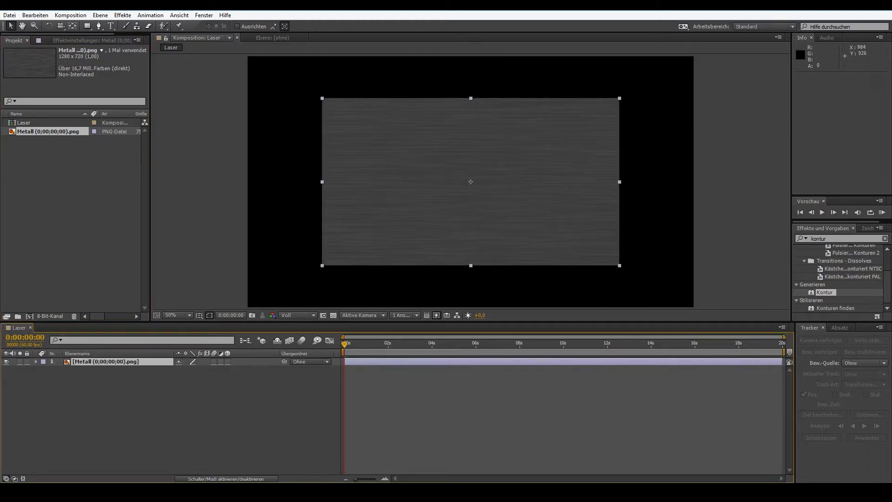
left_click_drag(619, 265, 695, 309)
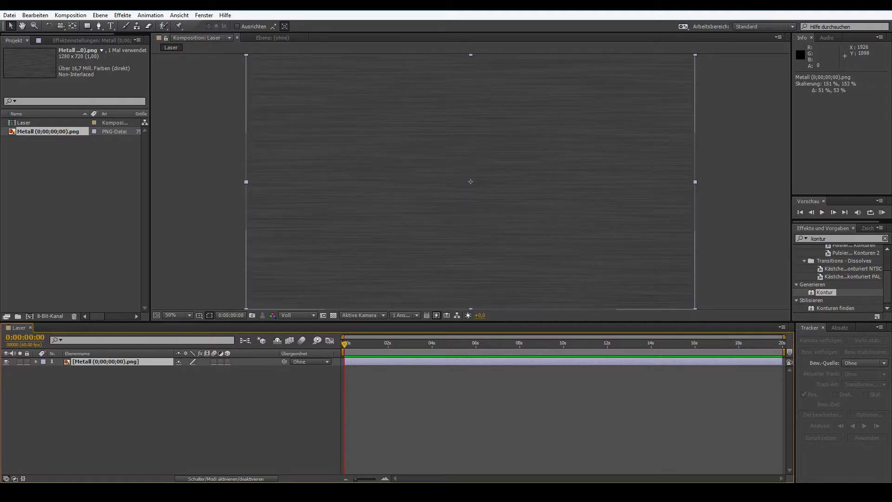
key("ctrl+shift+a")
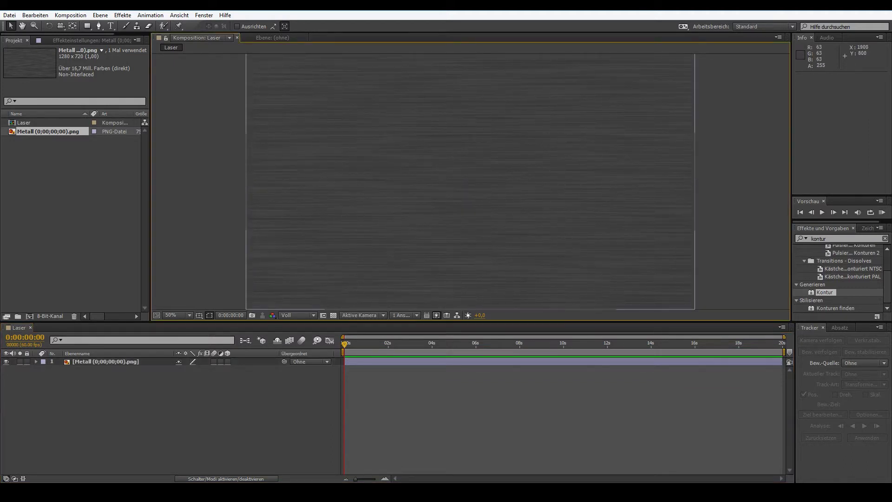
left_click(105, 362)
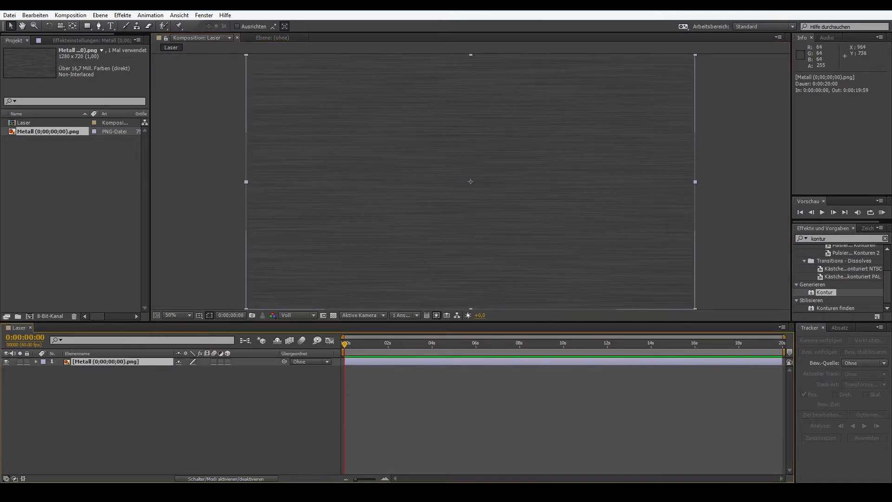
left_click(189, 215)
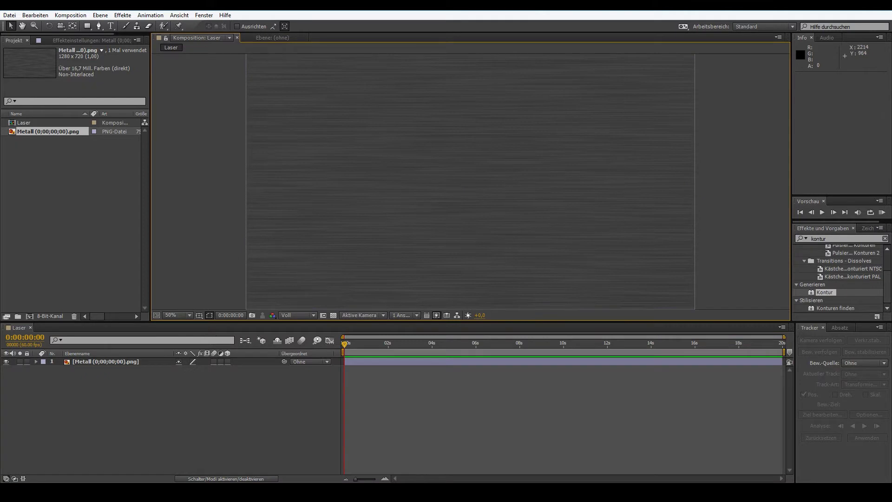
left_click(531, 166)
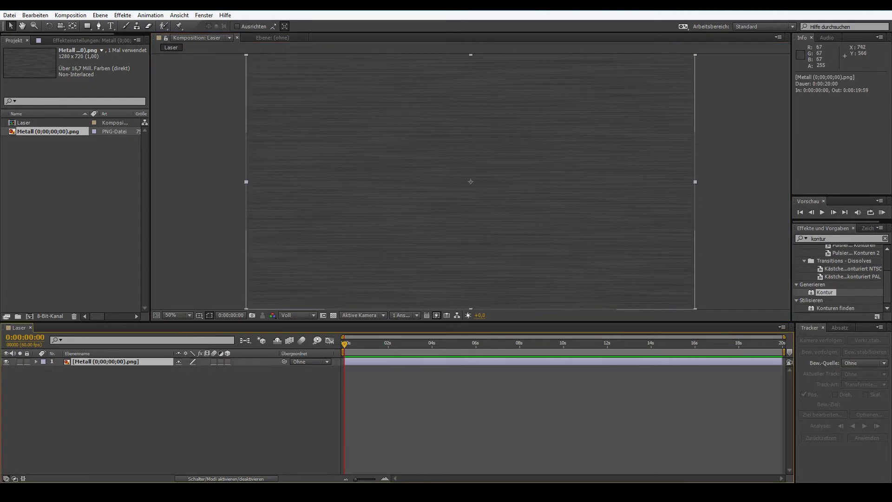
left_click(720, 168)
key("slash")
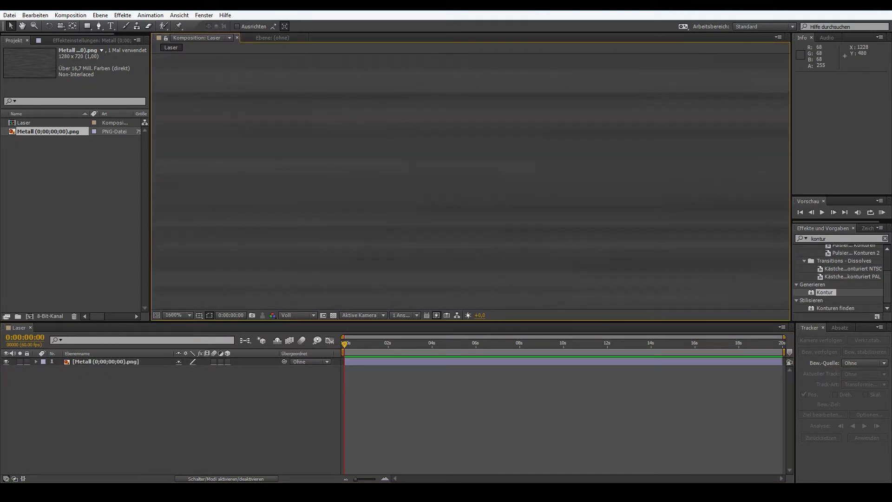
key("comma")
key("comma")
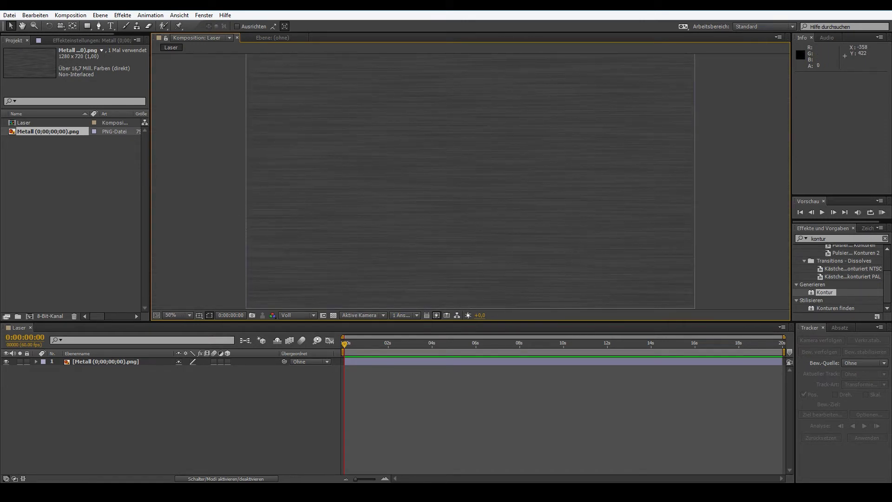
left_click(111, 25)
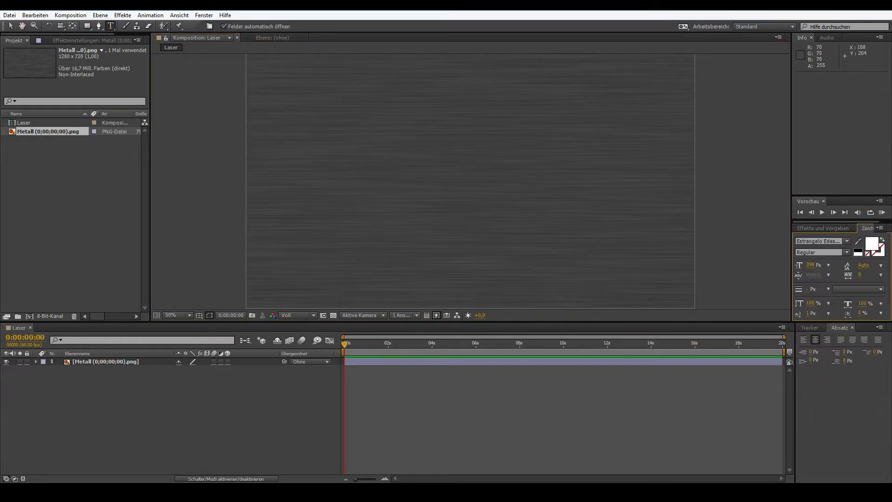
- Create a text layer reading 'Tutorial' across the metal background
left_click_drag(269, 99, 665, 237)
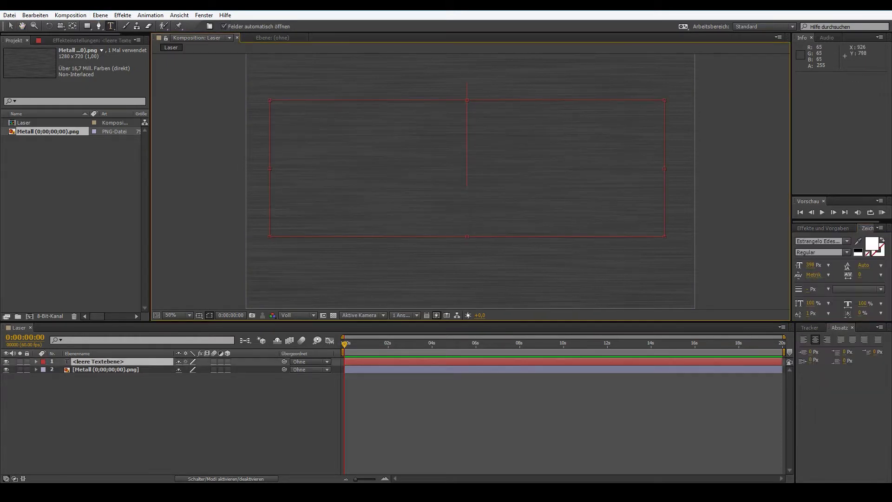
type("T")
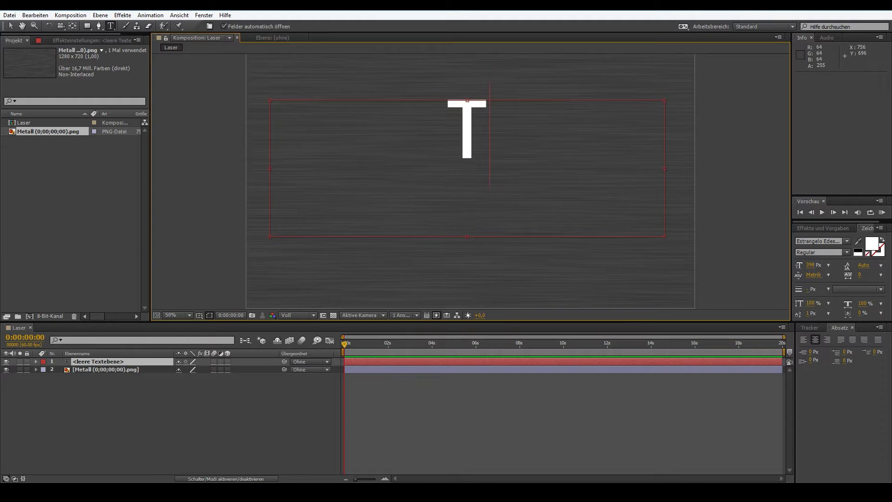
type("utoriua")
key("BackSpace")
type("a")
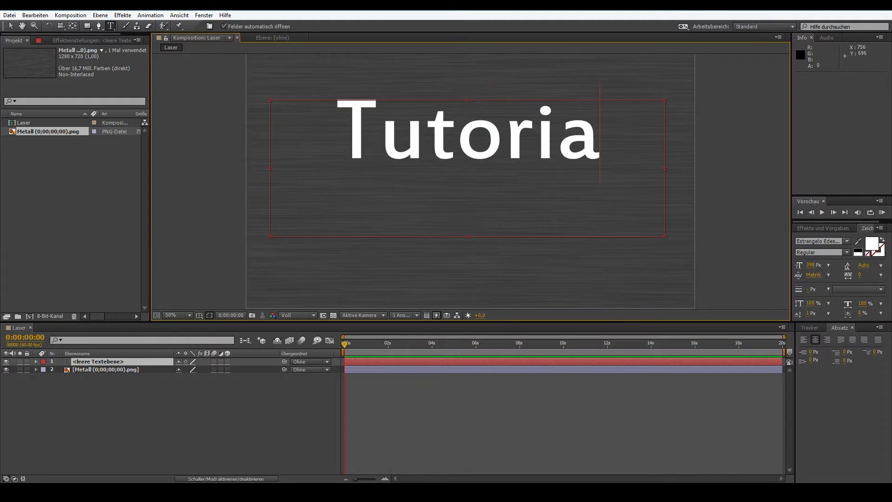
type("l")
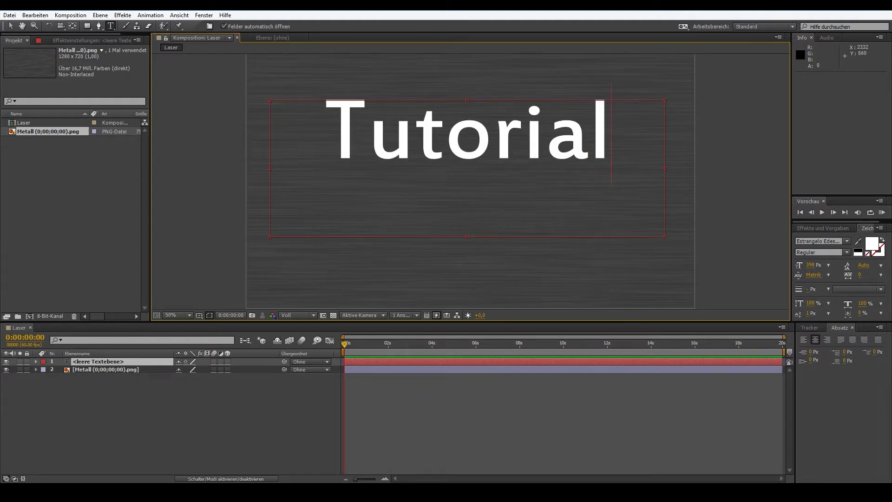
left_click(846, 240)
scroll(839, 316, "up", 10)
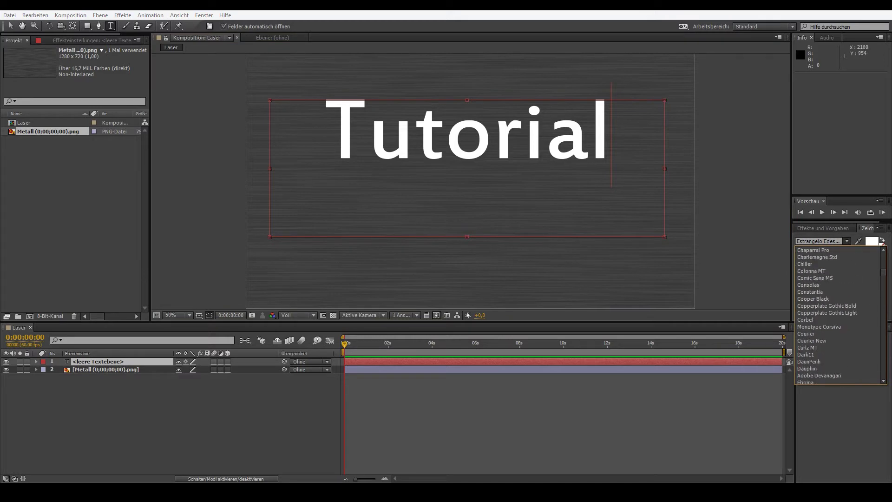
key("Escape")
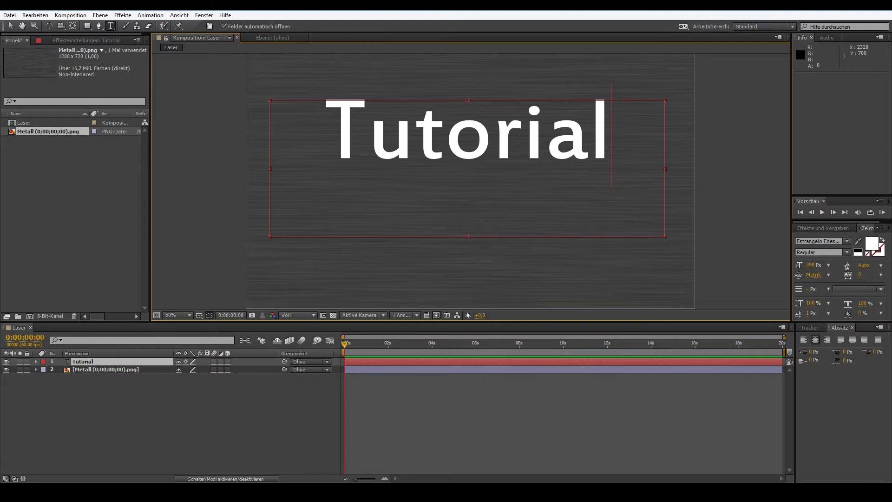
- Try the Lucida Handwriting, Adobe Gurmukhi and Onyx fonts on the Tutorial text
left_click(846, 241)
scroll(839, 316, "down", 6)
scroll(839, 316, "down", 6)
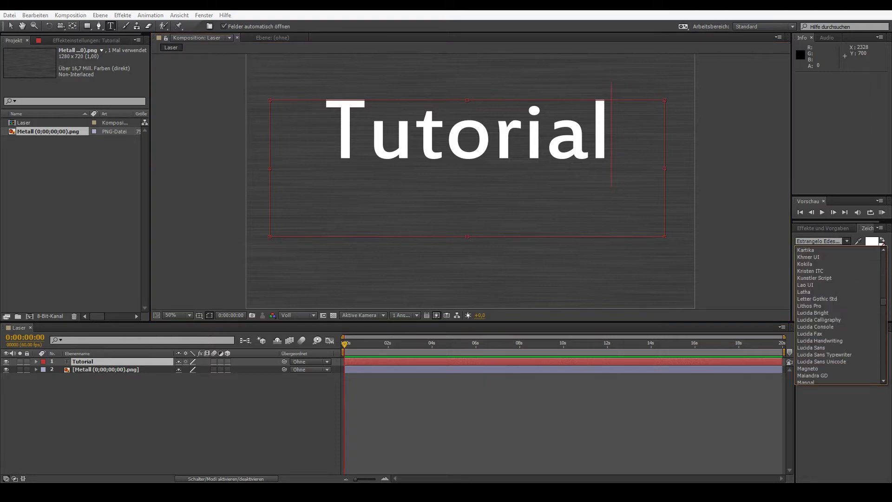
left_click(820, 341)
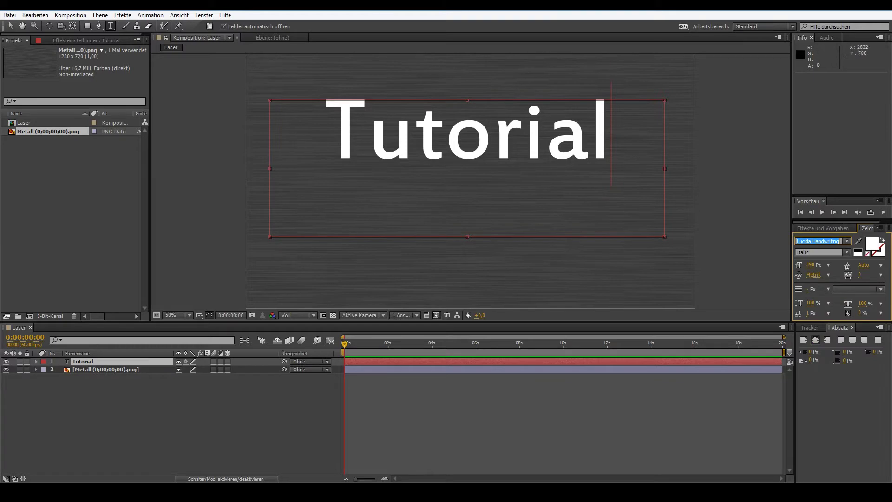
left_click_drag(611, 135, 325, 135)
left_click(846, 240)
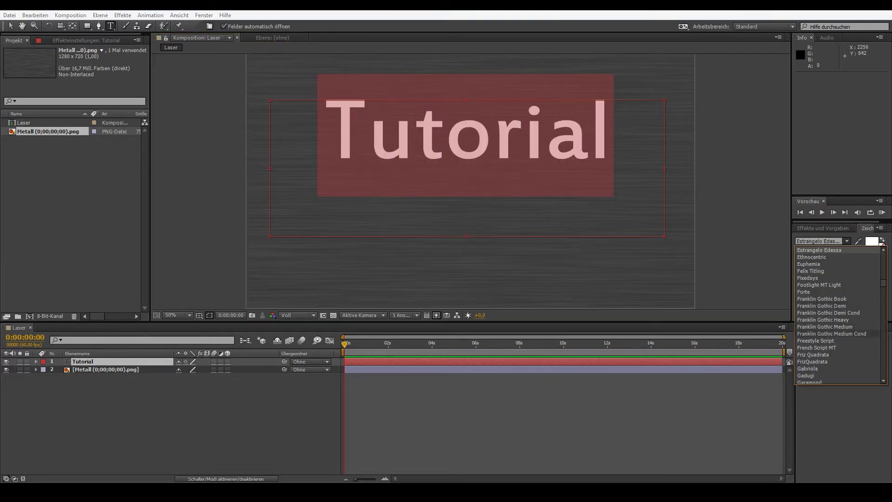
scroll(836, 316, "down", 5)
left_click(817, 319)
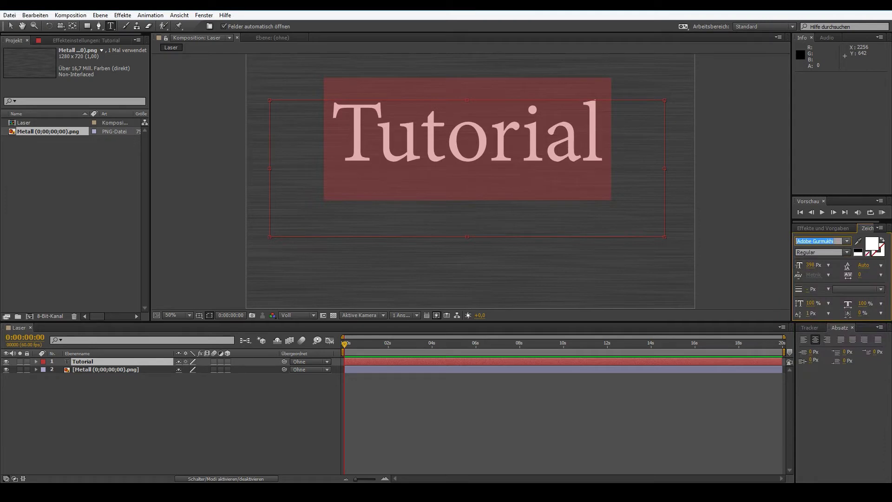
left_click(846, 240)
scroll(836, 316, "down", 10)
key("Return")
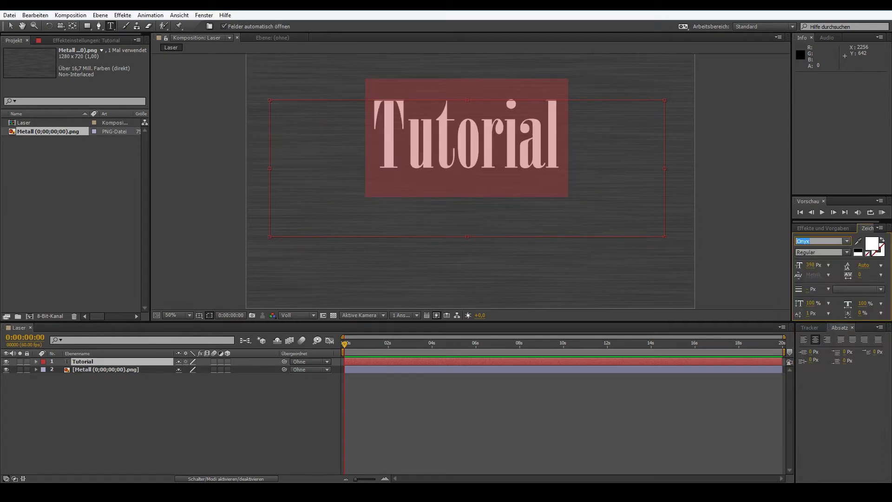
- Try the Kozuka Gothic Pr6N, Poor Richard and Nueva Std fonts on the text
key("alt+Down")
scroll(838, 316, "down", 5)
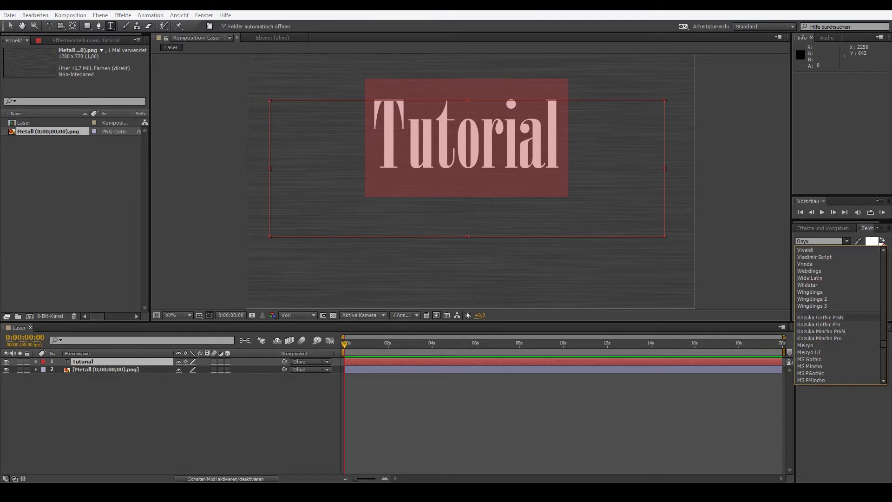
left_click(820, 317)
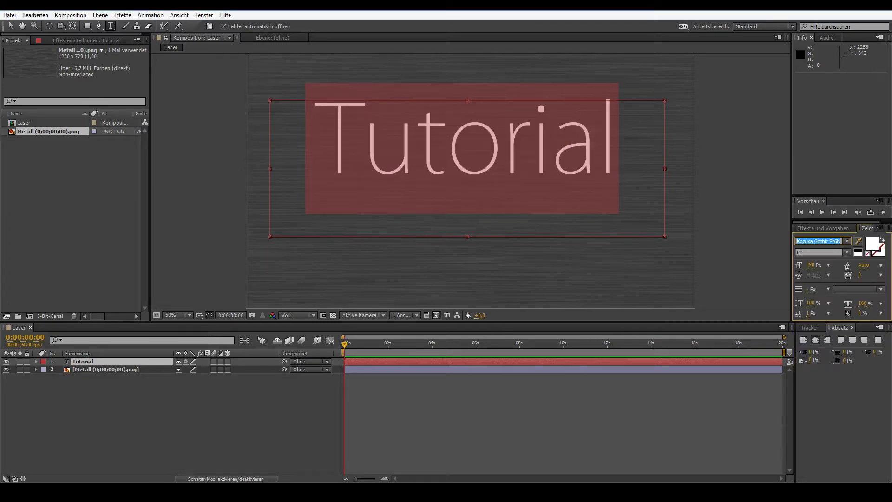
key("alt+Down")
scroll(839, 316, "down", 3)
left_click(812, 280)
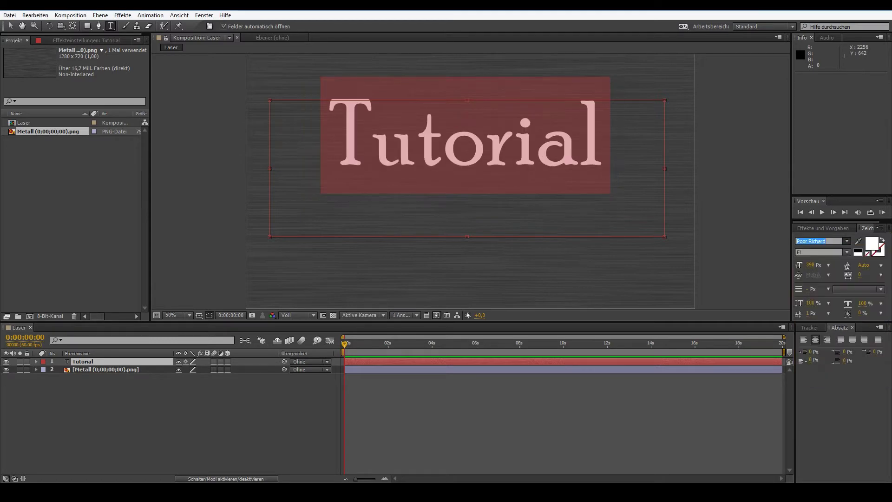
type("Nueva")
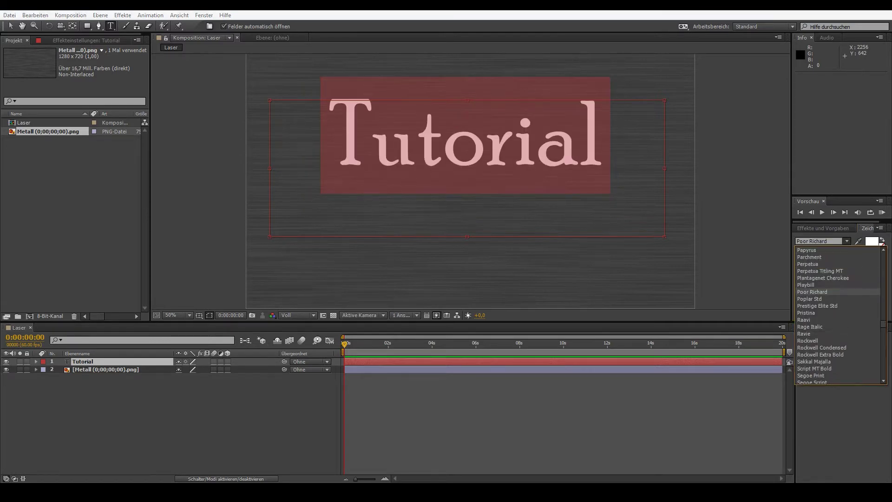
key("Return")
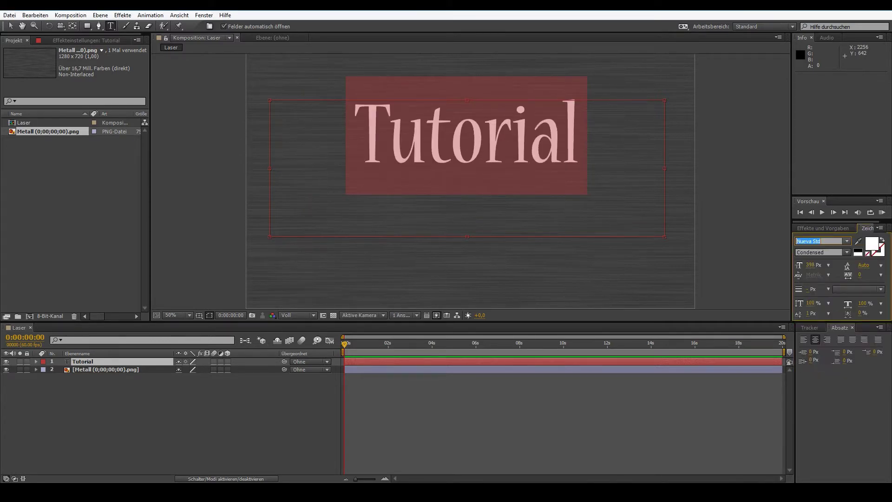
left_click(820, 240)
left_click(843, 409)
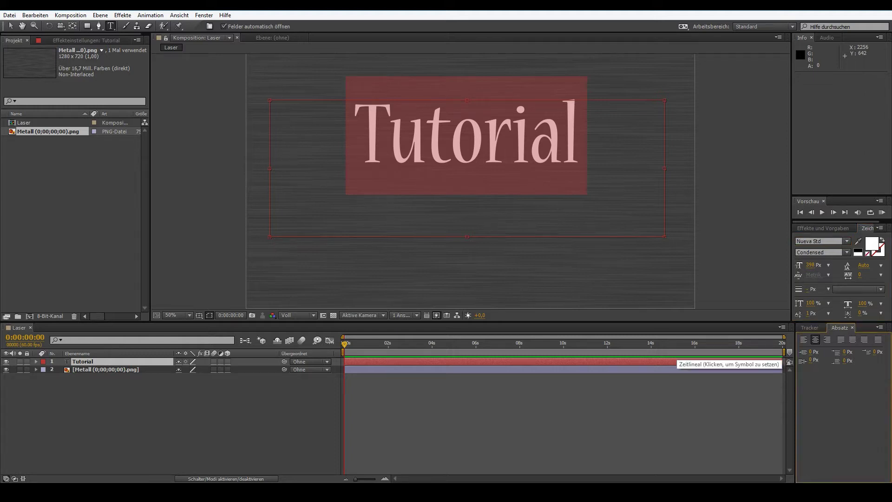
left_click(720, 174)
- Undo the font changes, restoring the Tutorial text layer in its original sans font
key("ctrl+z")
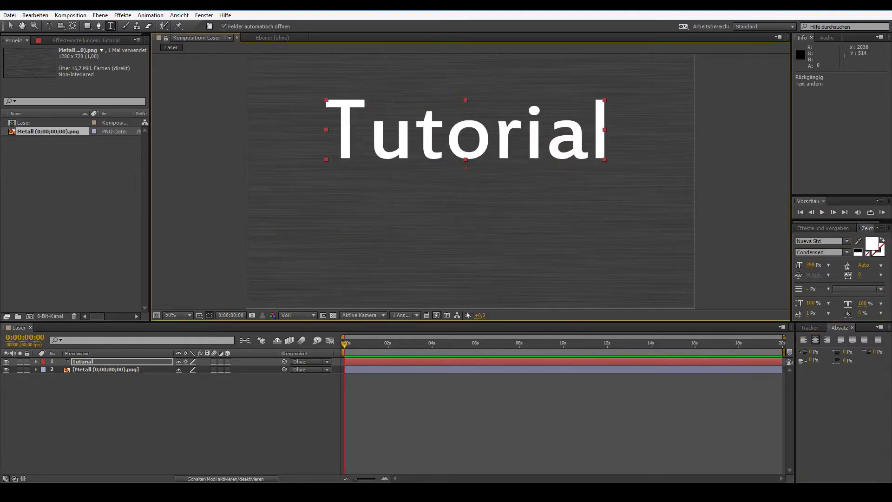
key("ctrl+z")
key("ctrl+shift+z")
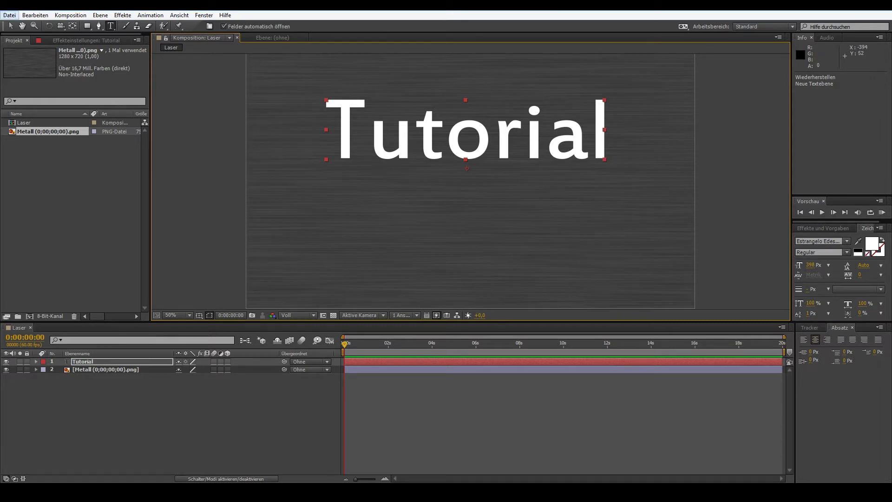
left_click(10, 25)
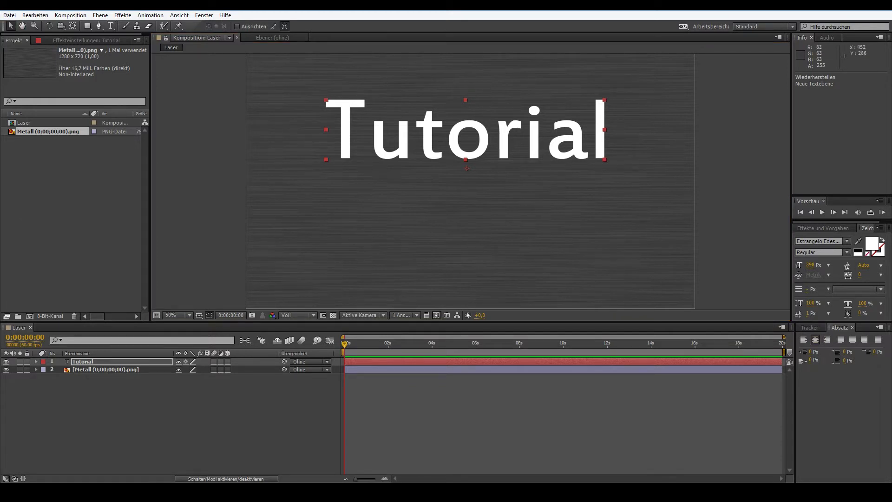
- Move the Tutorial text down toward the vertical centre of the metal background
left_click_drag(472, 138, 480, 176)
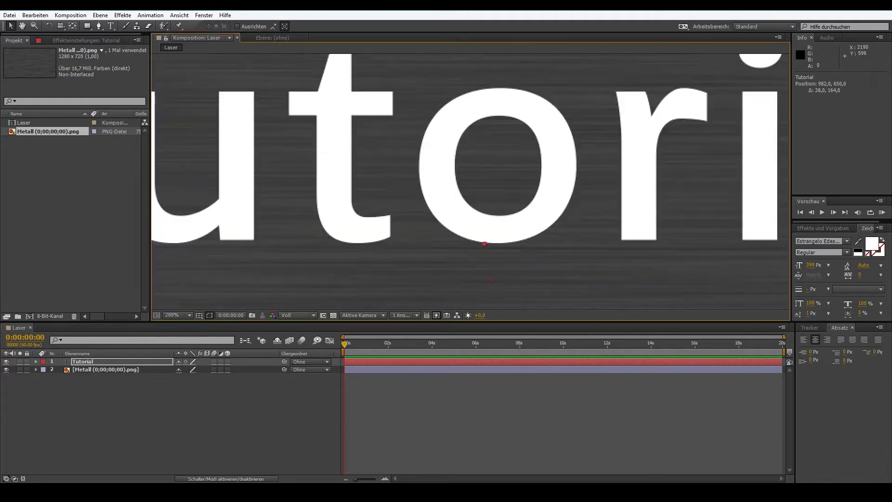
key("comma")
key("period")
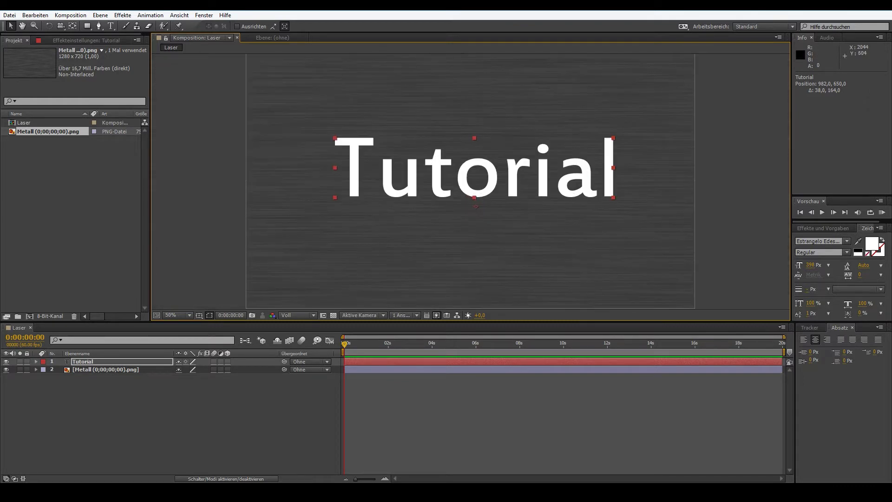
key("comma")
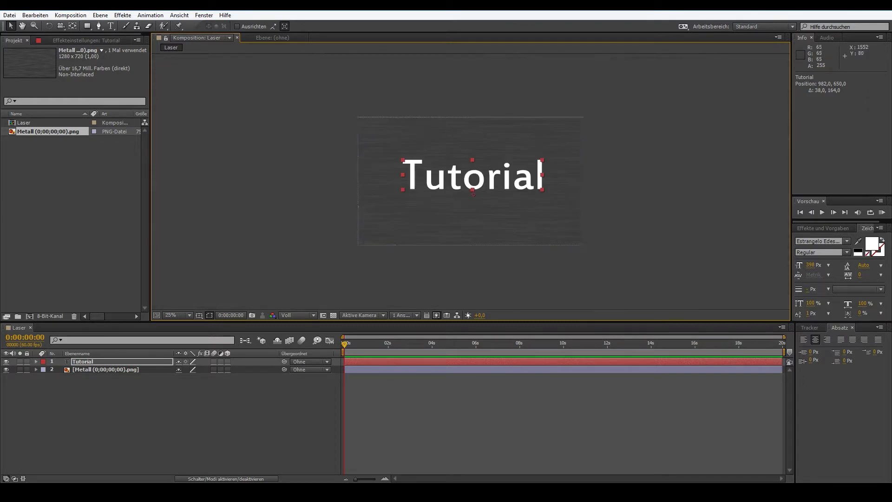
key("period")
key("comma")
key("period")
key("comma")
- Zoom in on a letter to inspect its pixels, then return to a centred 50% view
left_click_drag(520, 142, 535, 124)
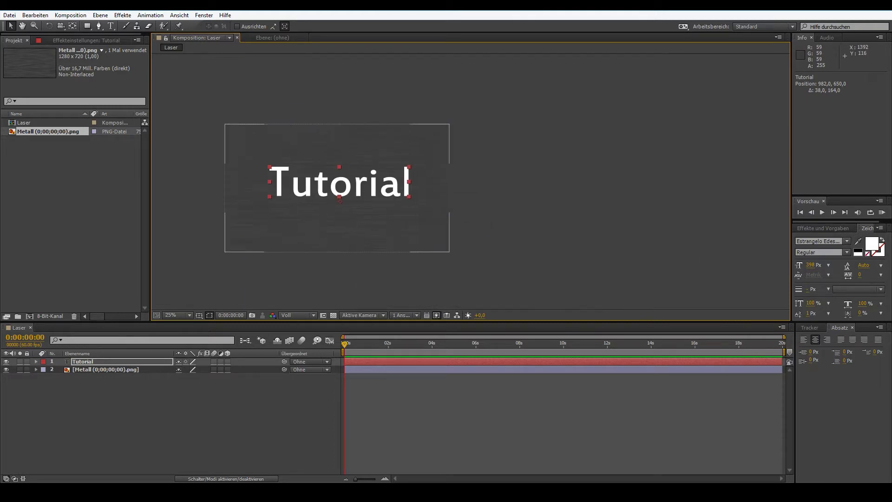
key("period")
key("period")
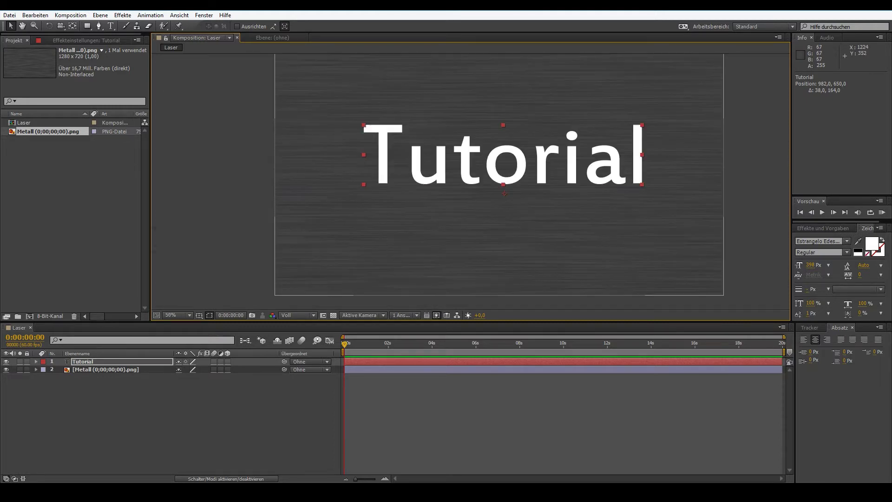
key("period")
key("period")
key("period")
key("period")
key("period")
left_click_drag(464, 186, 418, 163)
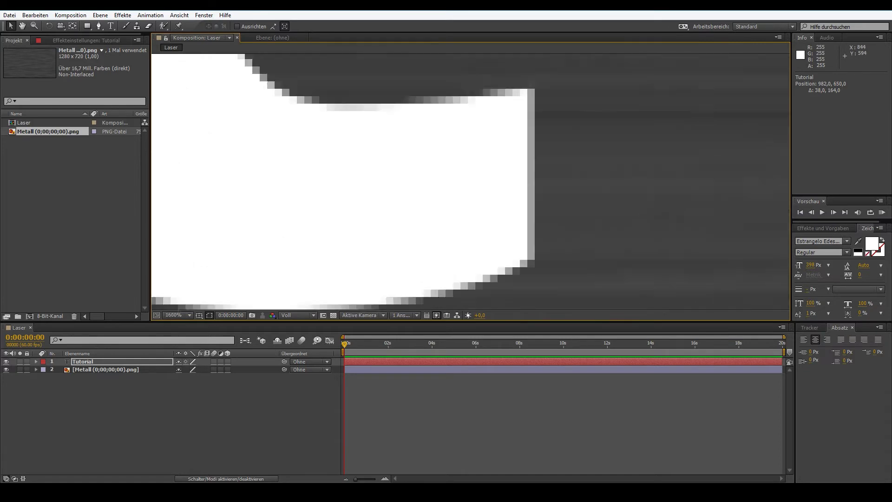
key("comma")
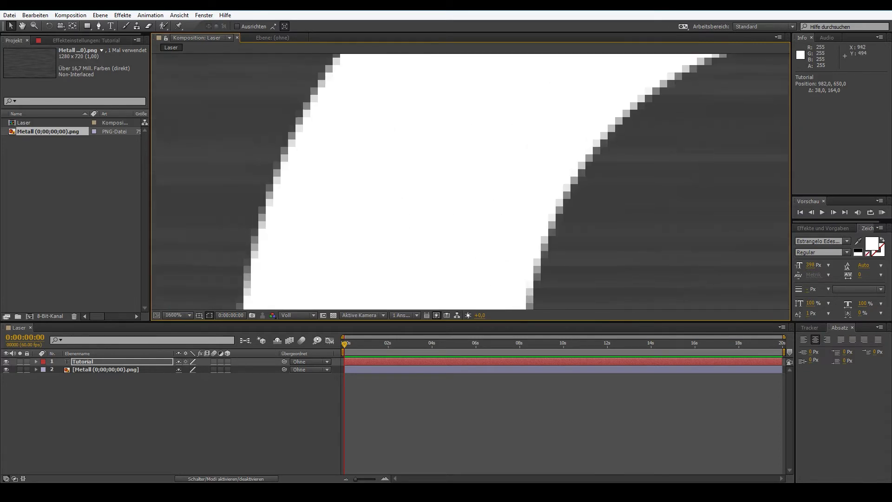
key("comma")
key("comma")
key("comma")
key("comma")
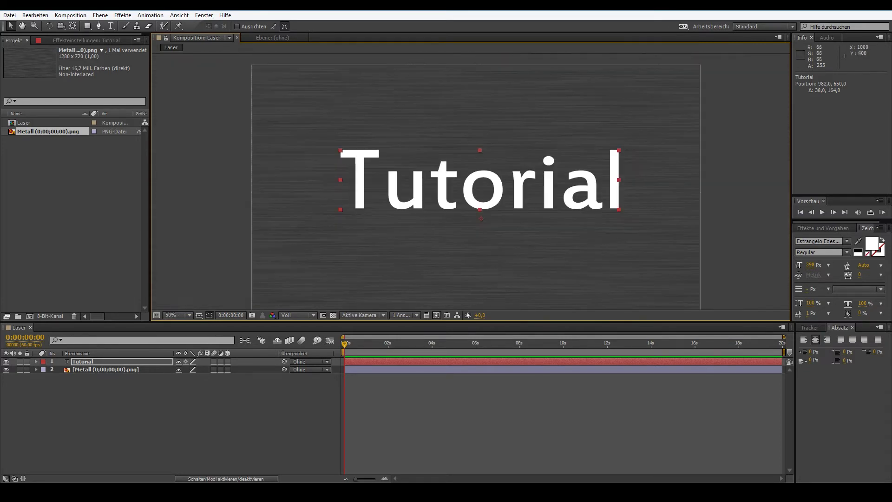
mouse_move(464, 186)
left_mouse_down()
mouse_move(616, 151)
mouse_move(388, 162)
left_mouse_up()
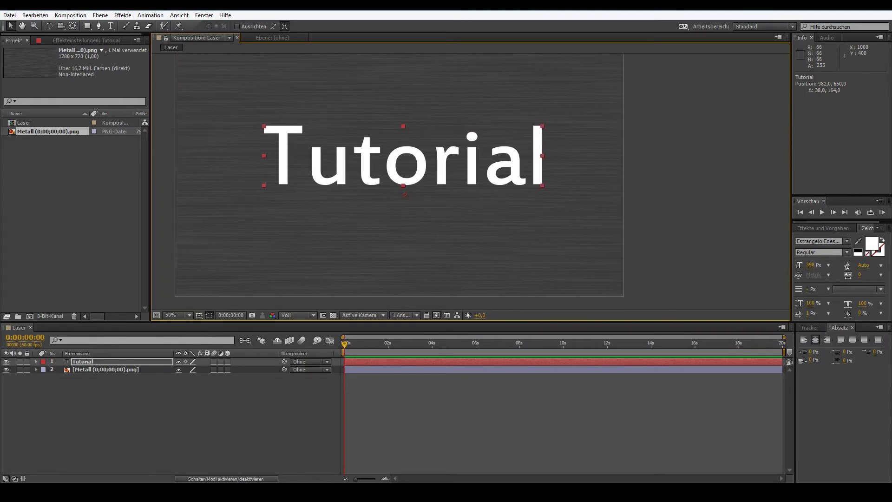
key("period")
key("comma")
key("comma")
key("period")
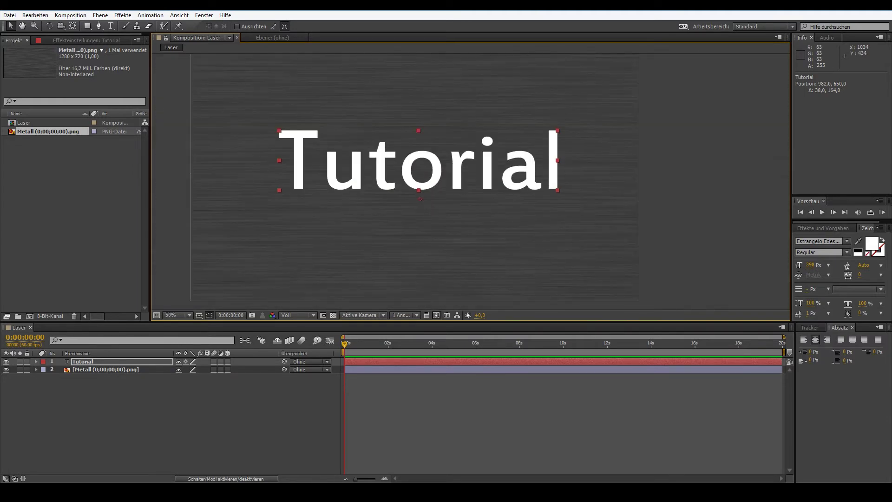
left_click_drag(430, 155, 487, 161)
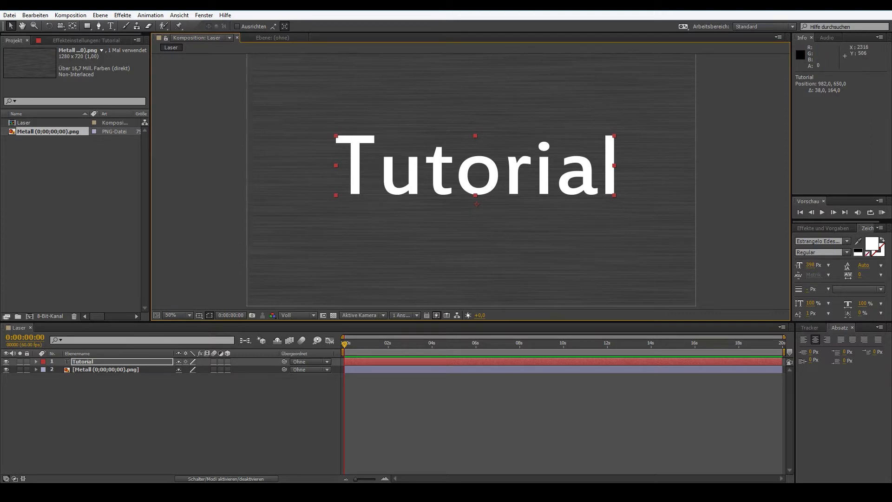
- Create a 'Tutorial Konturen' outline layer from the Tutorial text's letter shapes
right_click(94, 361)
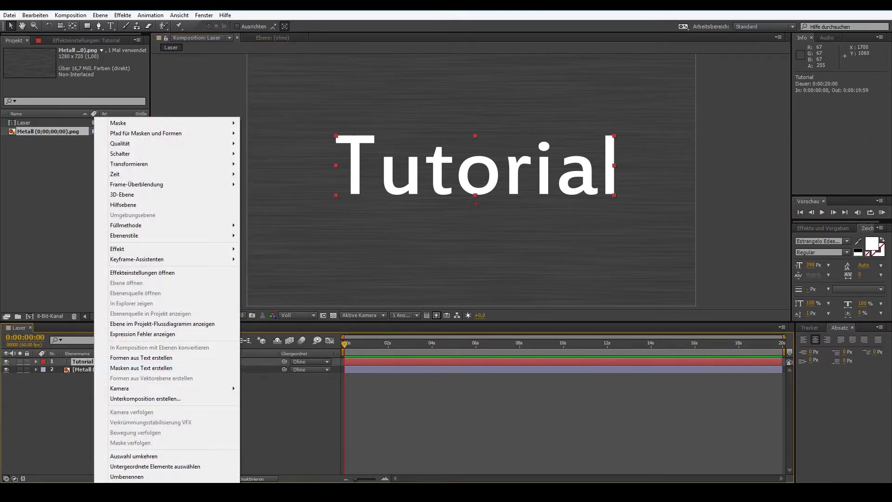
left_click(288, 408)
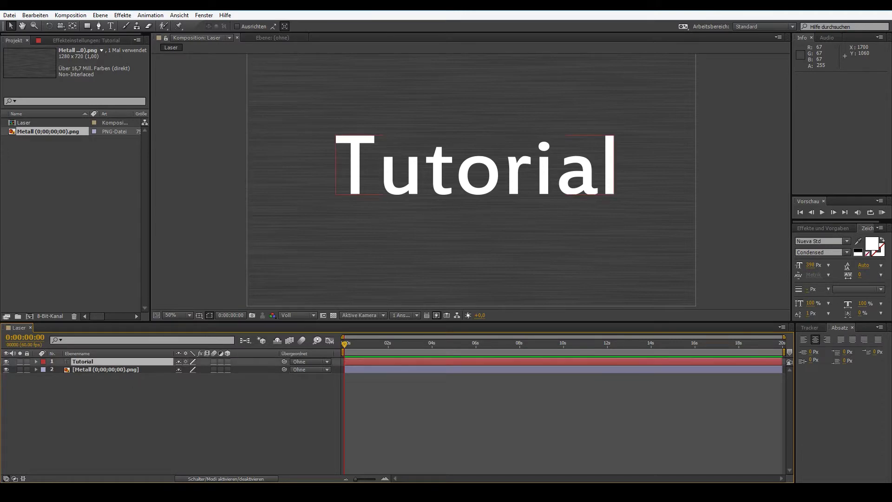
left_click(93, 361)
right_click(110, 361)
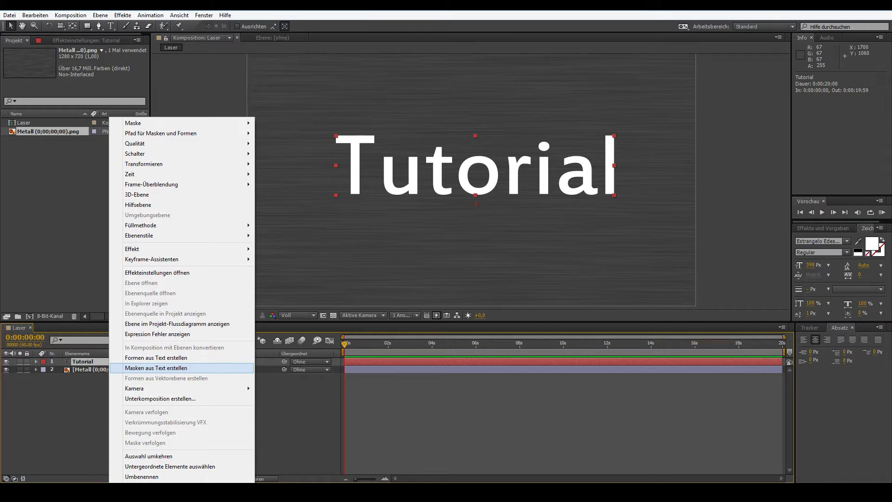
left_click(156, 368)
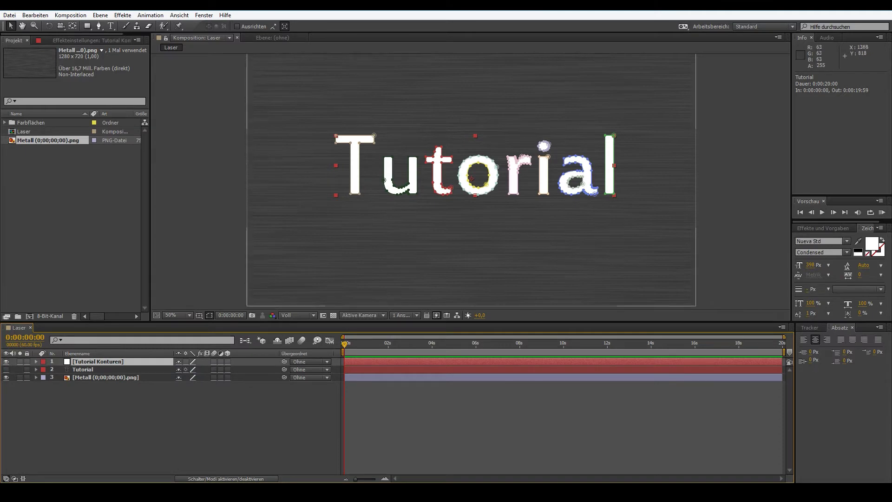
- Mark the original Tutorial text layer as shy and hide shy layers from the timeline
left_click(83, 369)
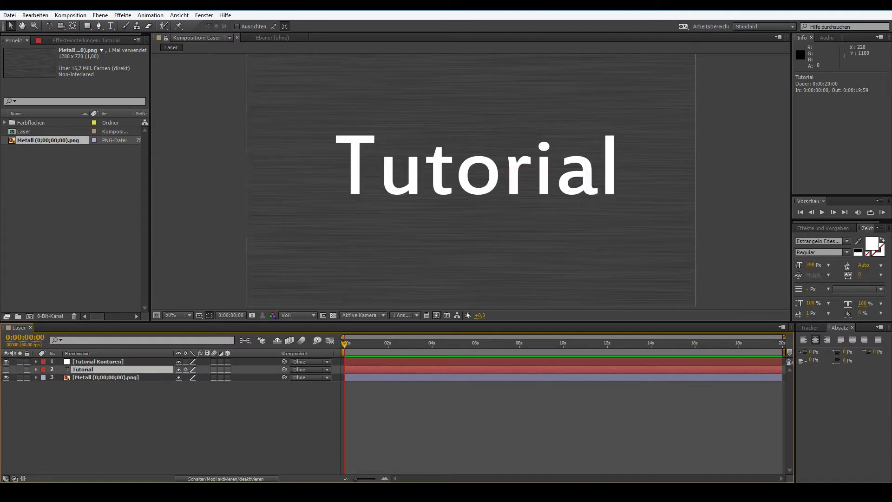
left_click(98, 362)
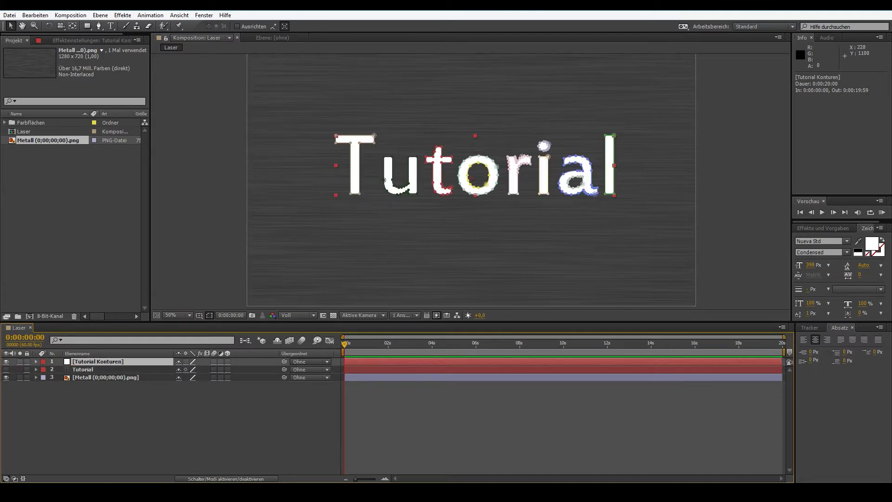
left_click(6, 369)
left_click(82, 370)
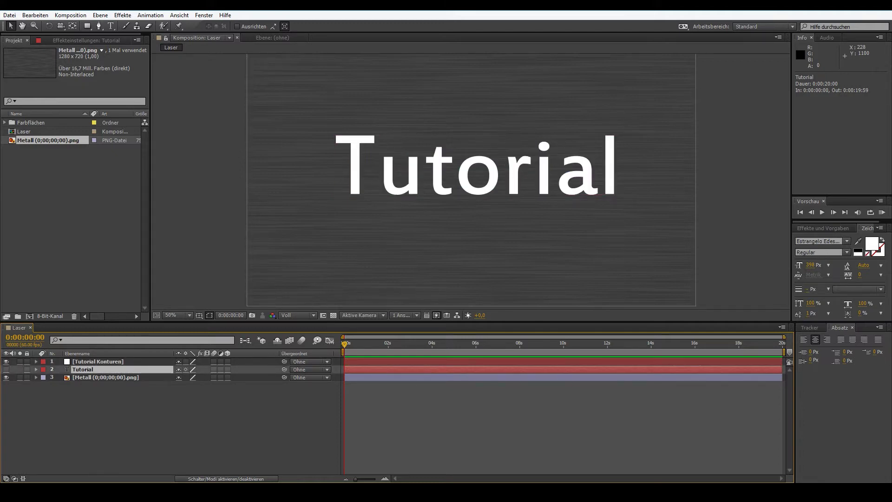
left_click(179, 369)
left_click(277, 340)
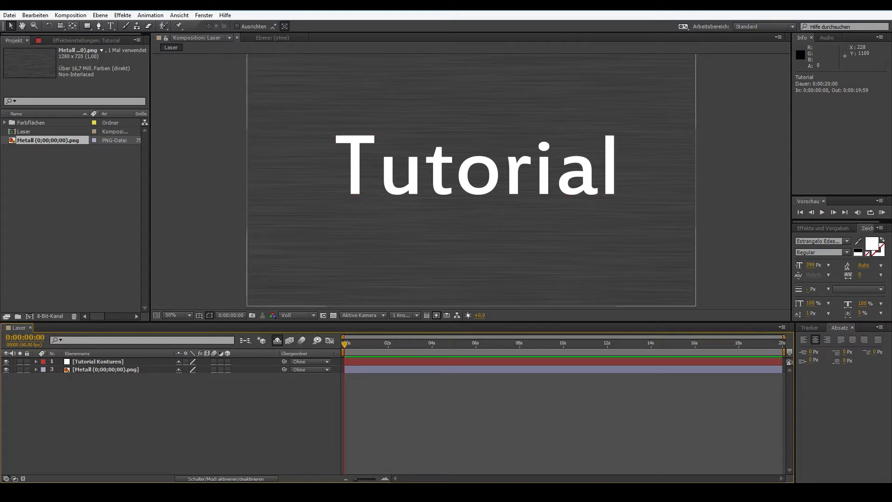
left_click(491, 152)
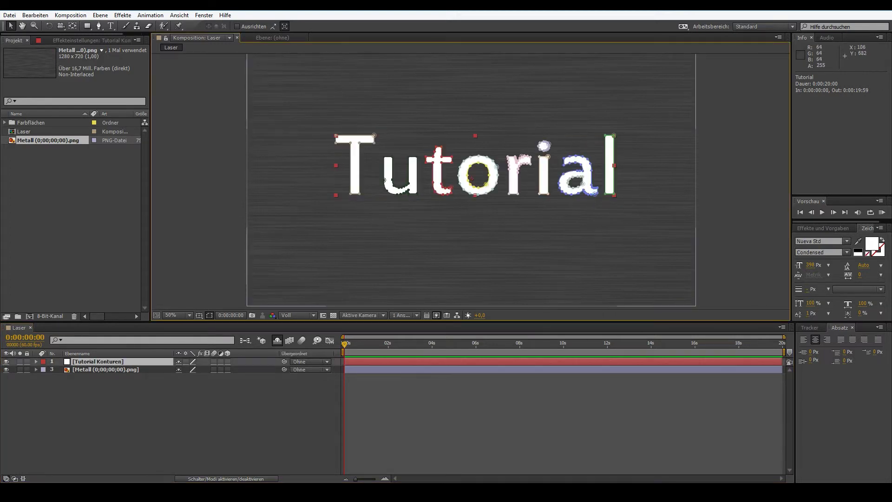
key("period")
key("period")
key("period")
key("period")
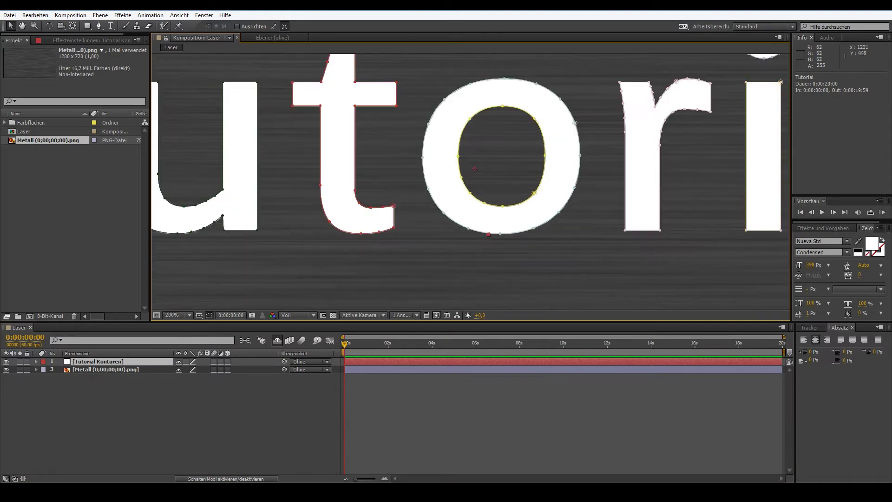
left_click_drag(325, 186, 729, 277)
mouse_move(470, 181)
left_mouse_down()
mouse_move(546, 90)
mouse_move(282, 131)
left_mouse_up()
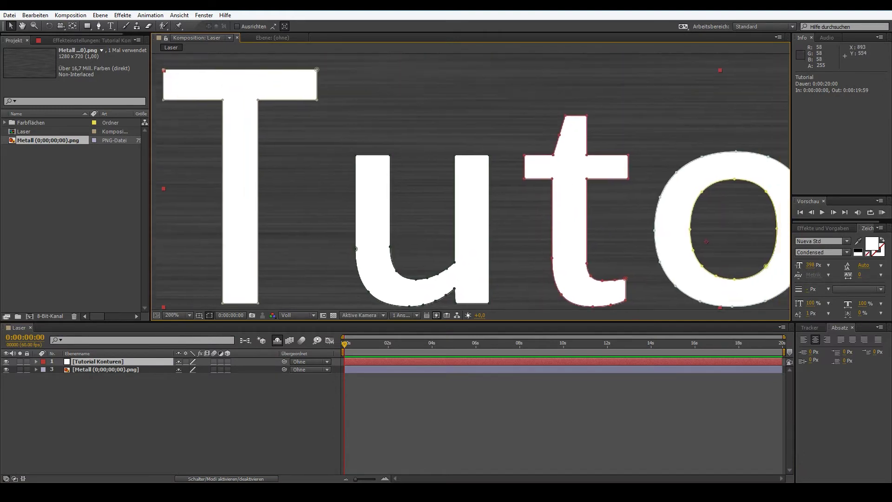
left_click(645, 242)
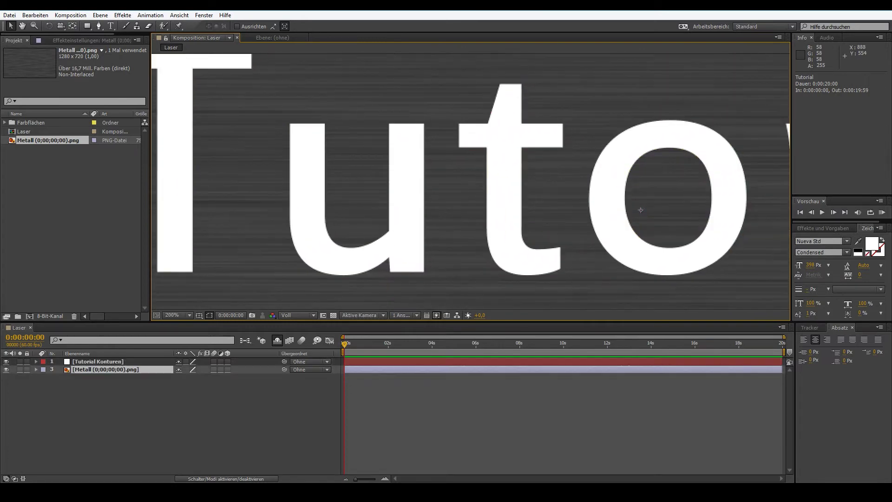
scroll(645, 242, "down", 4)
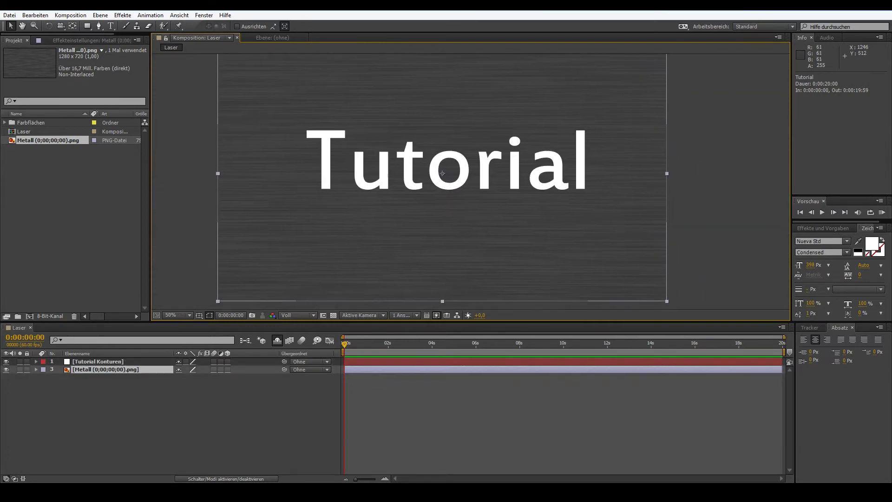
scroll(506, 177, "down", 2)
scroll(453, 182, "up", 2)
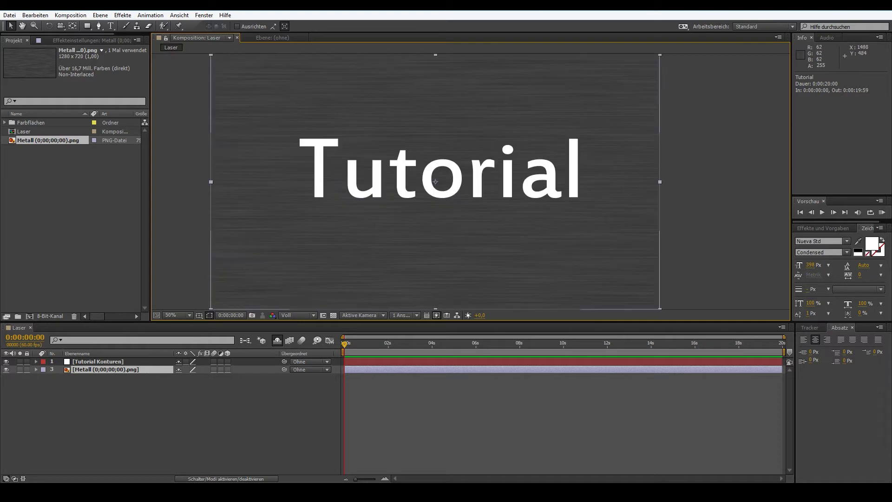
left_click(435, 182)
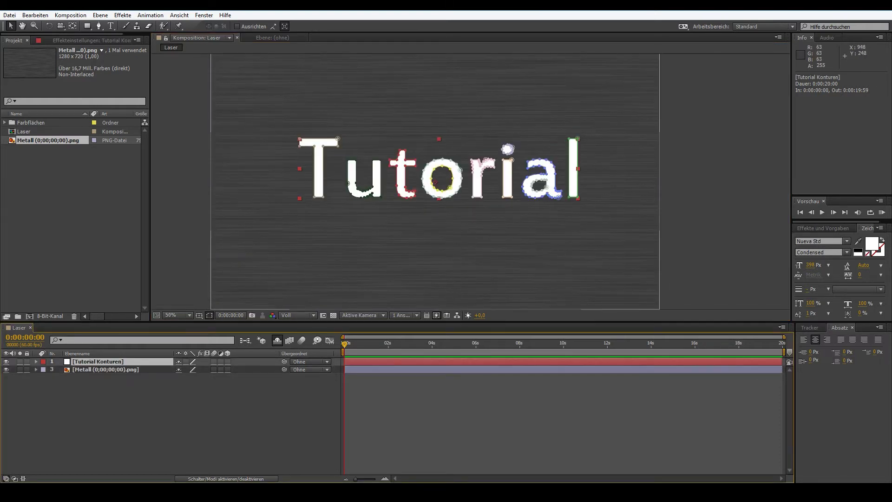
scroll(469, 183, "up", 4)
scroll(387, 274, "down", 1)
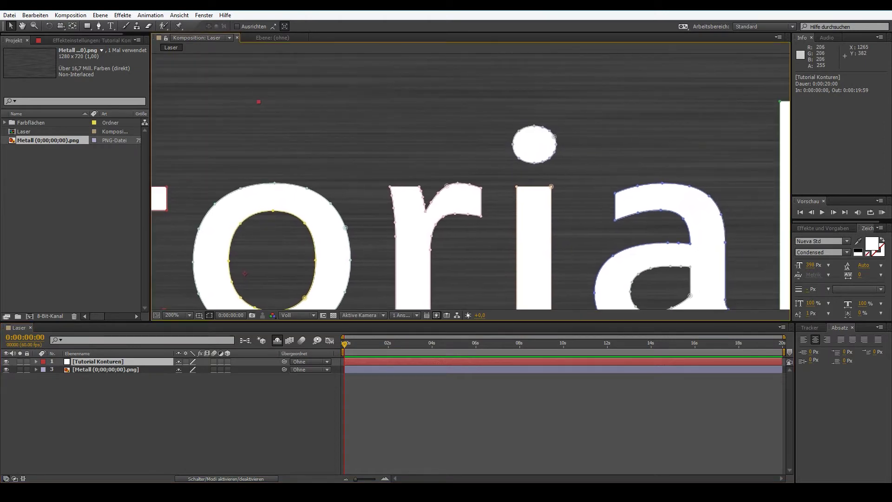
scroll(387, 275, "down", 1)
scroll(508, 195, "down", 1)
scroll(468, 193, "down", 1)
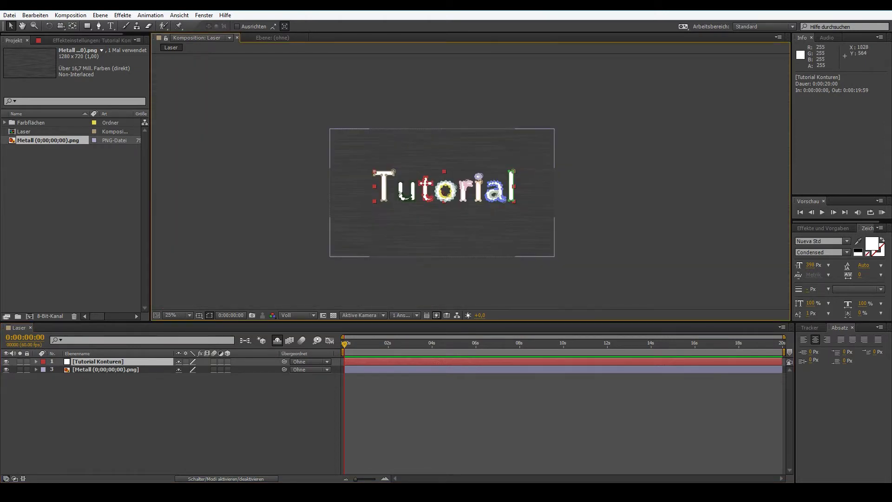
scroll(468, 193, "up", 1)
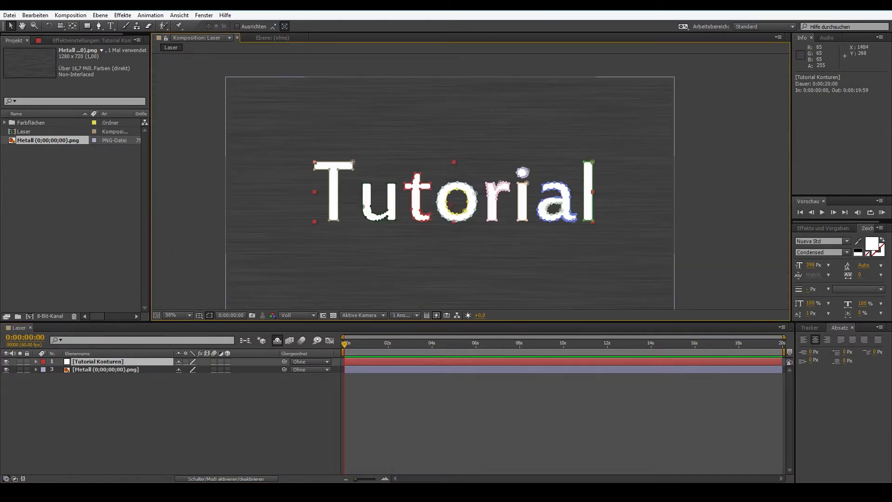
mouse_move(590, 137)
left_mouse_down()
mouse_move(601, 113)
mouse_move(596, 126)
left_mouse_up()
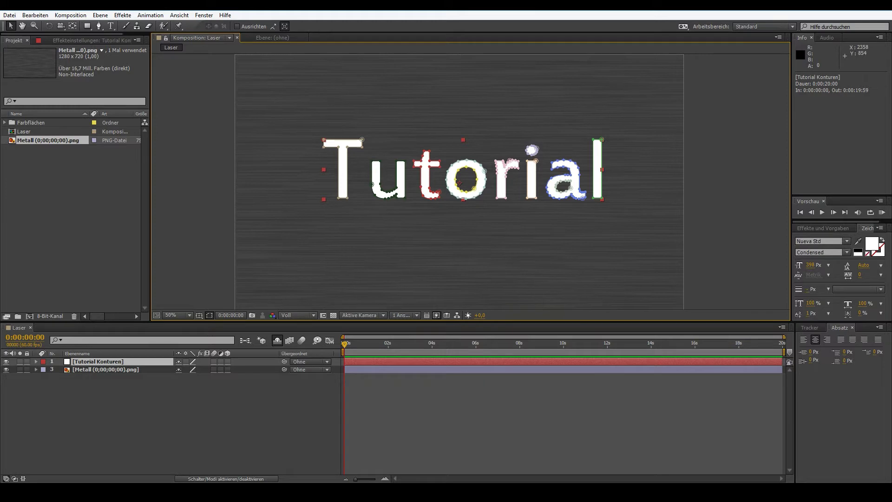
- Search effects for 'kontur' and select the Kontur effect under Generieren
key("ctrl+5")
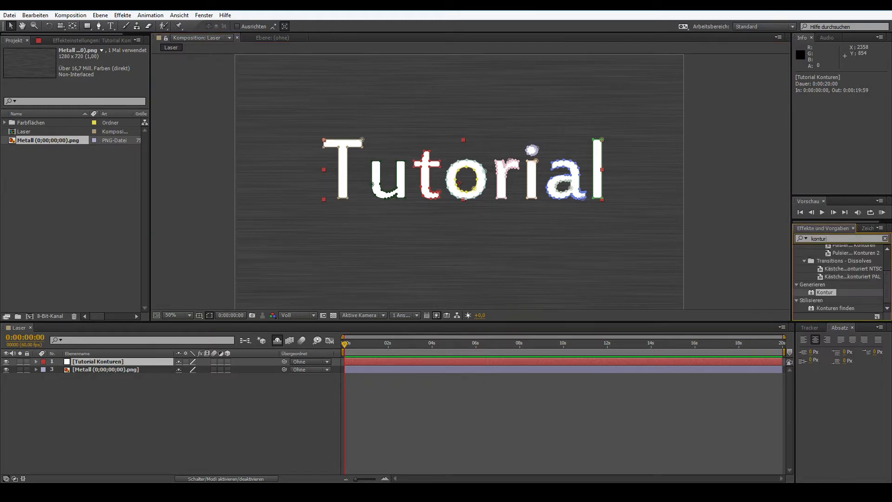
key("BackSpace")
key("BackSpace")
key("BackSpace")
left_click(801, 238)
type("kol")
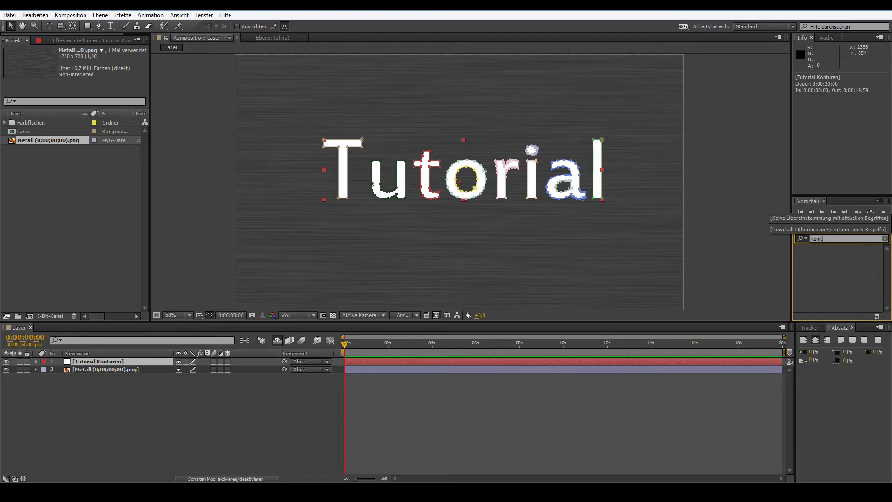
type("ntur")
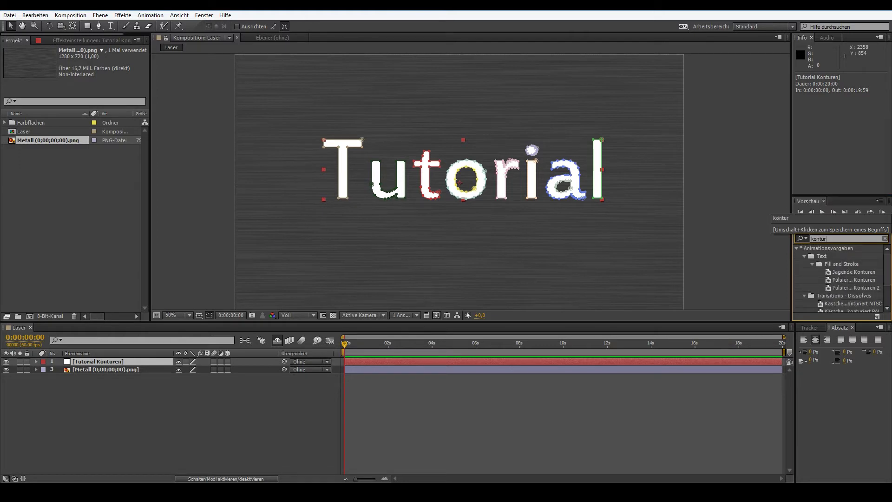
scroll(839, 279, "down", 2)
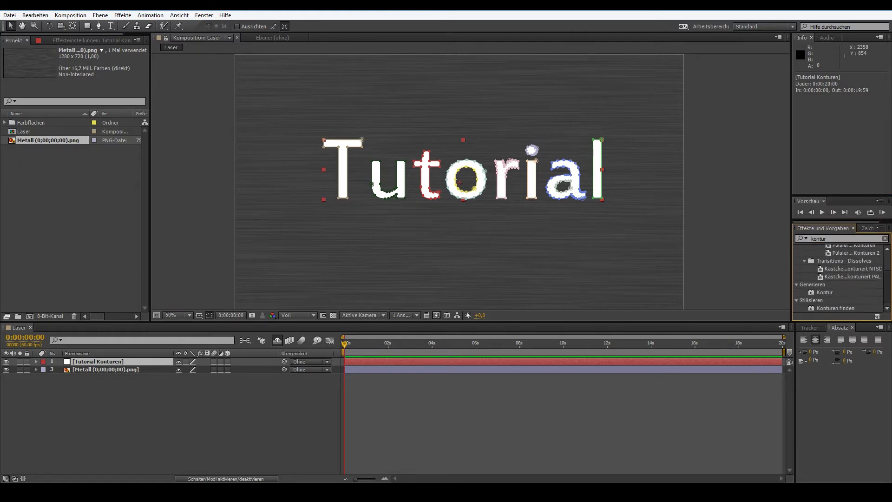
left_click(825, 293)
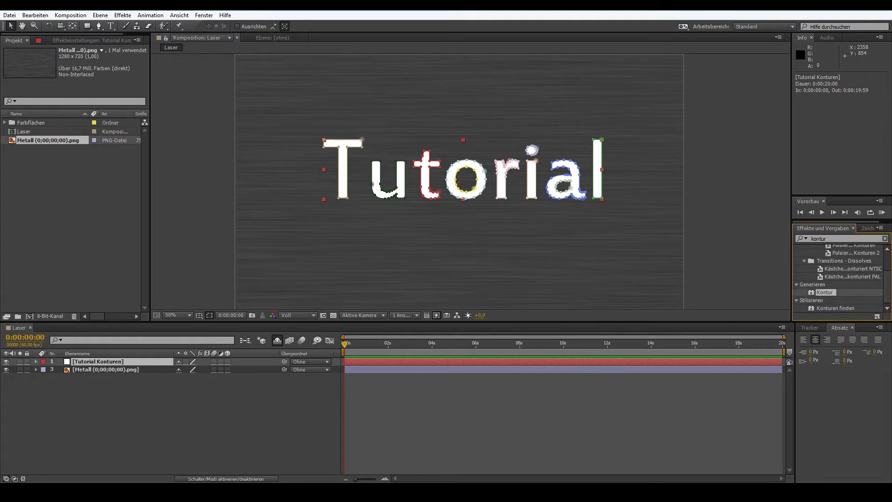
- Apply the Kontur effect to the Tutorial Konturen layer and select its settings
left_click_drag(824, 292, 99, 360)
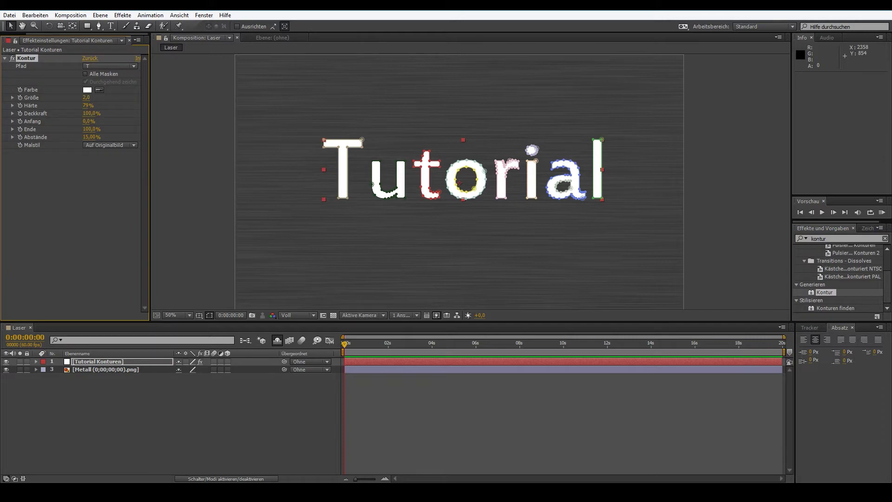
key("ctrl+grave")
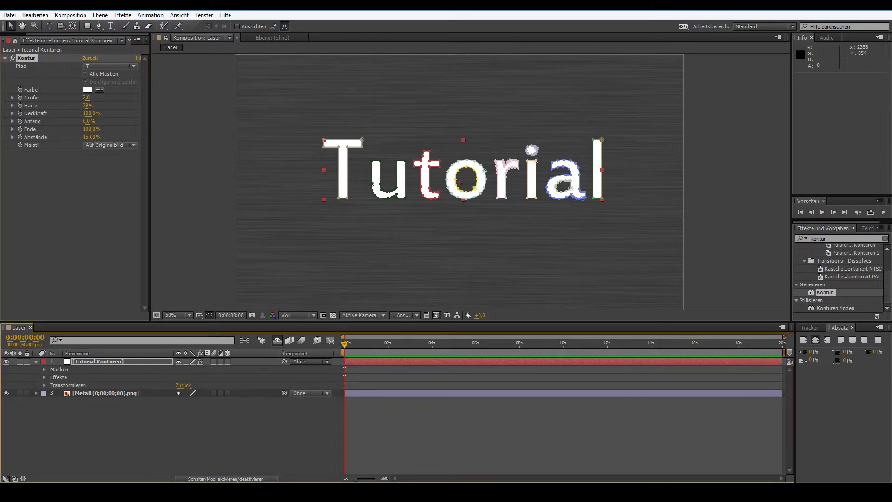
left_click(59, 377)
left_click(26, 58)
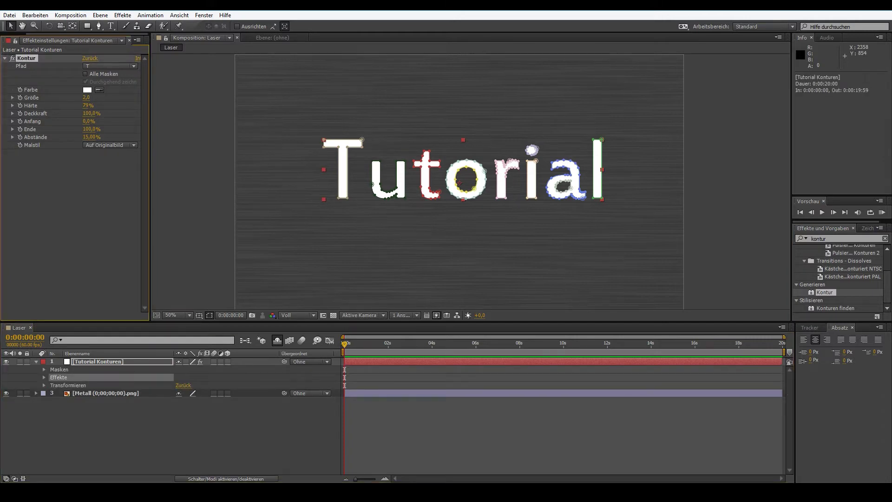
- Set the Kontur stroke colour to orange C97702
left_click(88, 90)
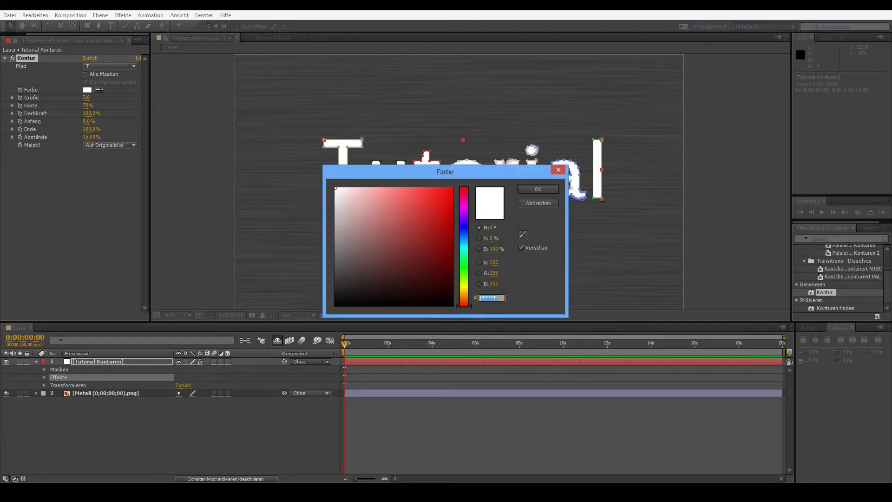
left_click_drag(463, 306, 463, 293)
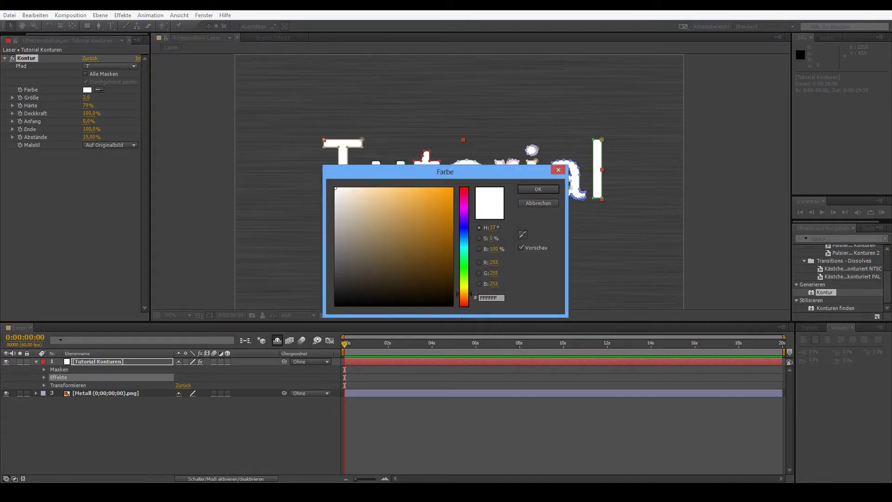
left_click_drag(451, 192, 451, 212)
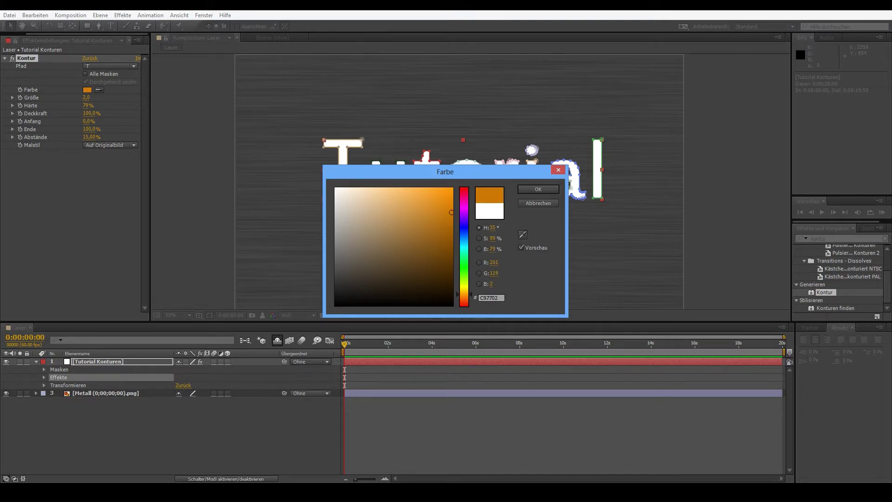
key("Return")
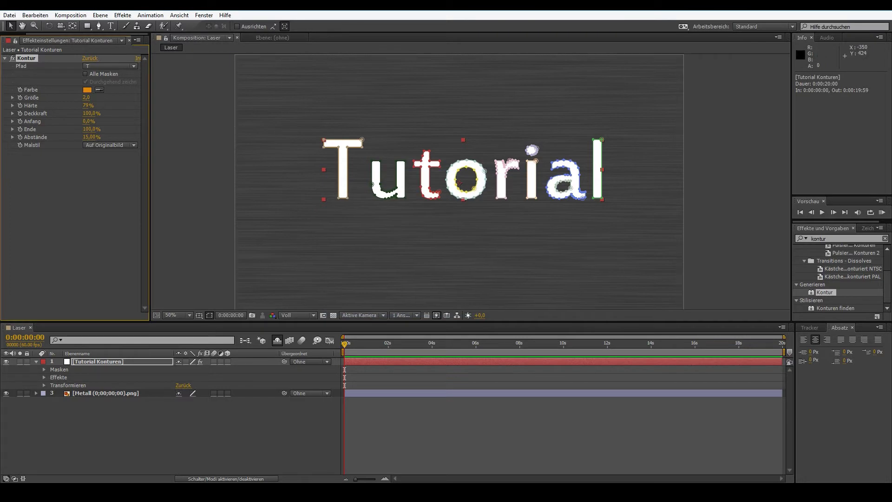
- Set the orange Kontur stroke around the T to size 8, then zoom the viewer to check it
left_click_drag(86, 98, 106, 98)
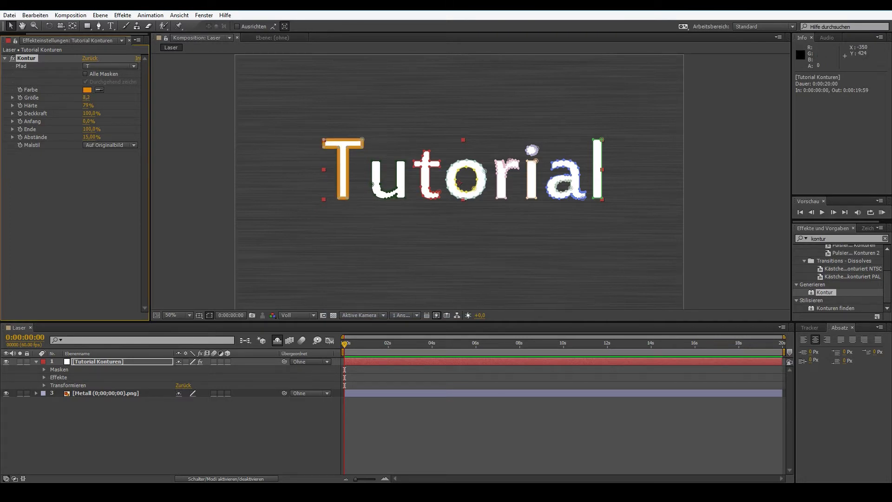
left_click(87, 98)
type("8")
key("Return")
left_click(88, 97)
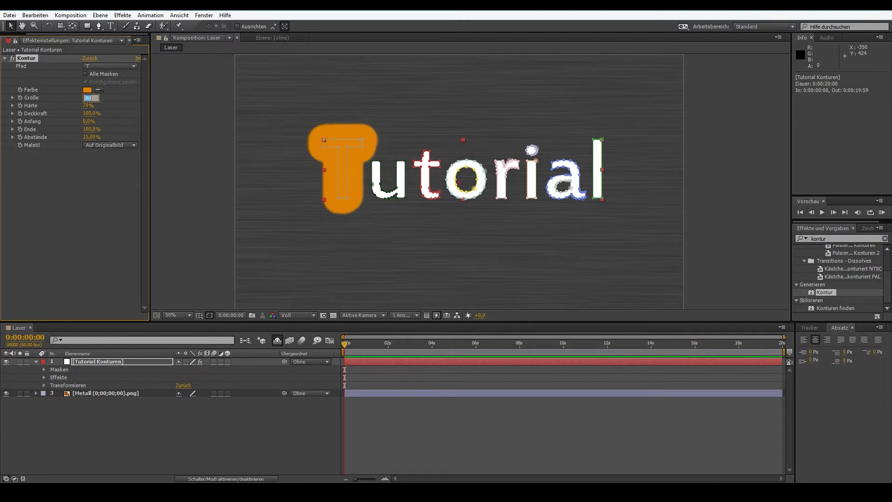
type("8")
key("Return")
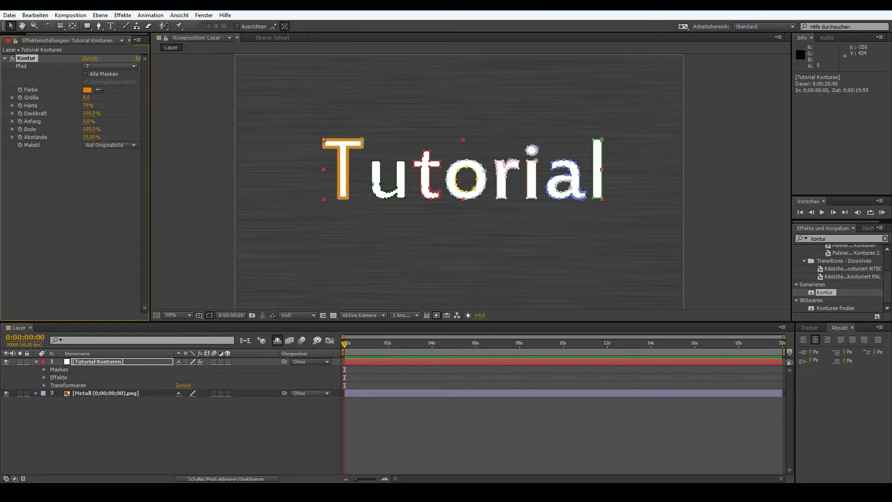
scroll(470, 208, "up", 1)
scroll(469, 208, "up", 1)
scroll(469, 208, "up", 2)
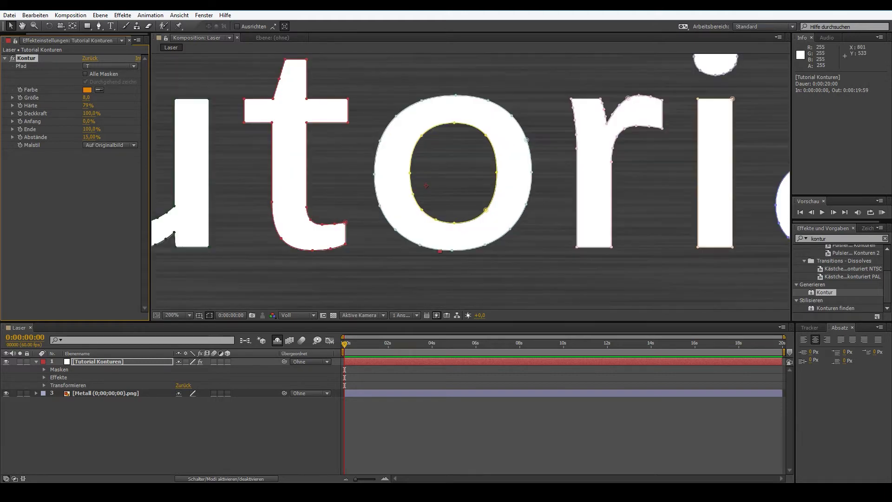
scroll(469, 208, "down", 1)
scroll(469, 208, "down", 1)
scroll(469, 208, "down", 2)
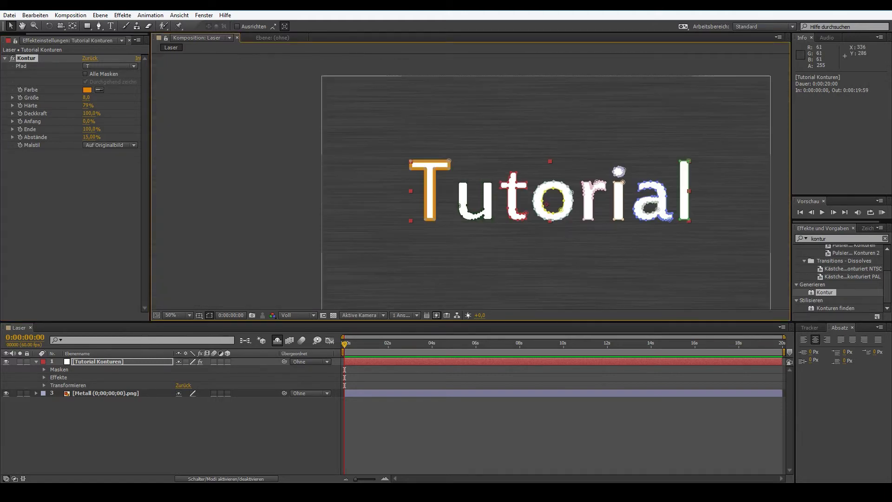
scroll(469, 208, "down", 1)
scroll(489, 142, "up", 1)
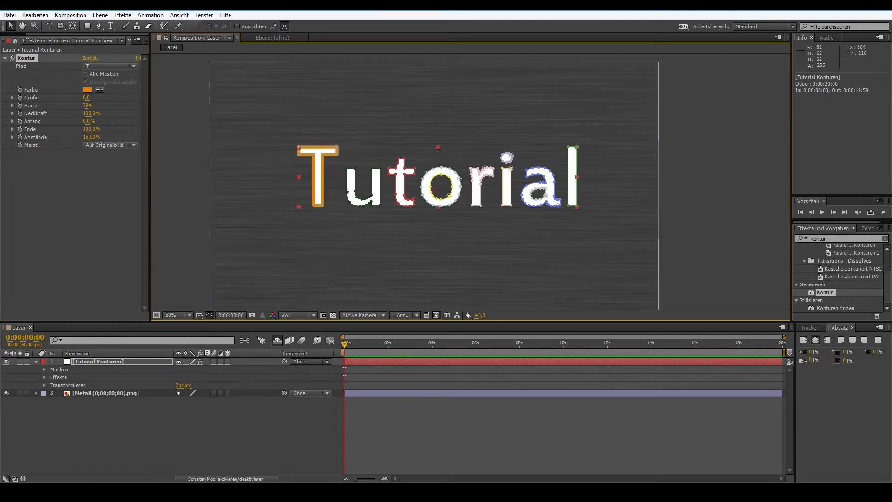
- Enable Alle Masken so the orange stroke outlines every letter of Tutorial
left_click(85, 74)
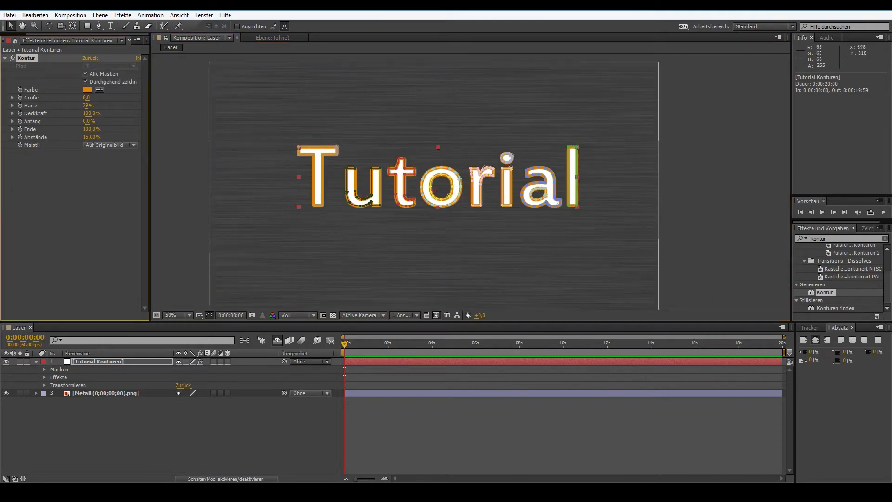
left_click(218, 306)
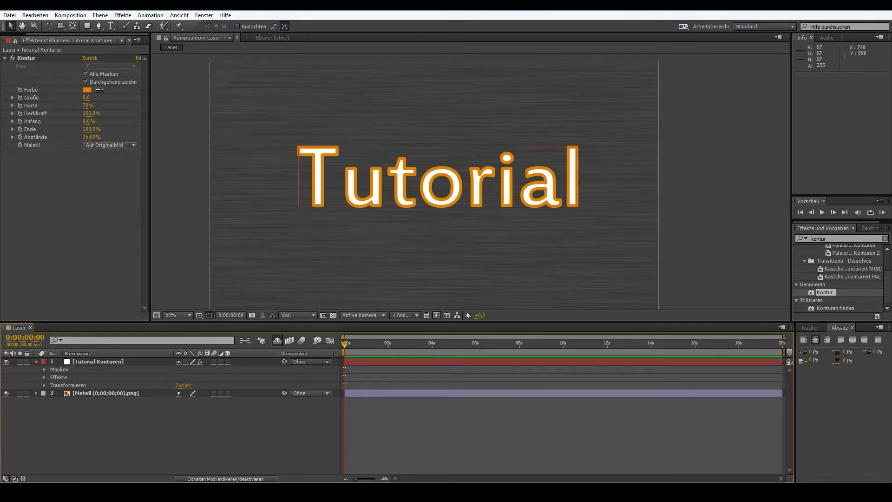
scroll(383, 201, "up", 2)
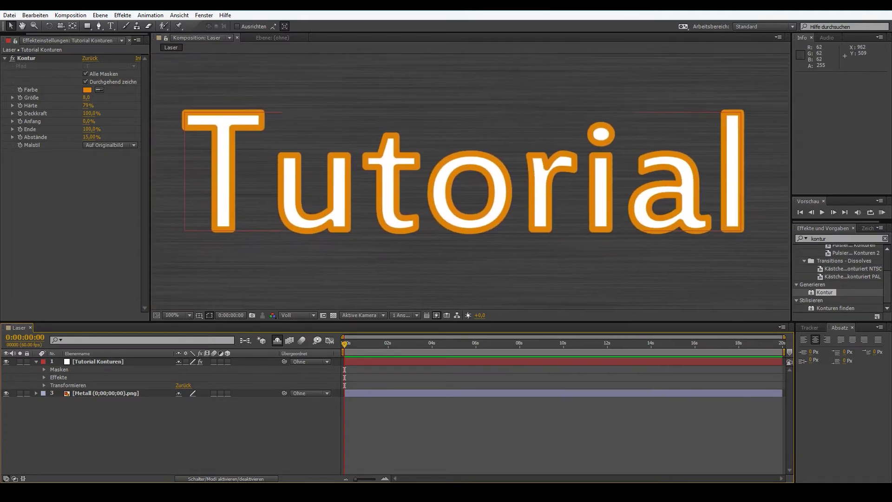
scroll(454, 179, "down", 2)
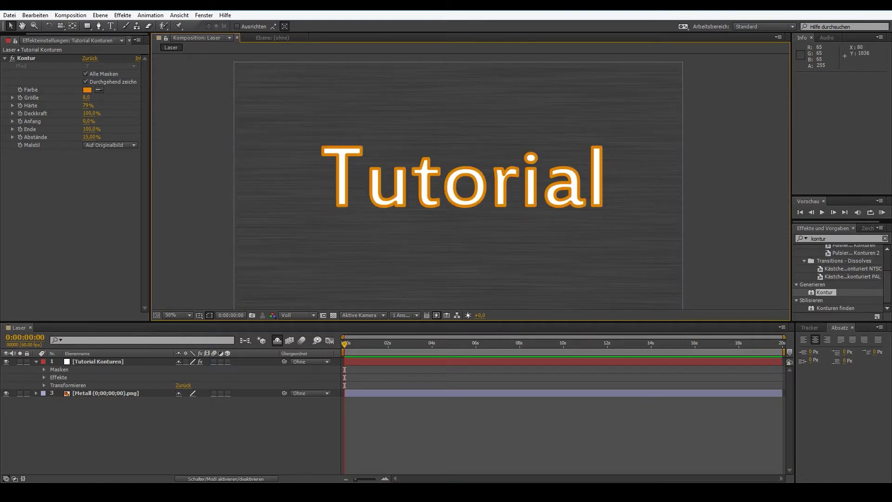
- Set Malstil to Auf Transparent, collapse the outline layer, and fit the composition in view
left_click(110, 145)
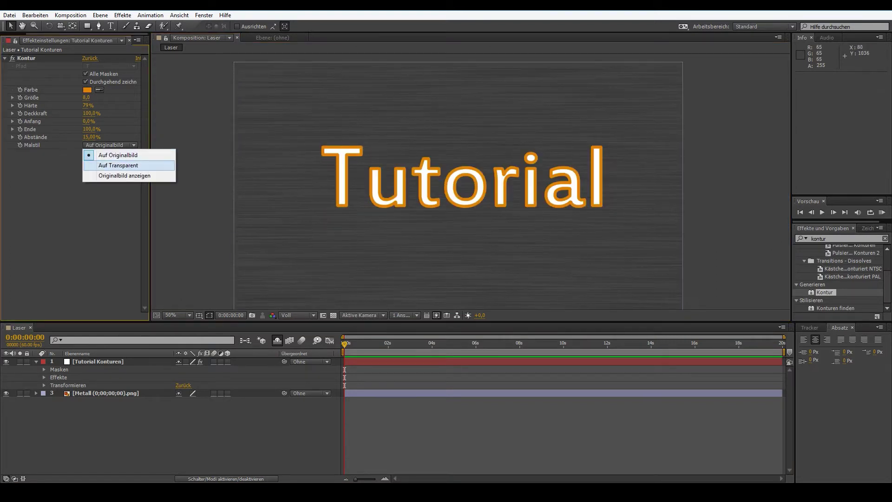
left_click(118, 165)
scroll(470, 181, "up", 2)
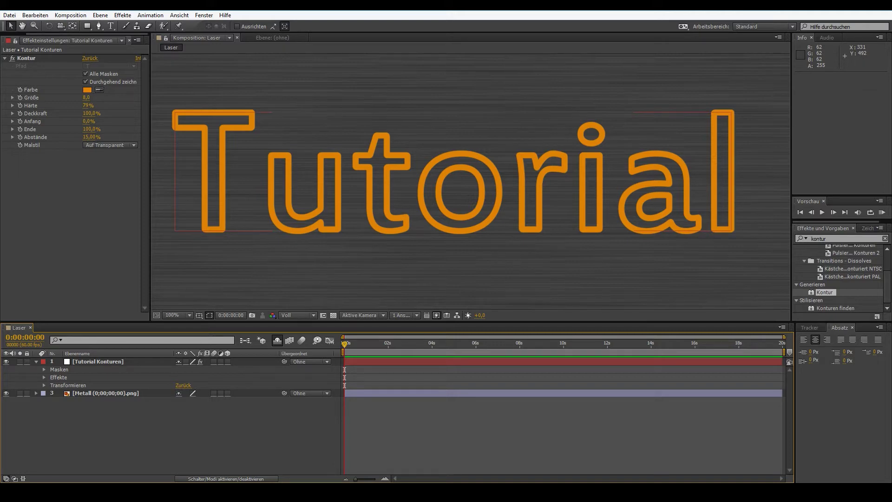
left_click(36, 362)
left_click(36, 361)
left_click(36, 362)
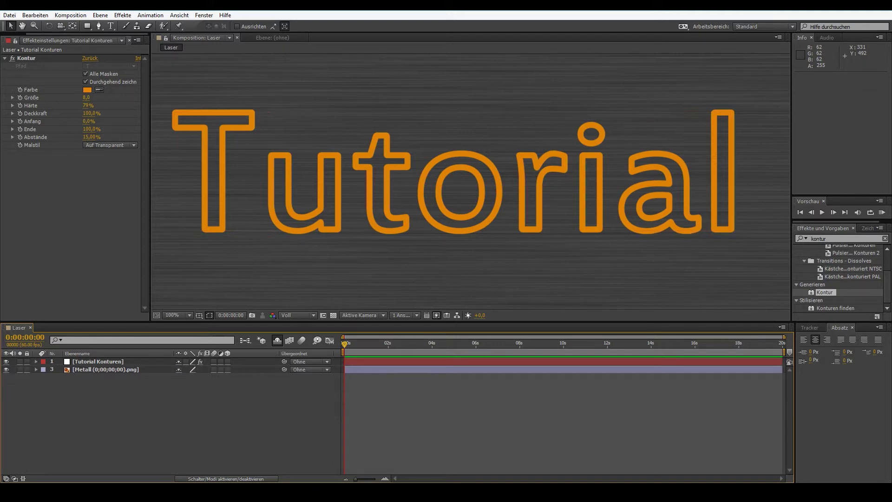
key("comma")
key("comma")
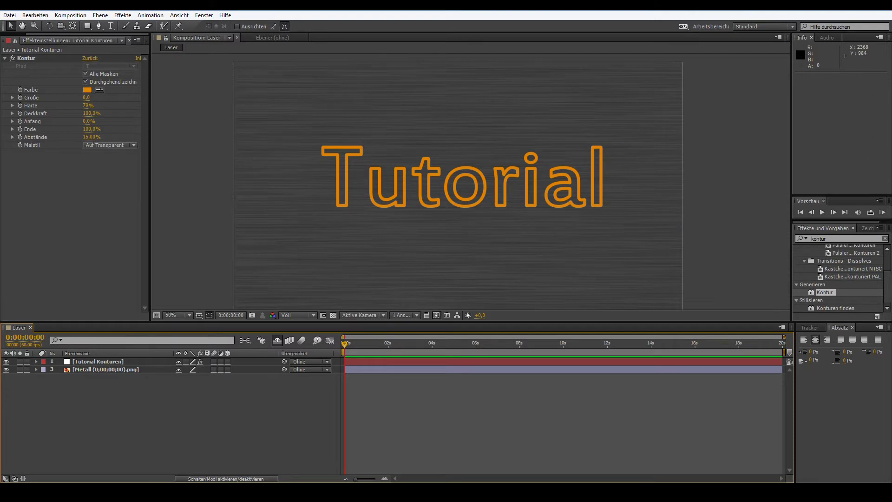
- Find Kanten aufrauen by searching 'raue' and drop it onto the Tutorial Konturen layer
left_click(832, 238)
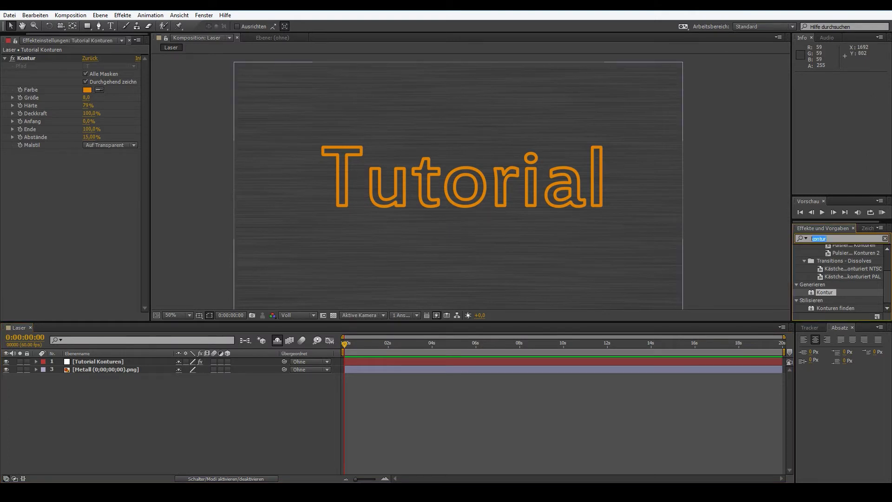
type("raue")
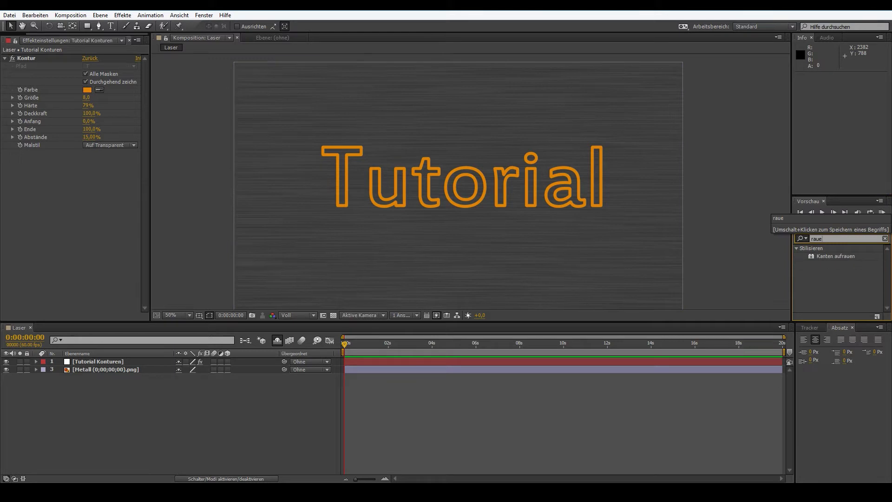
left_click(835, 256)
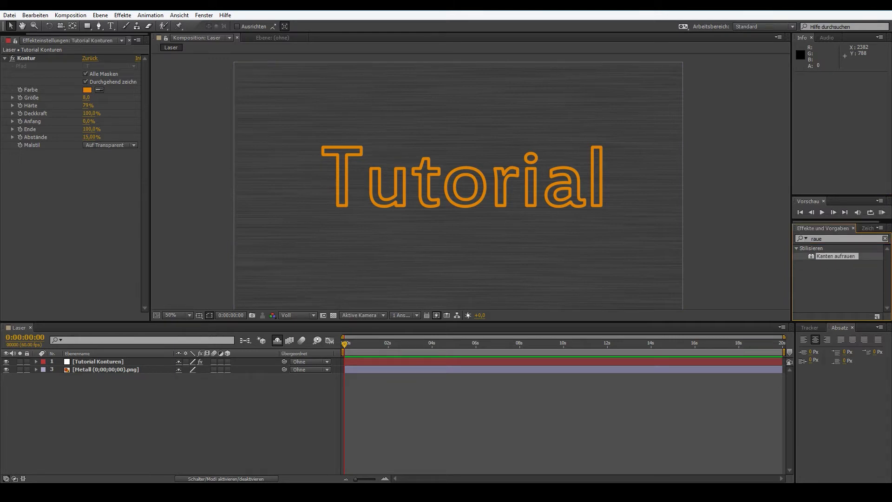
mouse_move(835, 256)
left_mouse_down()
mouse_move(846, 257)
mouse_move(103, 363)
left_mouse_up()
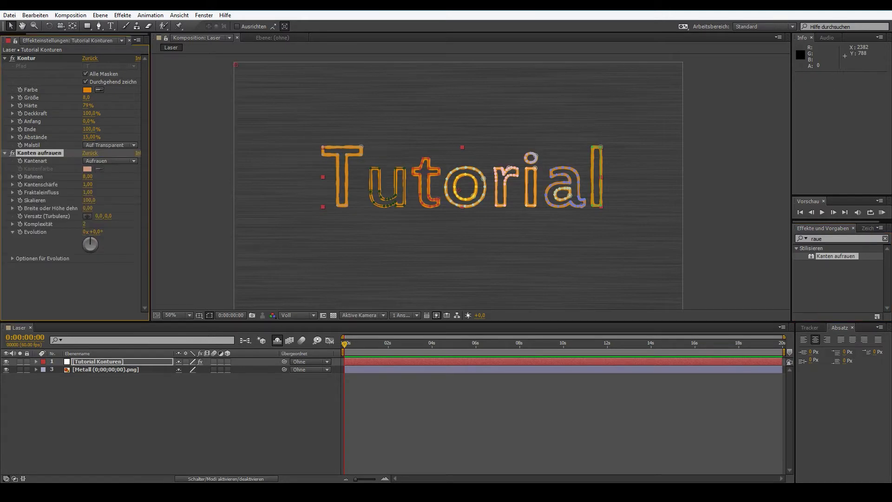
- Pan the viewer onto 'Tuto' and inspect the roughened outlines with the layer's masks shown
left_click(116, 418)
scroll(446, 183, "up", 2)
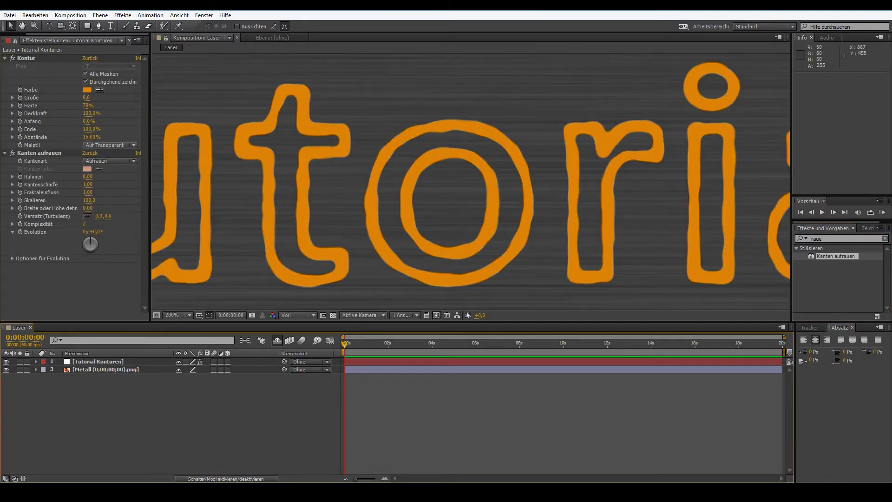
left_click_drag(420, 169, 636, 188)
left_click_drag(465, 195, 516, 168)
left_click(98, 361)
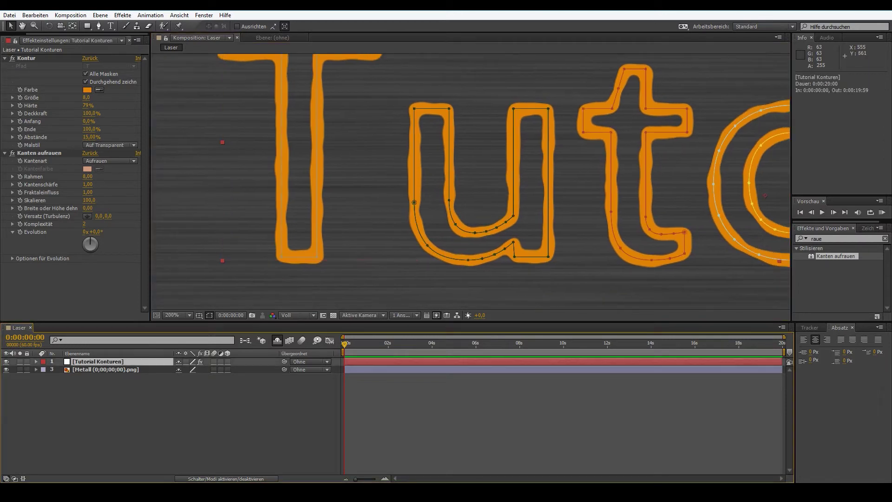
scroll(414, 134, "down", 1)
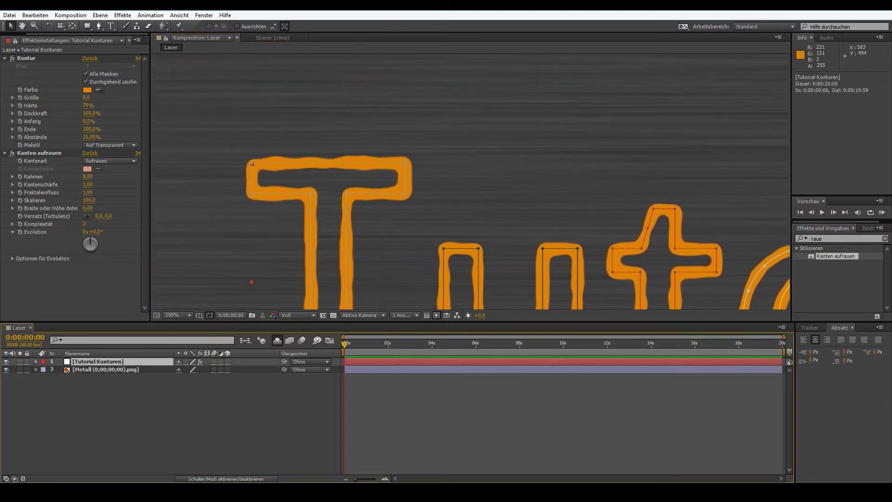
scroll(511, 186, "down", 2)
scroll(641, 209, "up", 1)
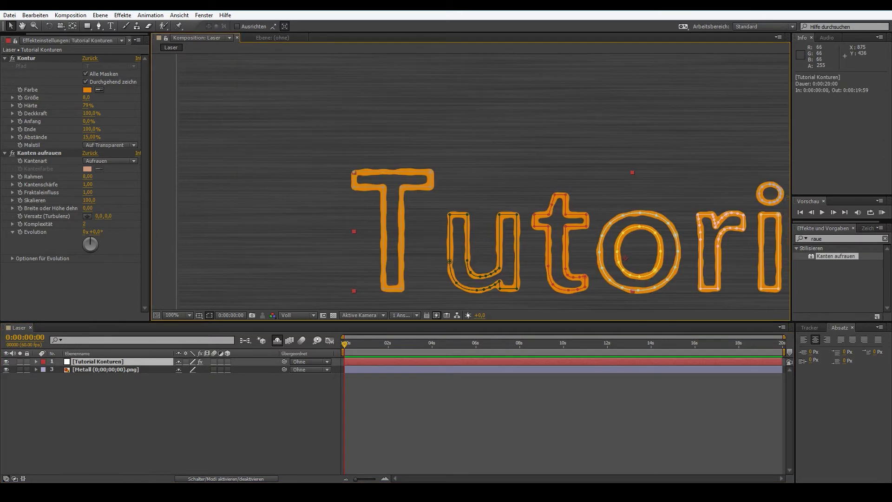
scroll(639, 209, "down", 1)
scroll(483, 130, "up", 5)
scroll(474, 179, "down", 2)
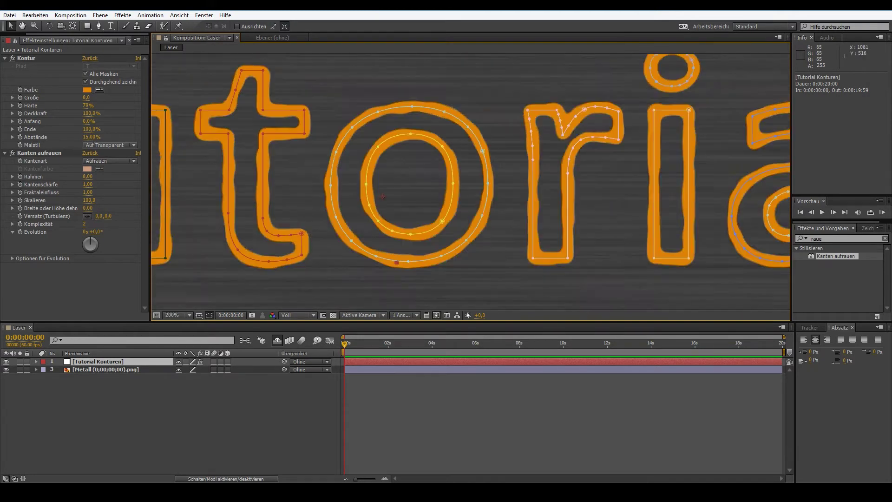
scroll(474, 179, "down", 2)
scroll(474, 178, "down", 2)
- Try a lower Kanten aufrauen edge sharpness, preview at full size, then undo it
left_click(163, 245)
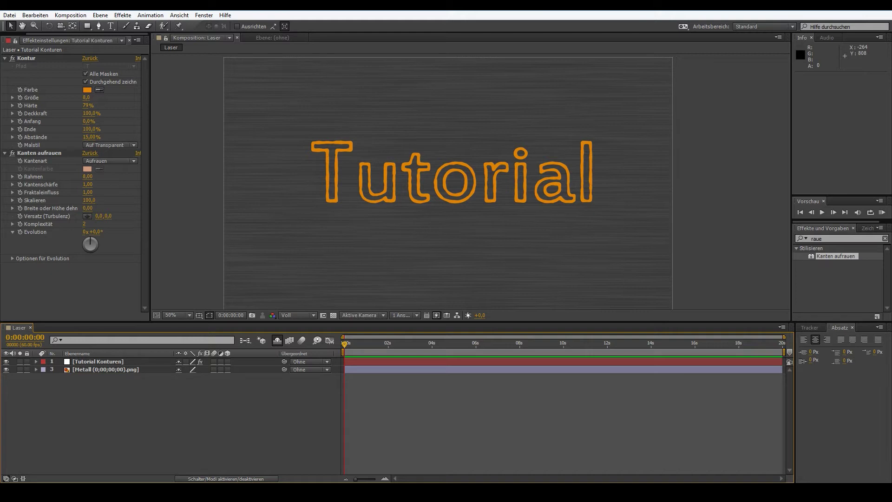
left_click(39, 153)
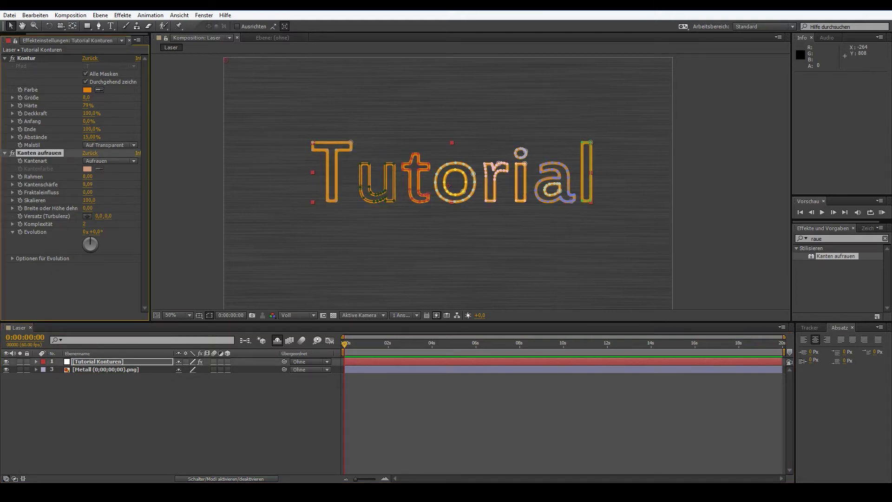
mouse_move(87, 184)
left_mouse_down()
mouse_move(69, 184)
mouse_move(89, 184)
left_mouse_up()
left_click(162, 245)
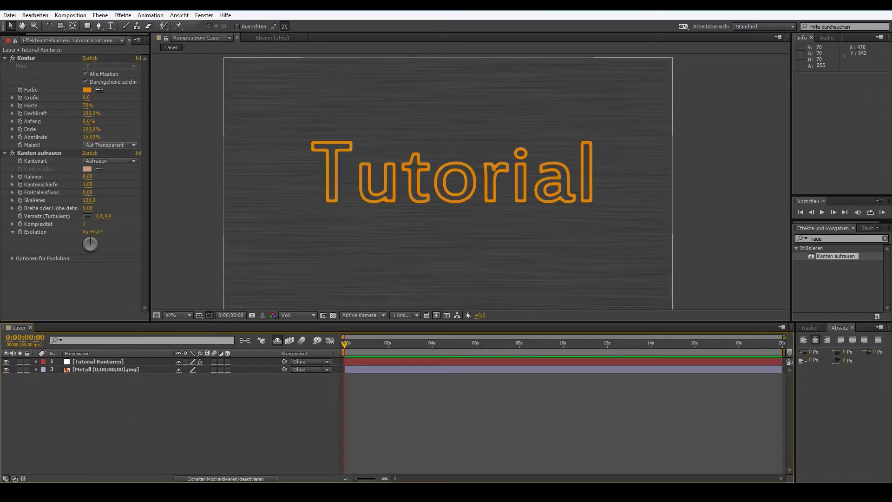
key("period")
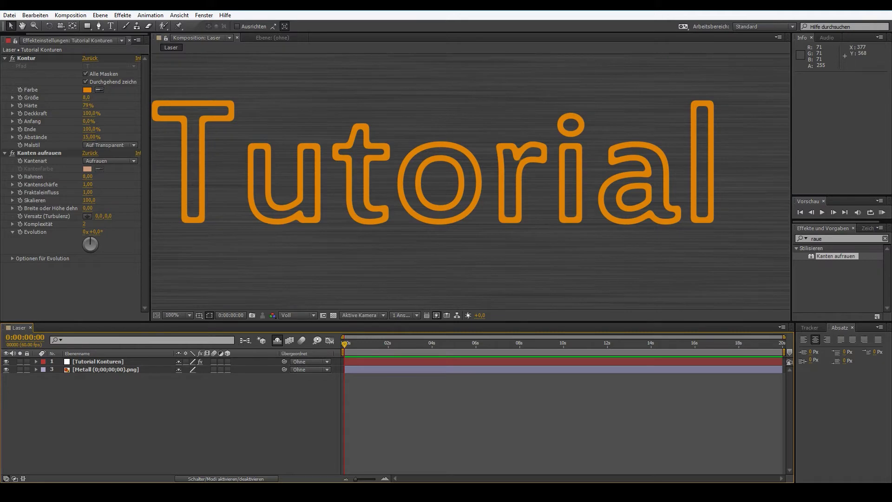
key("ctrl+z")
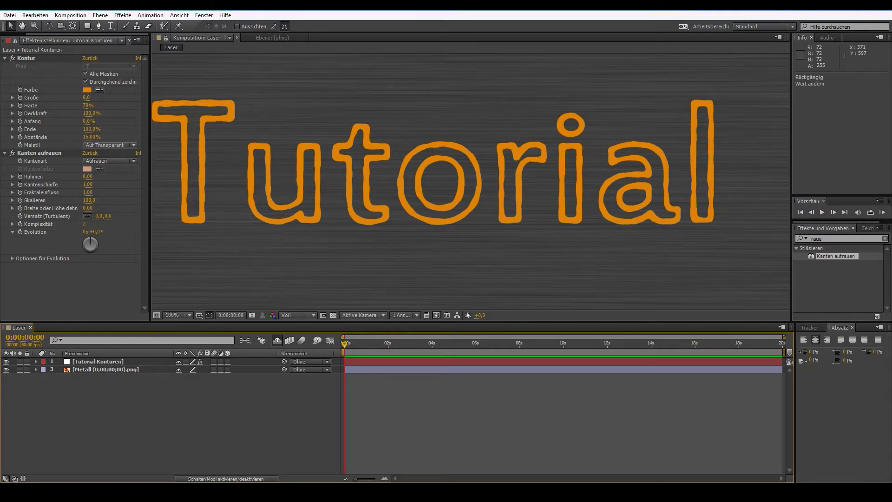
- Undo the fractal influence changes, restoring Kanten aufrauen to Rahmen 8.00
left_click(97, 361)
left_click(39, 152)
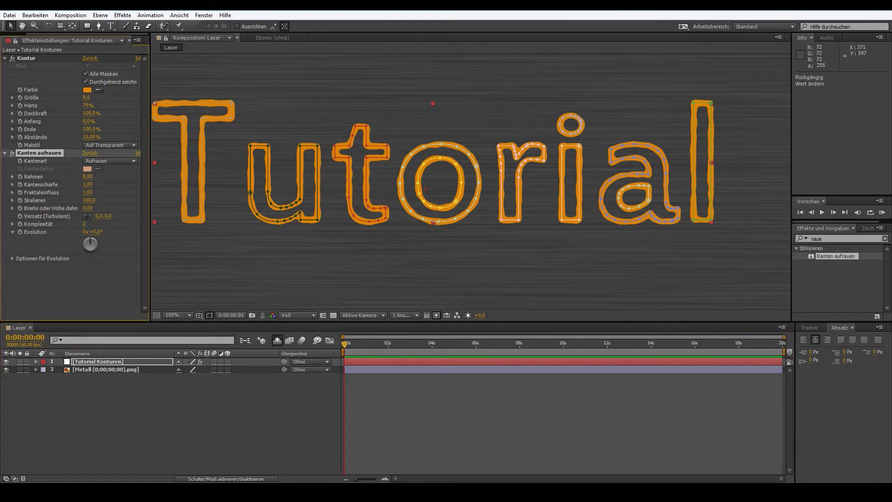
key("ctrl+z")
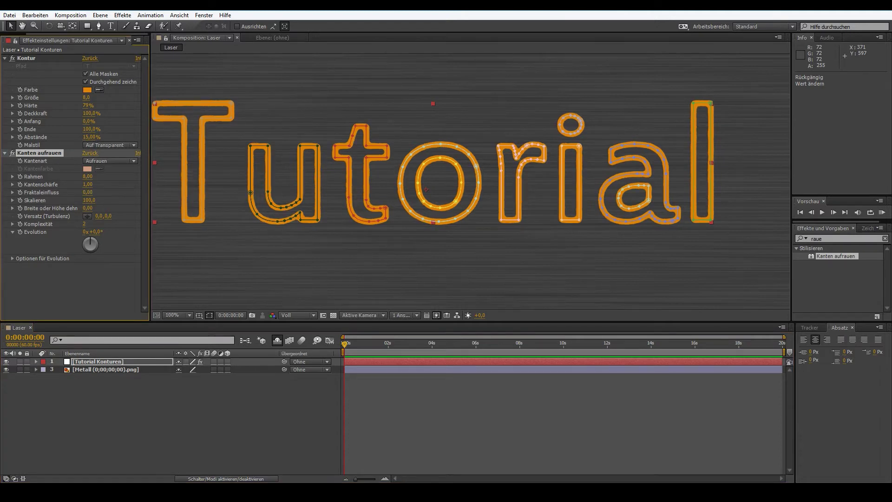
key("ctrl+z")
left_click(98, 362)
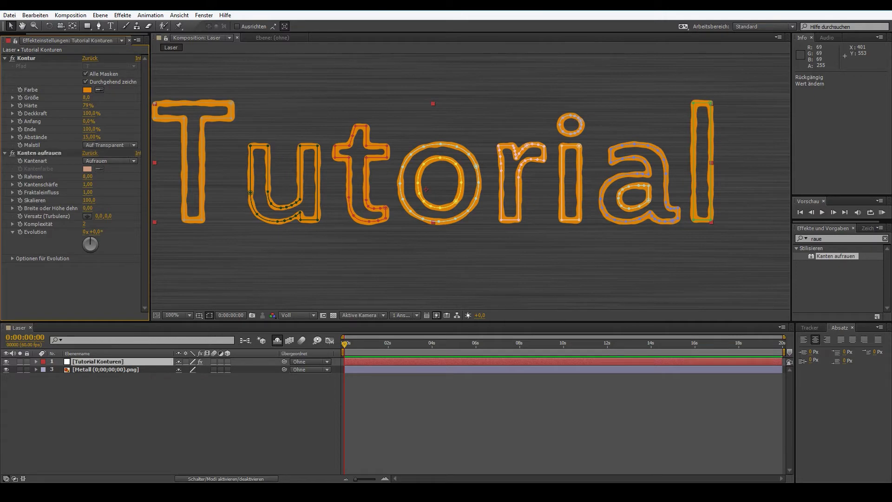
key("F2")
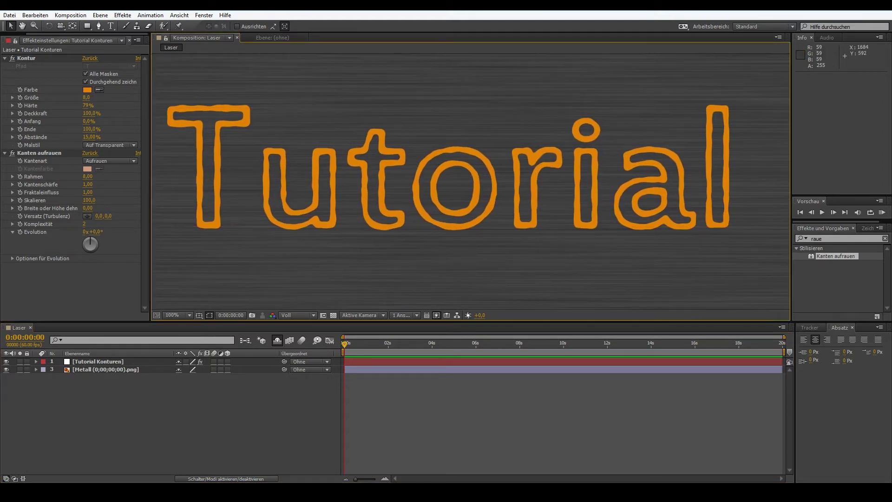
- Preview the roughened outlines deselected, then collapse Kanten aufrauen in Effect Controls
left_click(97, 362)
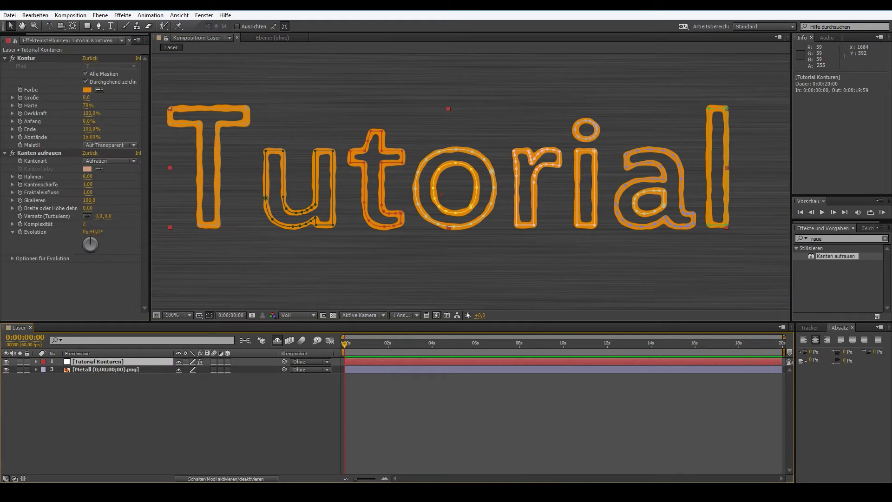
key("ctrl+shift+a")
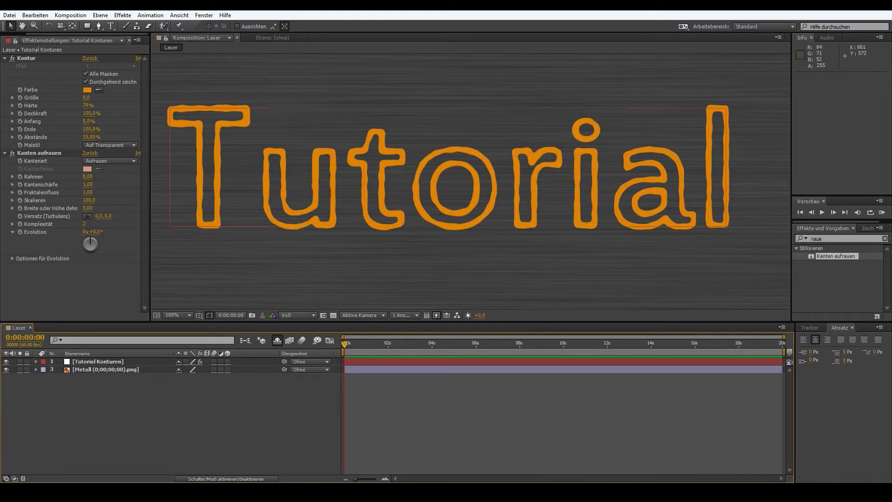
left_click(97, 361)
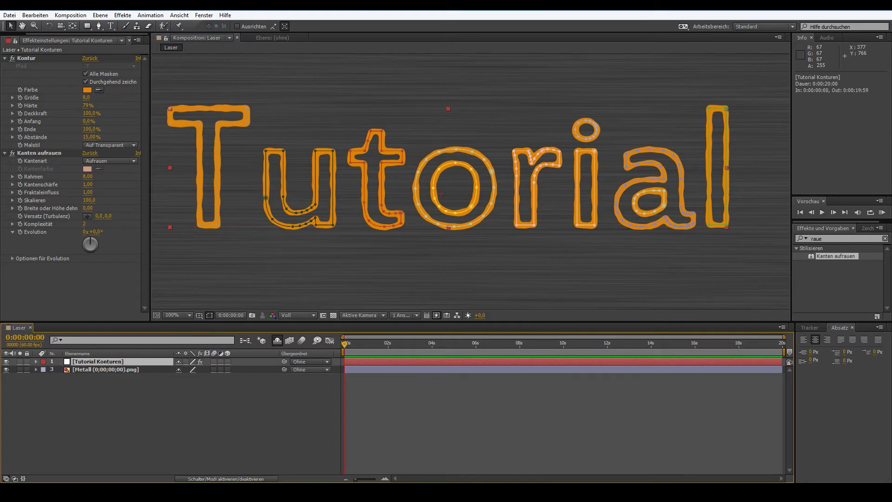
left_click(5, 153)
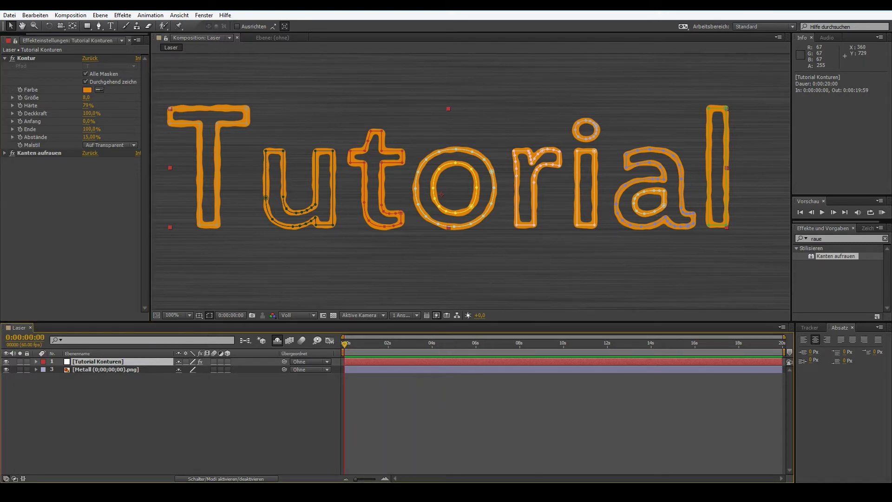
- Keyframe stroke Ende from 0% at 0:00 to 100% at 0:00:07:58, then preview the draw-on
left_click(20, 129)
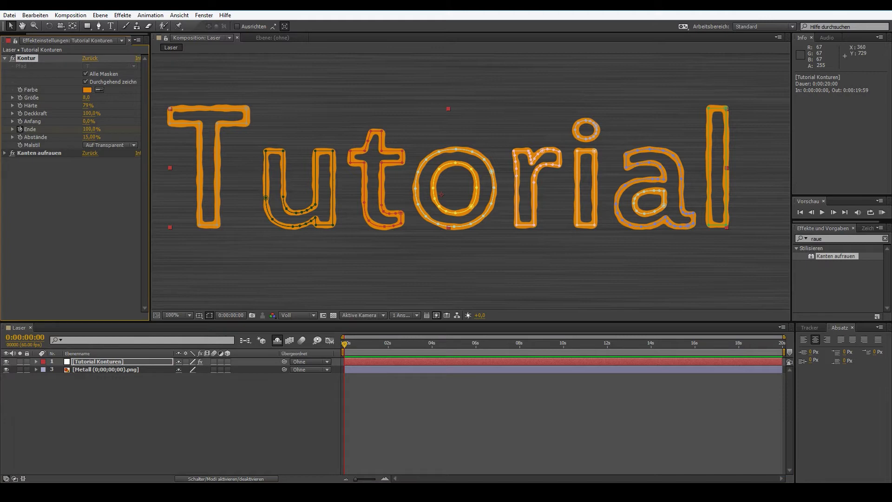
left_click_drag(92, 129, 46, 128)
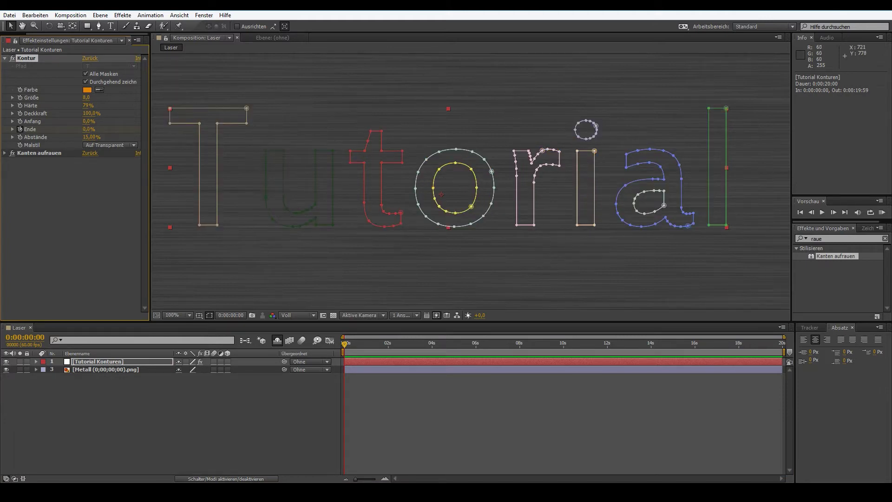
key("space")
key("space")
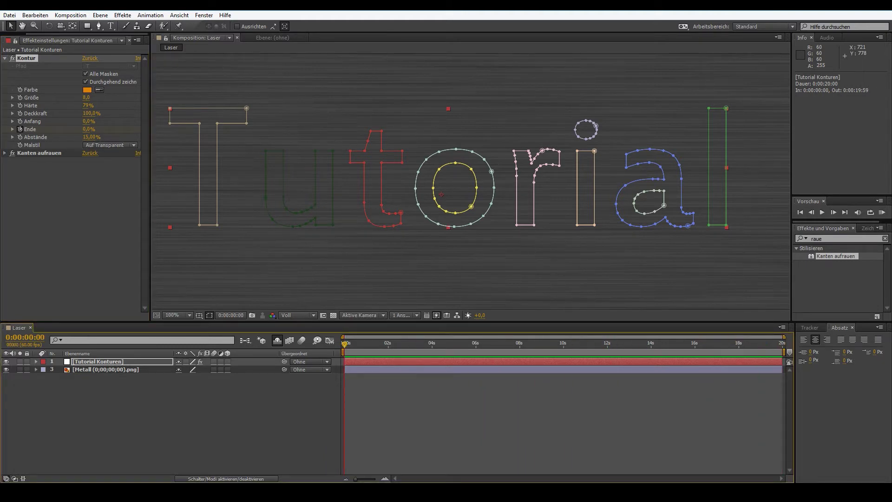
left_click_drag(345, 344, 519, 343)
key("Page_Up")
key("Page_Up")
left_click_drag(89, 129, 121, 129)
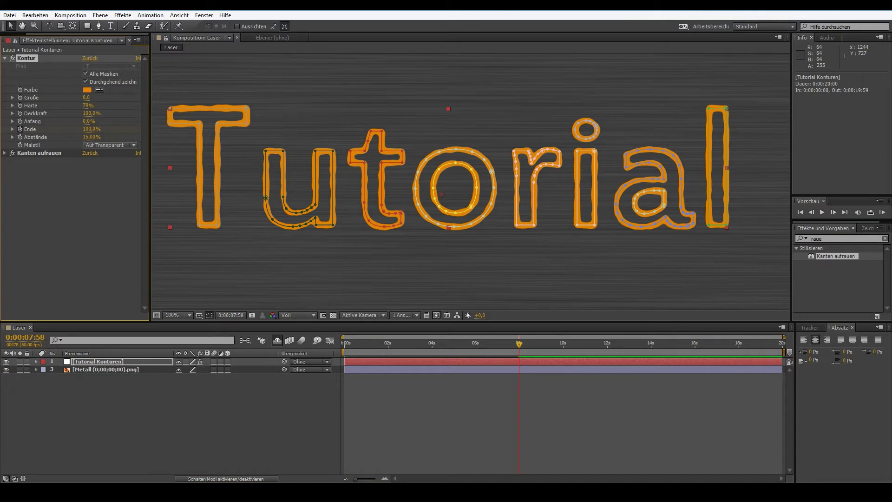
mouse_move(519, 344)
left_mouse_down()
mouse_move(344, 344)
mouse_move(550, 344)
left_mouse_up()
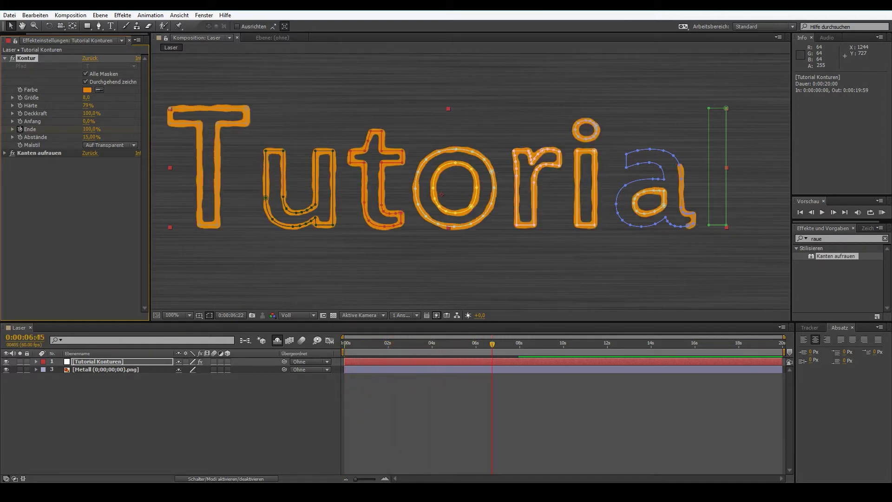
key("Home")
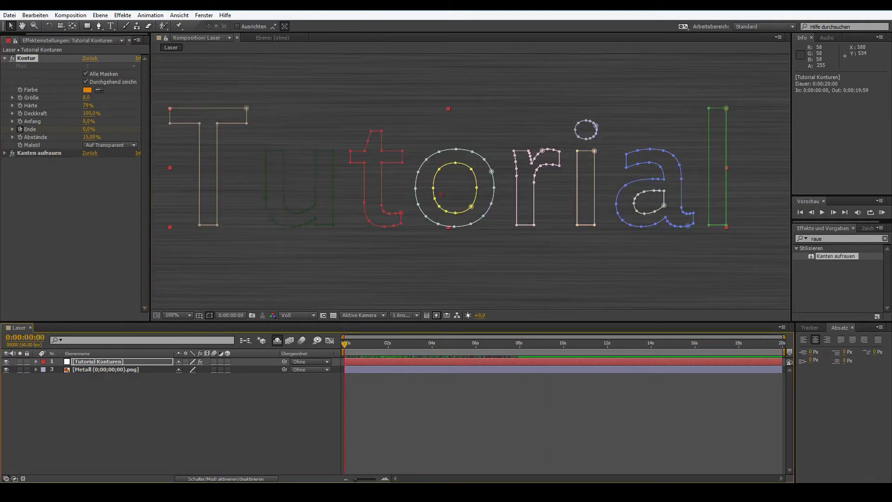
- At 200% zoom, make the T's top-left corner the T mask's first vertex
key("period")
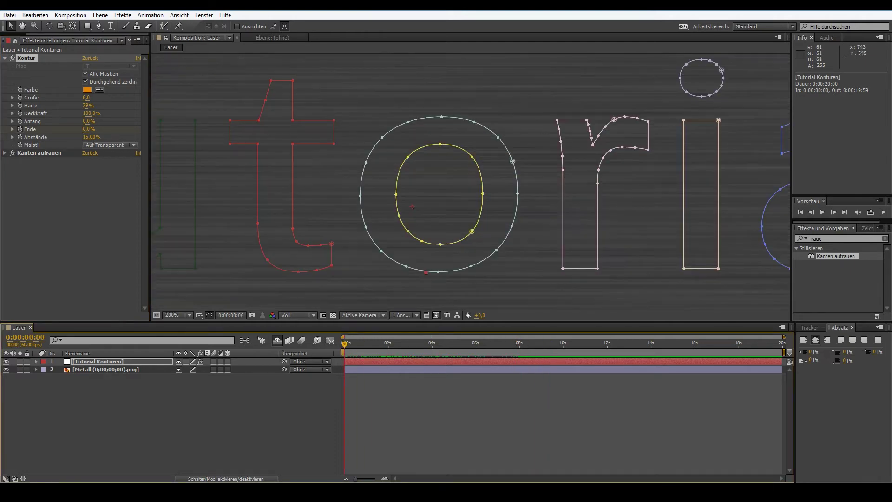
left_click_drag(210, 211, 421, 253)
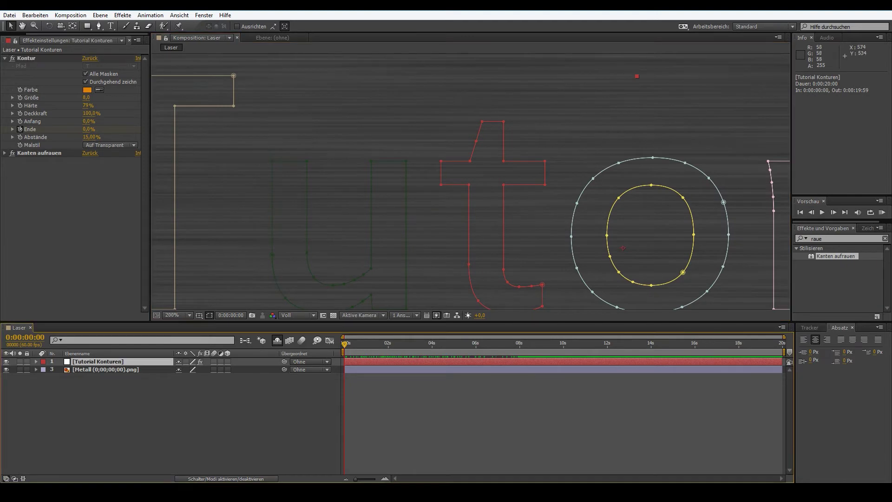
left_click_drag(372, 185, 619, 259)
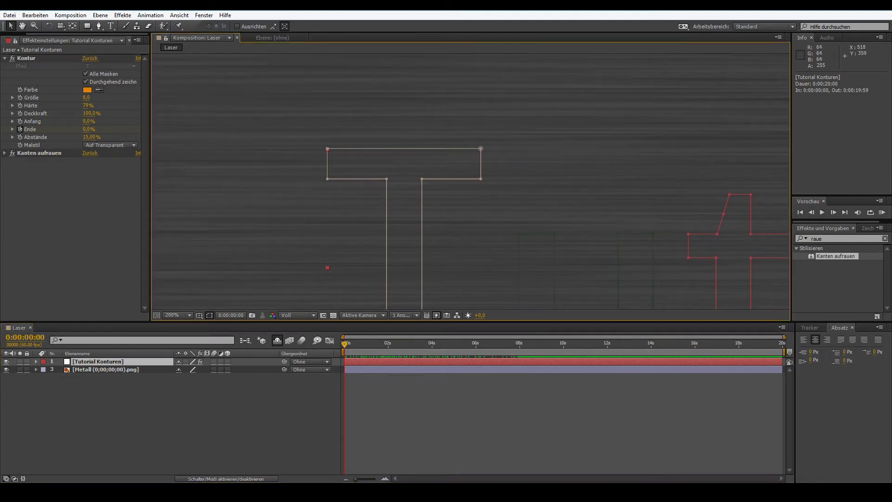
left_click(327, 164)
left_click(328, 149)
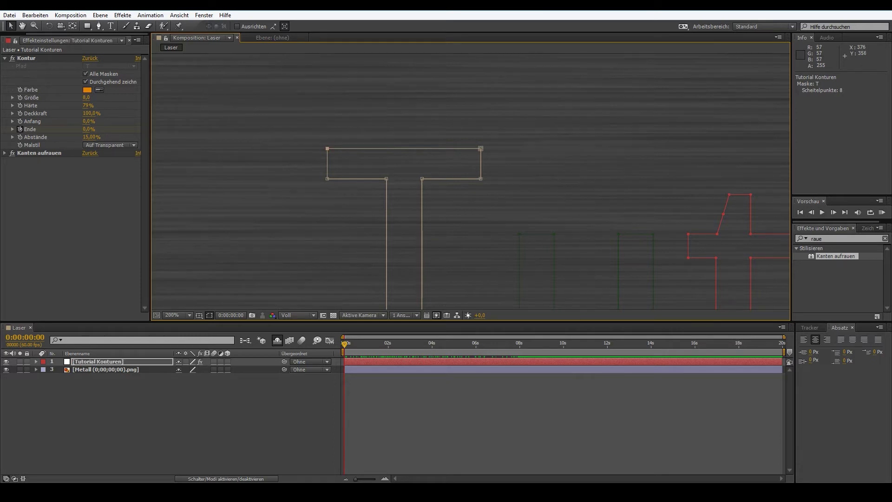
right_click(328, 164)
mouse_move(464, 153)
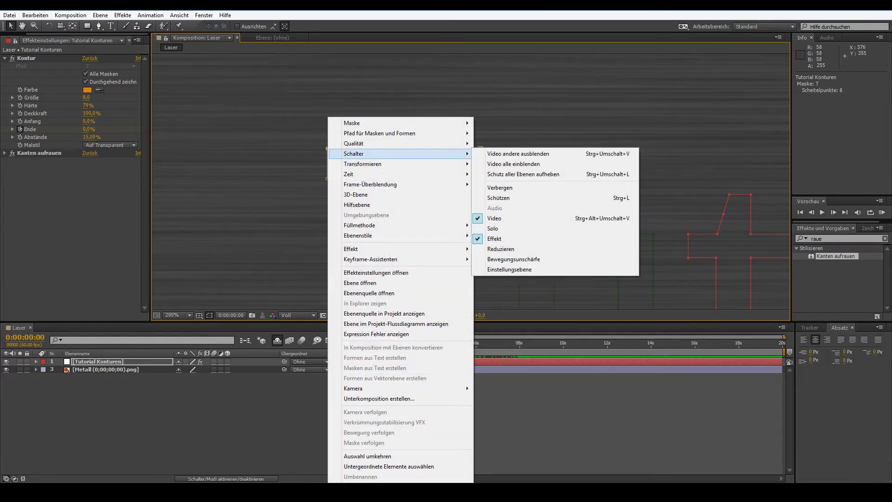
key("Escape")
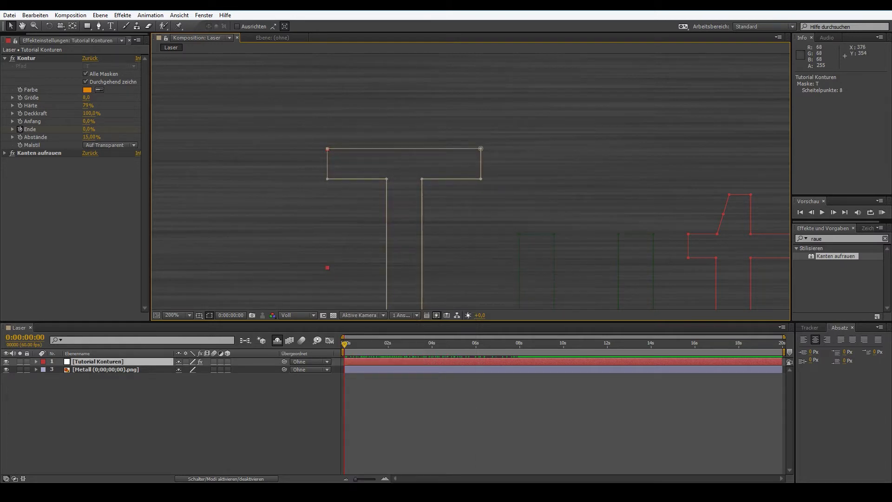
right_click(327, 163)
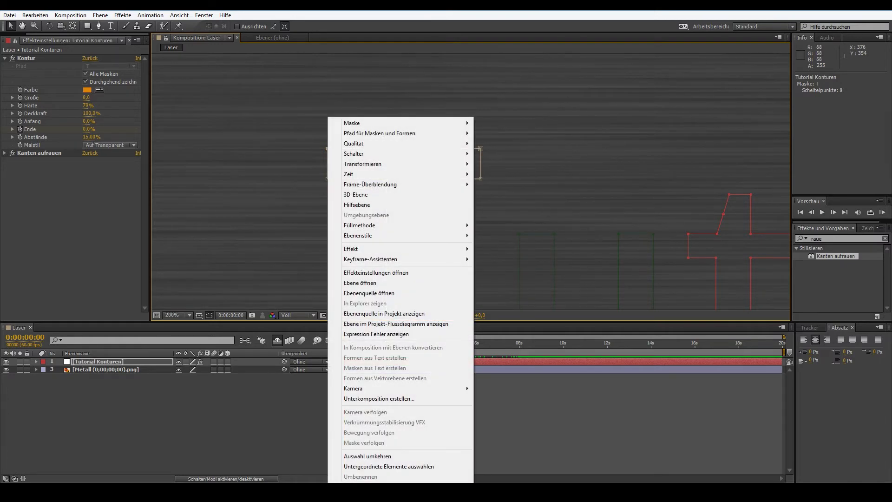
mouse_move(379, 134)
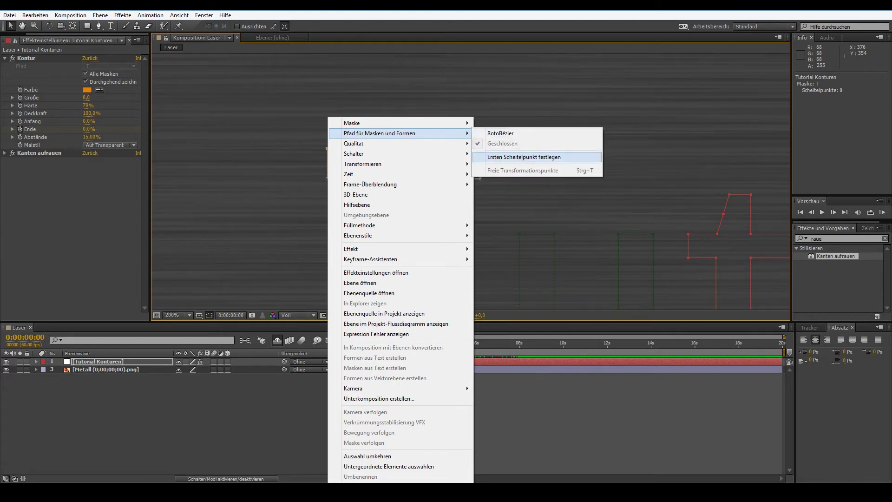
left_click(520, 157)
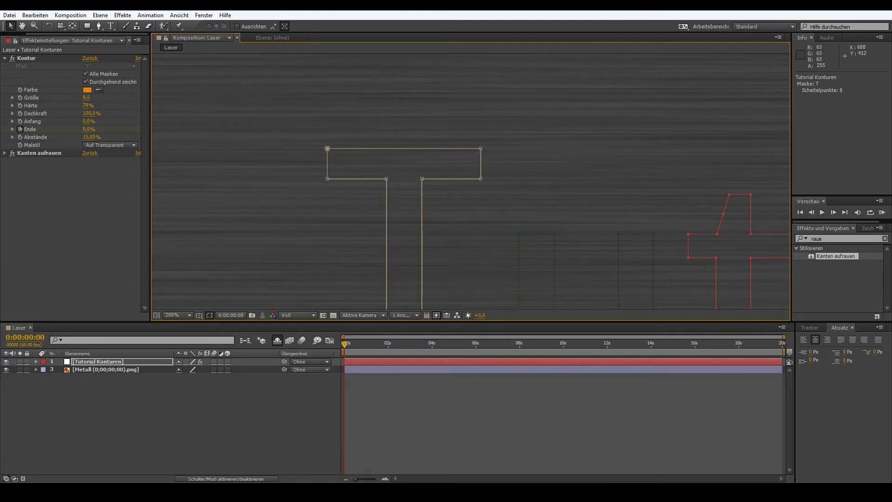
- Set a new first vertex on the u mask
left_click_drag(470, 209, 439, 171)
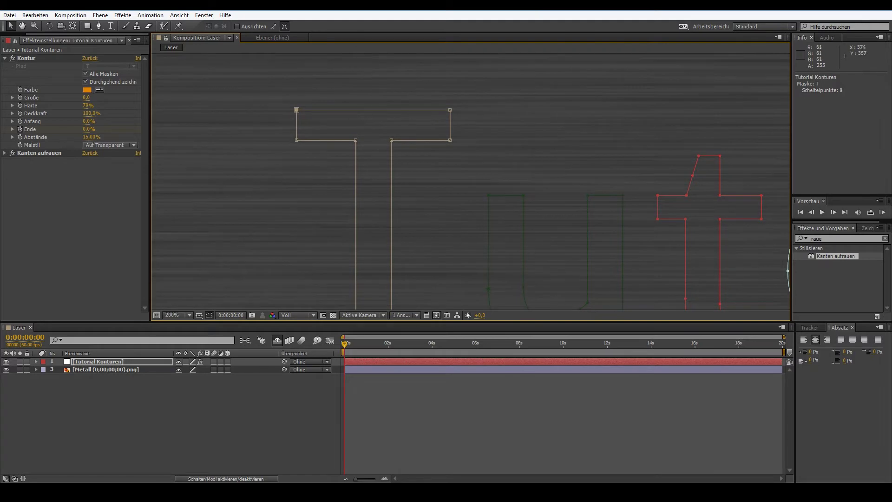
left_click_drag(648, 282, 564, 212)
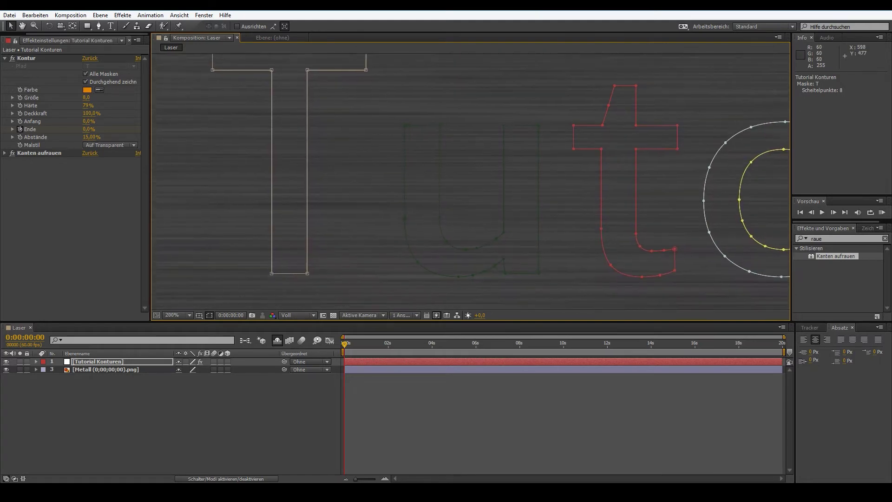
left_click_drag(511, 186, 478, 207)
left_click(371, 209)
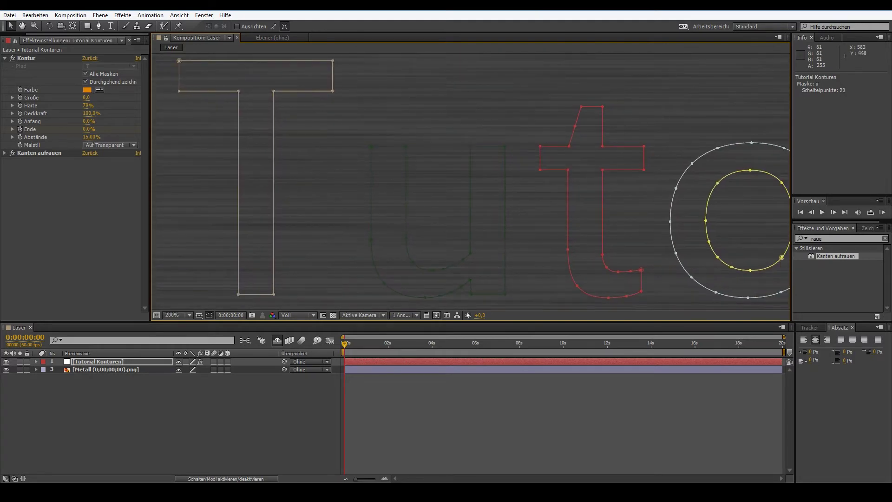
right_click(371, 209)
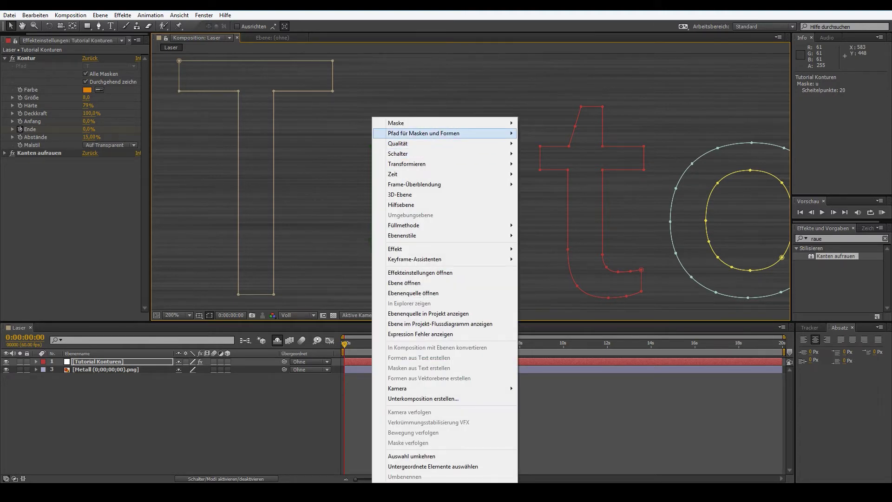
mouse_move(441, 133)
left_click(567, 157)
- Set first vertices on the t mask and the o's outer and inner masks
scroll(470, 181, "right", 5)
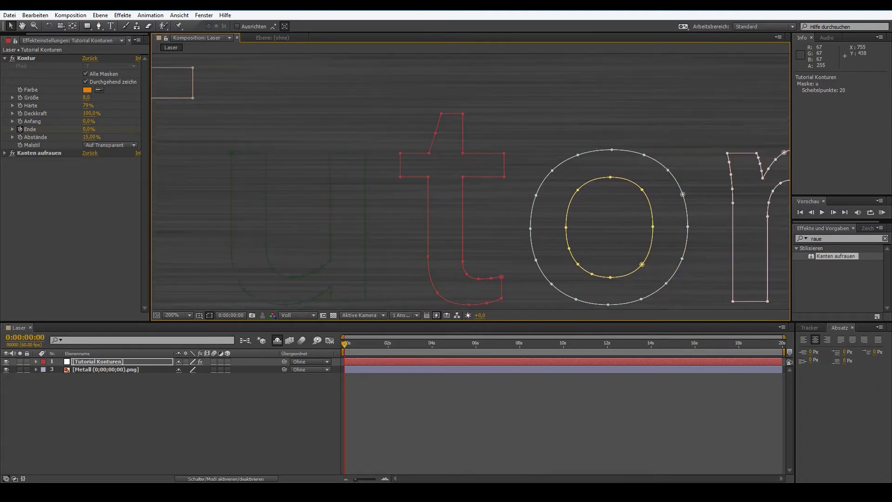
right_click(424, 114)
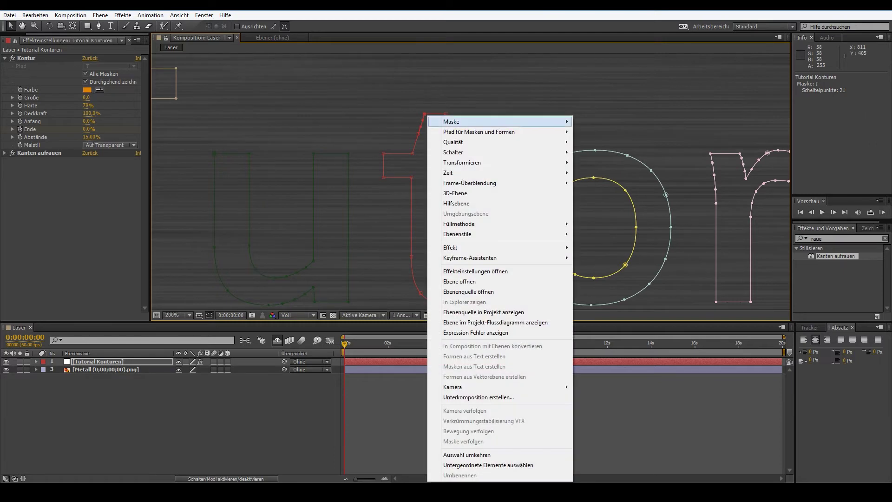
mouse_move(464, 130)
left_click(604, 156)
scroll(471, 182, "right", 3)
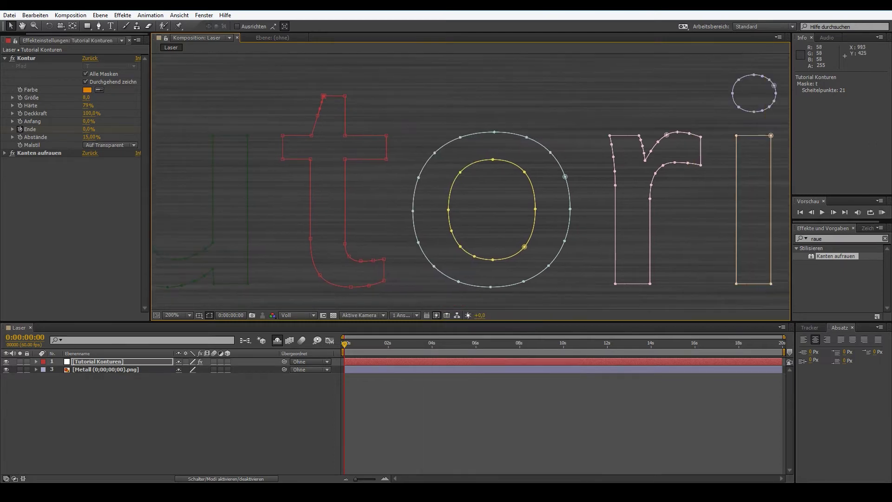
right_click(494, 132)
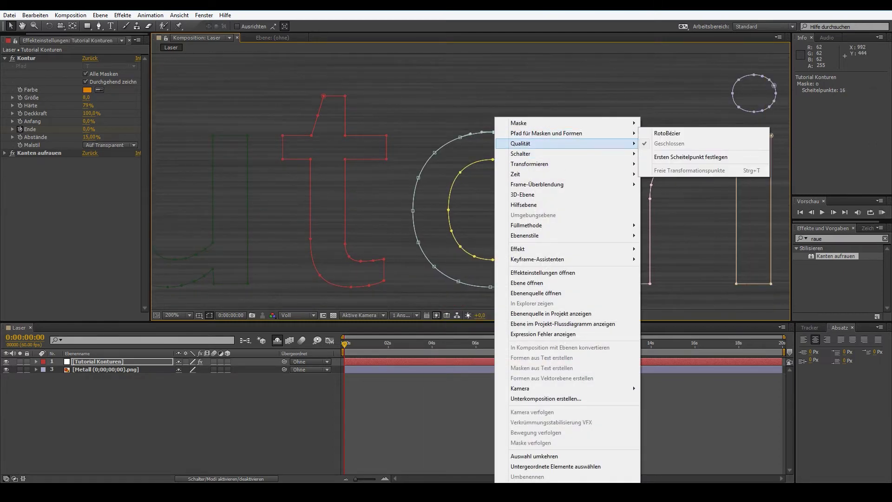
mouse_move(535, 128)
left_click(687, 157)
right_click(491, 160)
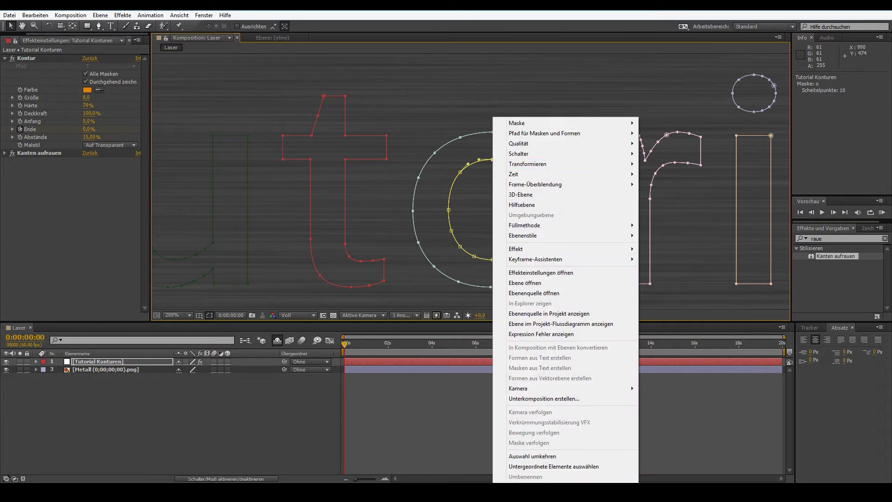
mouse_move(581, 134)
left_click(683, 154)
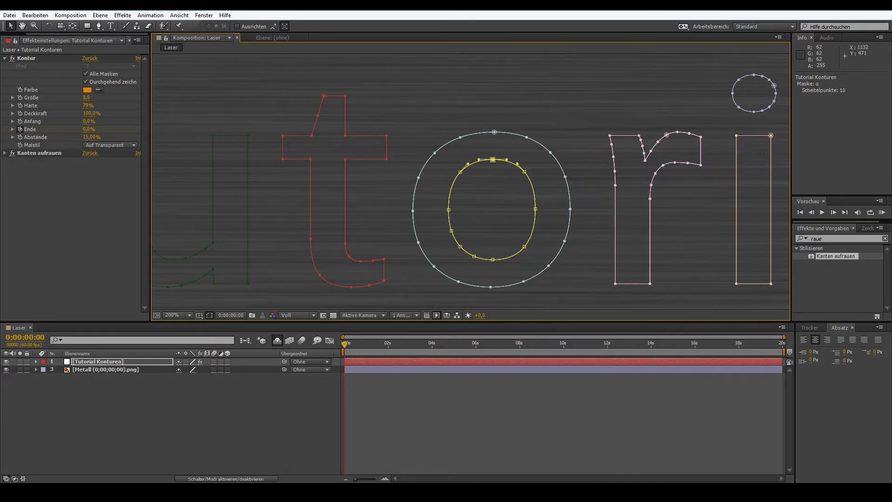
- Set first vertices on the r mask, the i-dot's top, and the i stem's top-left corner
scroll(471, 186, "right", 3)
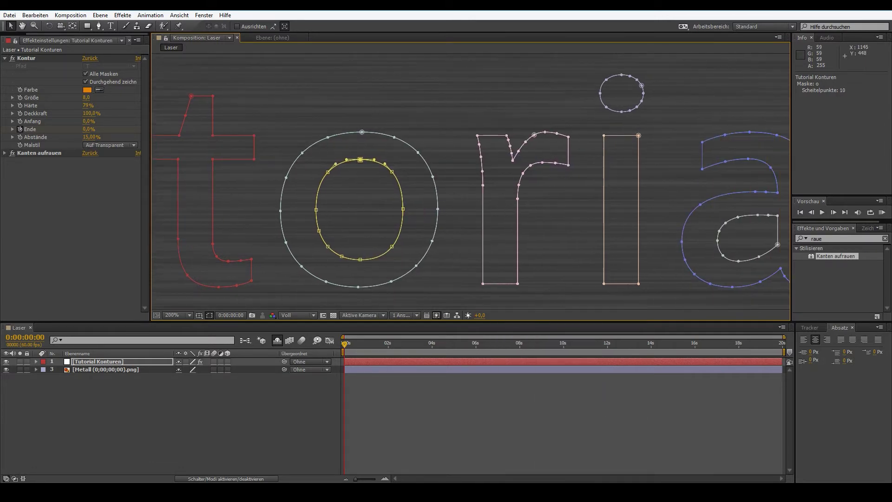
left_click(541, 133)
right_click(545, 133)
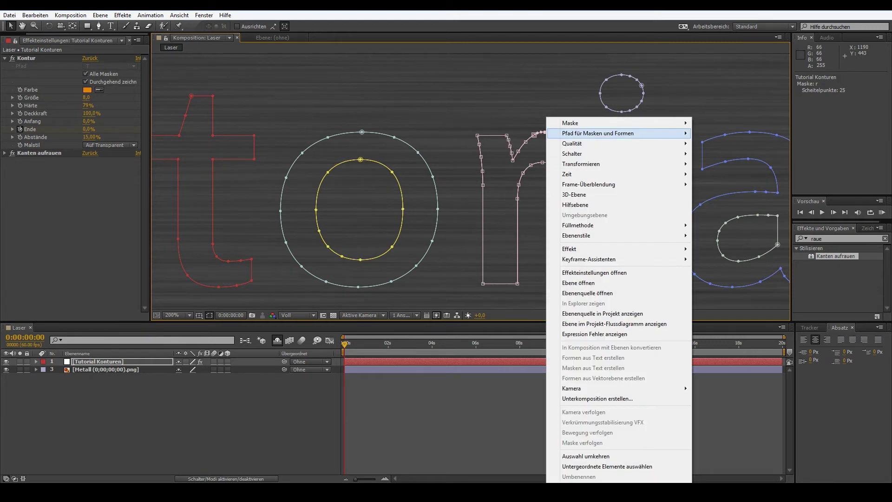
mouse_move(581, 130)
left_click(738, 157)
scroll(471, 185, "right", 3)
scroll(470, 186, "up", 1)
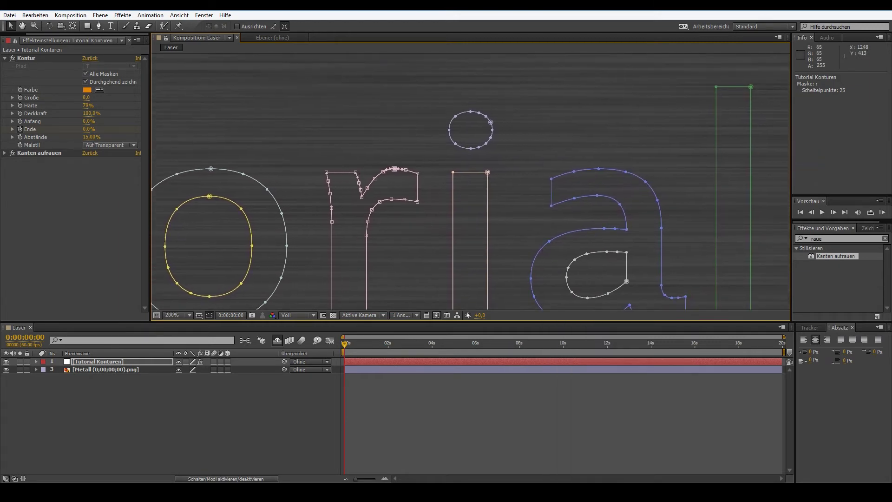
right_click(471, 113)
mouse_move(557, 131)
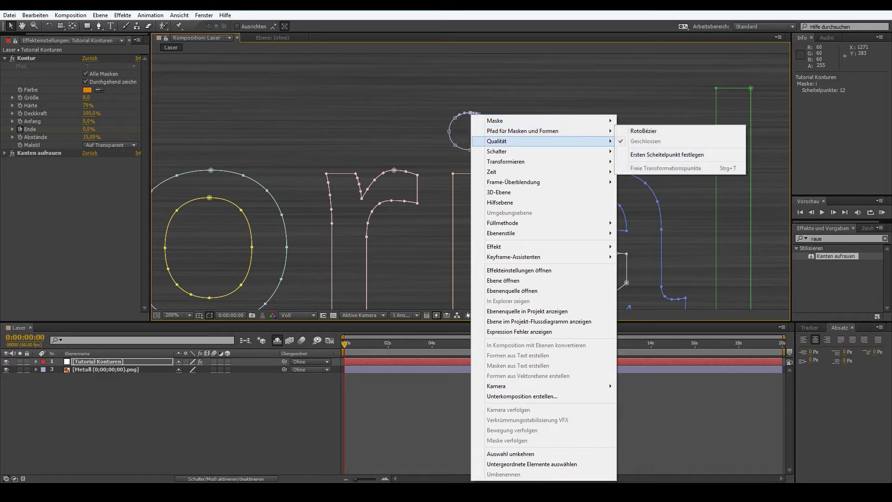
left_click(697, 155)
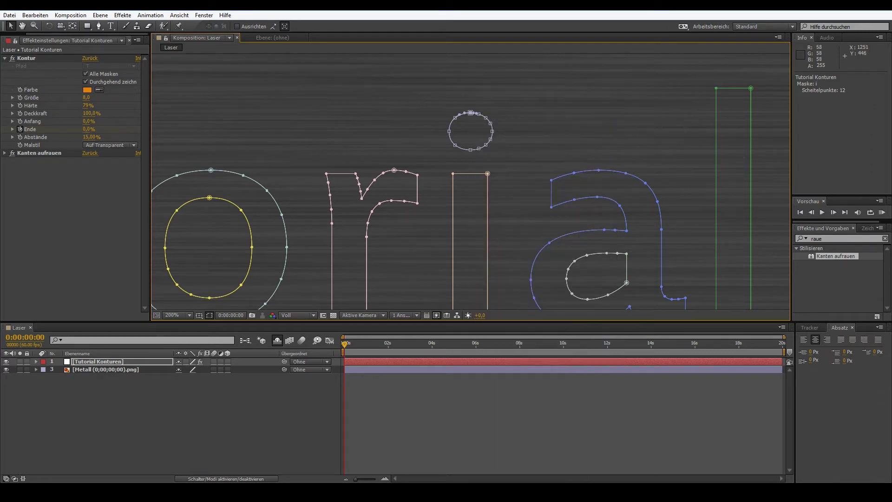
right_click(453, 175)
mouse_move(534, 134)
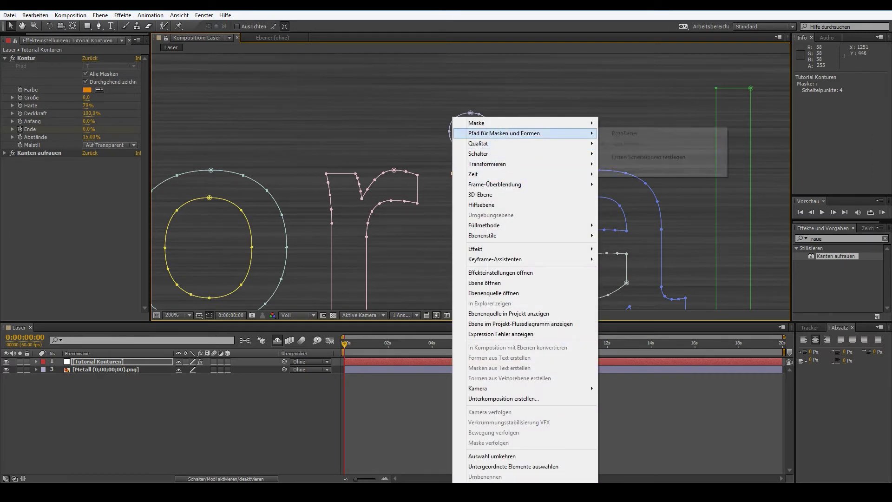
left_click(648, 157)
- Set first vertices on the a, its inner counter and the l, then zoom out to 50%
scroll(648, 157, "right", 2)
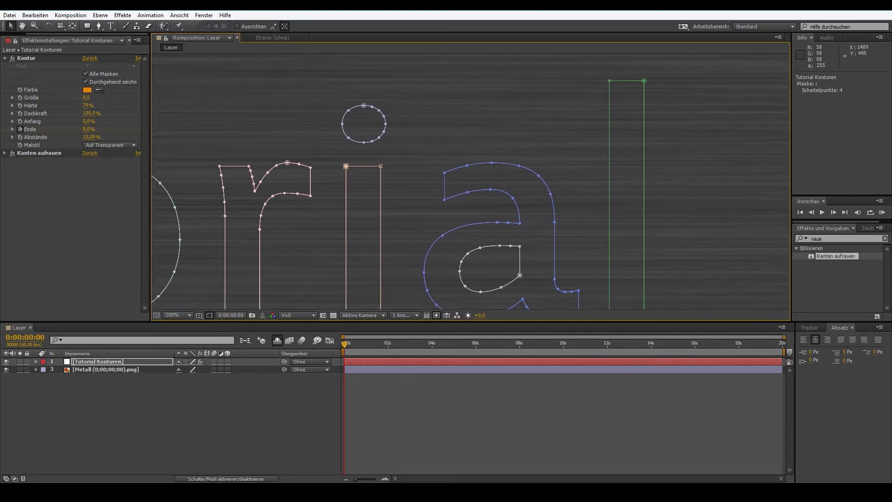
right_click(491, 164)
mouse_move(543, 133)
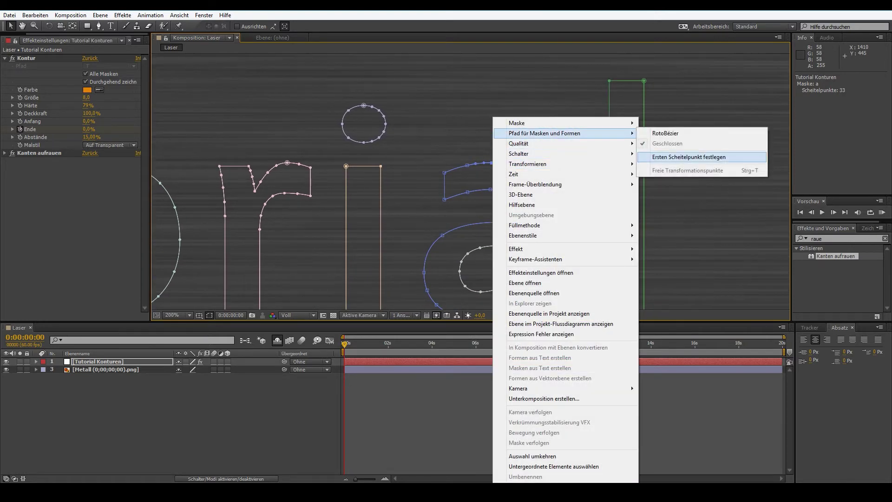
left_click(689, 157)
scroll(469, 177, "down", 3)
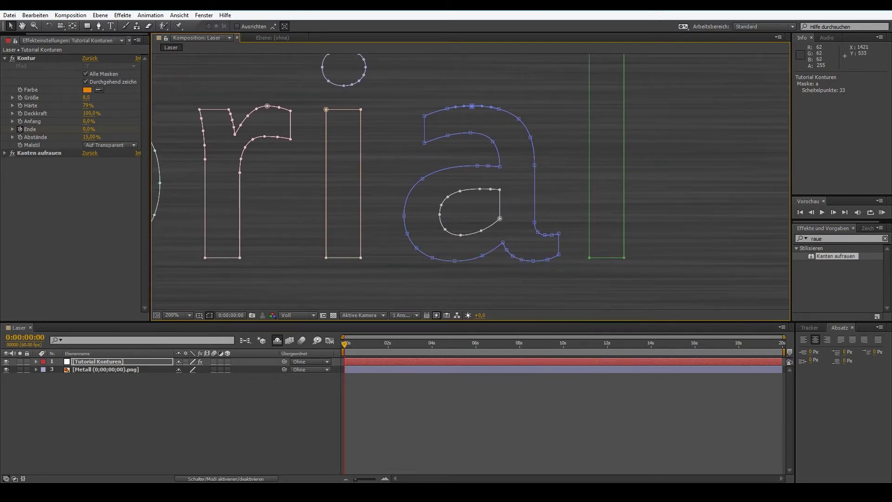
right_click(481, 188)
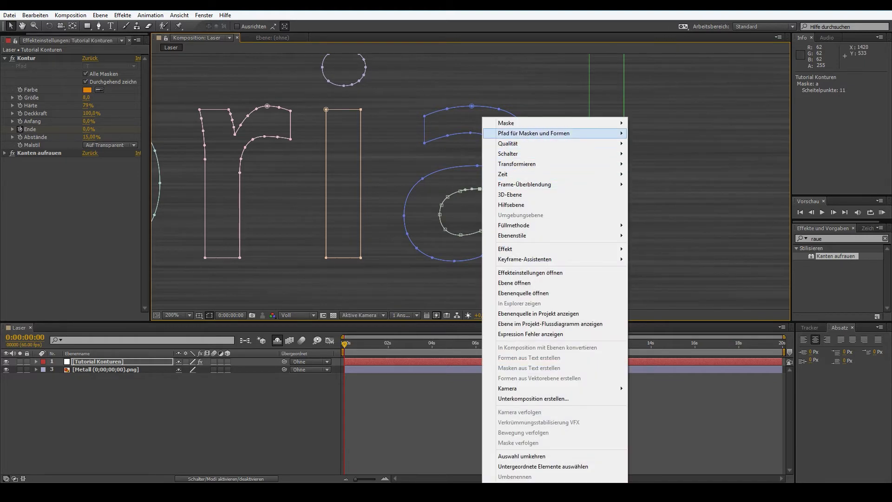
mouse_move(604, 133)
left_click(688, 157)
scroll(469, 177, "up", 3)
scroll(469, 176, "right", 3)
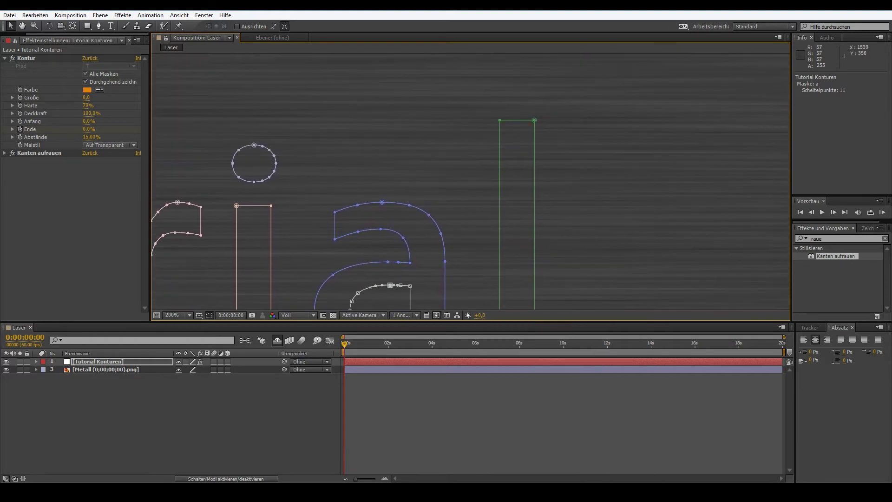
right_click(500, 120)
mouse_move(604, 133)
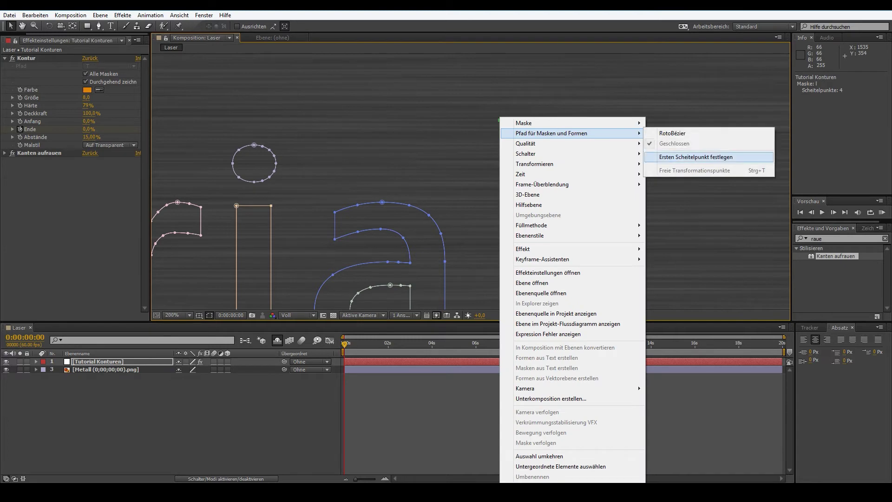
left_click(689, 157)
scroll(557, 162, "down", 5)
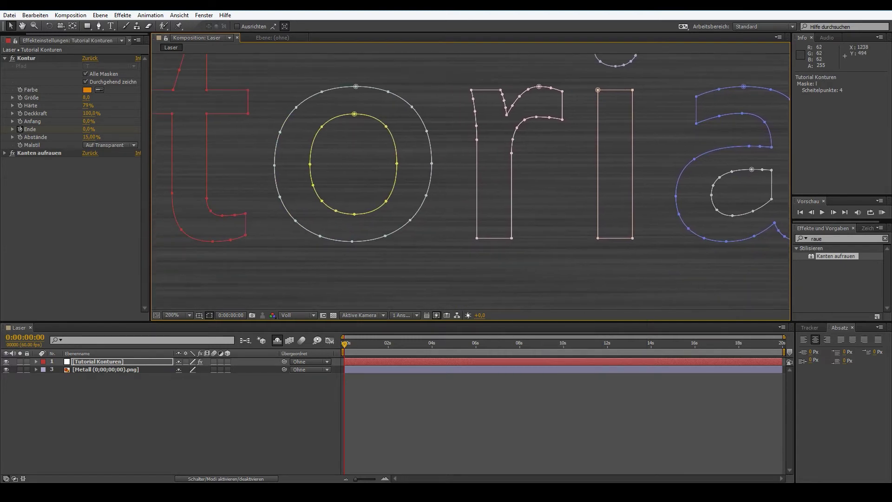
key("comma")
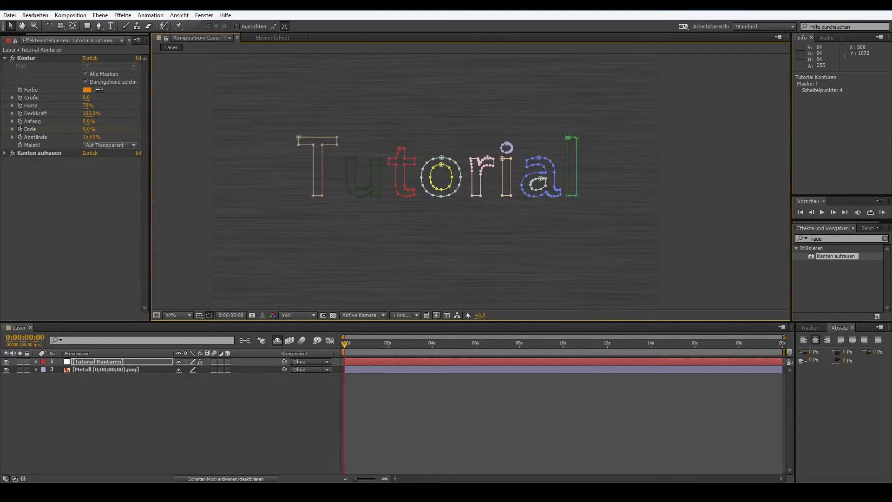
- Preview the letter-by-letter draw-on twice from the start, then select the Tutorial Konturen layer
key("space")
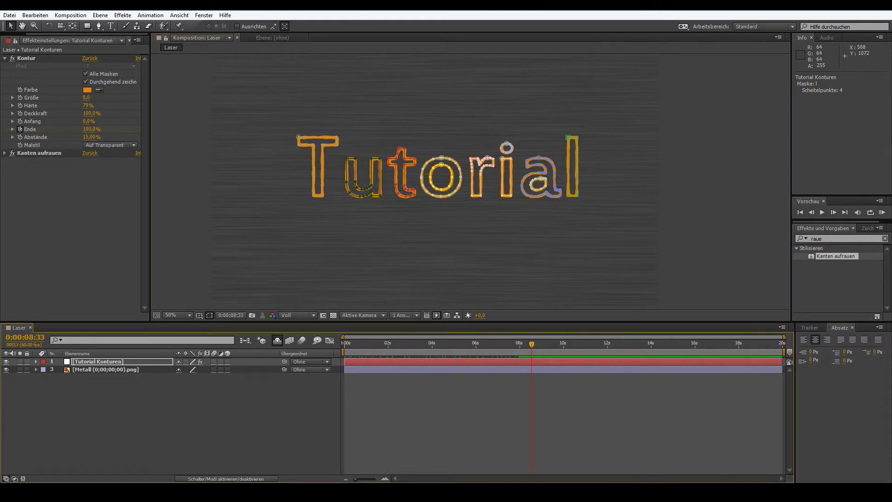
key("Home")
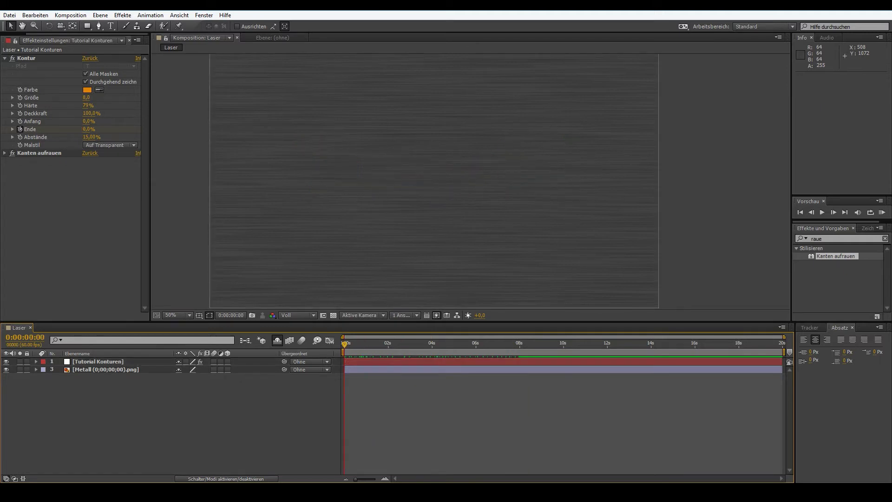
key("space")
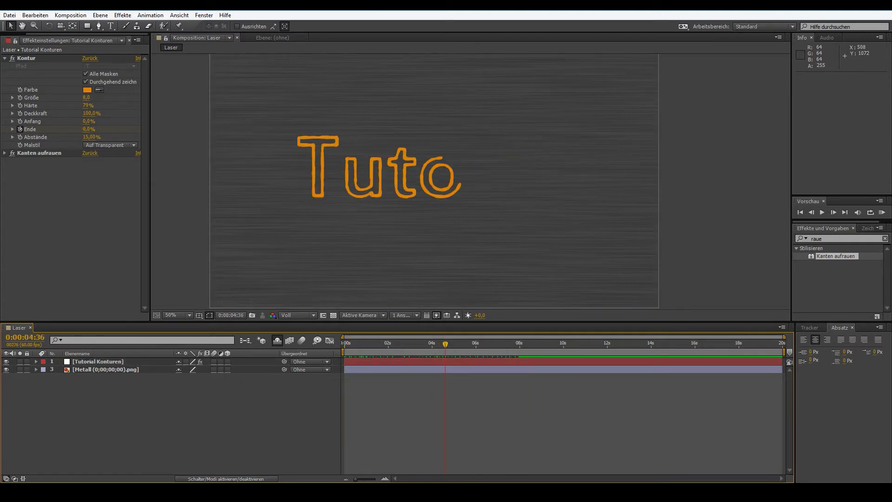
key("Home")
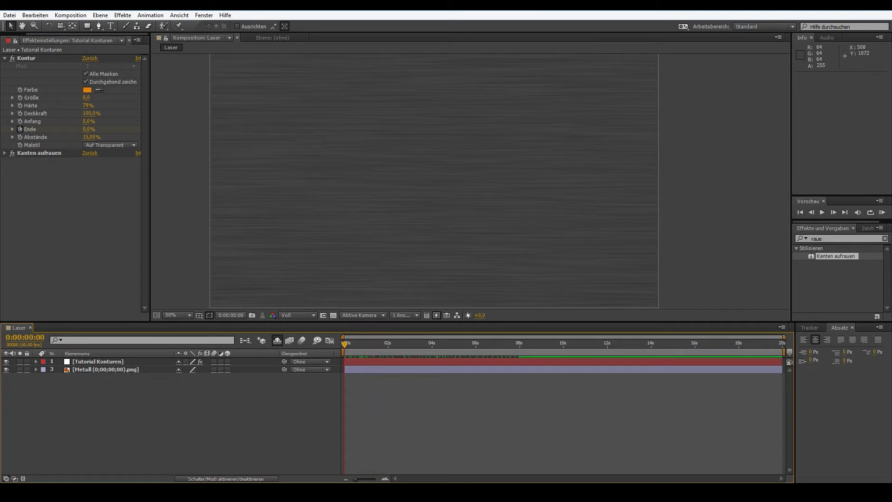
left_click(98, 361)
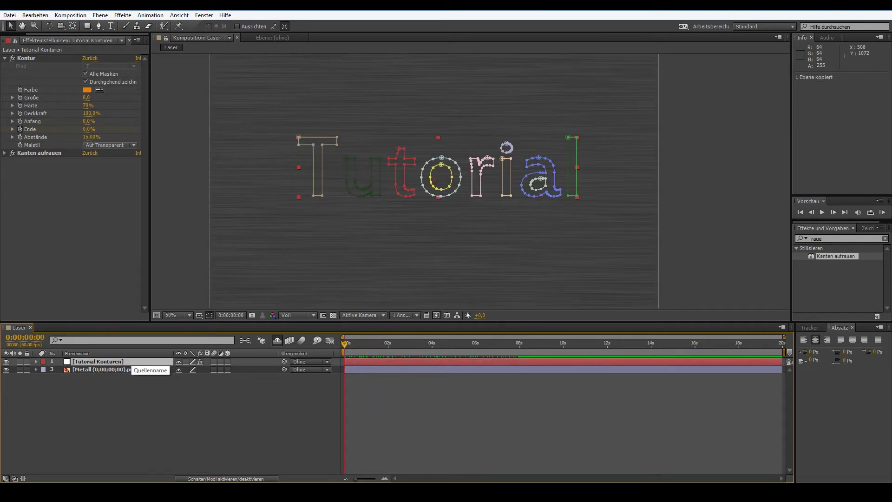
- Paste a duplicate Tutorial Konturen layer, check both layers, and preview the draw-on from 0
key("ctrl+v")
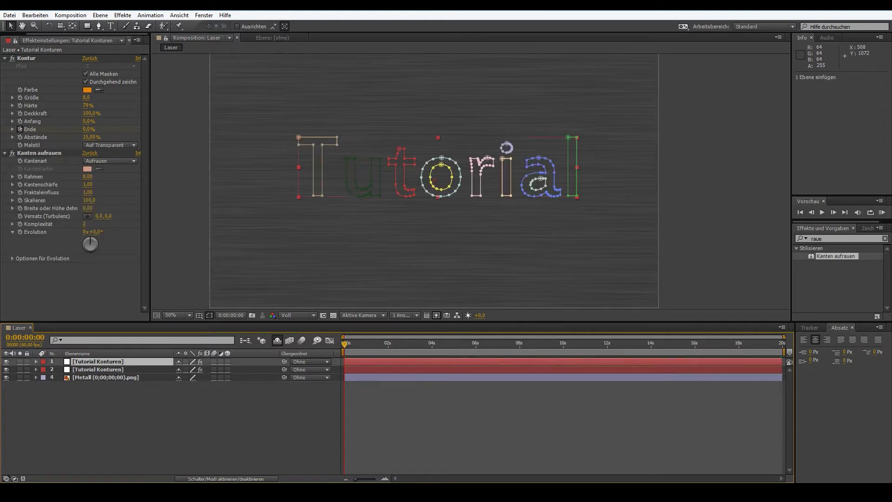
left_click(98, 370)
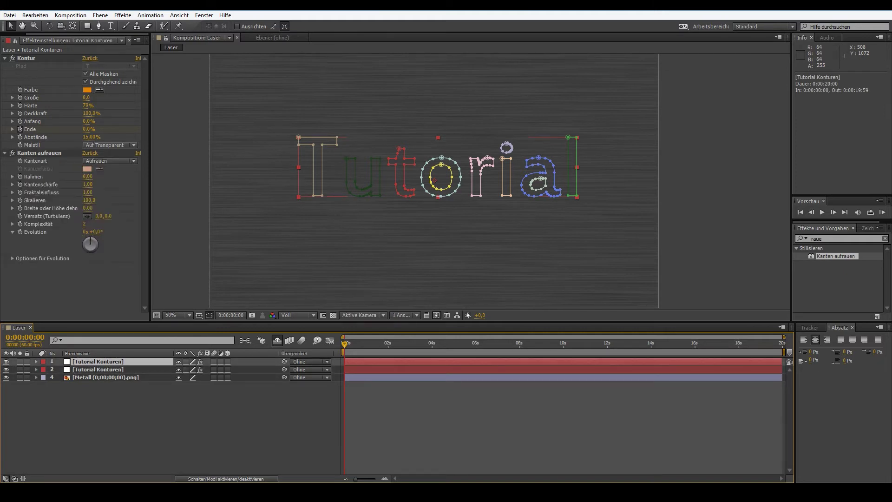
left_click(98, 361)
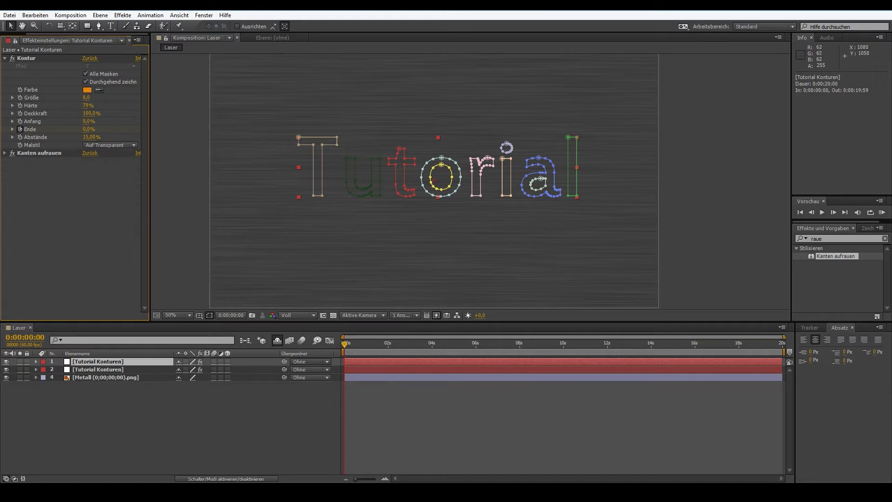
key("space")
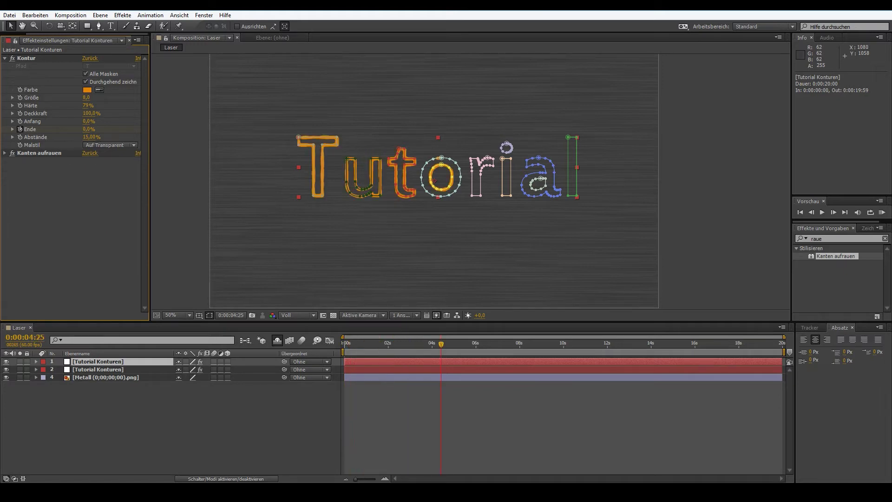
left_click_drag(521, 343, 344, 343)
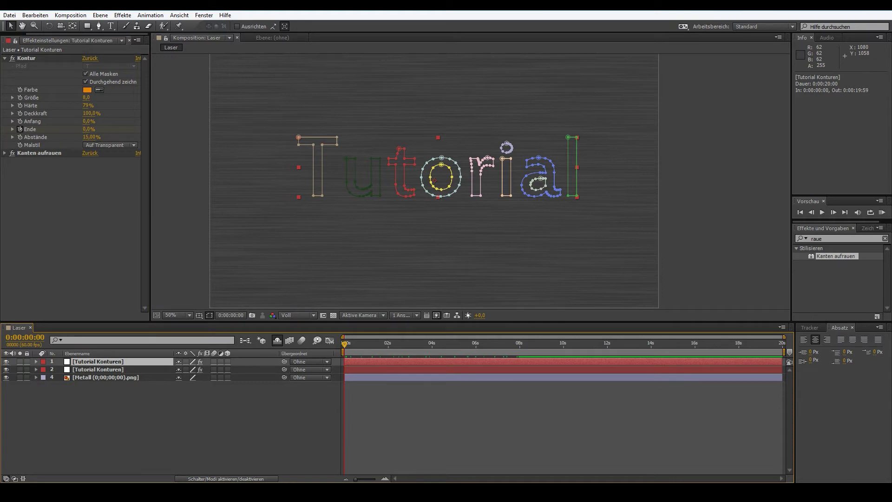
- Rename the top outline layer to 'Kontur Innen'
right_click(76, 361)
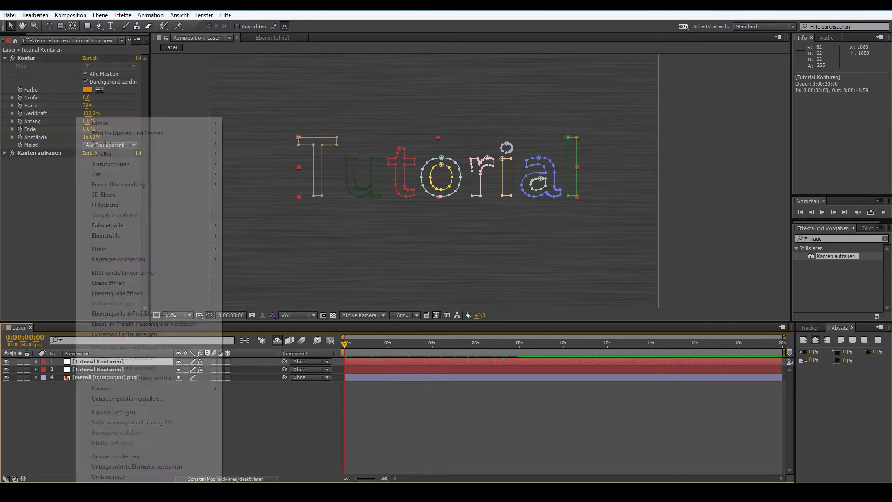
left_click(102, 477)
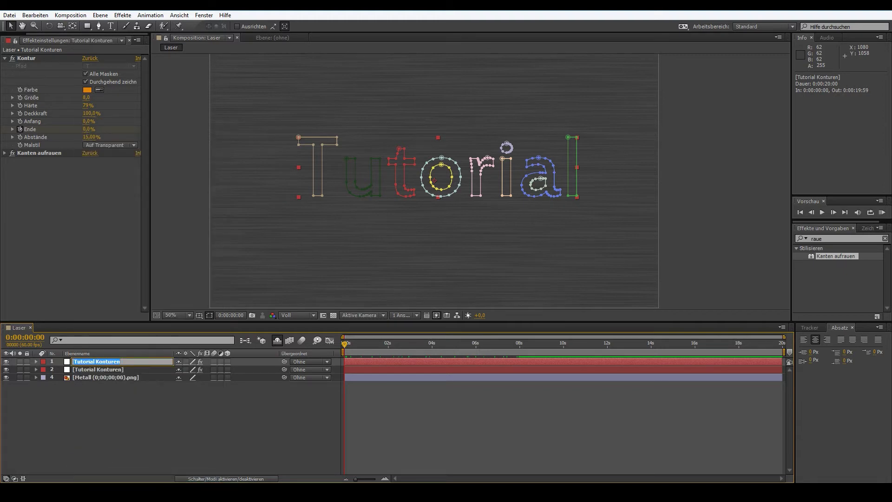
type("T")
type("ontur I")
type("nnen")
key("Return")
- Rename the second outline layer to 'Kontur Außen', then reselect Kontur Innen
right_click(131, 369)
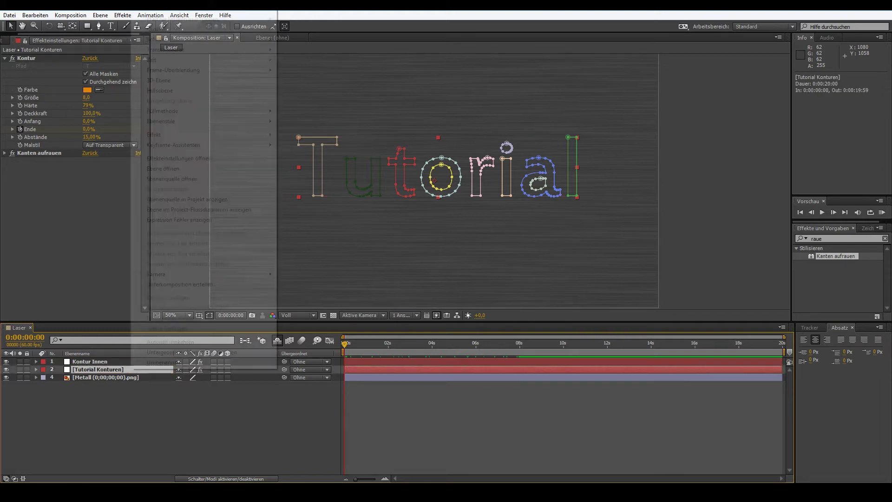
left_click(164, 362)
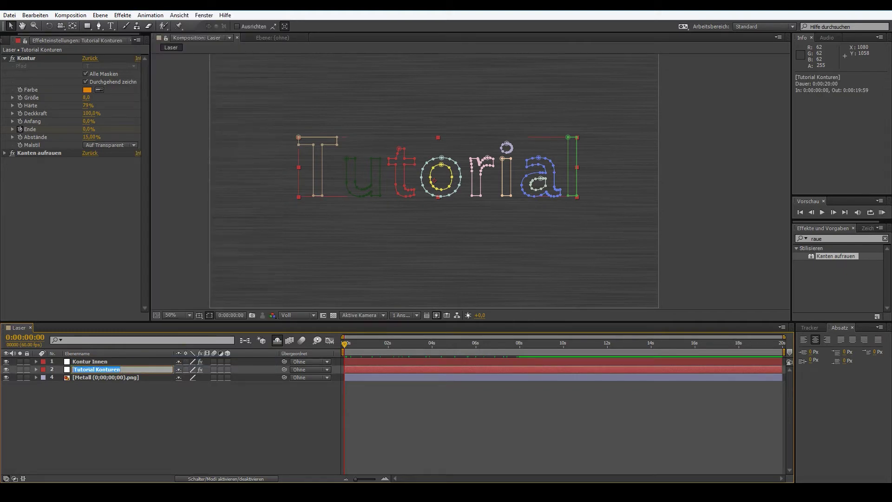
type("Kontur Au")
type("ßen")
key("Return")
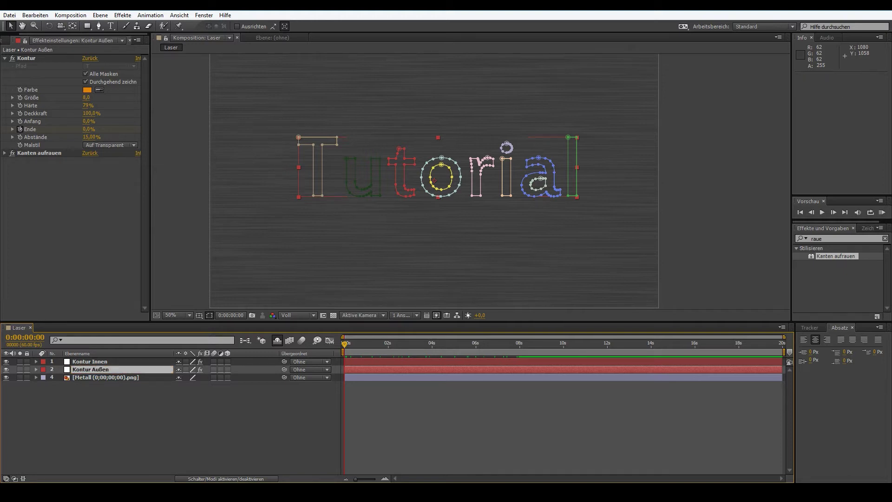
left_click(90, 361)
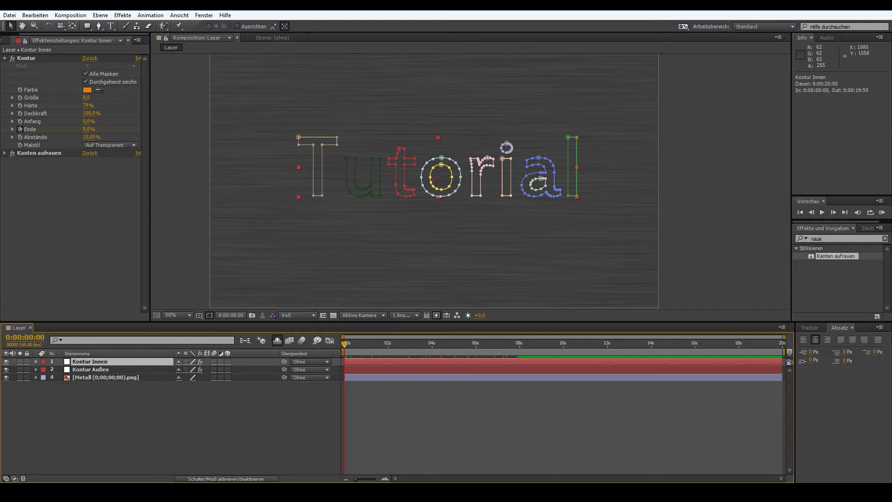
- Change Kontur Innen's stroke colour from orange to yellow (DEC707)
left_click(87, 89)
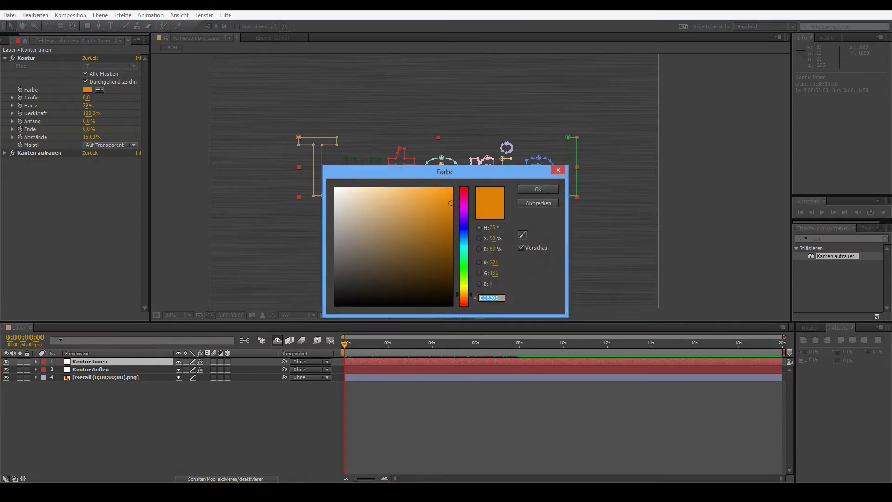
left_click_drag(464, 294, 464, 289)
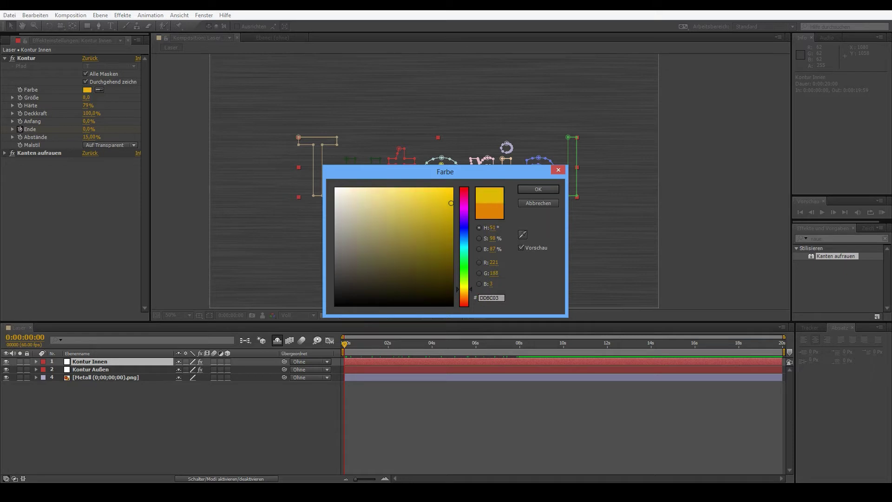
left_click_drag(450, 203, 449, 198)
key("Return")
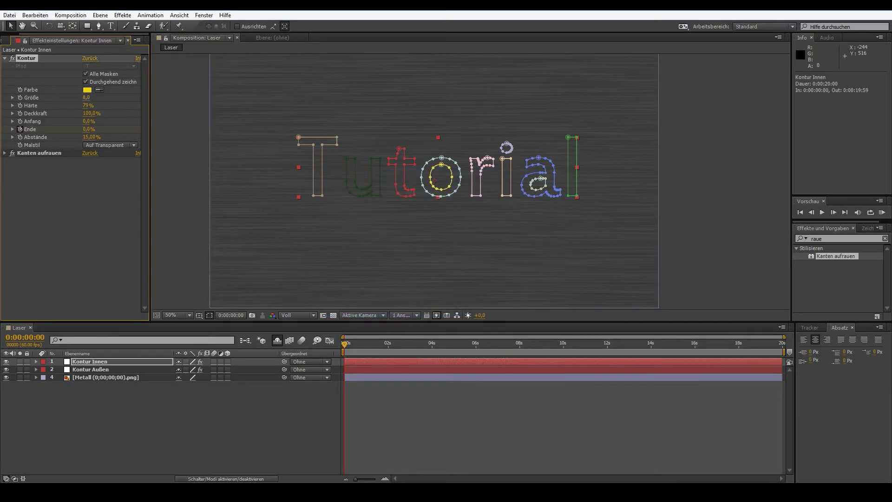
- Set Kontur Innen's stroke size to 4.0 and preview the yellow line drawing on
left_click(86, 97)
type("4")
key("Return")
key("space")
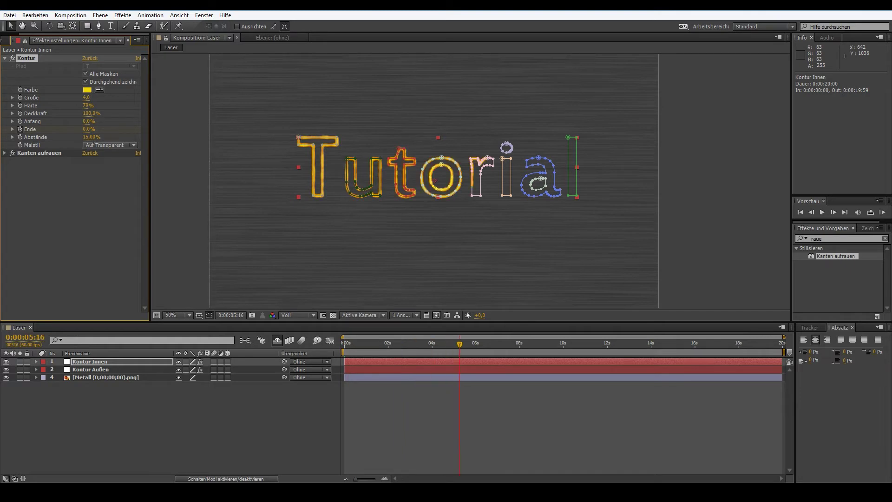
key("F2")
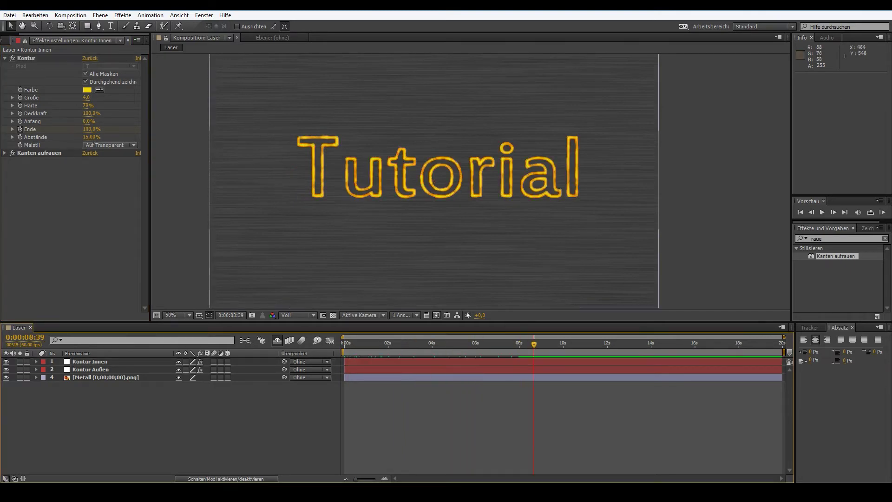
- Inspect the Tutorial letters close up, then deselect the layer and rewind to 0:00:00:00
key("period")
key("period")
key("comma")
key("comma")
key("period")
left_click_drag(360, 225, 539, 279)
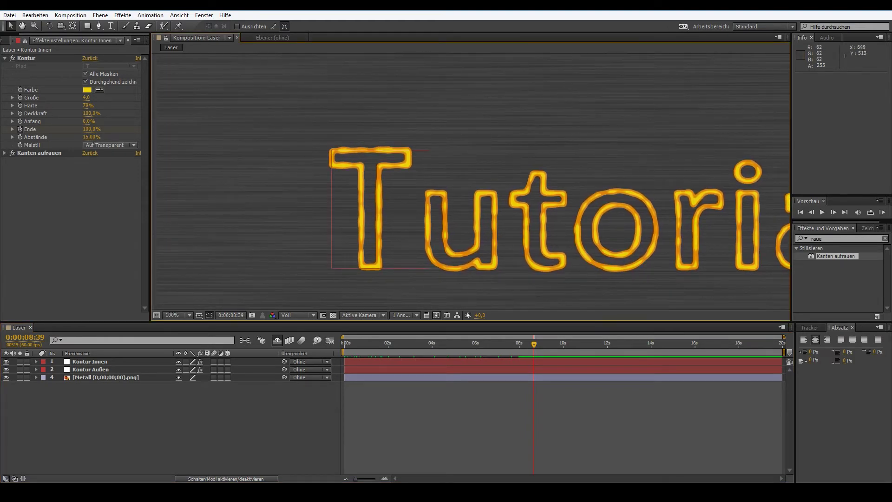
key("comma")
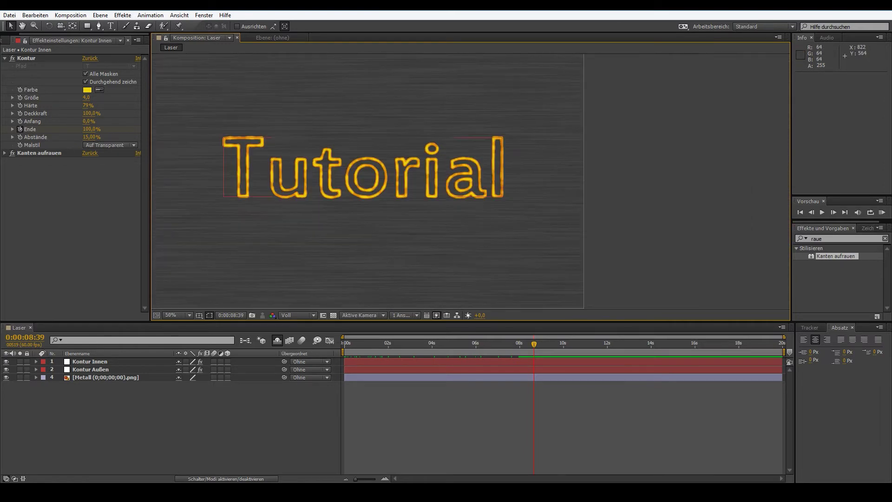
key("period")
key("period")
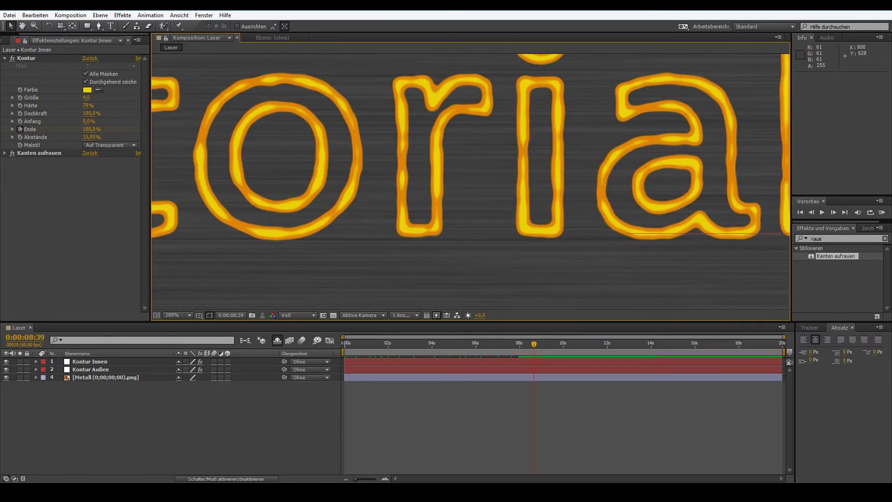
left_click_drag(183, 266, 569, 209)
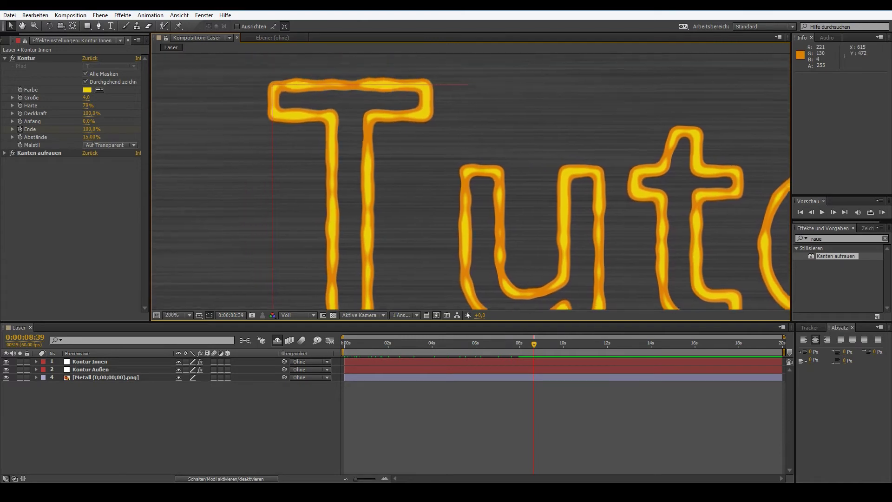
key("comma")
key("comma")
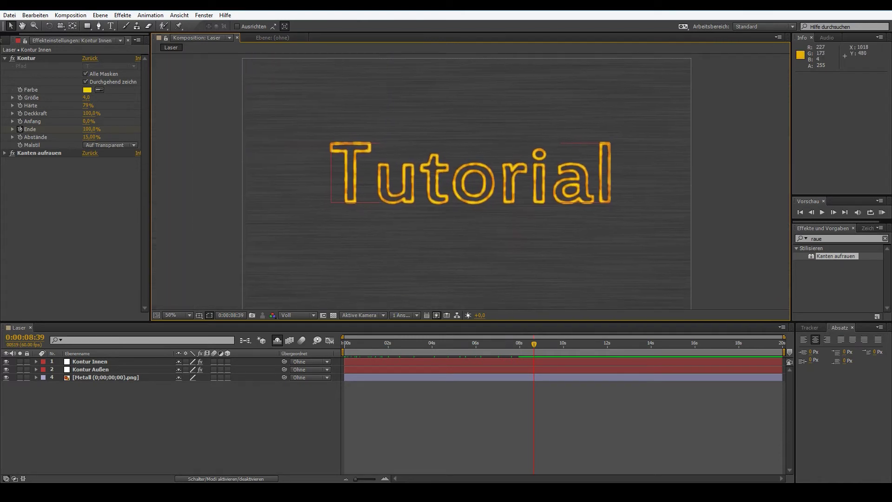
left_click_drag(478, 170, 481, 164)
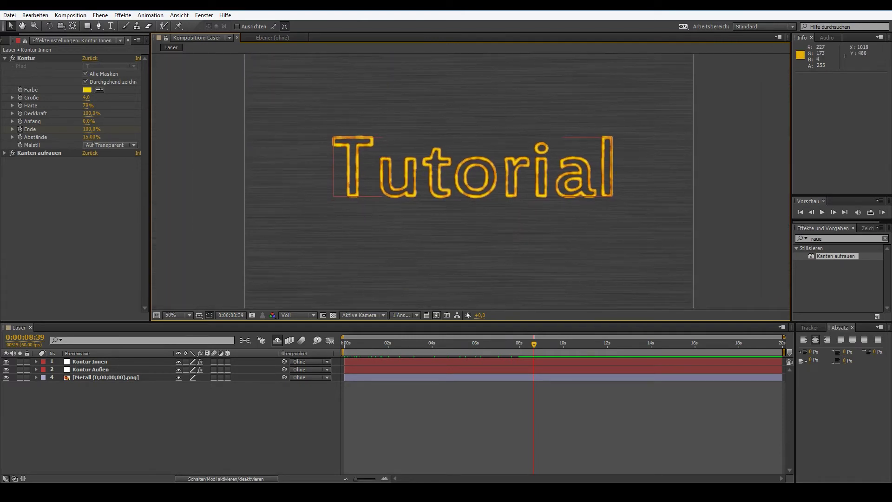
left_click(405, 306)
left_click_drag(533, 343, 344, 344)
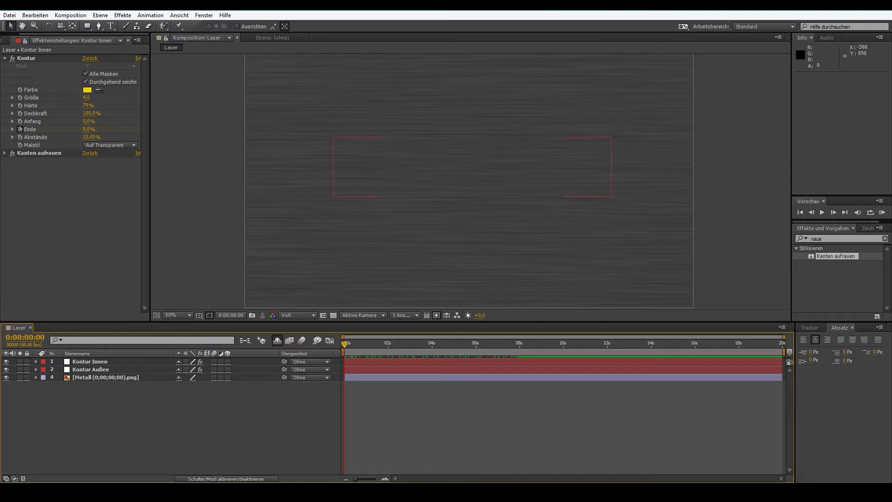
- Select Kontur Innen's Kontur effect, view at 100%, and reveal its keyframed Anfang and Ende
left_click(90, 361)
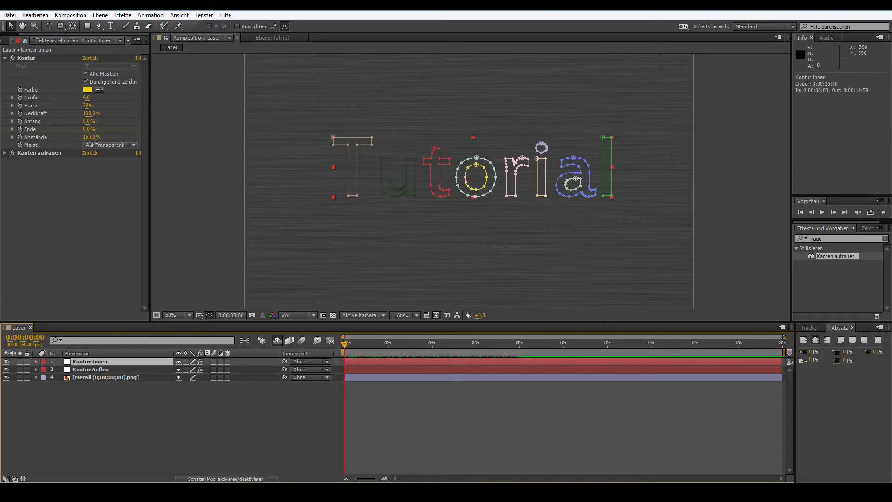
key("F3")
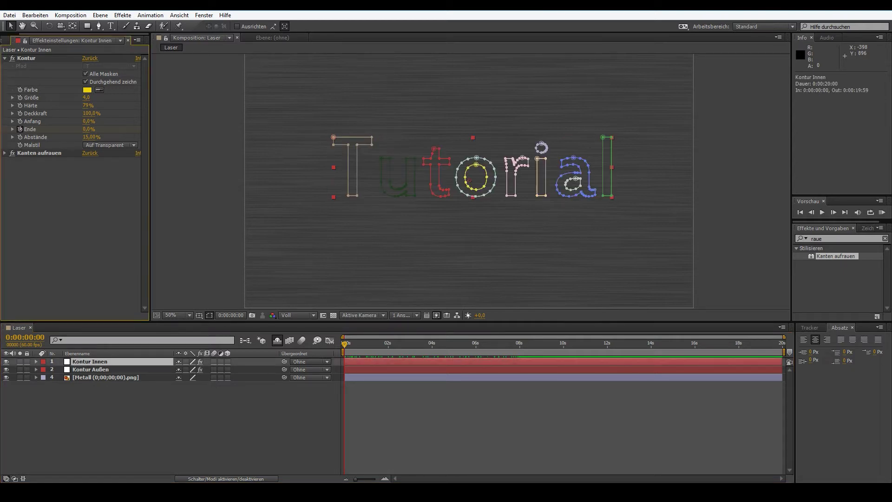
left_click(26, 59)
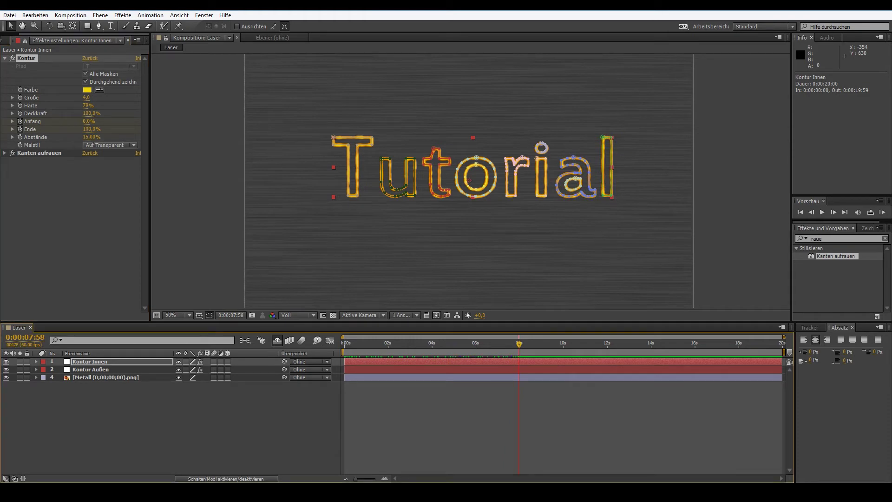
key("period")
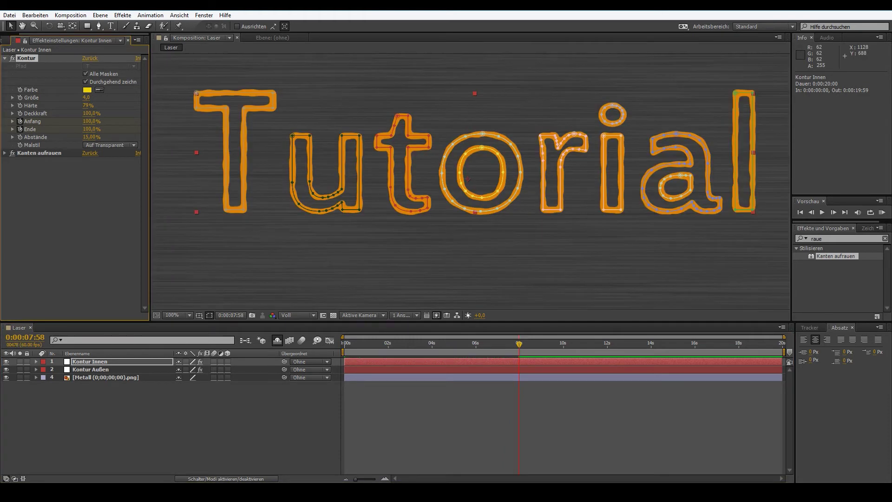
mouse_move(519, 344)
left_mouse_down()
mouse_move(346, 343)
mouse_move(519, 344)
left_mouse_up()
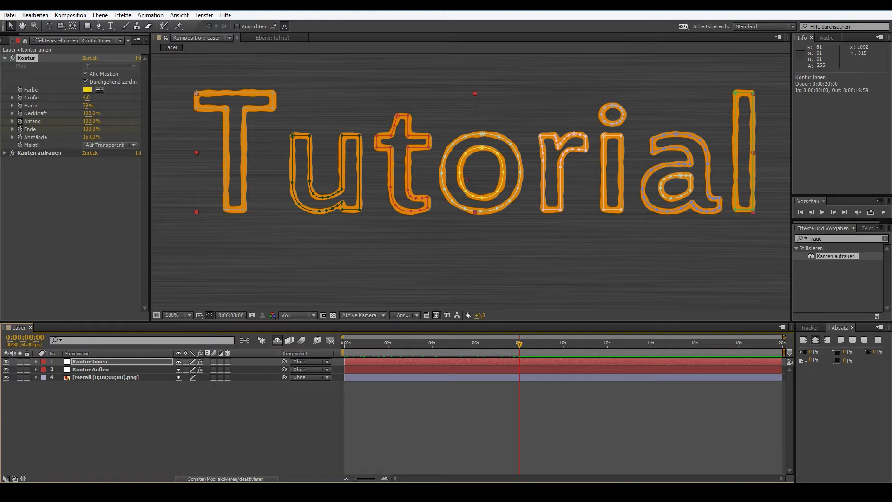
key("u")
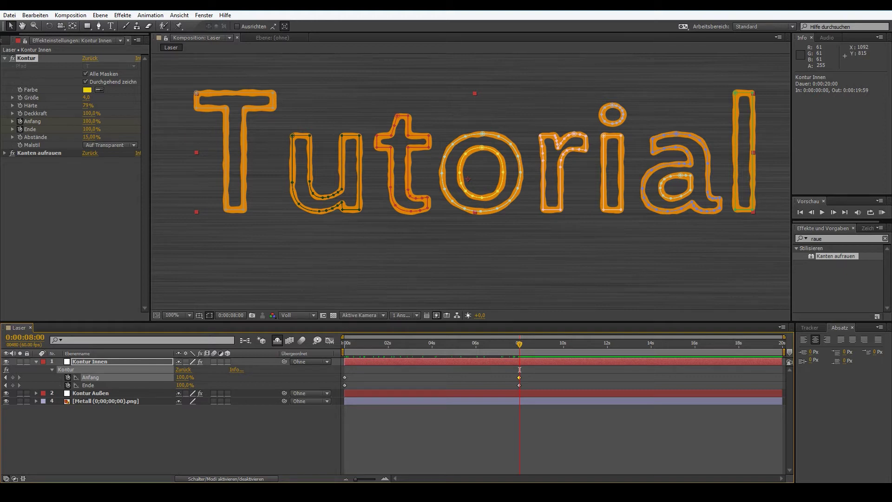
- Shift Kontur Innen's Anfang keyframes two nudges later than Ende
left_click_drag(553, 379, 327, 375)
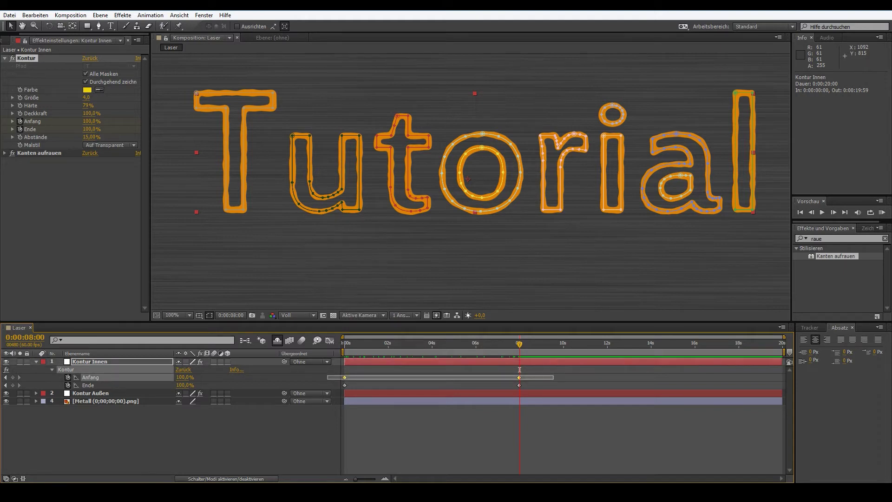
key("alt+Right")
key("alt+Right")
key("alt+Right")
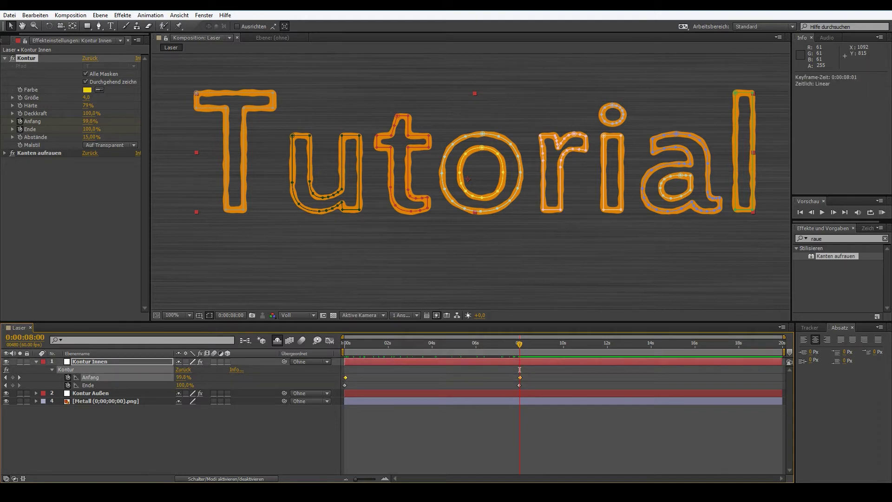
key("alt+Right")
key("alt+Right")
key("alt+Right")
key("alt+Right")
key("Home")
left_click(344, 369)
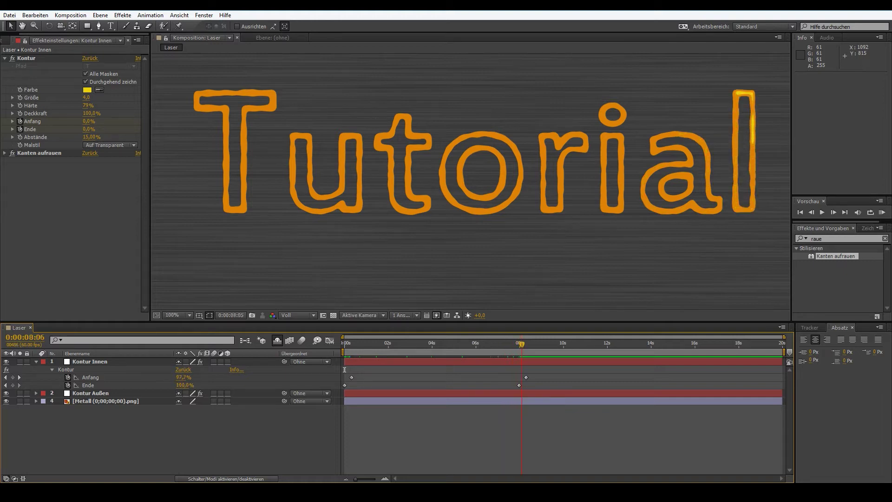
- Scrub to check the short laser tip, then collapse Kontur Innen's properties
mouse_move(532, 344)
left_mouse_down()
mouse_move(434, 344)
mouse_move(492, 369)
left_mouse_up()
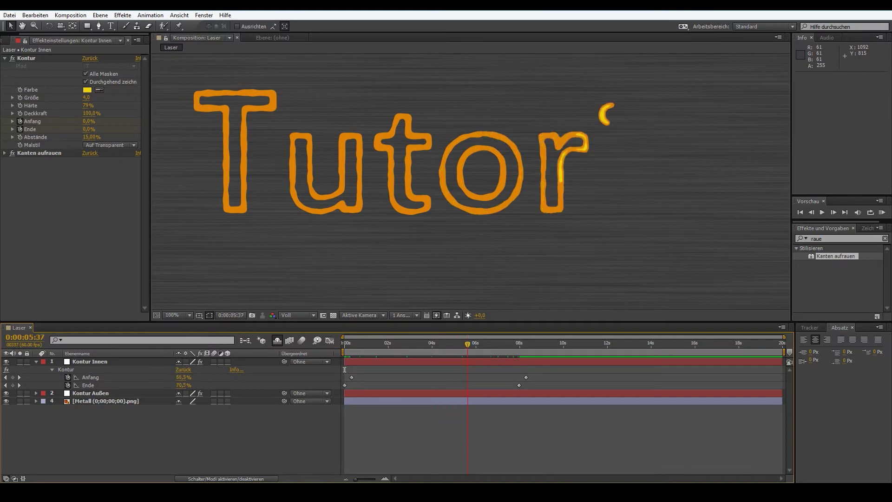
left_click(493, 369)
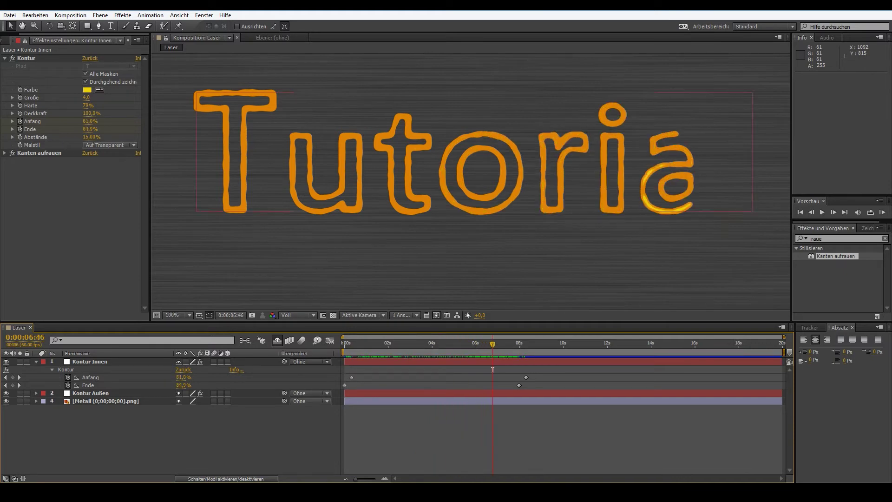
key("u")
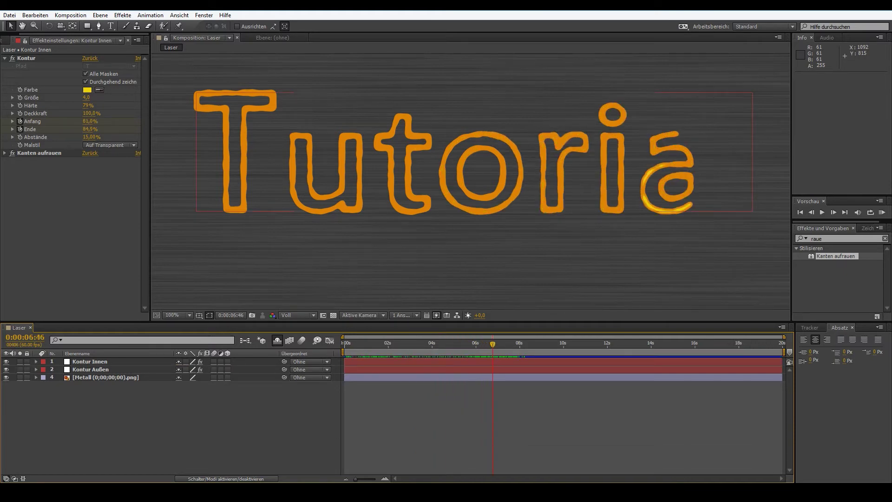
left_click(831, 288)
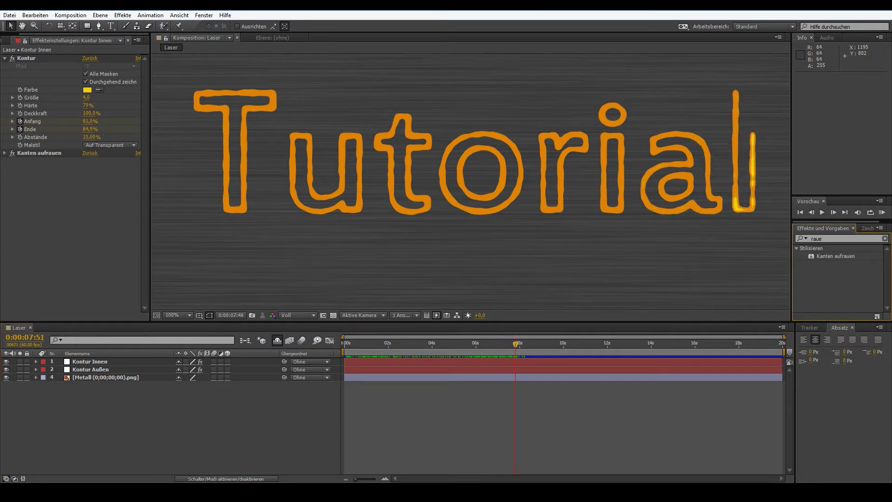
scroll(468, 181, "down", 2)
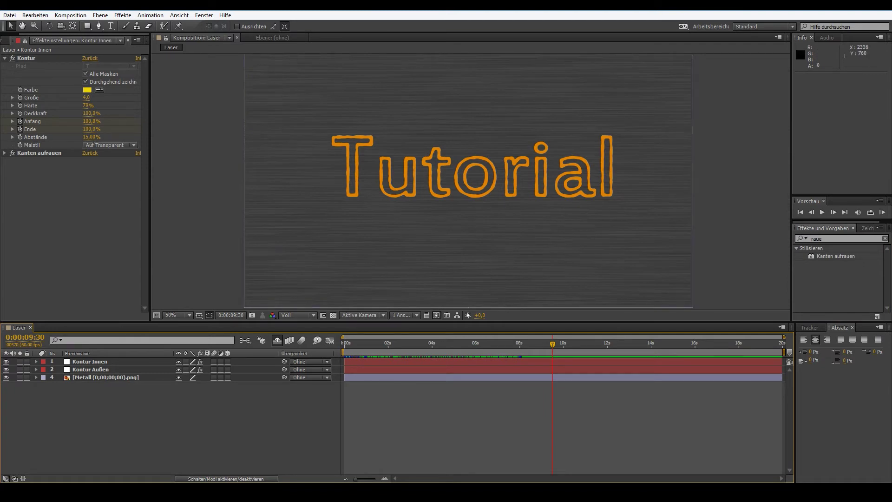
- Search Effects & Presets for 'glühen', then for 'gl'
left_click(846, 238)
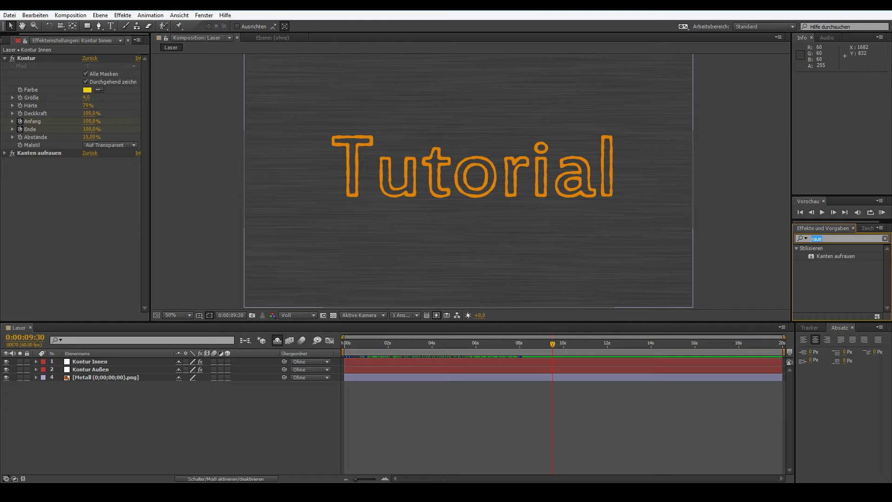
type("glüh")
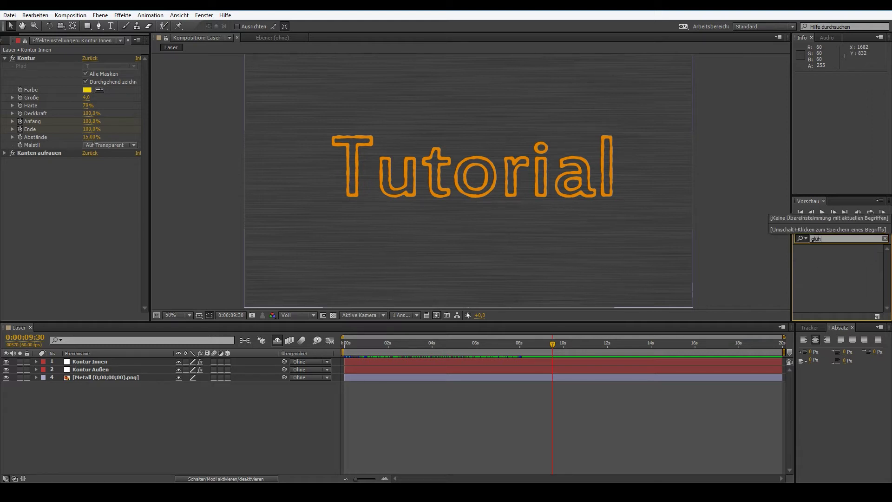
type("en")
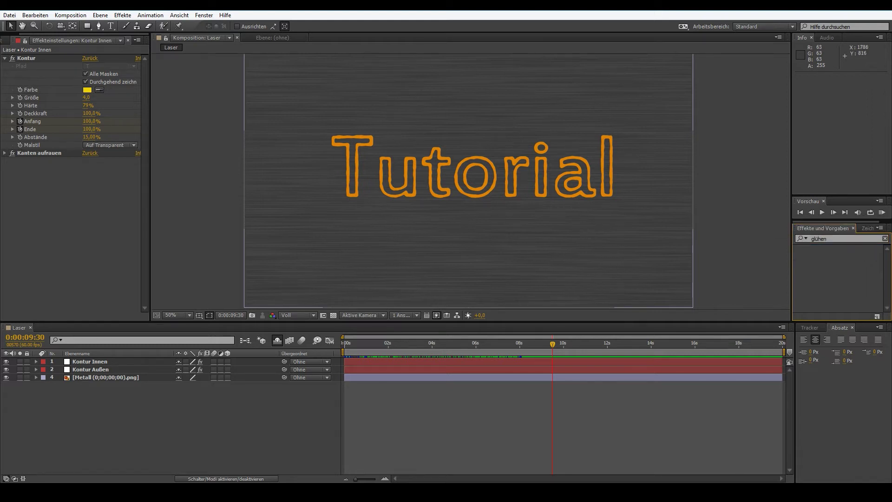
left_click(819, 239)
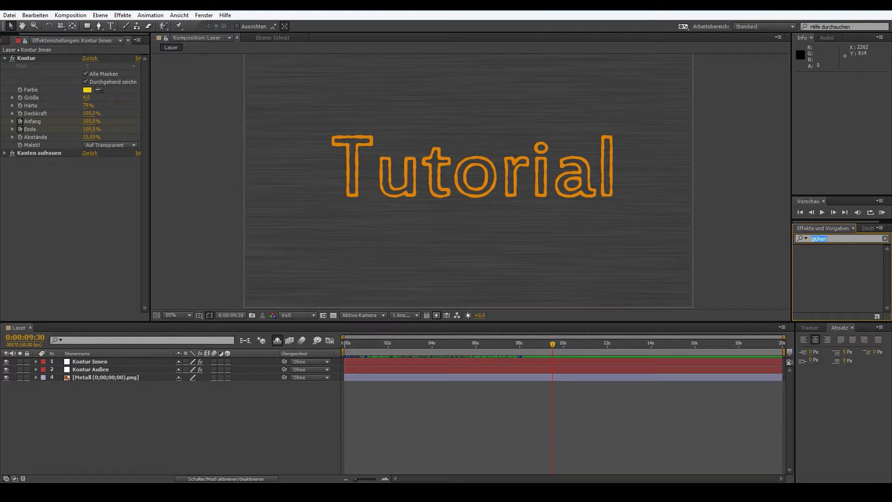
type("gl")
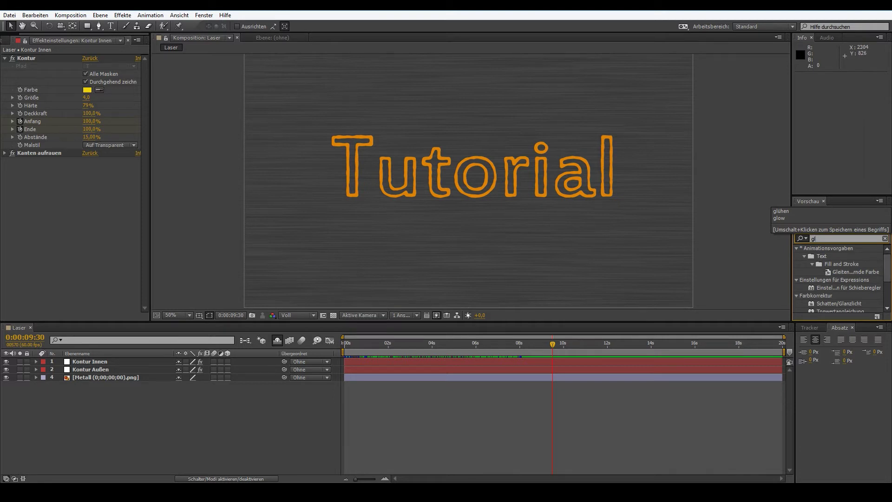
scroll(839, 279, "down", 1)
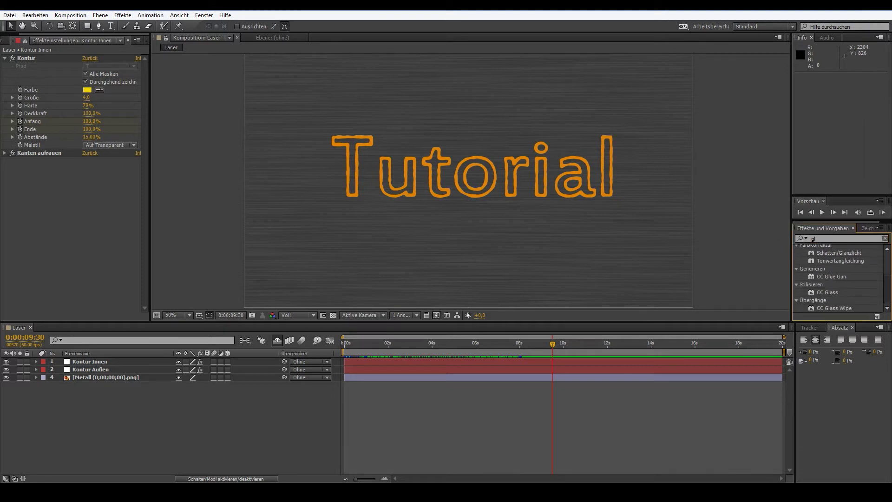
scroll(838, 279, "up", 5)
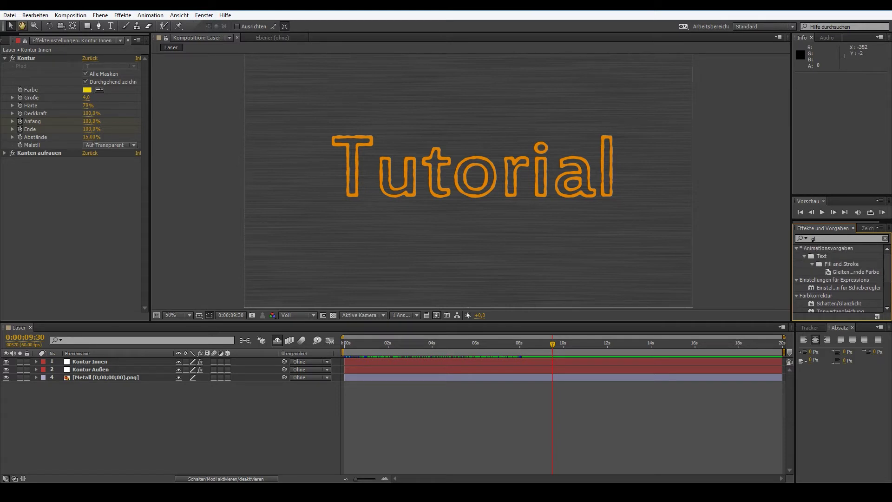
left_click(204, 14)
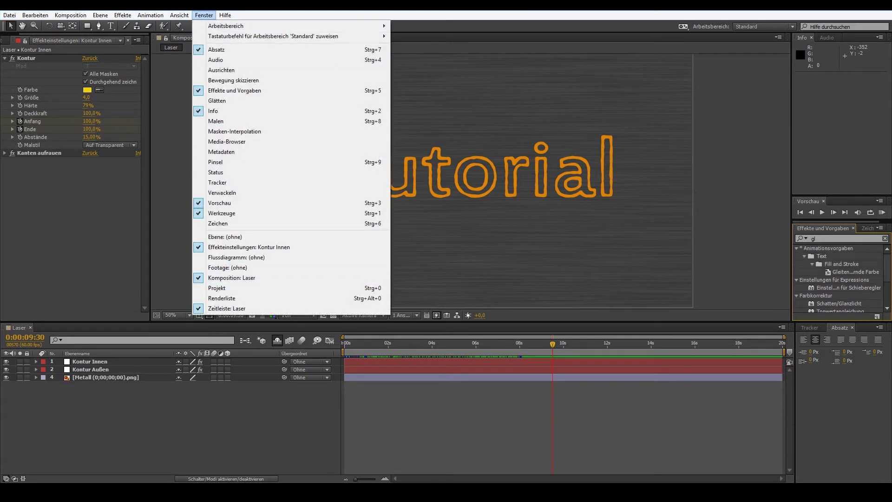
key("Escape")
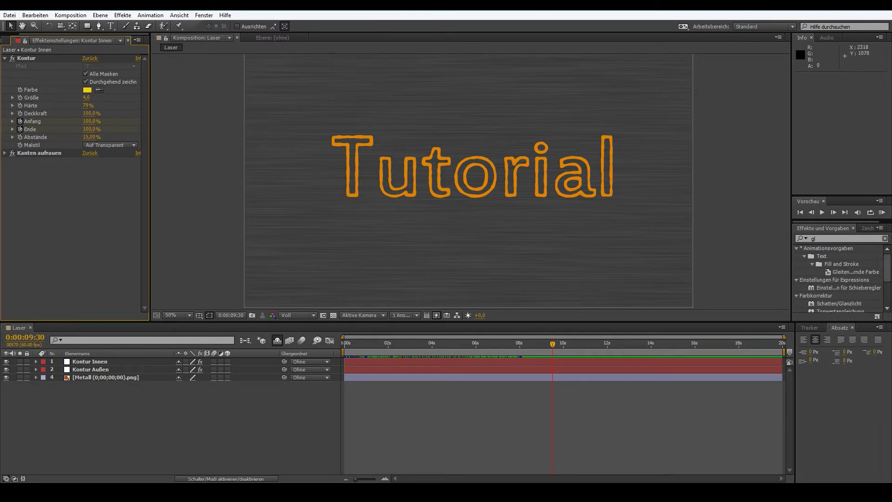
- Clear the search, expand the Stilisieren group and pick the Leuchten glow effect
left_click_drag(887, 267, 887, 268)
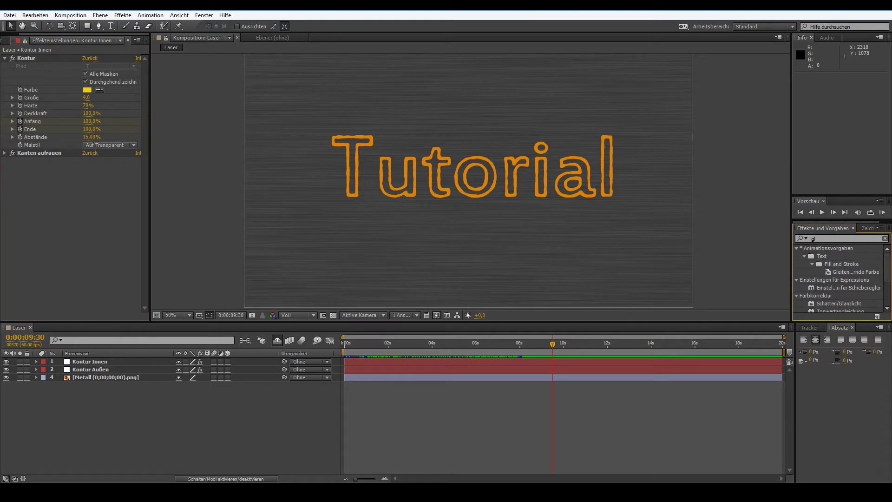
left_click(813, 239)
type("glow")
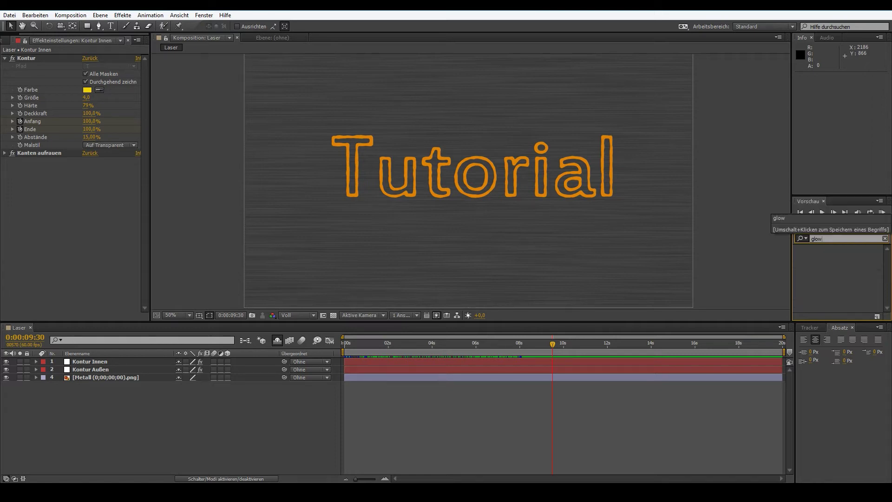
key("BackSpace")
key("BackSpace")
key("BackSpace")
type("gl")
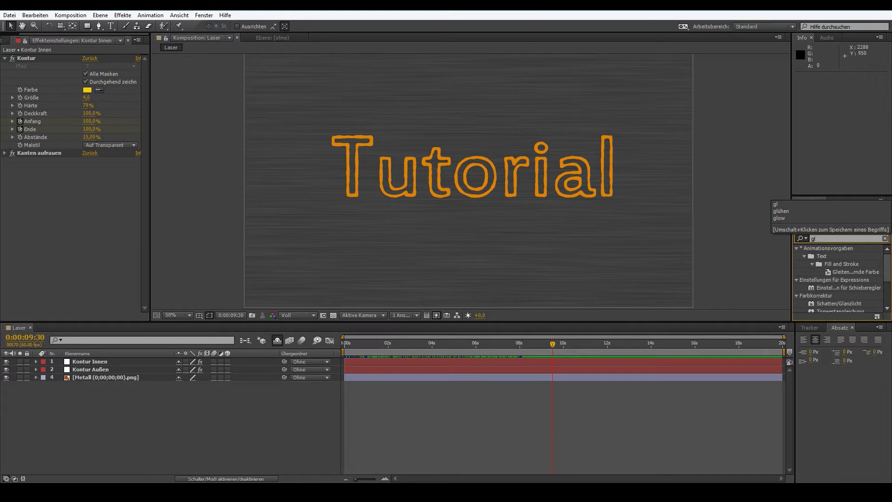
scroll(839, 278, "down", 3)
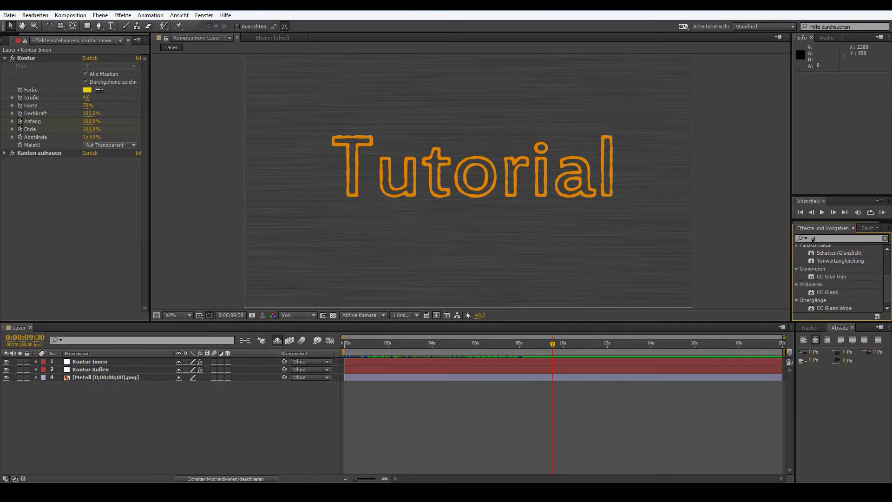
scroll(839, 278, "up", 3)
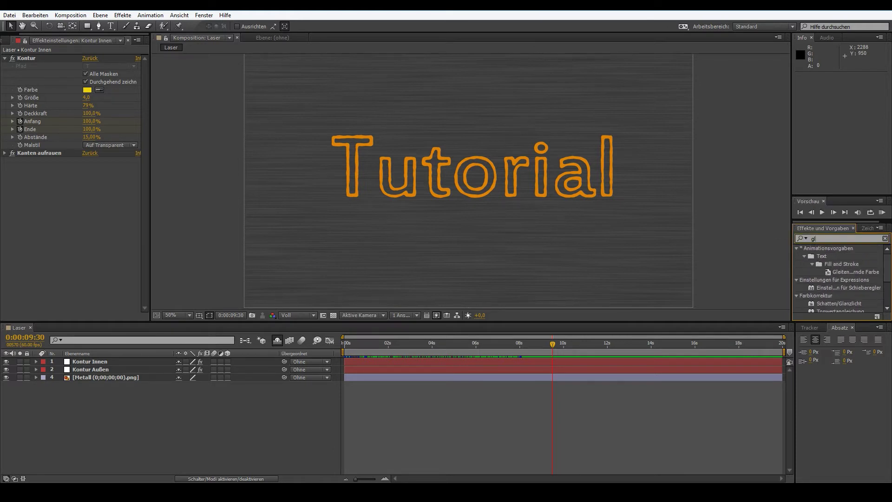
key("BackSpace")
key("BackSpace")
scroll(838, 279, "down", 1)
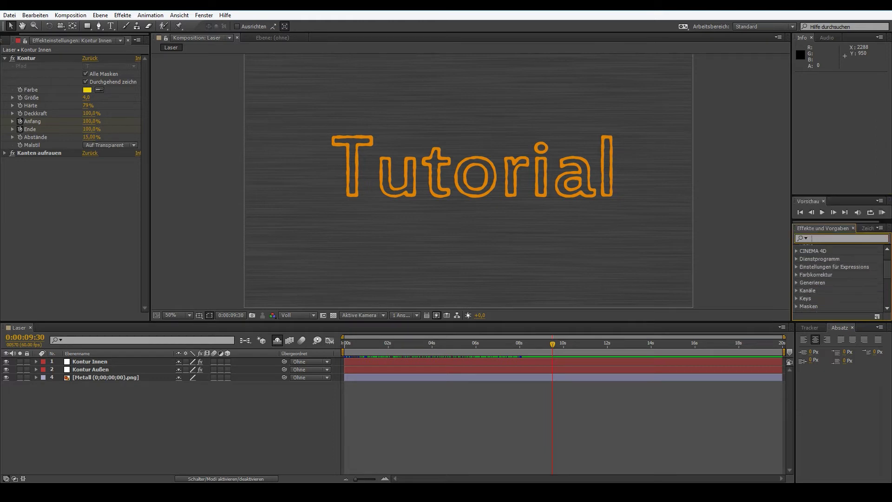
scroll(838, 279, "down", 1)
scroll(838, 278, "down", 1)
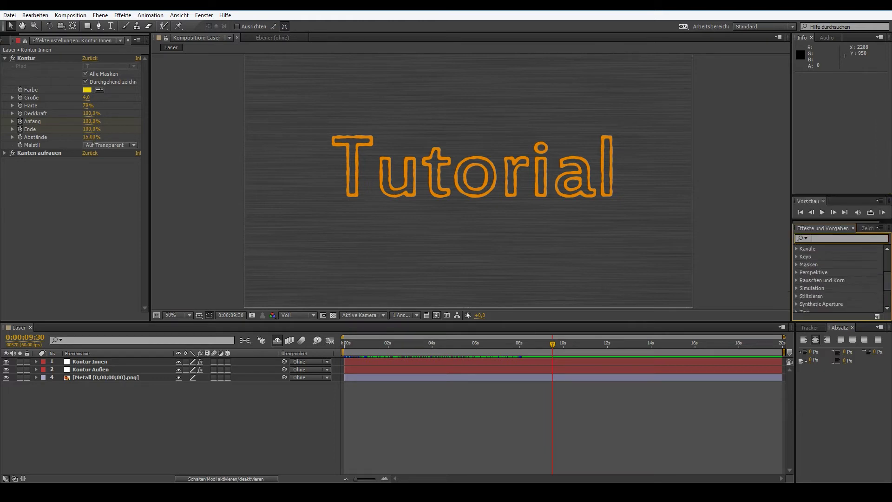
left_click(796, 296)
scroll(838, 278, "down", 1)
scroll(839, 279, "down", 1)
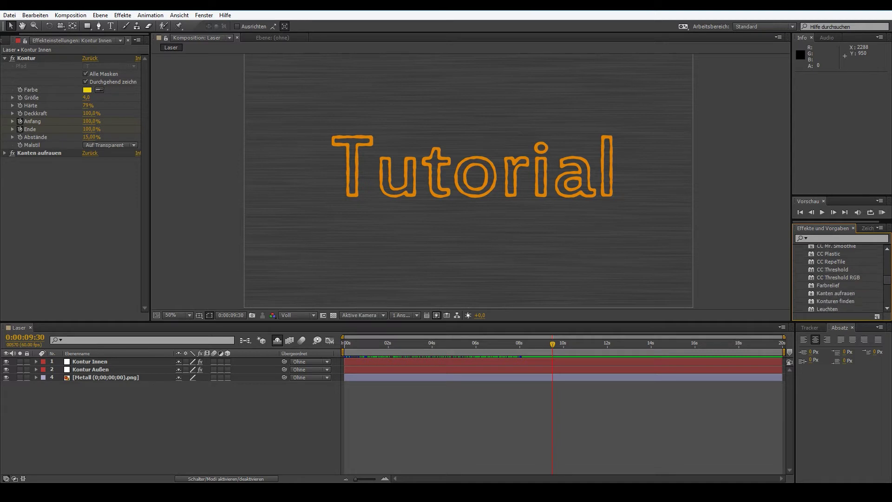
scroll(838, 279, "down", 1)
left_click(827, 288)
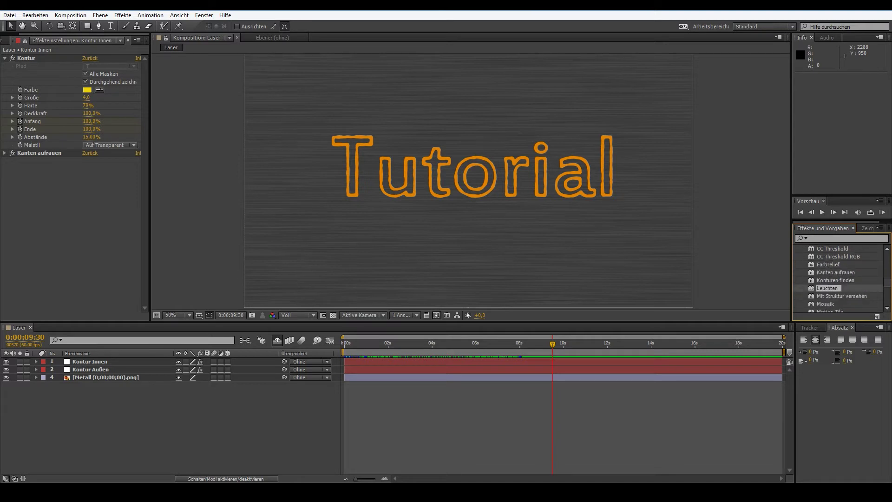
- Apply Leuchten to Kontur Außen and Kontur Innen and zoom in to inspect the glow
mouse_move(827, 288)
left_mouse_down()
mouse_move(91, 361)
mouse_move(91, 369)
left_mouse_up()
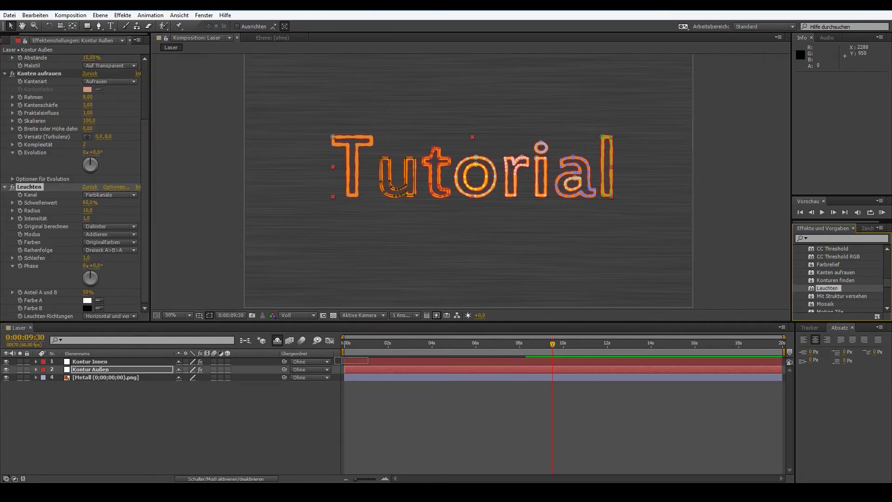
left_click_drag(827, 288, 91, 361)
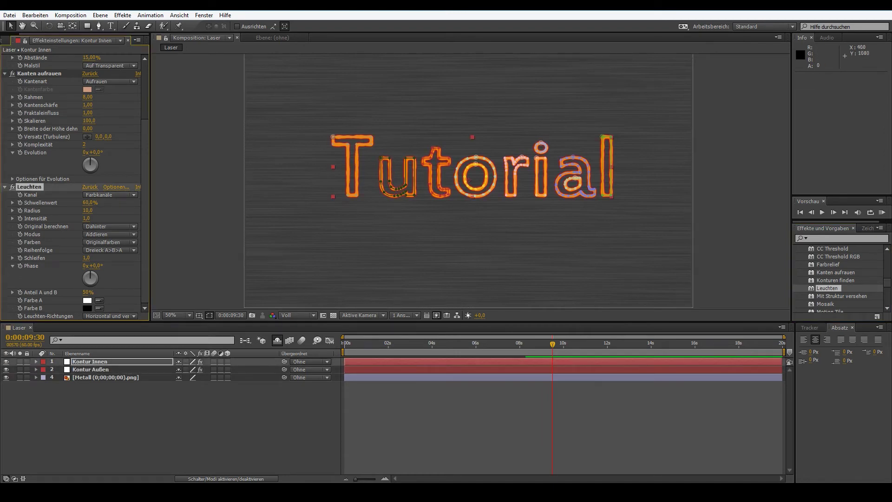
key("F2")
key("period")
key("period")
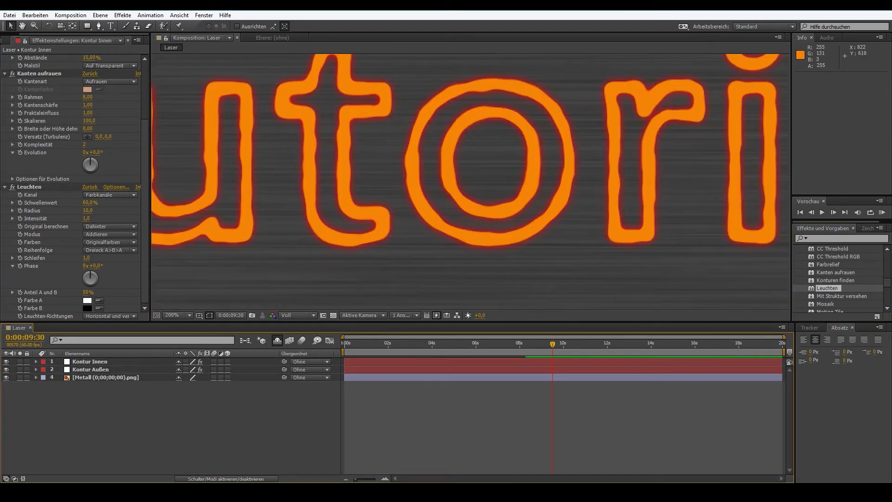
key("comma")
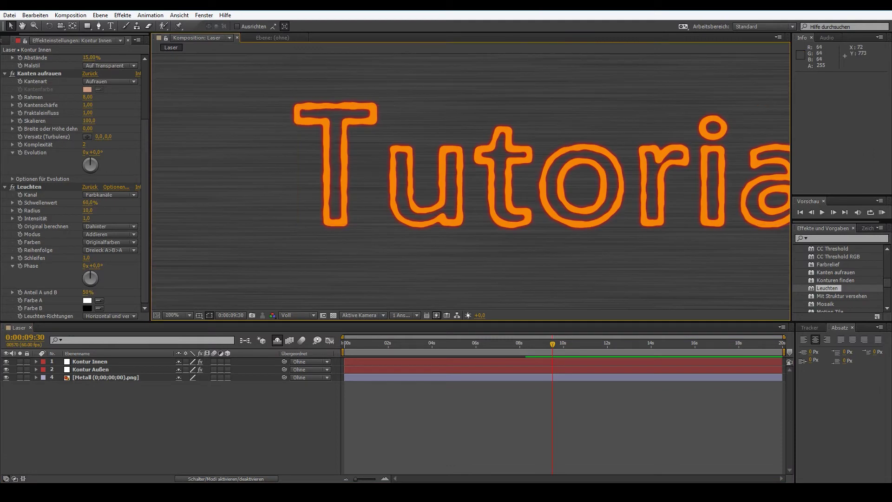
- Select both the Kontur Außen and Kontur Innen layers together
left_click(90, 369)
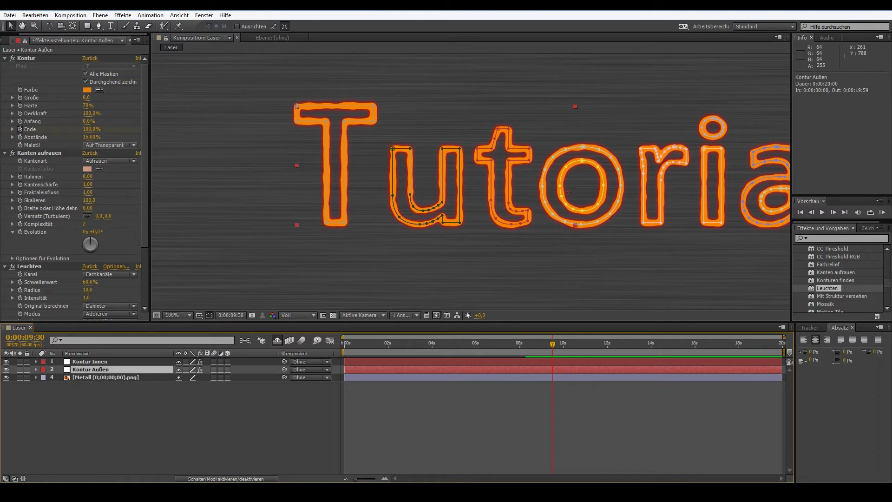
key("F2")
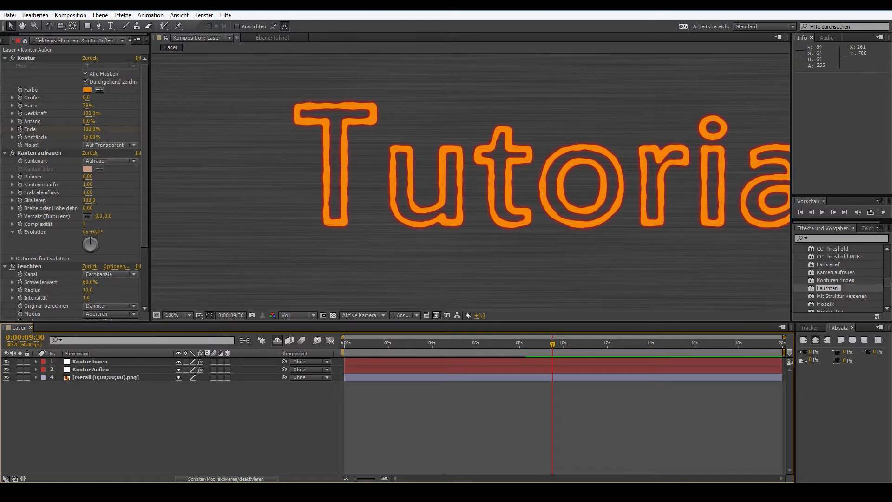
left_click(91, 370)
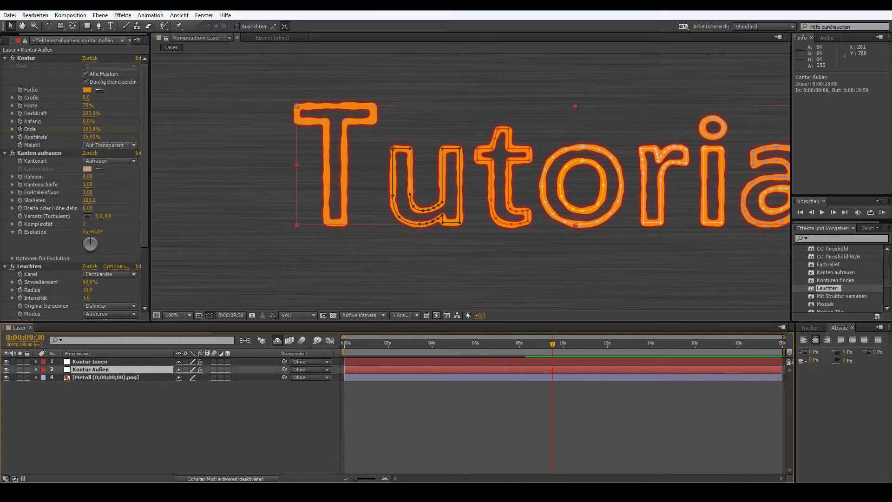
left_click(90, 362, "shift")
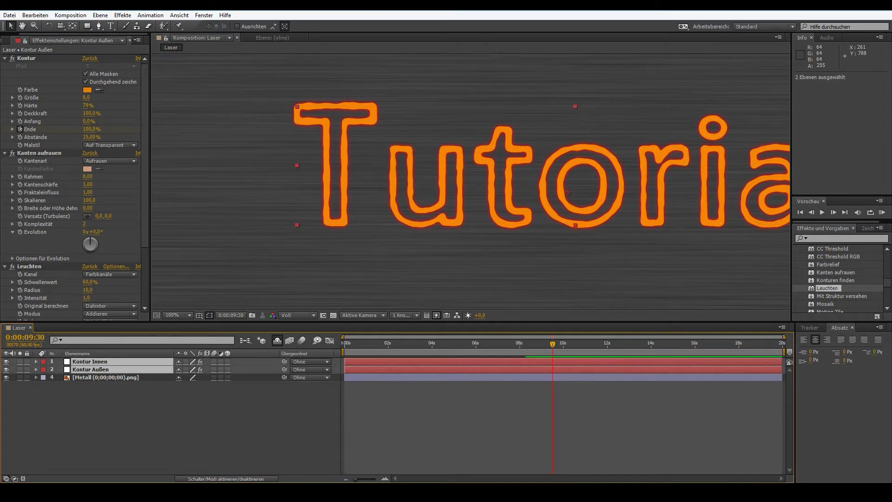
scroll(74, 186, "down", 3)
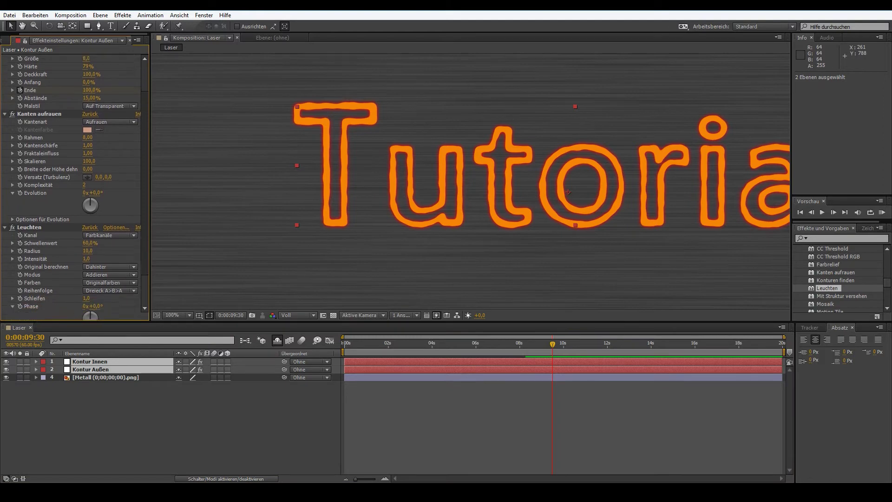
scroll(75, 186, "down", 3)
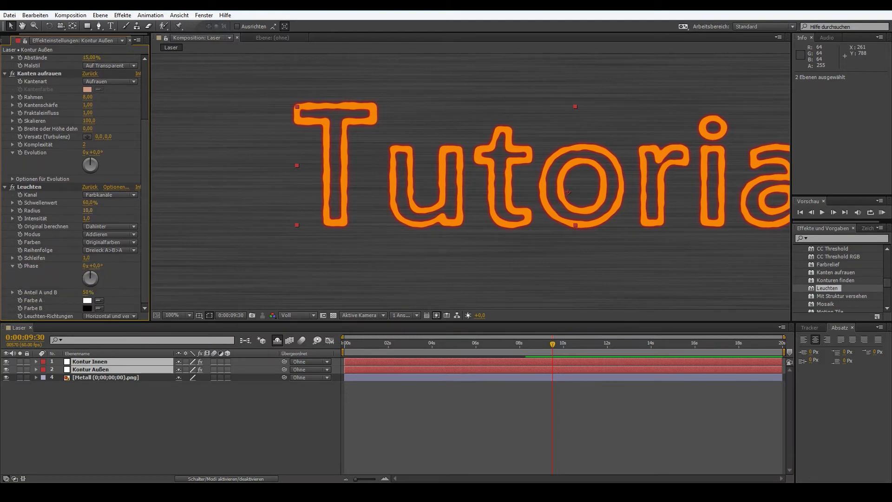
- Set the Leuchten radius to 40 on both outline layers and collapse the effect settings
left_click_drag(87, 210, 92, 210)
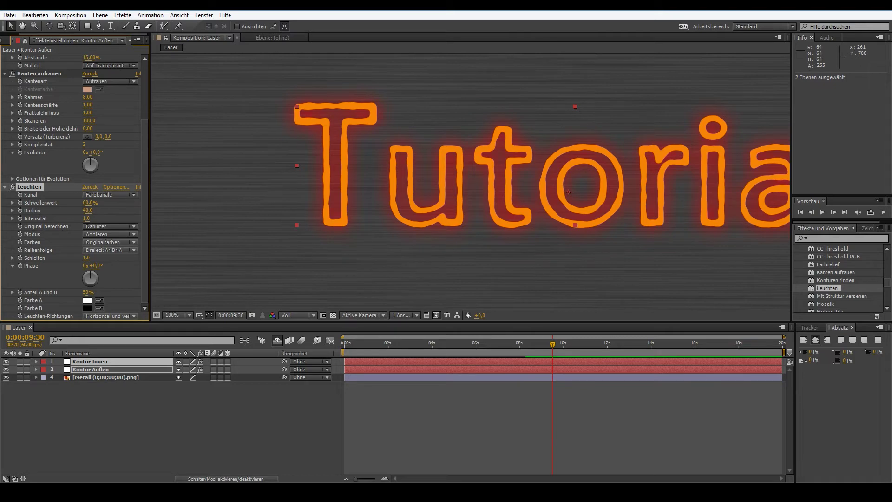
key("ctrl+shift+a")
scroll(472, 178, "right", 5)
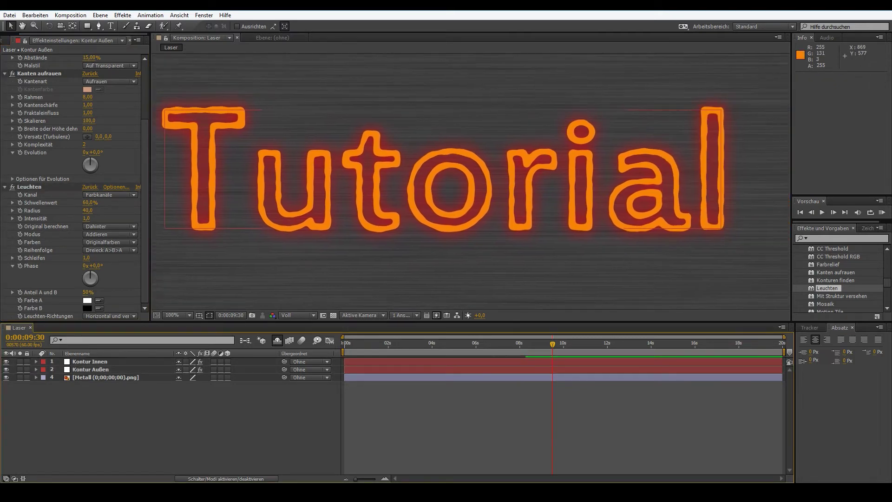
scroll(441, 182, "down", 2)
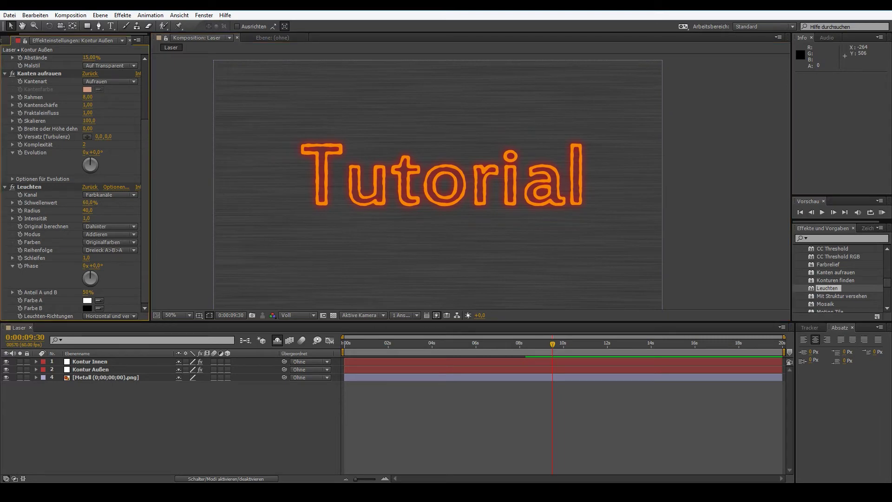
left_click(5, 74)
left_click(4, 161)
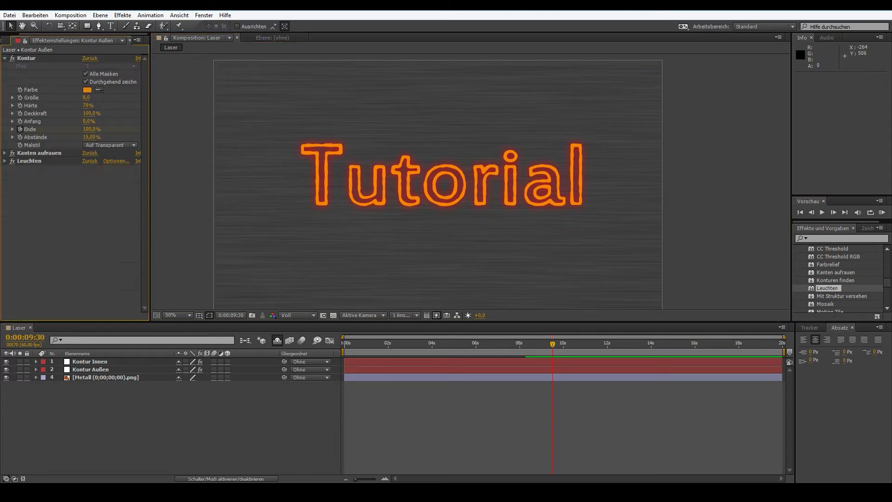
left_click(5, 58)
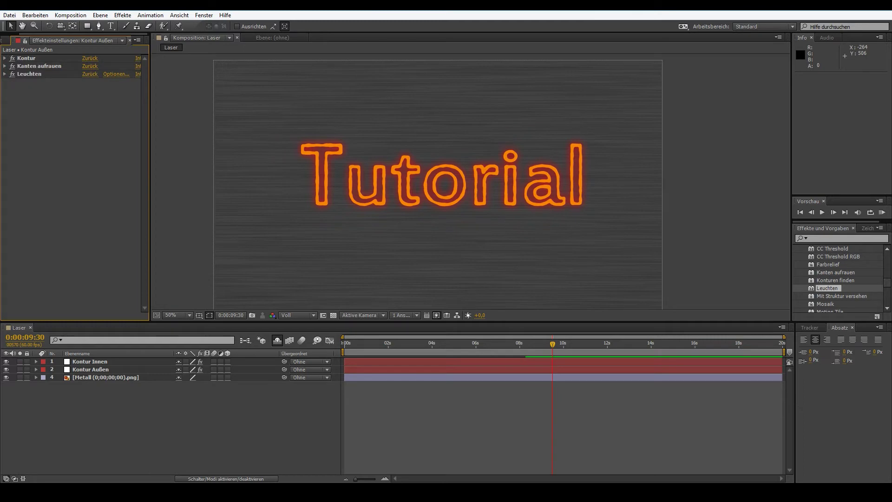
- Rewind to the start and play the preview
left_click(186, 418)
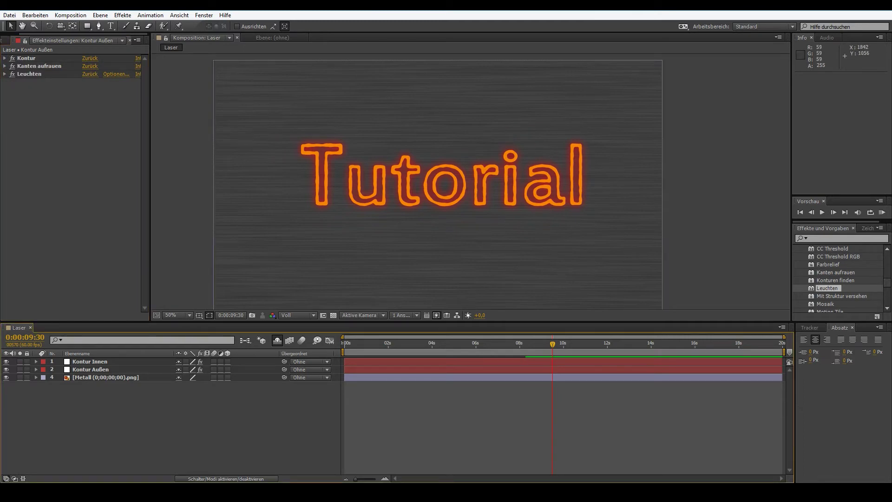
left_click_drag(553, 343, 344, 344)
left_click(821, 212)
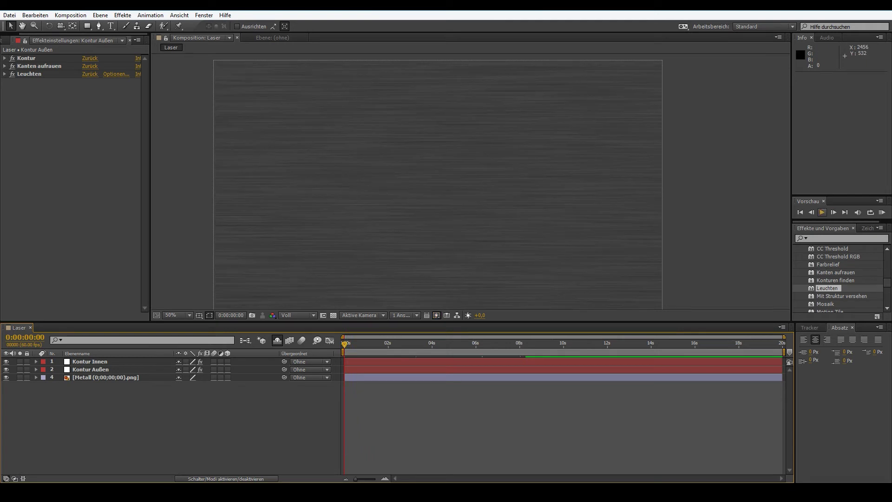
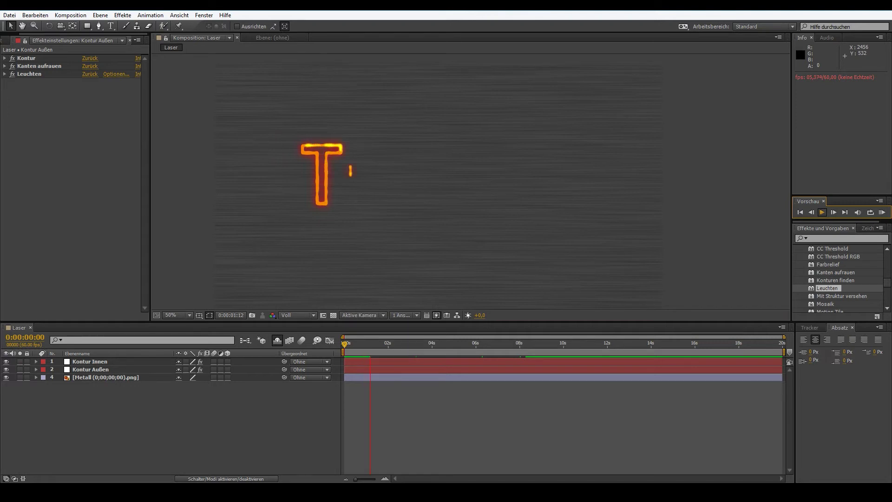
- Stop the preview, return to frame 0, and add a black 1920×1080 solid named 'Laser Strahl'
key("space")
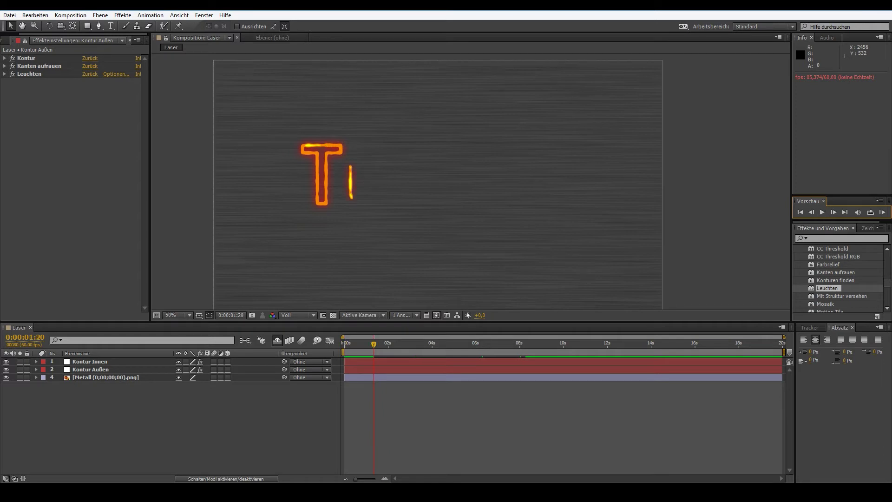
key("Home")
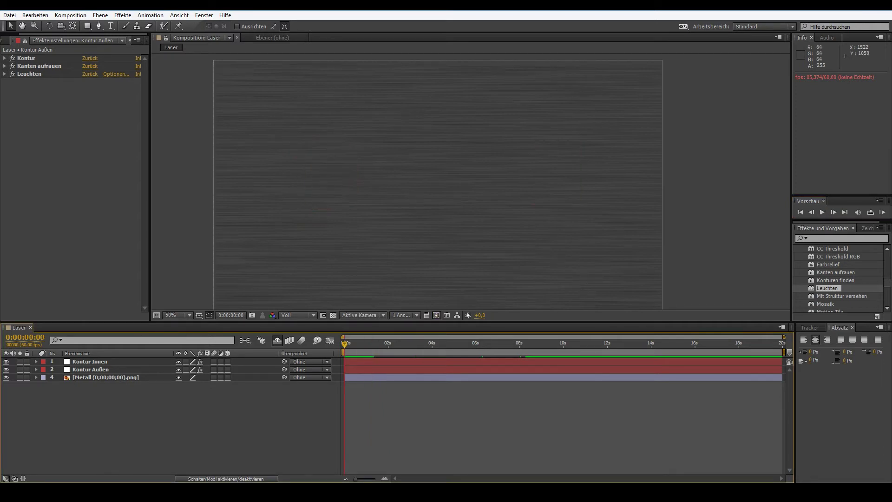
right_click(115, 329)
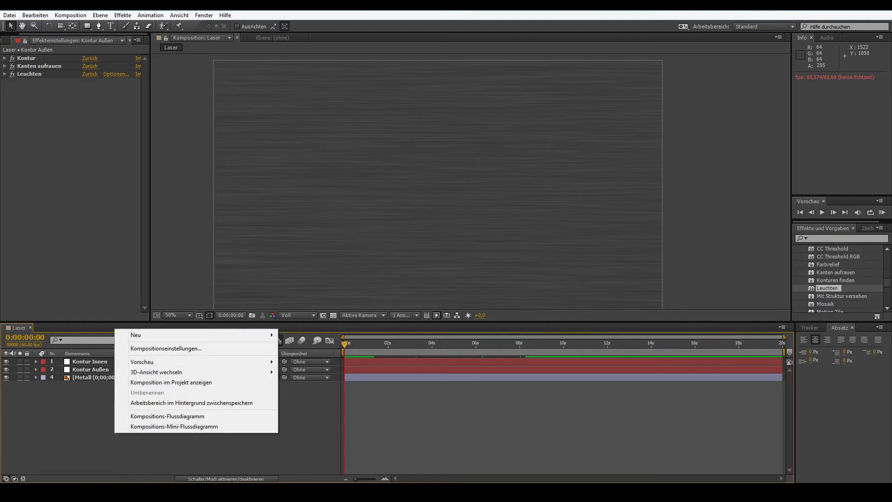
mouse_move(196, 334)
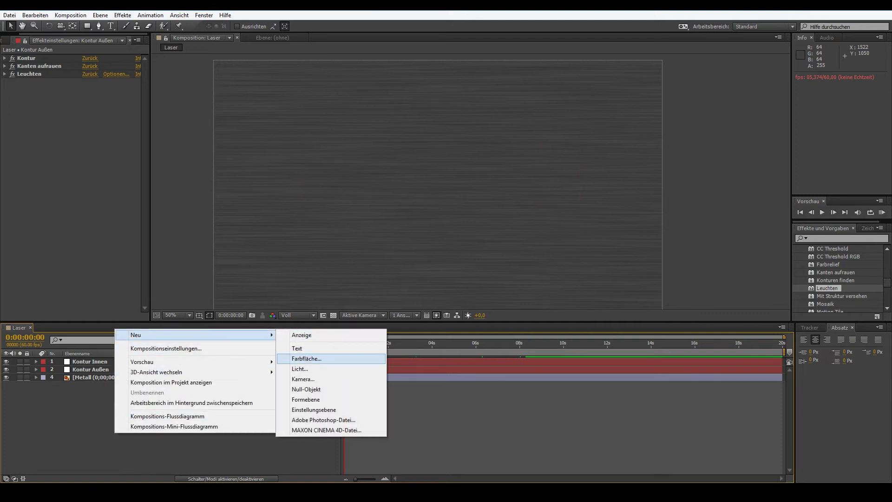
key("Return")
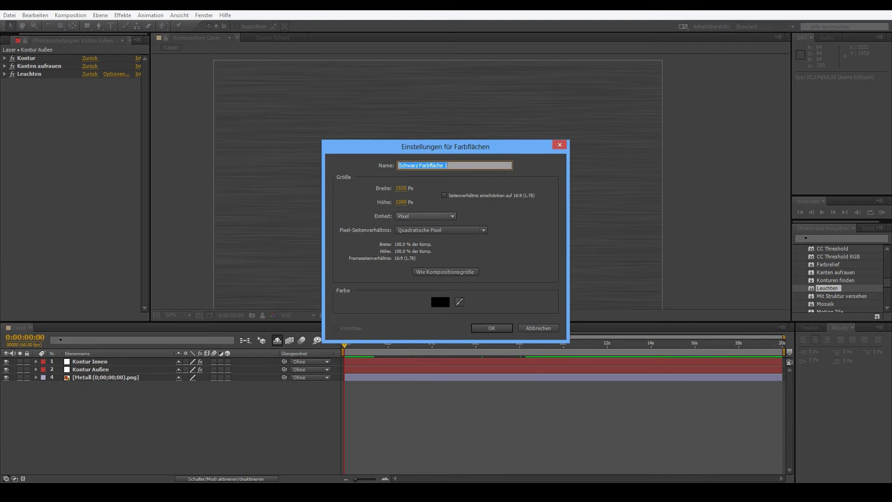
type("Las")
key("BackSpace")
key("BackSpace")
type("Beam")
key("BackSpace")
key("BackSpace")
key("BackSpace")
key("BackSpace")
type("trah")
type("l")
key("Return")
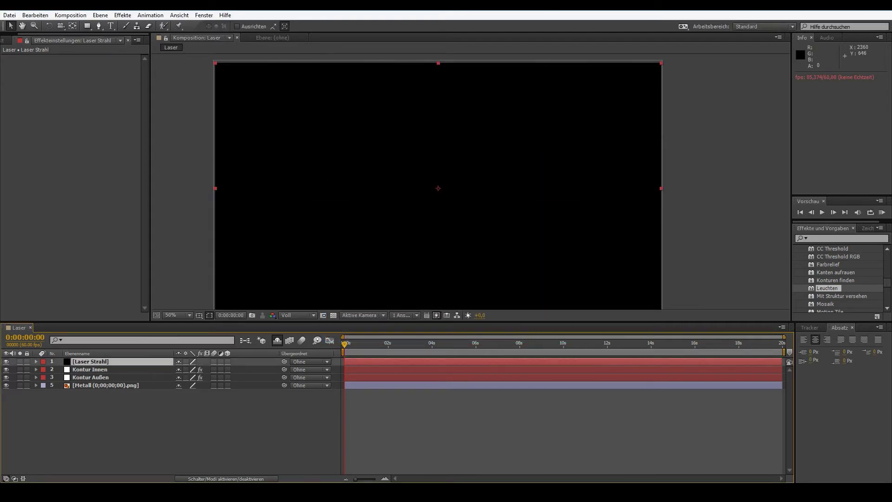
- Search for the Strahl effect and apply it to the Laser Strahl layer
type("strah")
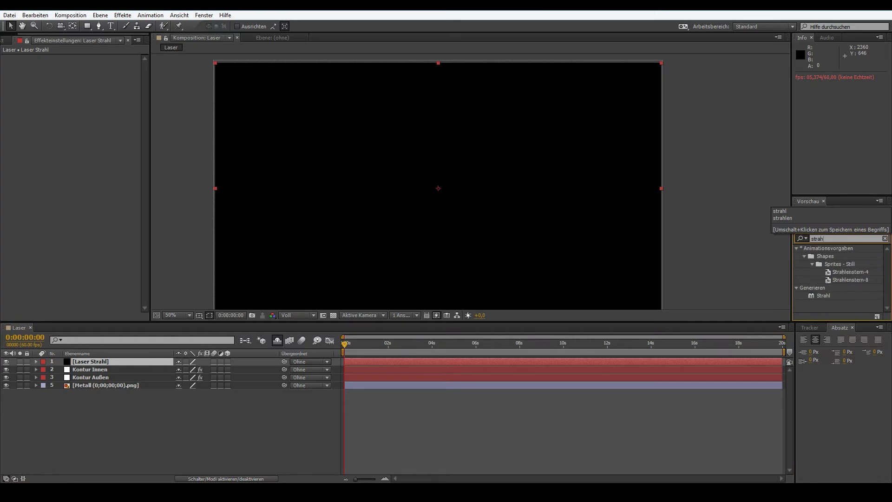
type("öl")
key("BackSpace")
key("BackSpace")
left_click(823, 295)
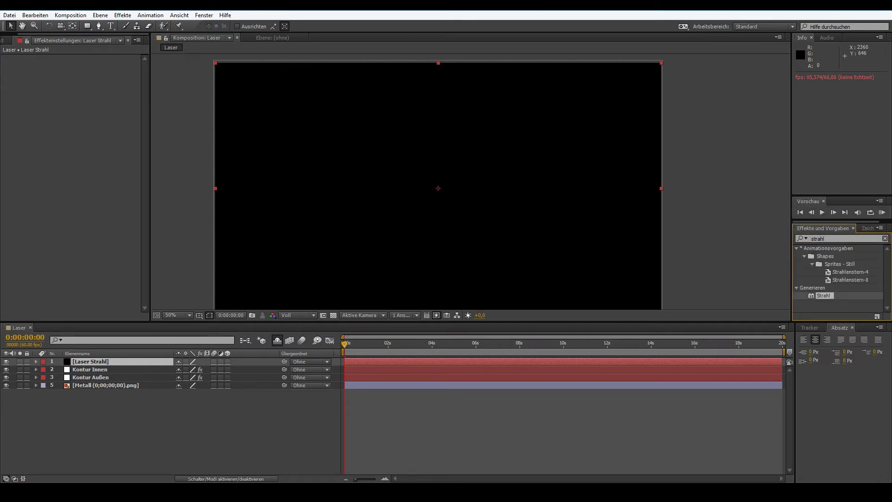
left_click_drag(823, 295, 102, 362)
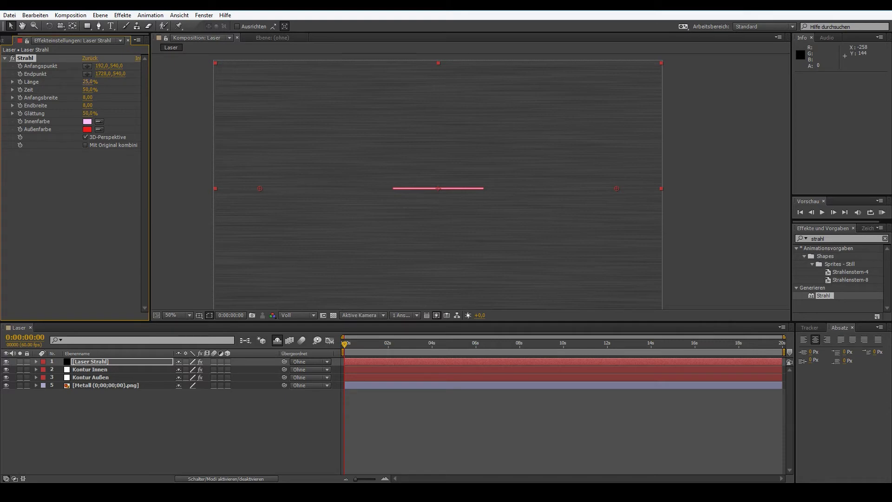
- Set the beam length to 100%, move its start point to the top edge, and widen its start
left_click_drag(90, 81, 121, 82)
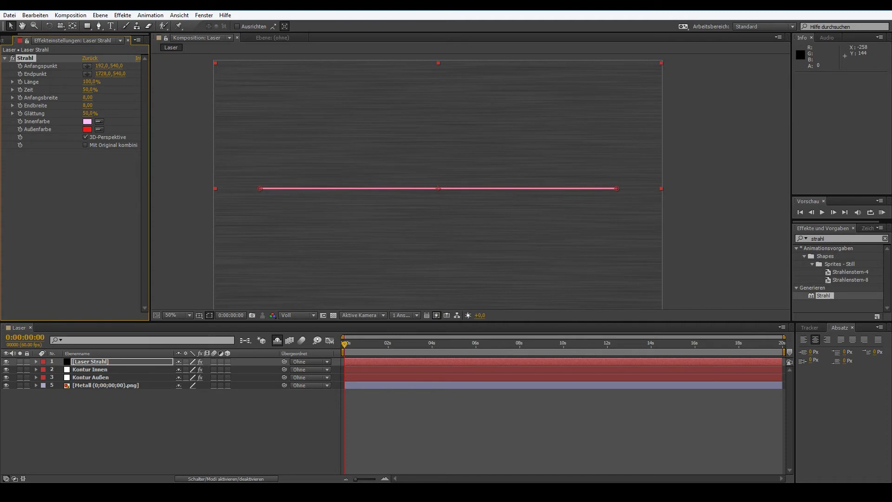
left_click_drag(260, 188, 435, 55)
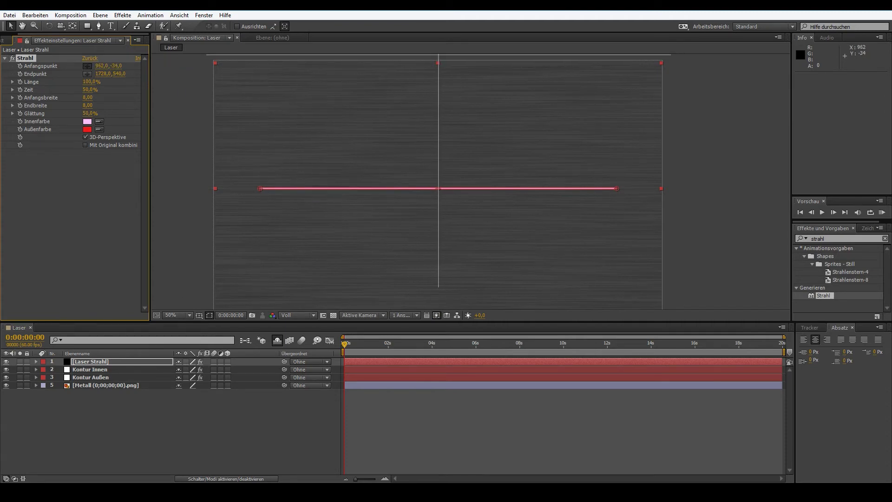
left_click_drag(435, 56, 438, 54)
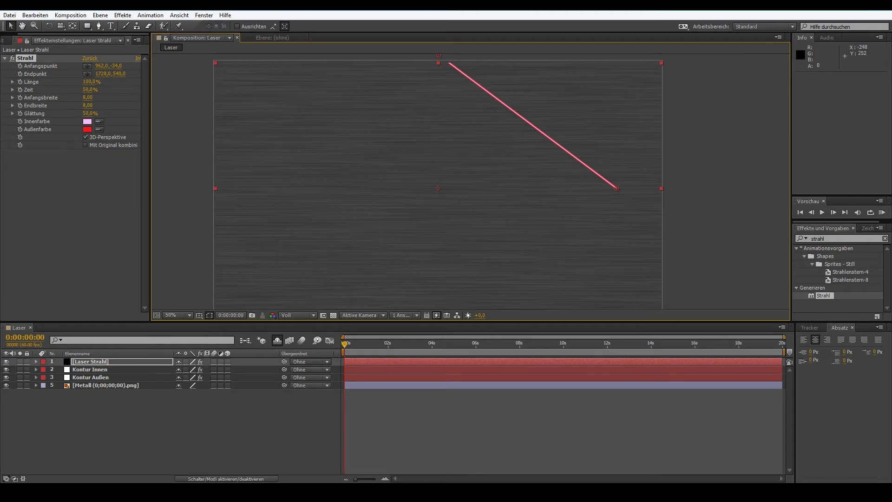
left_click_drag(88, 97, 121, 97)
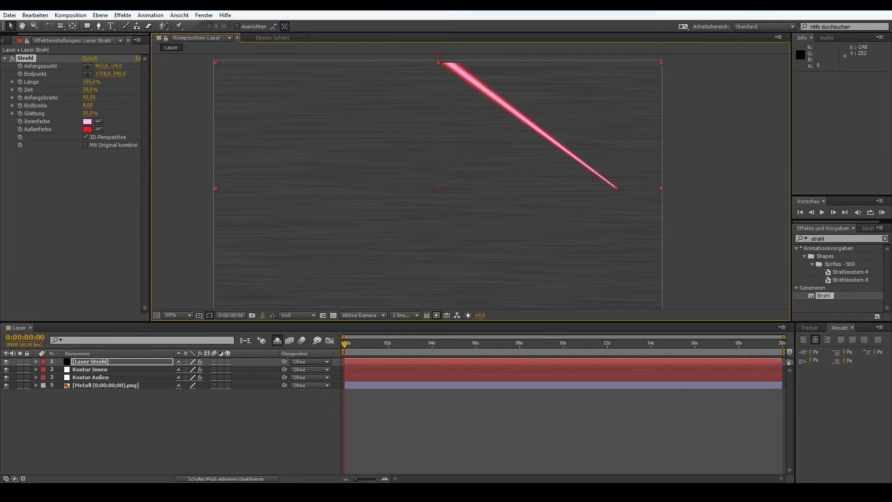
- Set the beam's start width to 45 and end width to 10, keeping smoothing unchanged
left_click(88, 97)
type("45")
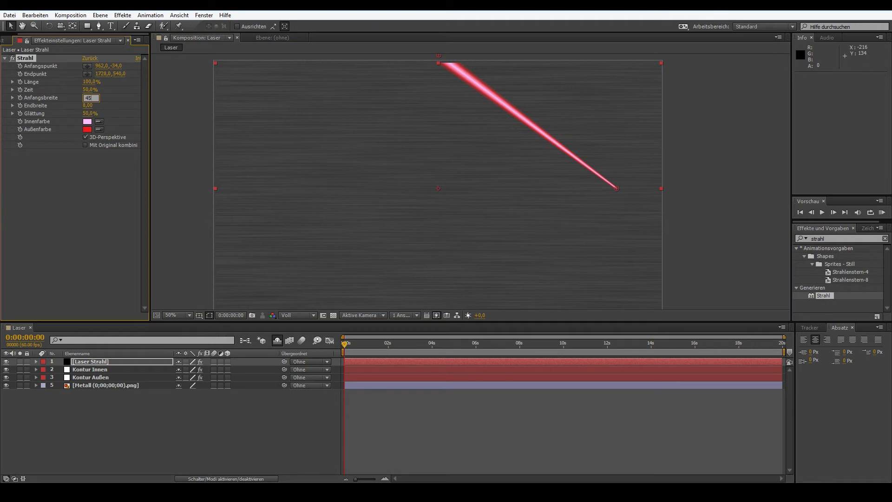
key("Return")
left_click_drag(87, 105, 89, 105)
left_click(89, 105)
type("10")
key("Return")
left_click_drag(90, 113, 112, 113)
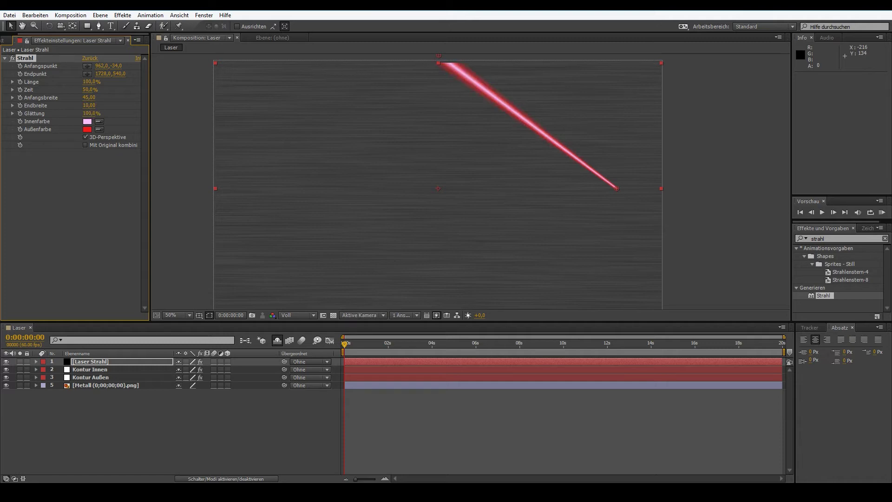
key("ctrl+z")
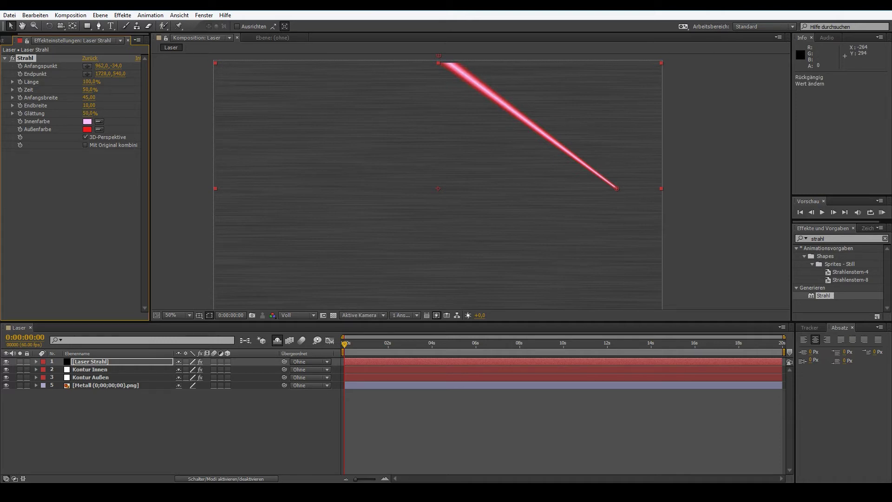
- Make the beam's inner colour yellow and its outer colour a darker red (C11111)
left_click(87, 122)
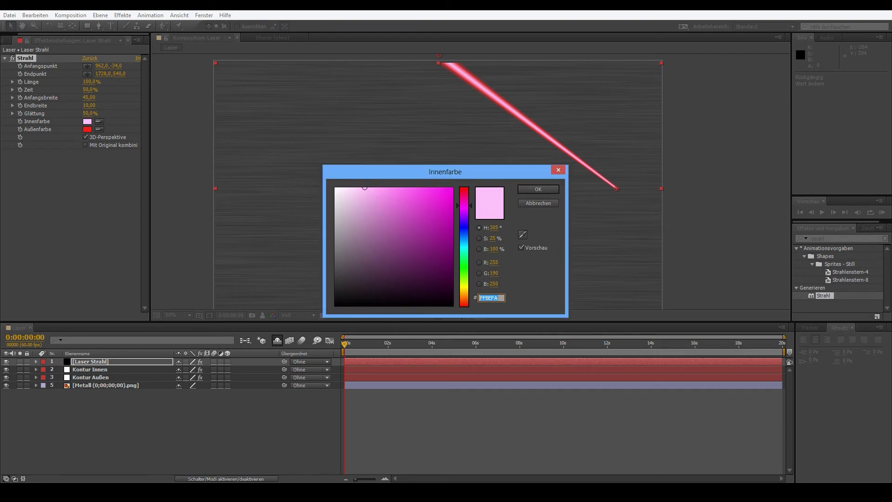
left_click_drag(463, 204, 463, 292)
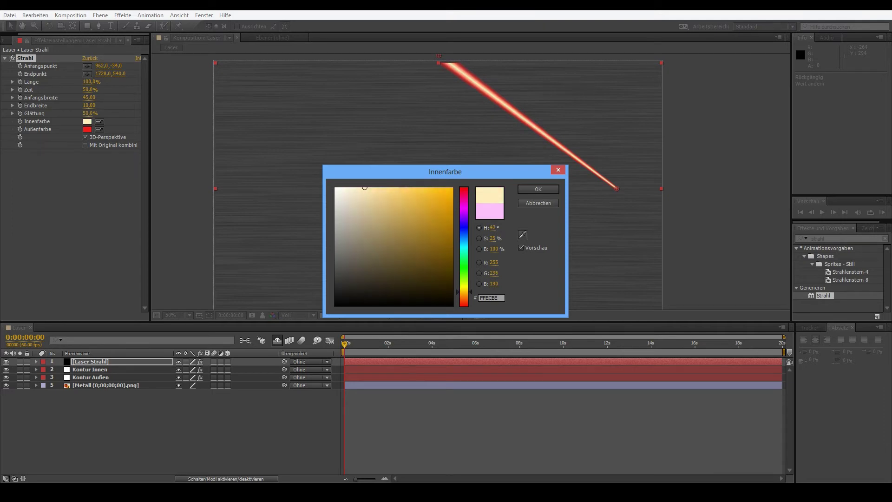
left_click_drag(365, 187, 449, 196)
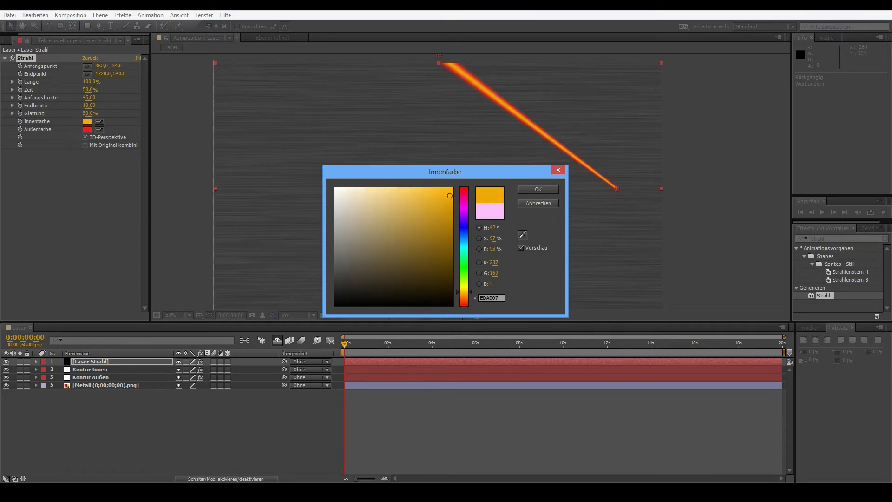
left_click_drag(463, 292, 464, 288)
left_click(538, 189)
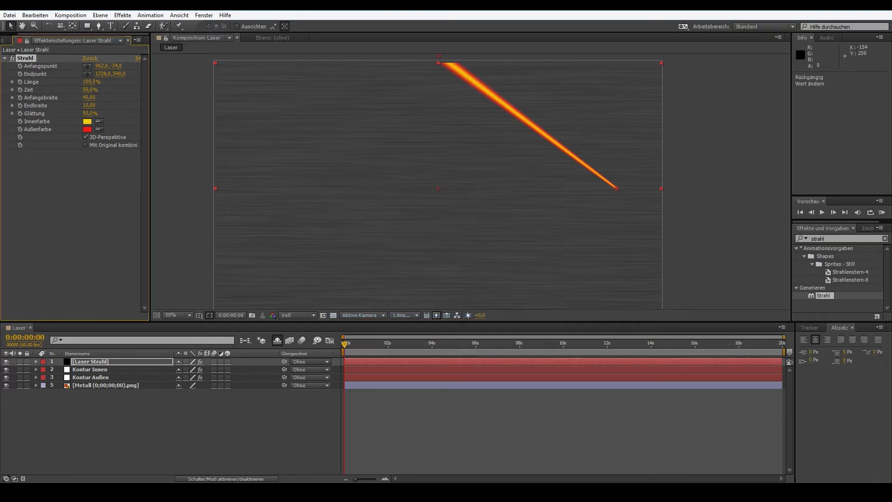
left_click(87, 129)
left_click_drag(441, 215, 452, 211)
key("Return")
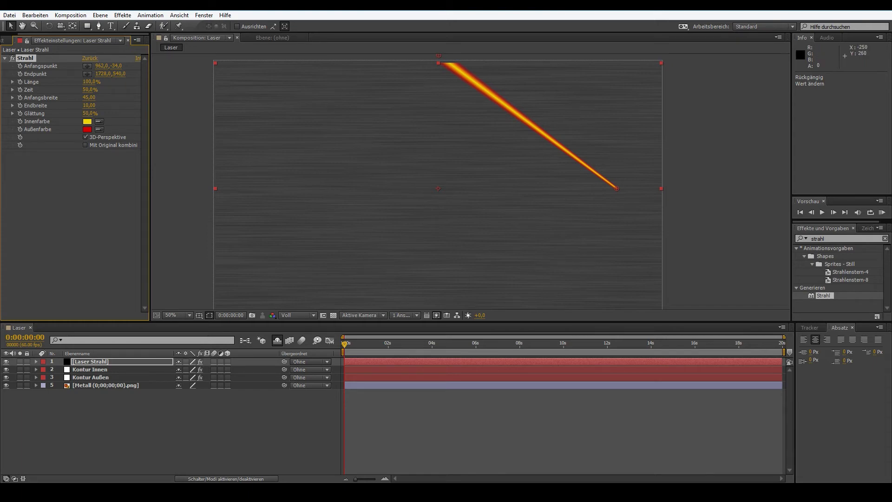
left_click(163, 432)
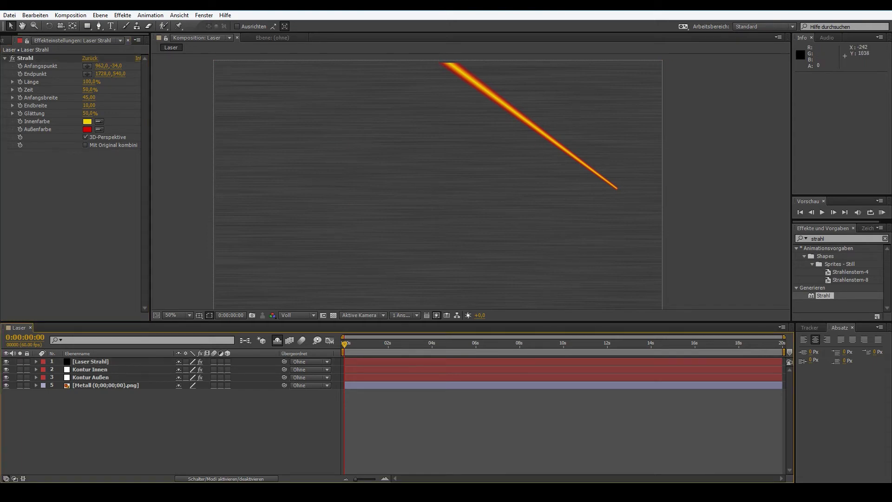
- Preview the laser animation, rewind to the start, and reveal the hidden shy layers
key("space")
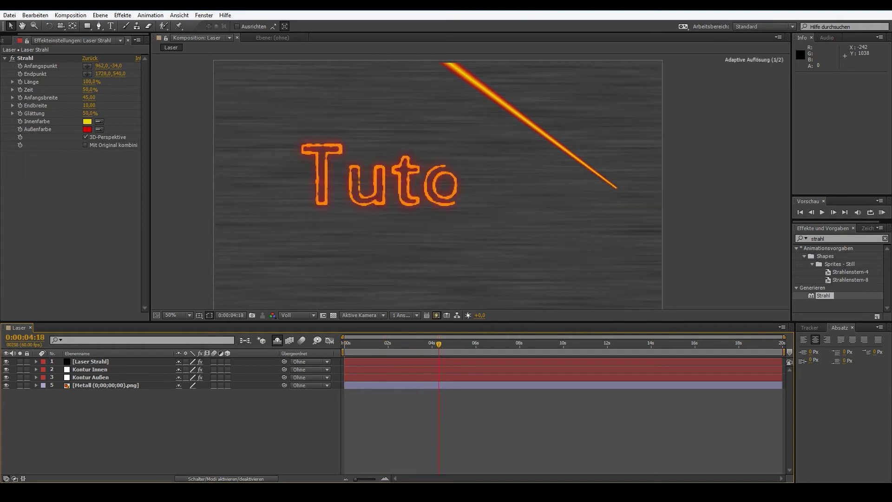
key("Home")
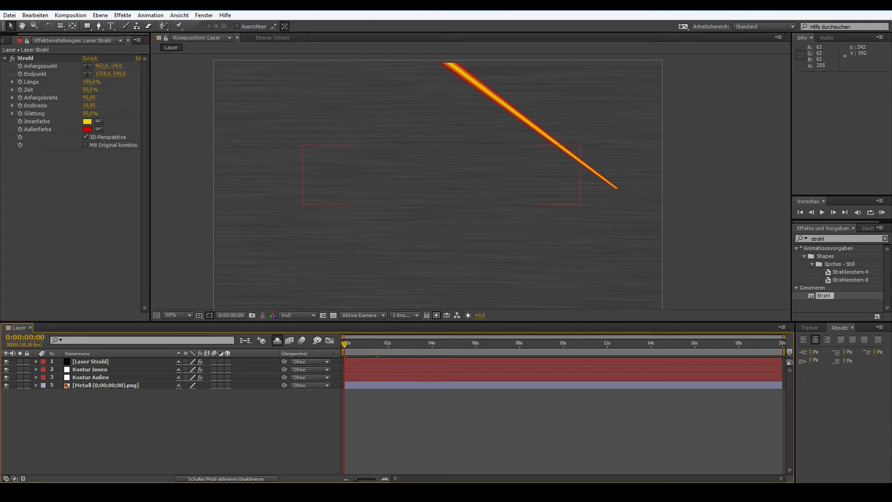
left_click(277, 340)
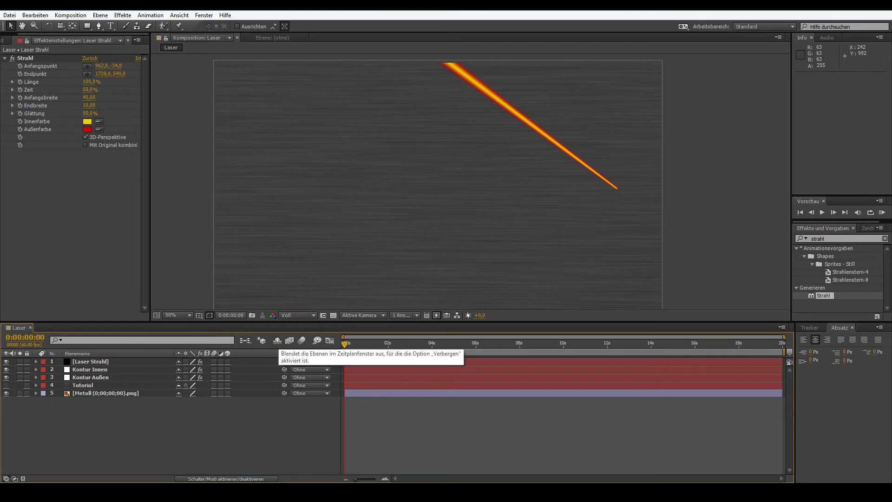
- Create masks from the Tutorial text layer and rename the new layer 'Laser Tracker'
left_click(93, 385)
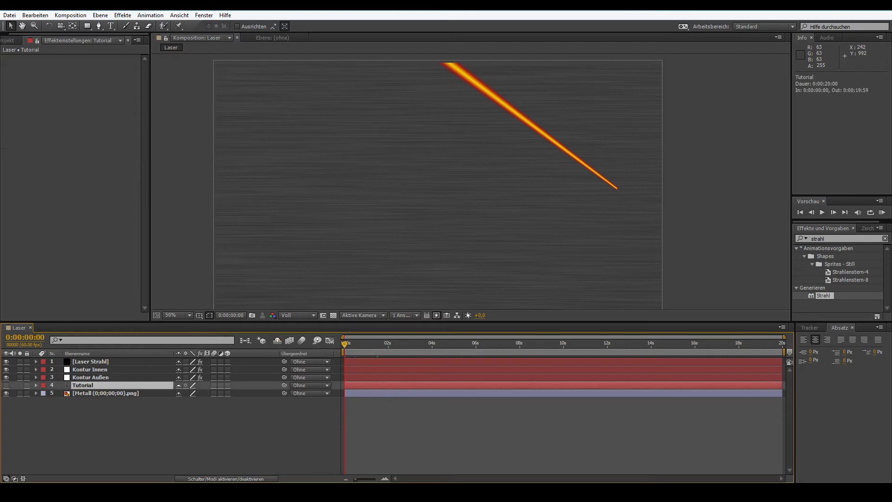
right_click(75, 385)
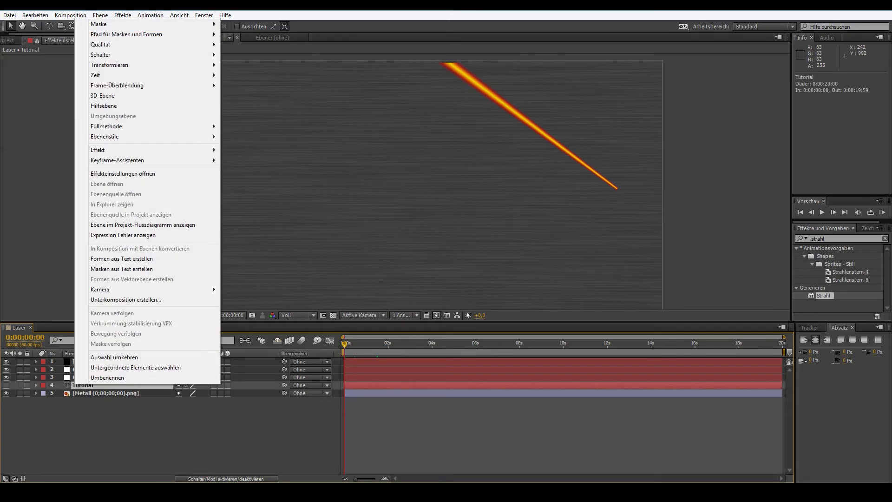
left_click(121, 269)
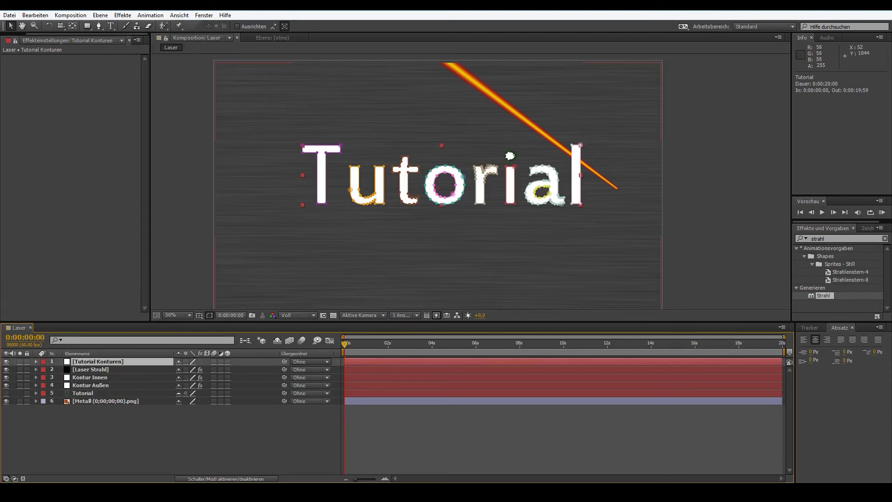
right_click(106, 361)
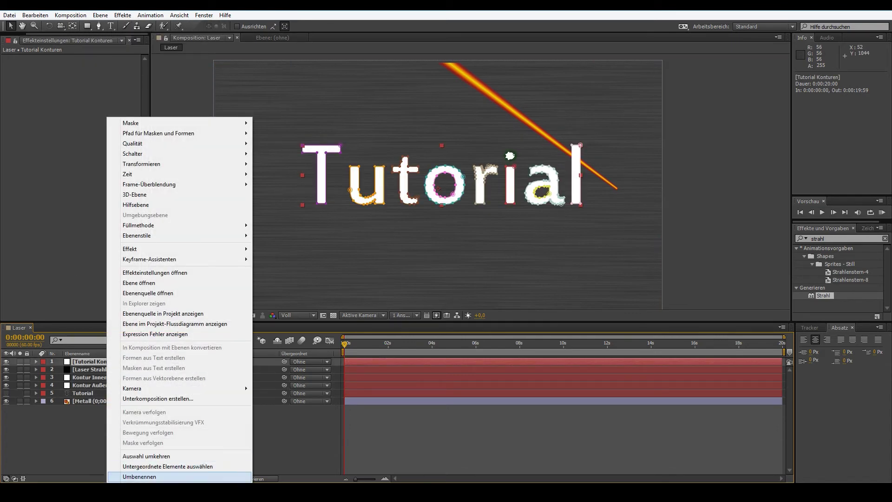
left_click(139, 476)
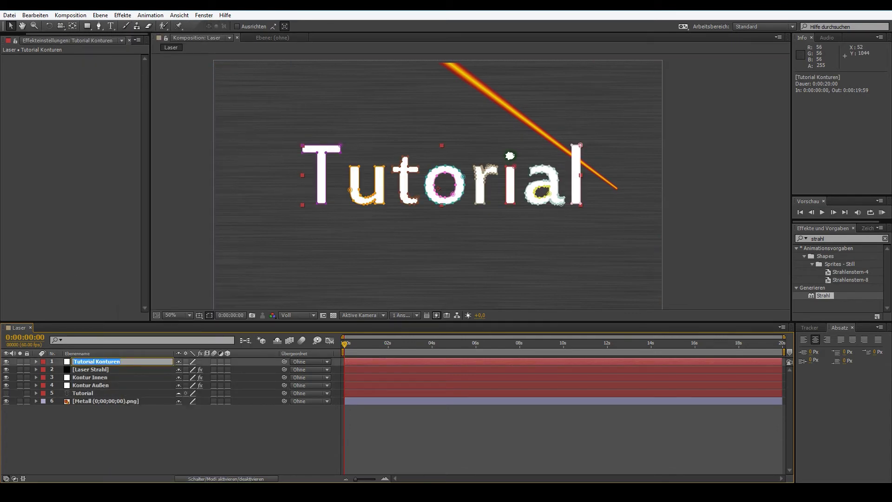
type("Laser Tra")
type("cker")
- Confirm the Laser Tracker name, then mark the Tutorial layer shy and hide shy layers
key("Return")
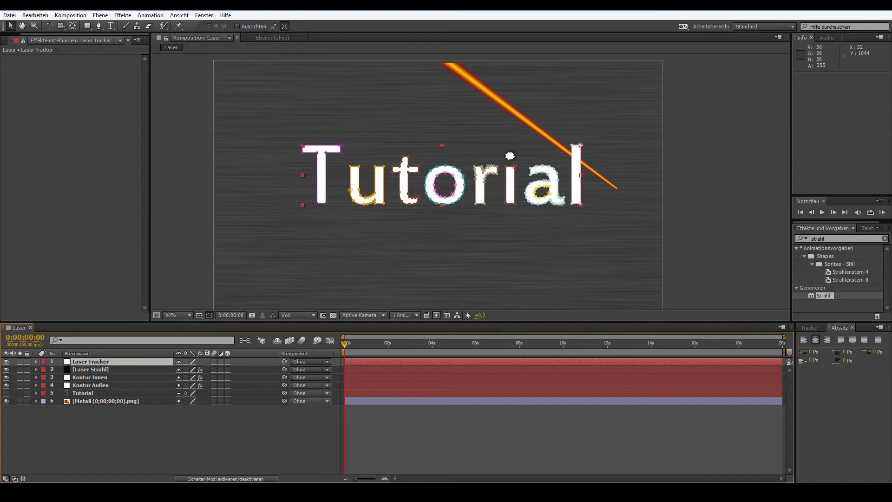
left_click(82, 393)
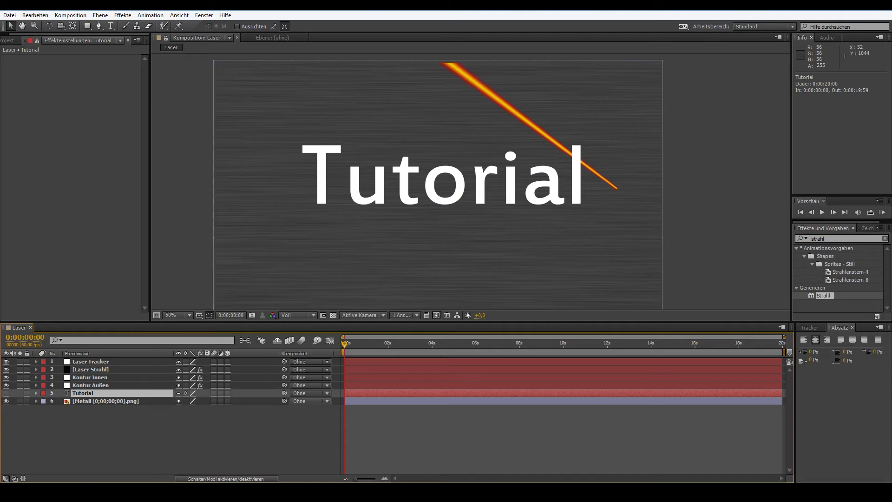
left_click(278, 340)
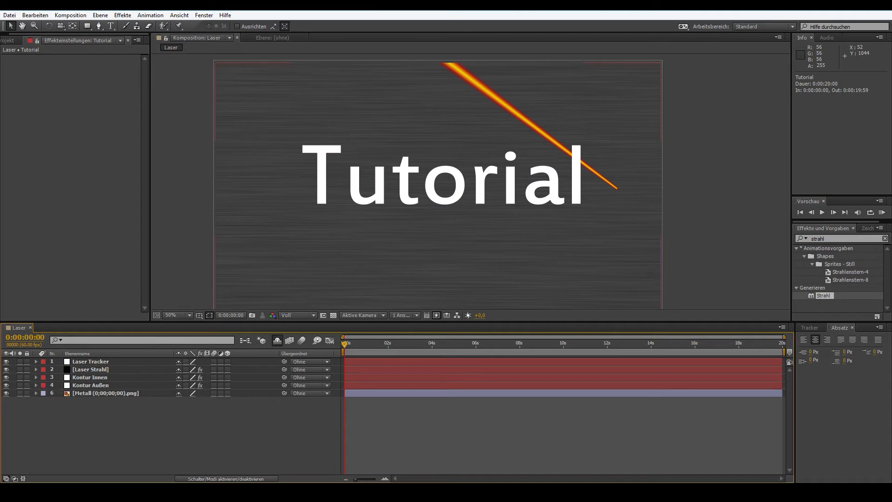
left_click(91, 362)
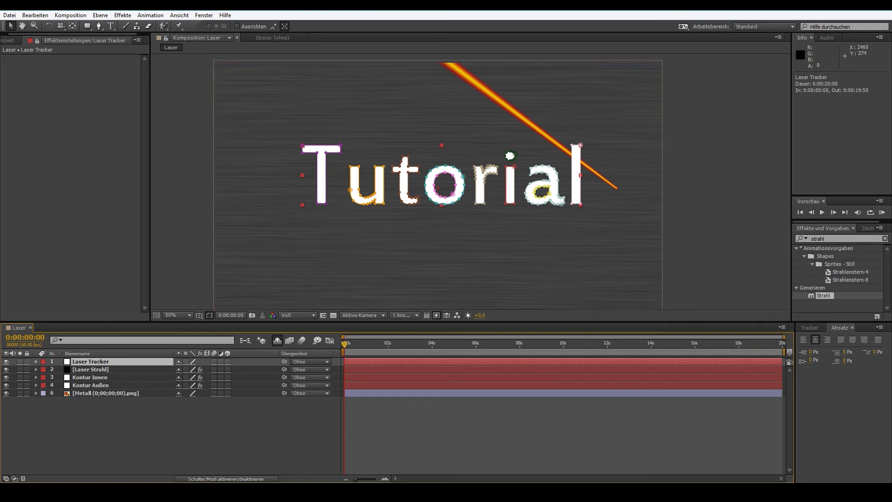
- Apply the Kontur effect to the Laser Tracker layer
left_click(823, 295)
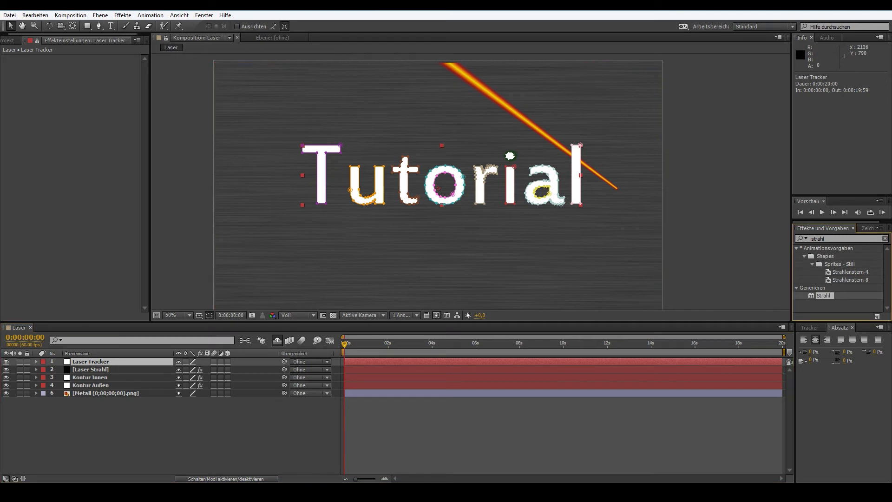
double_click(818, 238)
type("kontur")
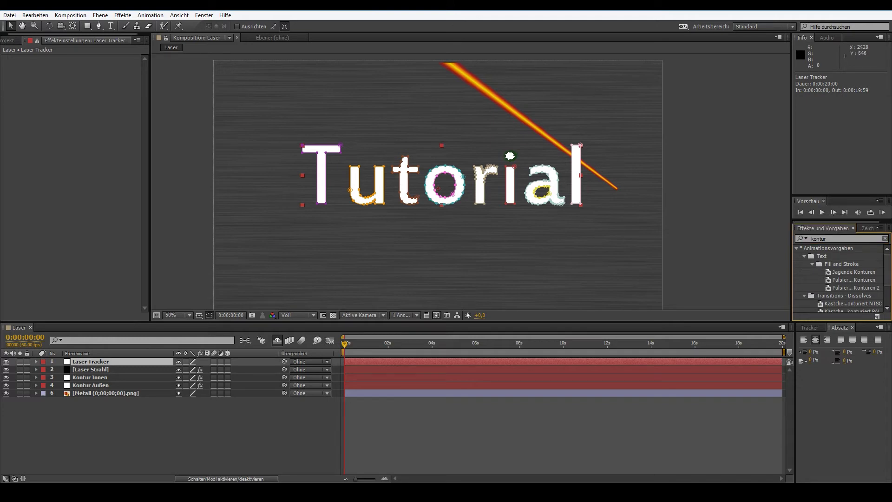
scroll(838, 279, "down", 3)
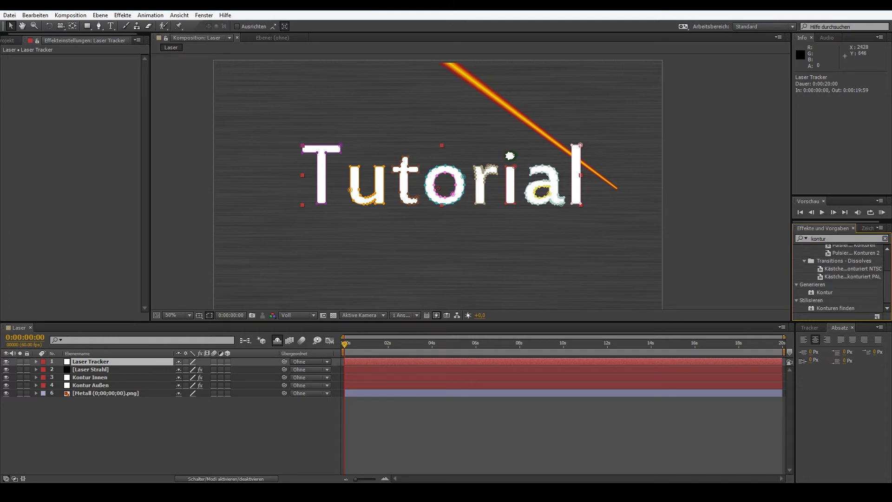
left_click(825, 292)
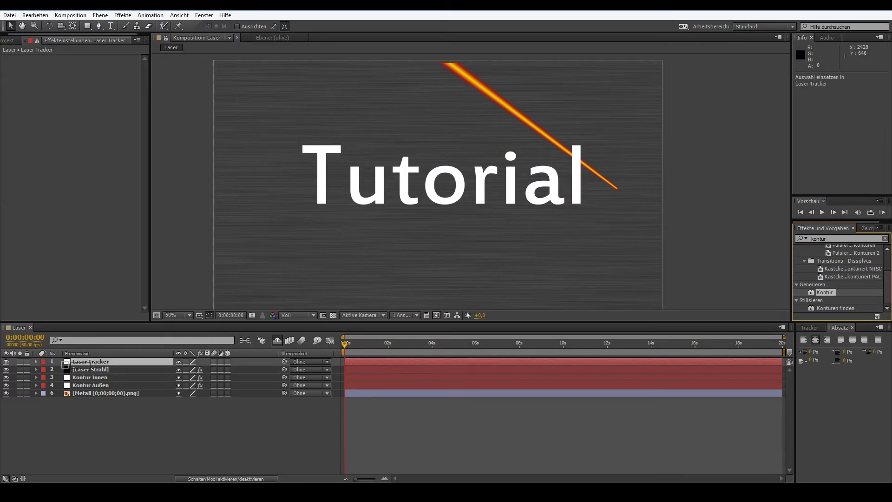
left_click_drag(824, 292, 116, 362)
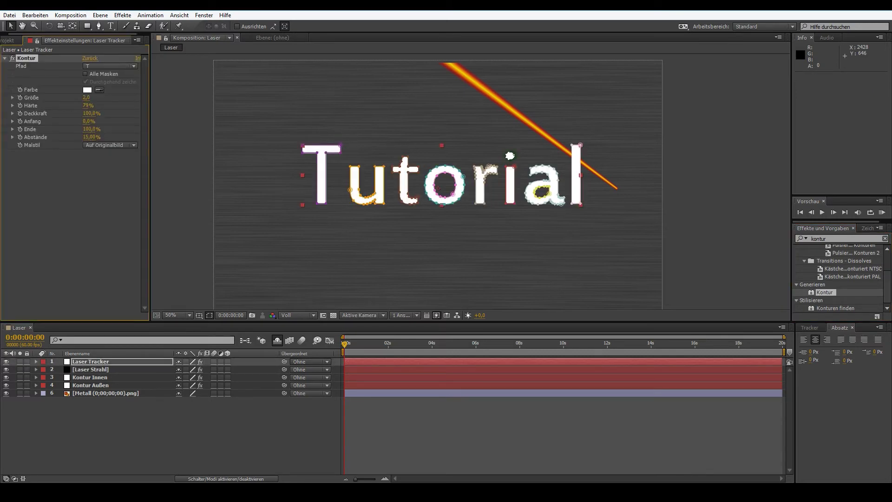
- Set Kontur to stroke all masks sequentially, painted on transparent, with size 4
left_click(110, 145)
left_click(107, 166)
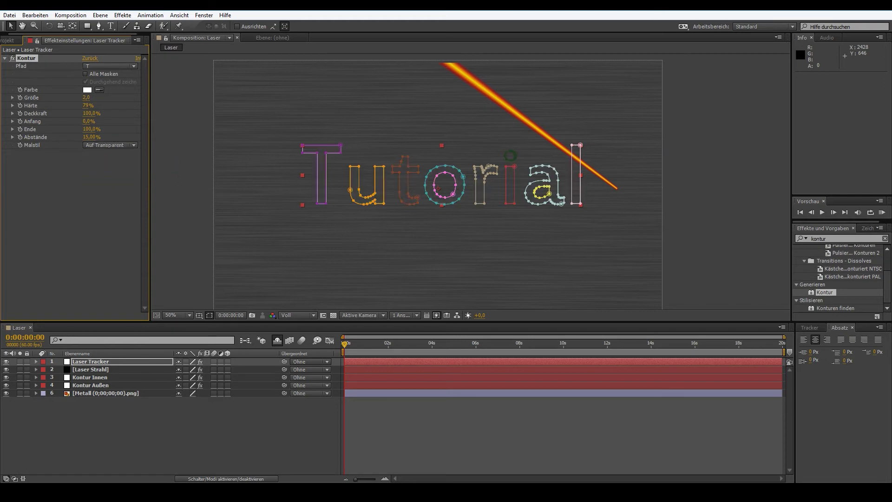
left_click(86, 74)
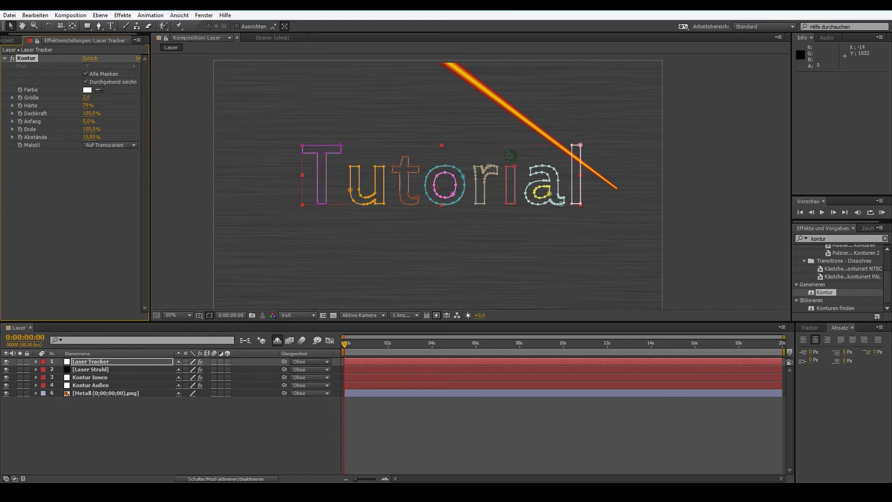
left_click(209, 428)
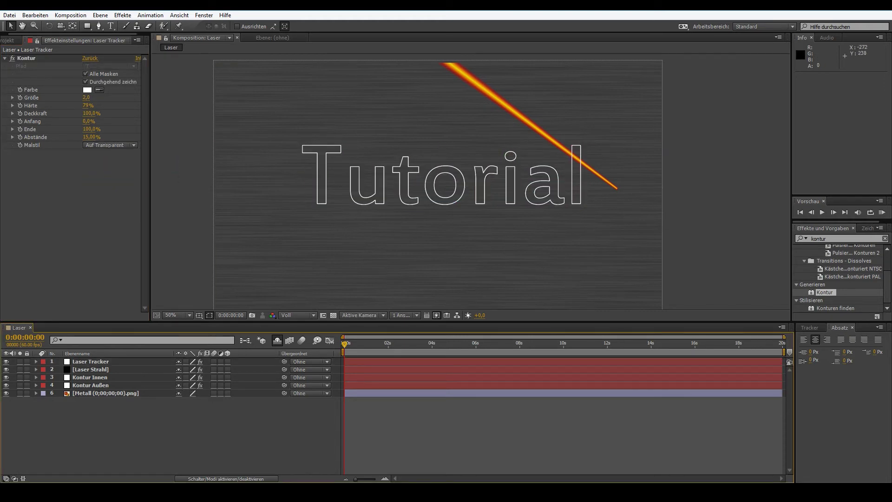
left_click(87, 98)
key("Return")
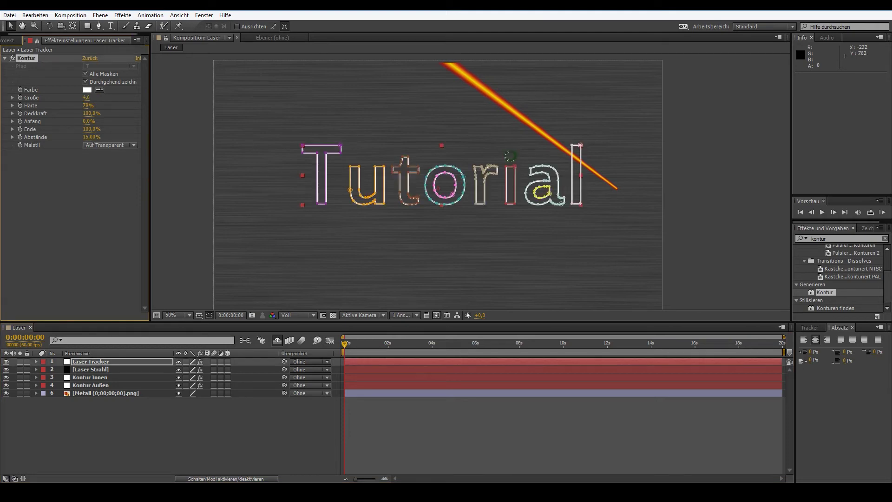
left_click(209, 427)
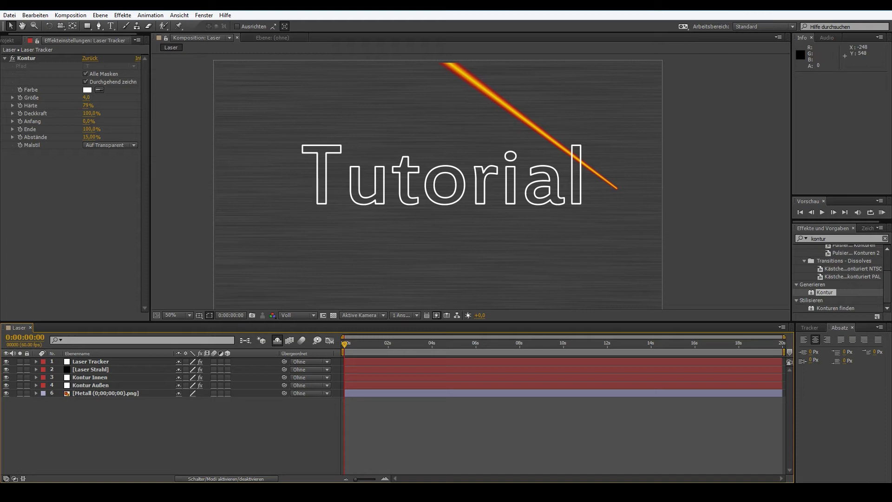
- Keyframe the stroke's Ende from 0% at 0s to 100% at 7:58, then hide the beam and glow layers
left_click(20, 129)
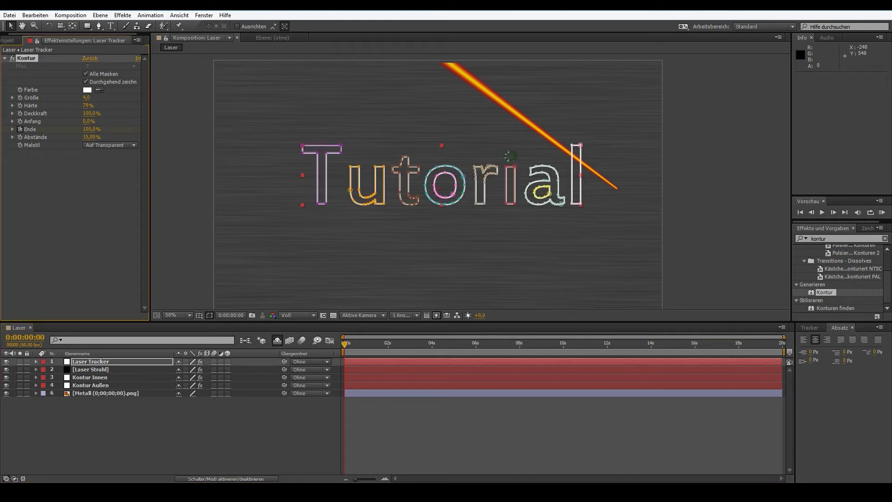
left_click_drag(89, 129, 56, 129)
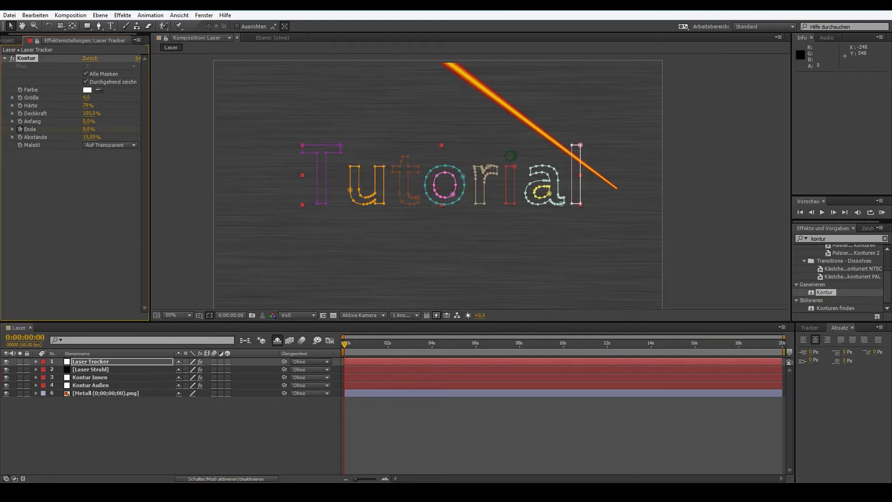
left_click_drag(344, 344, 518, 344)
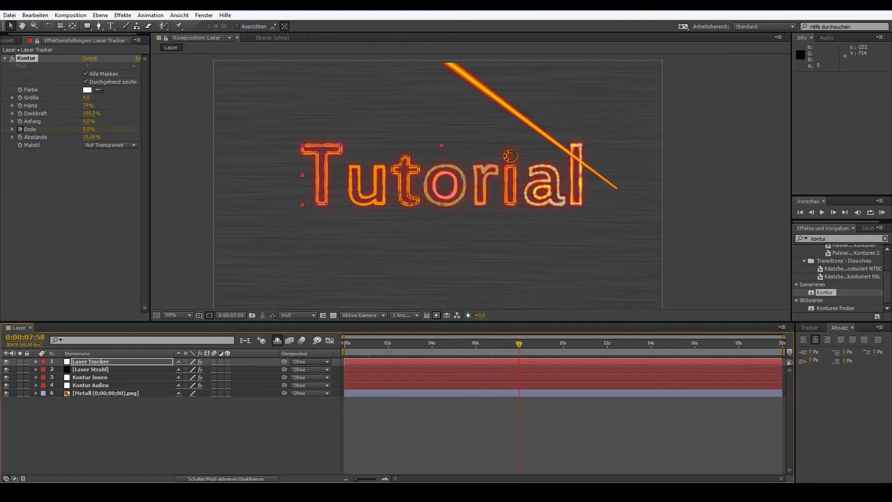
left_click_drag(88, 129, 120, 128)
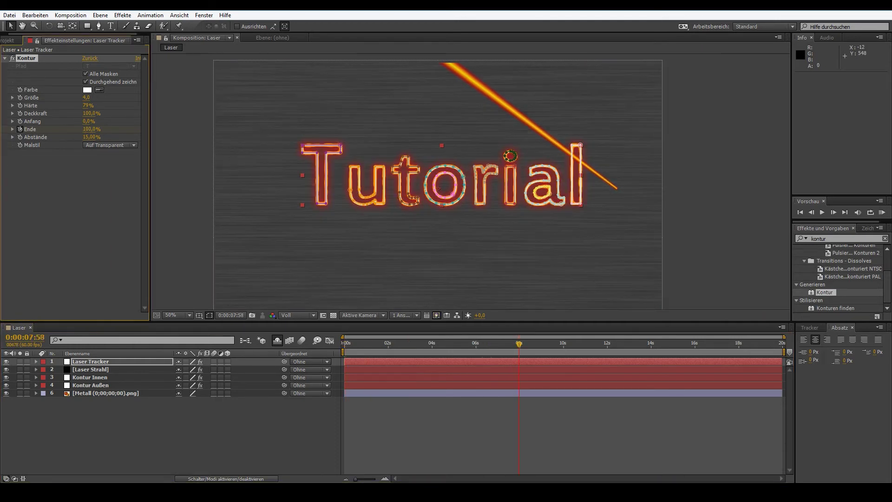
left_click(295, 302)
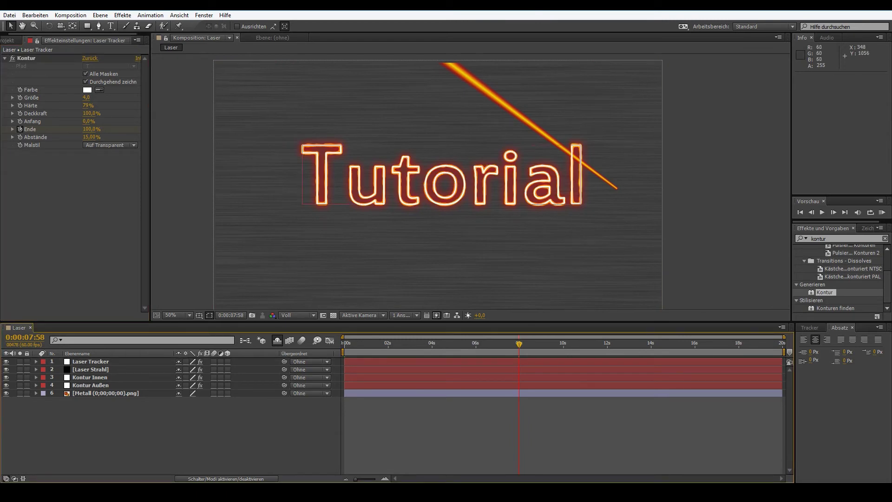
left_click_drag(6, 385, 6, 369)
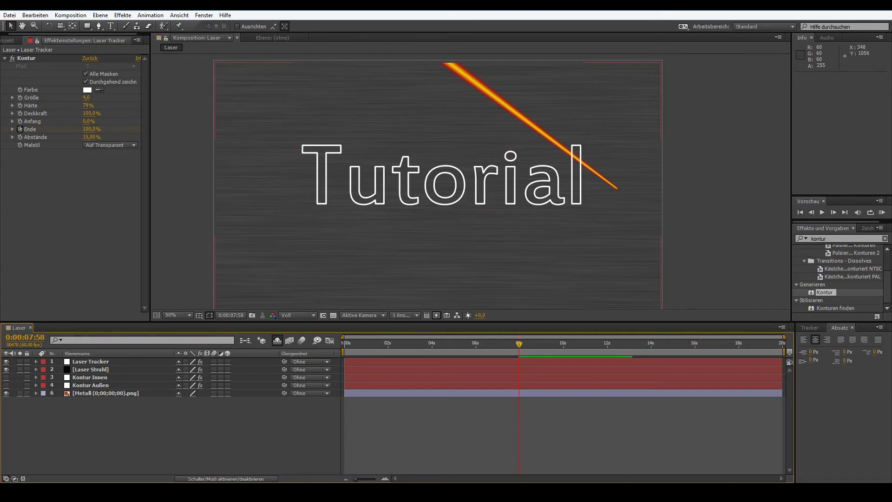
- Hide the metal background and show Laser Tracker's masks at 100% view
left_click(7, 393)
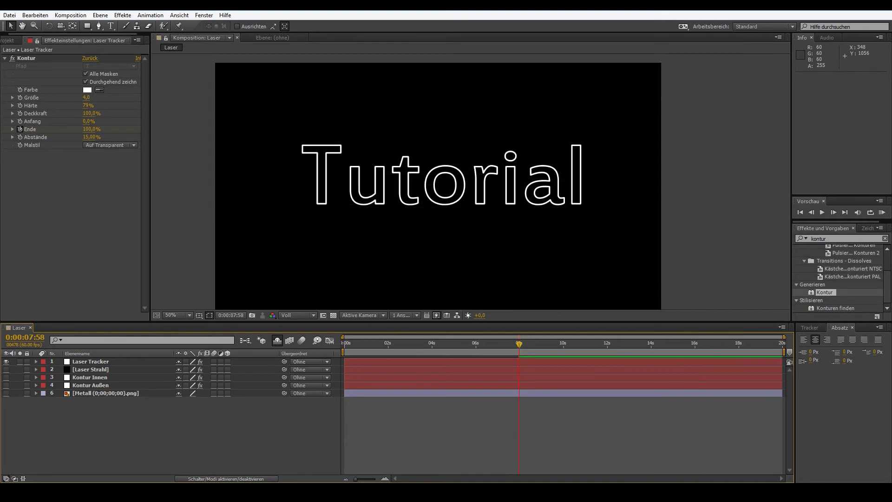
scroll(454, 192, "up", 2)
scroll(372, 221, "up", 2)
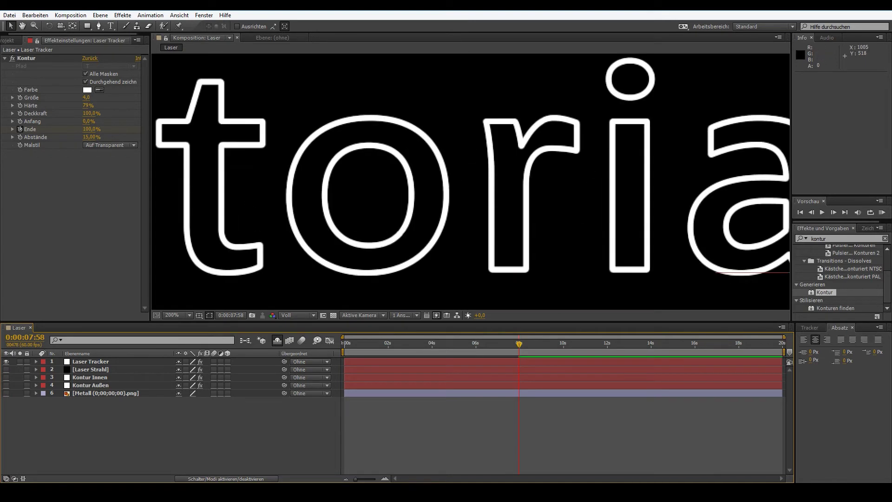
scroll(470, 181, "left", 5)
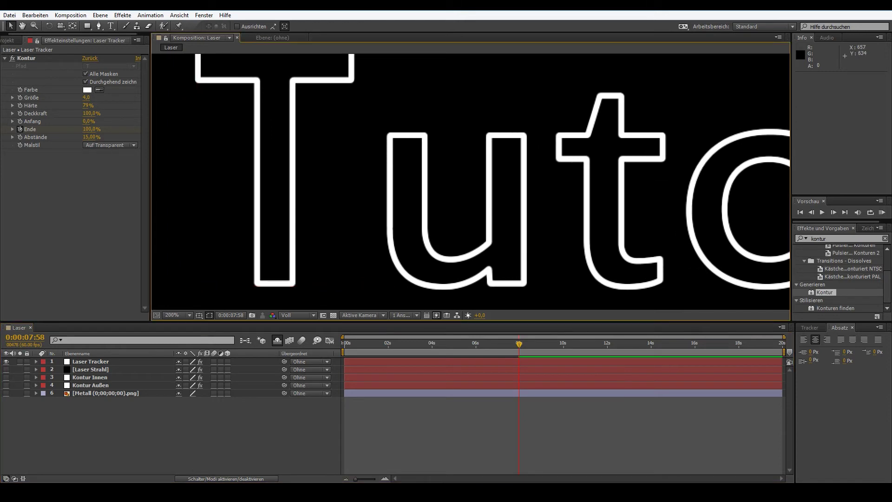
left_click(91, 361)
key("comma")
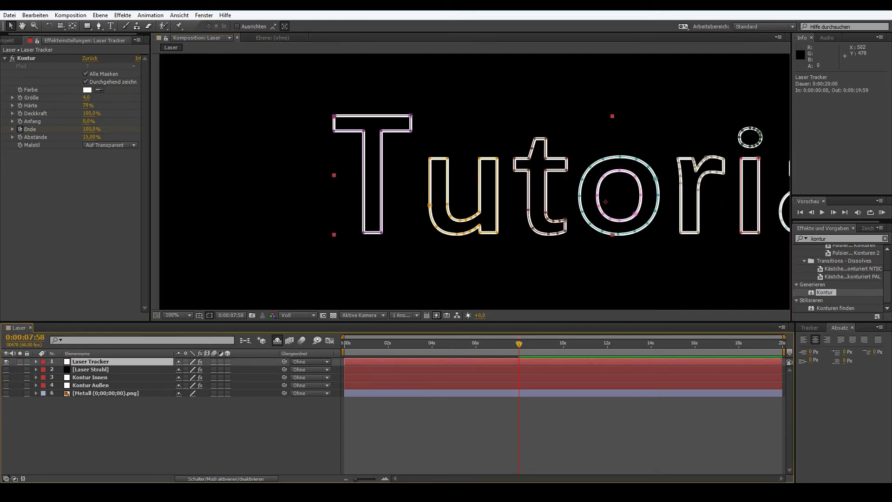
- Set new first vertices on the T, u and t letter masks
right_click(333, 116)
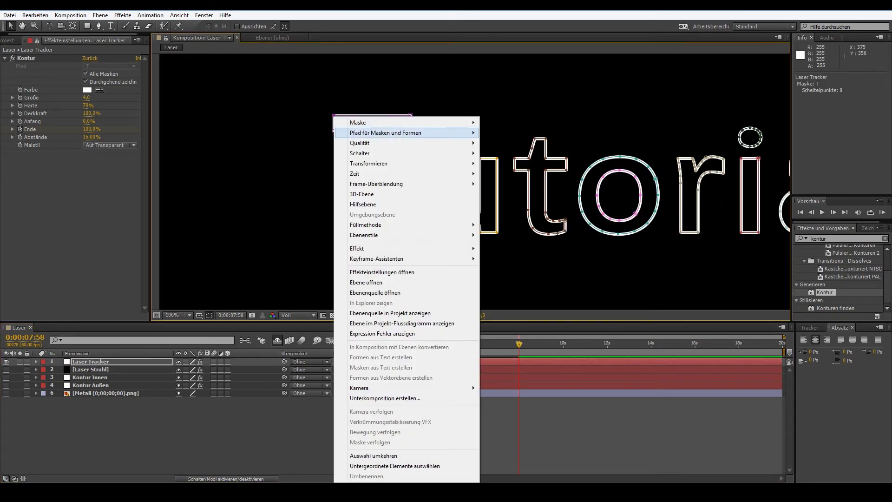
mouse_move(409, 133)
left_click(515, 156)
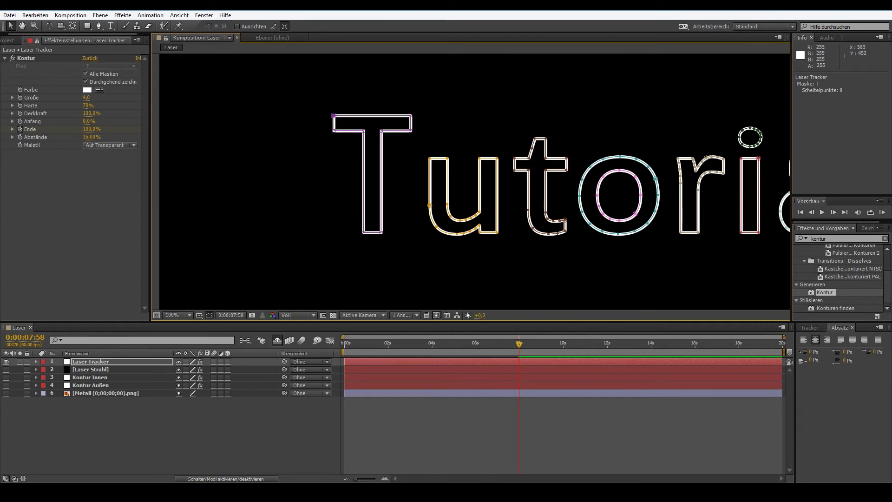
right_click(430, 205)
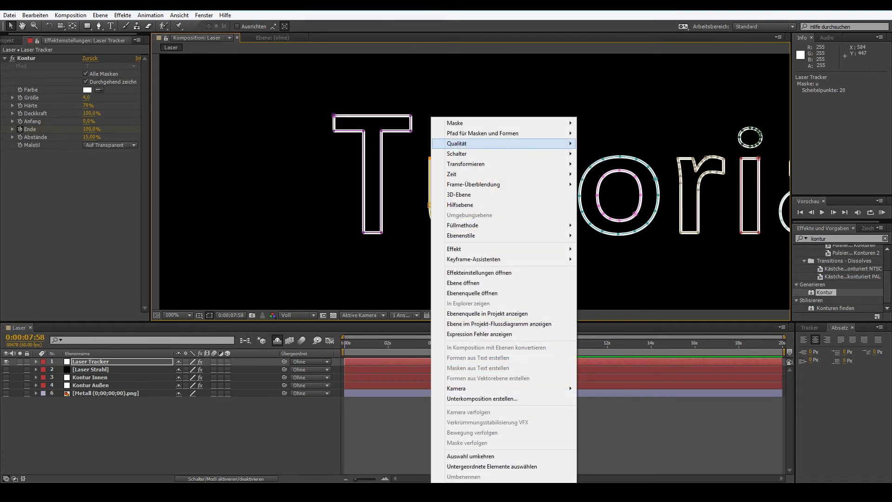
mouse_move(483, 133)
left_click(613, 158)
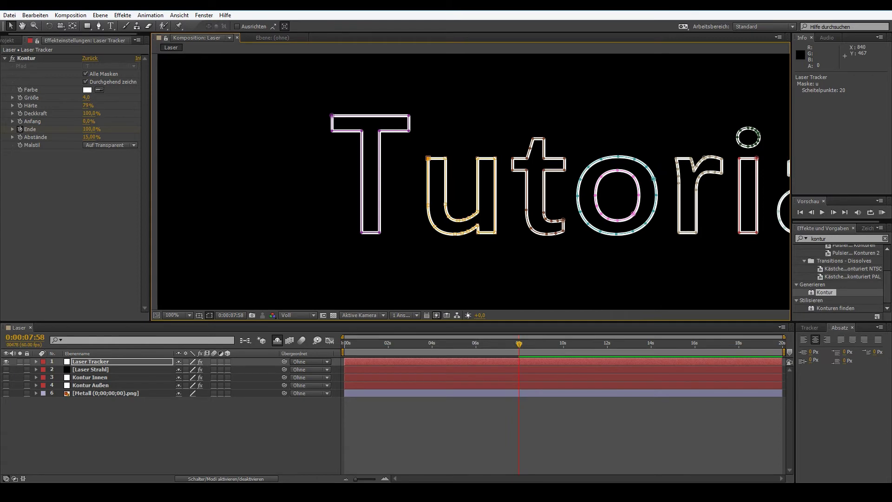
scroll(465, 186, "down", 1)
scroll(464, 186, "up", 1)
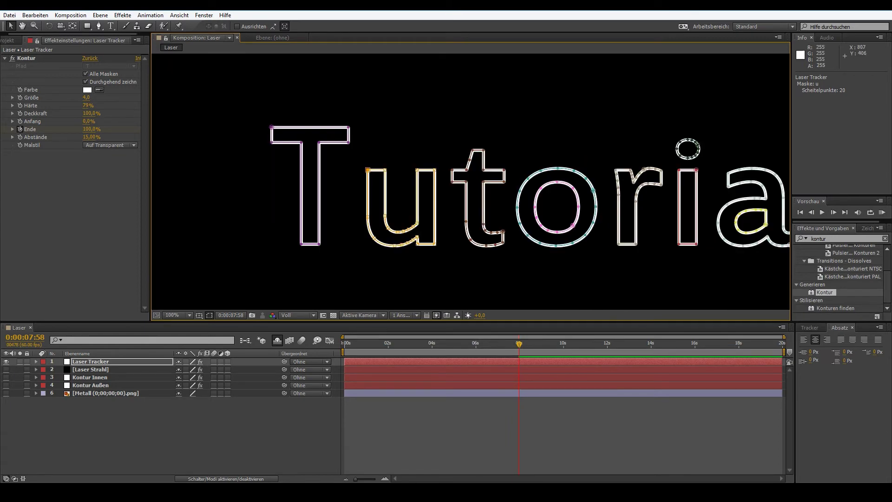
right_click(470, 161)
mouse_move(558, 133)
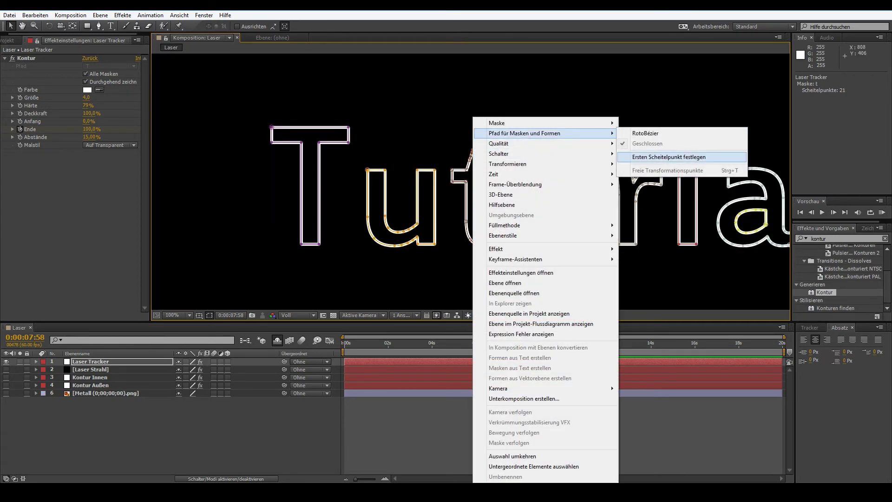
left_click(669, 157)
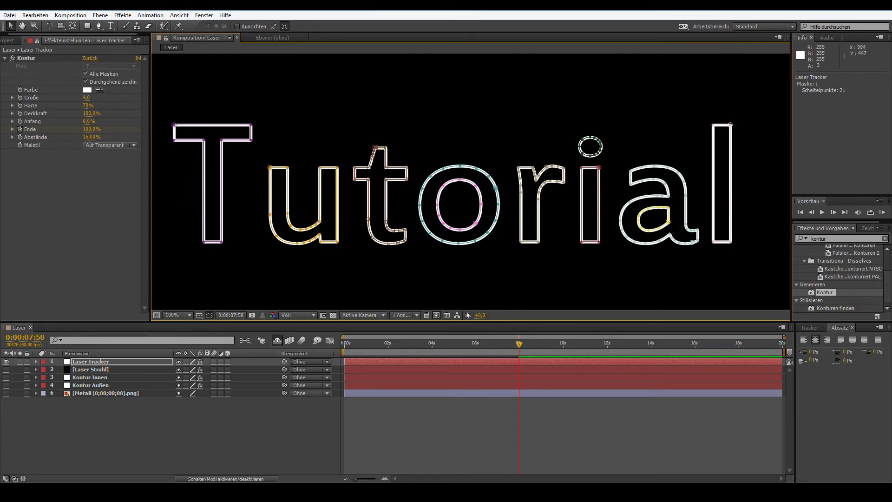
- Set new first vertices on the outer and inner o masks
right_click(462, 207)
mouse_move(557, 133)
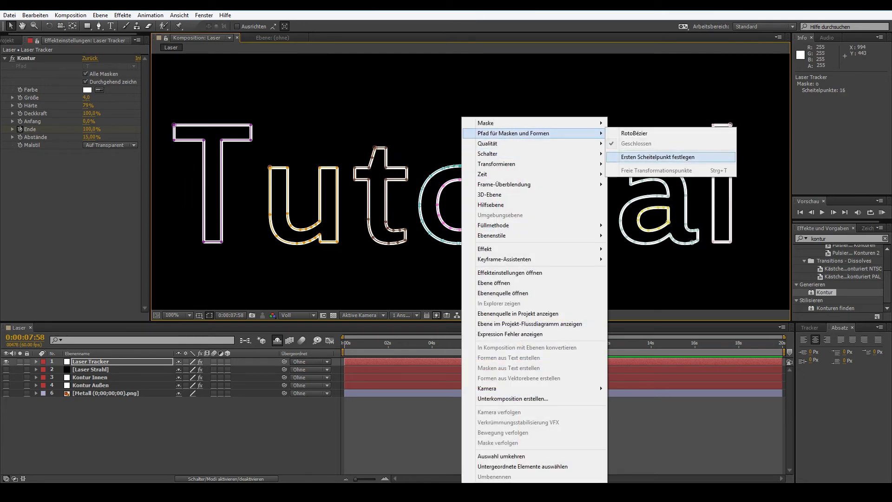
left_click(669, 157)
right_click(461, 221)
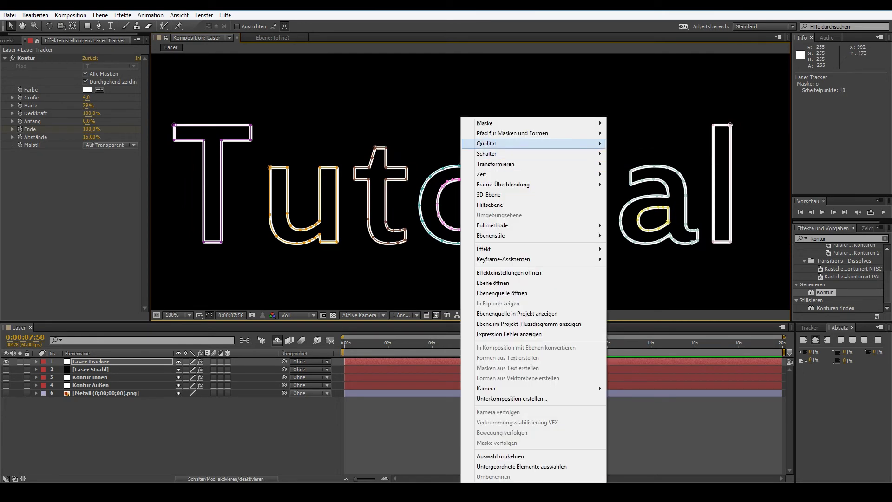
mouse_move(557, 133)
left_click(669, 157)
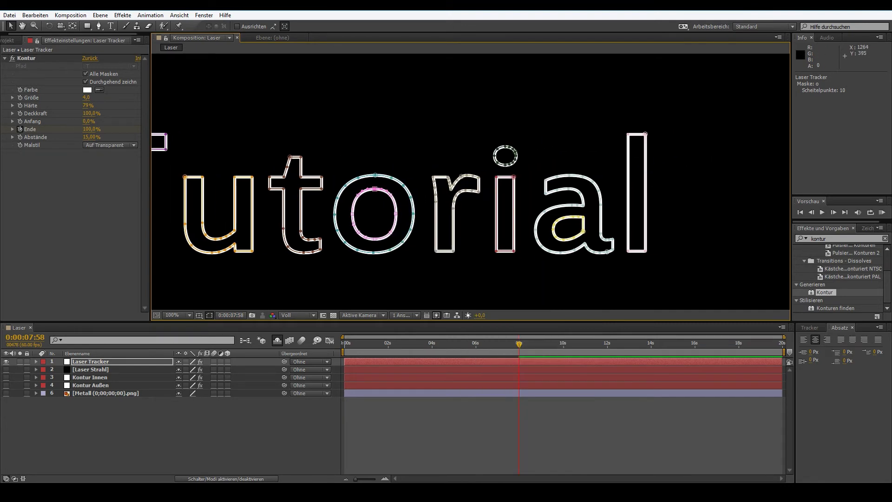
- At 200% view, set new first vertices on the r, i-dot and i masks
key("period")
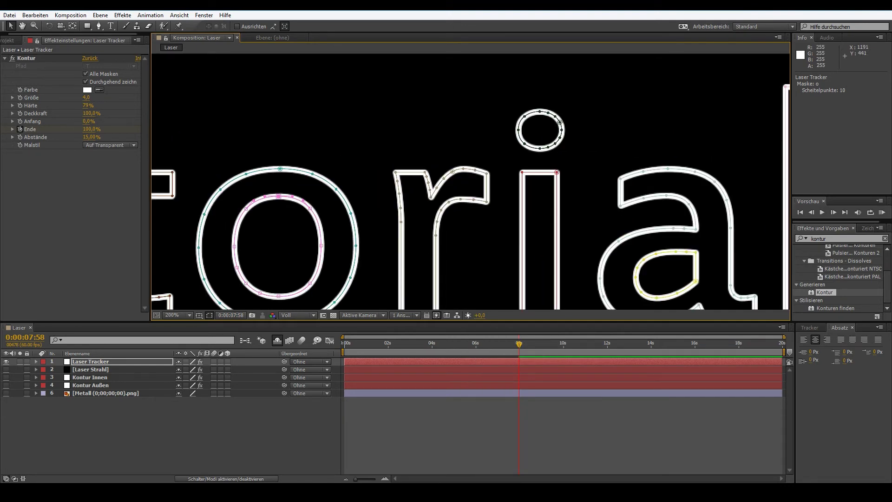
right_click(464, 170)
mouse_move(521, 132)
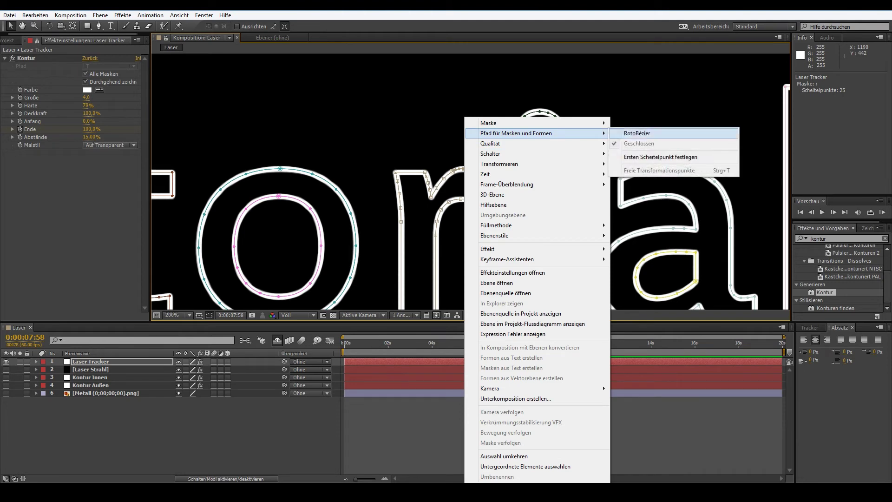
left_click(669, 157)
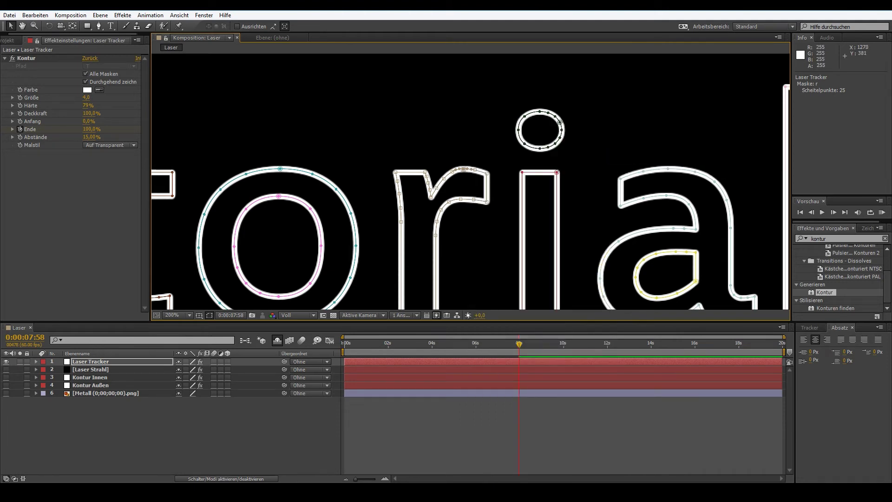
right_click(560, 121)
mouse_move(581, 125)
left_click(718, 152)
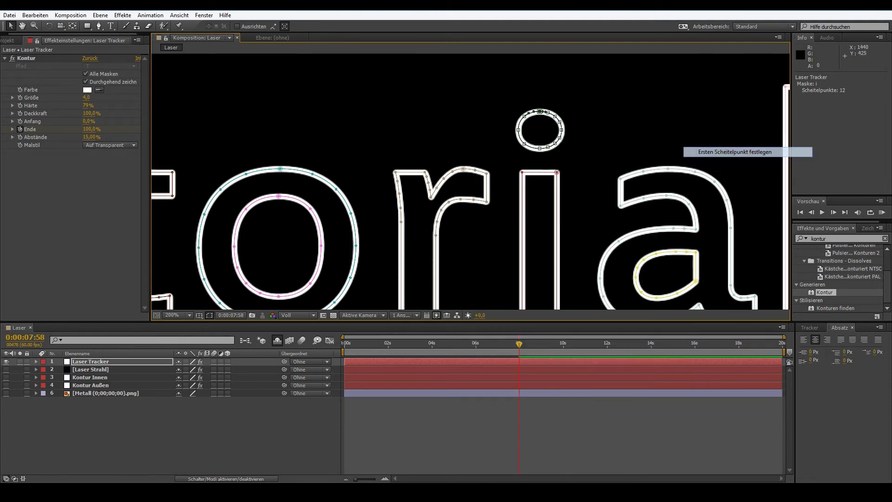
right_click(523, 117)
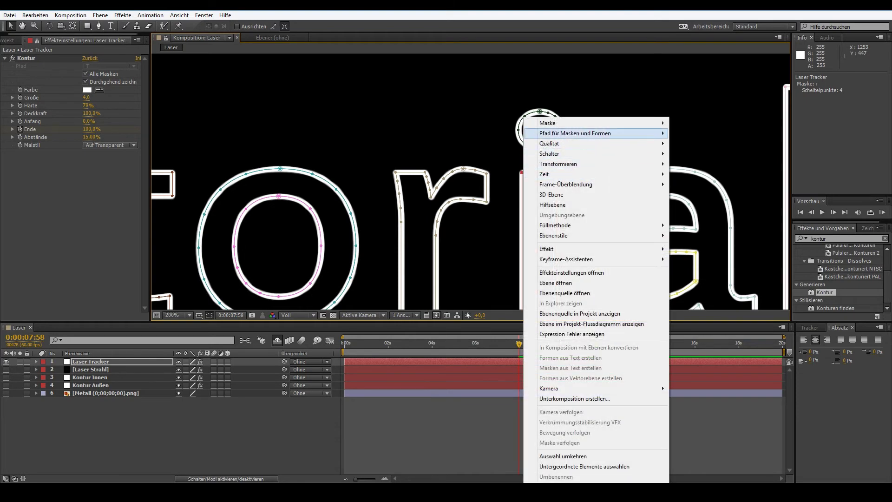
mouse_move(558, 133)
left_click(719, 156)
- Set new first vertices on the outer a, inner a and l masks
scroll(719, 157, "right", 5)
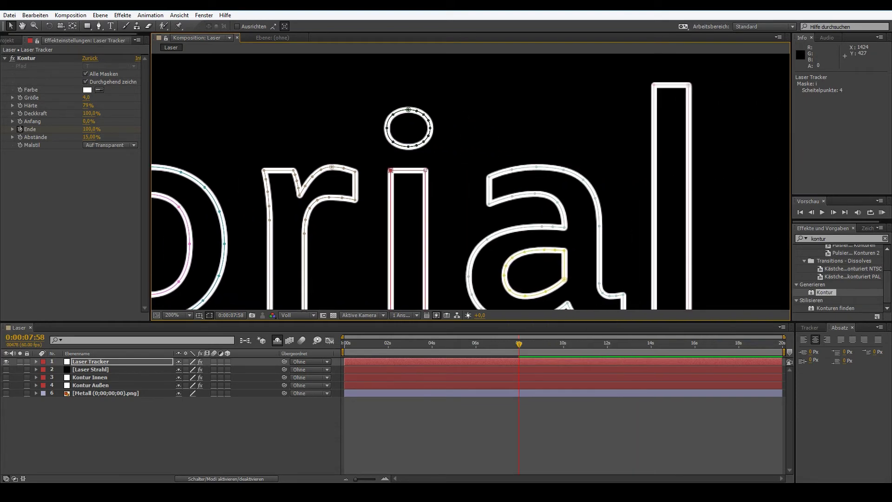
right_click(536, 166)
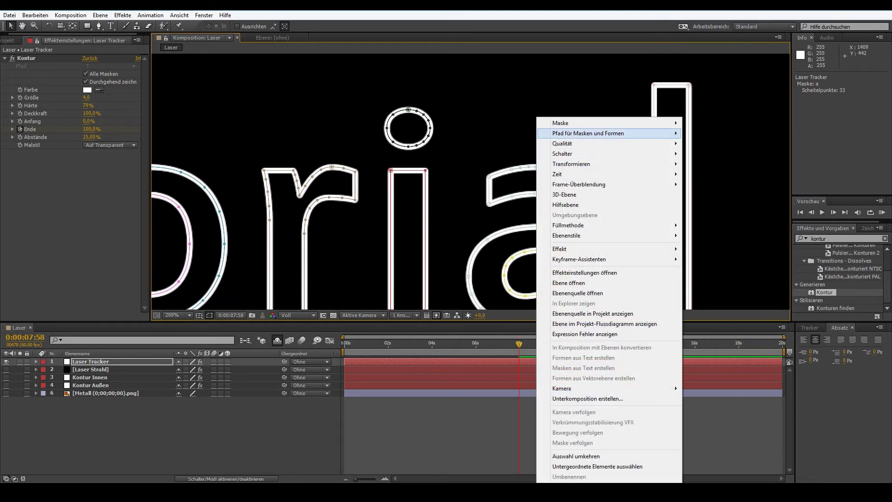
mouse_move(558, 133)
left_click(719, 156)
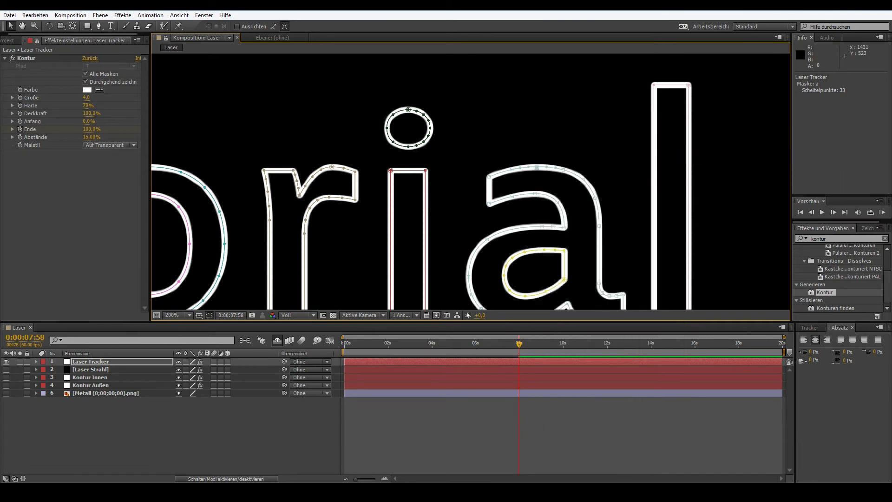
scroll(465, 181, "down", 2)
scroll(465, 181, "right", 1)
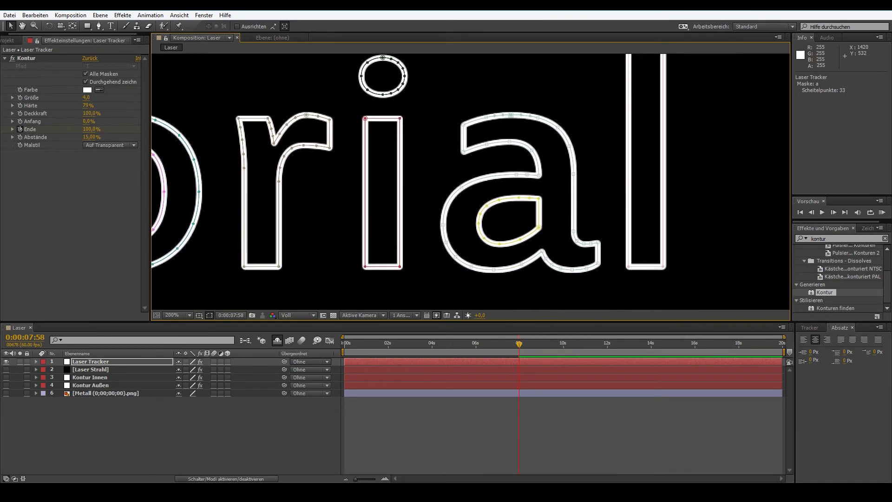
right_click(520, 116)
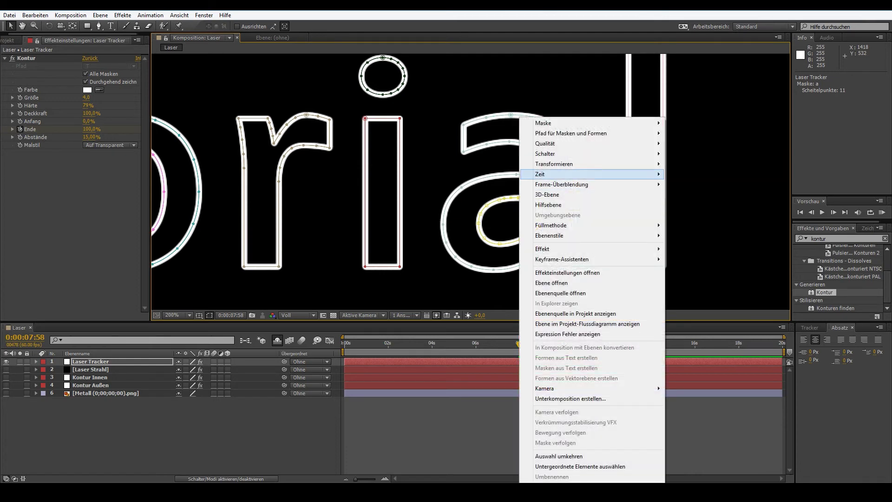
mouse_move(572, 133)
left_click(716, 157)
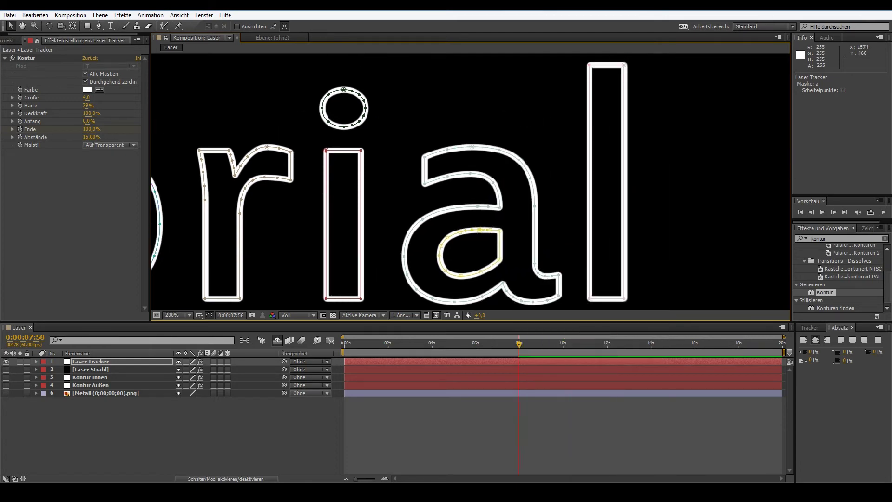
scroll(464, 181, "up", 3)
scroll(465, 182, "right", 2)
right_click(514, 117)
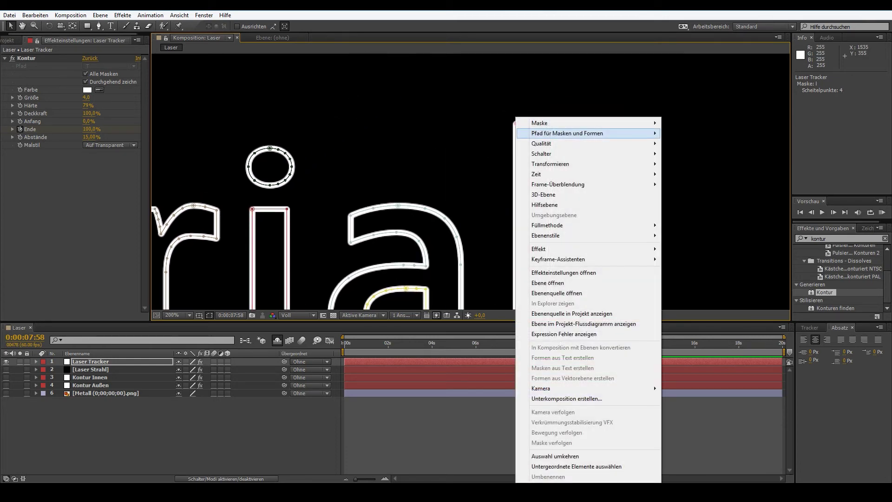
mouse_move(571, 133)
left_click(715, 157)
scroll(559, 165, "down", 2)
scroll(559, 164, "down", 2)
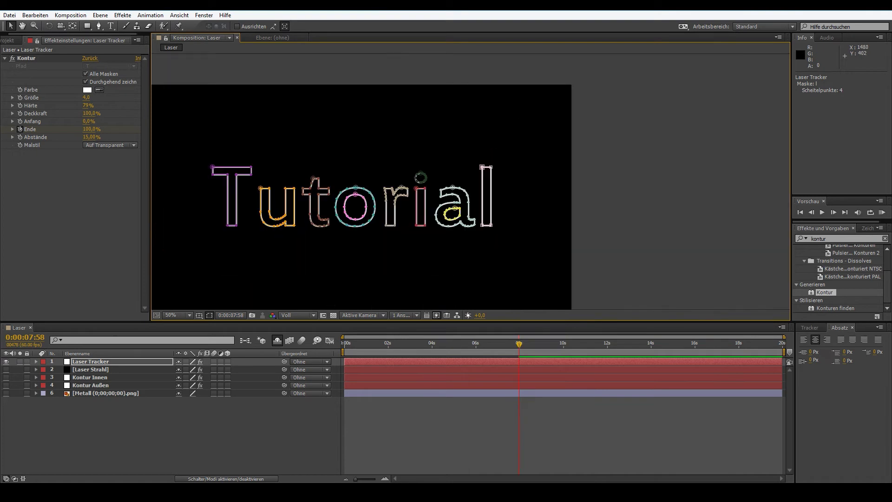
scroll(559, 164, "down", 1)
scroll(560, 165, "down", 1)
scroll(460, 179, "up", 1)
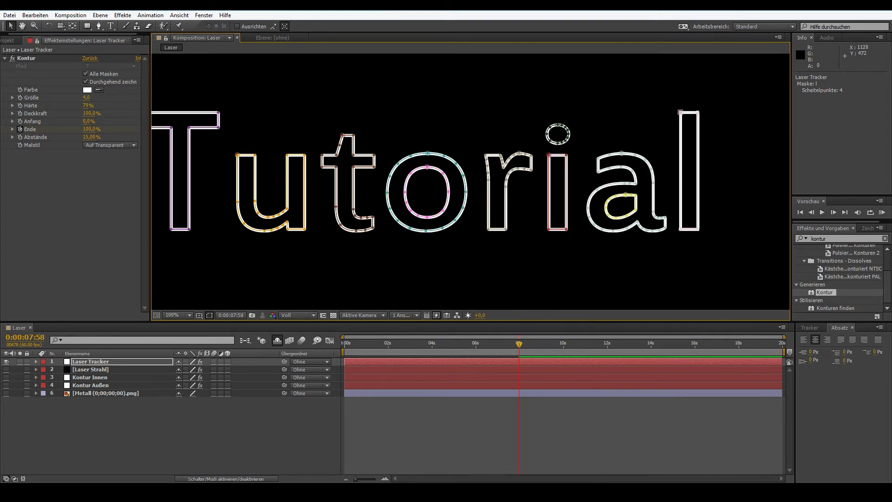
scroll(461, 179, "down", 1)
- Turn on Kontur Innen and inspect its effects, then reselect Laser Tracker, zoom out and deselect
left_click(321, 295)
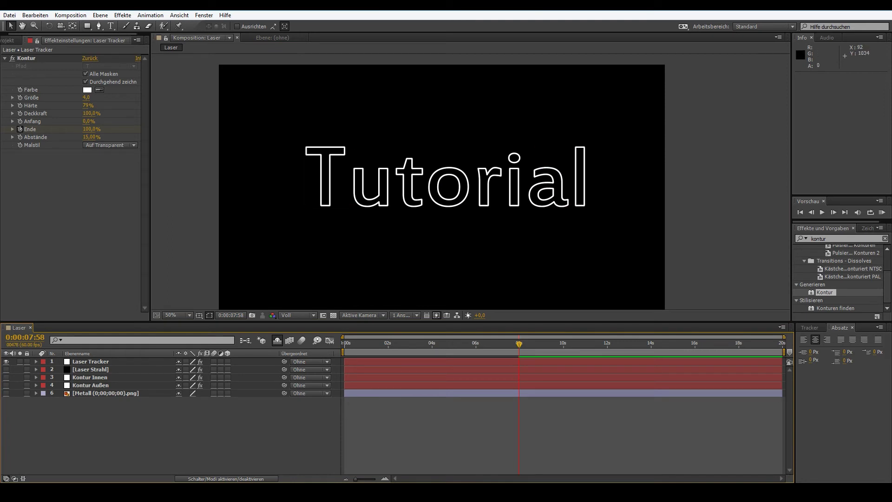
left_click(6, 377)
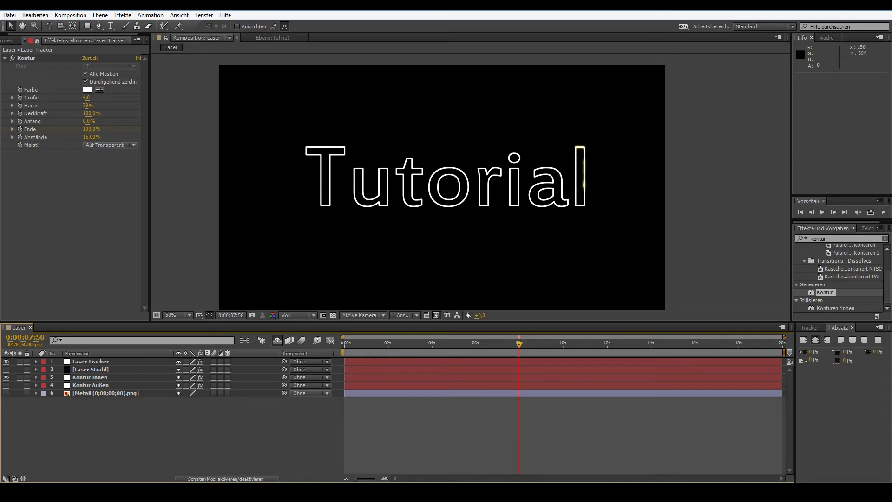
key("period")
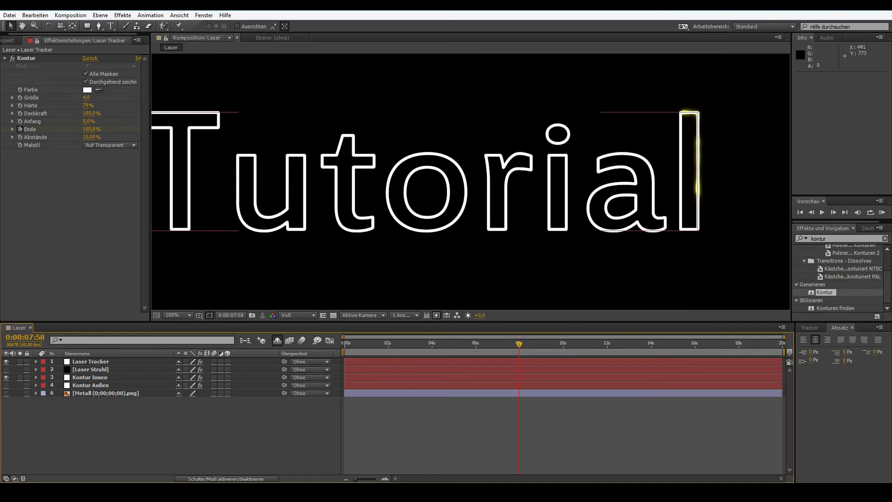
left_click(90, 377)
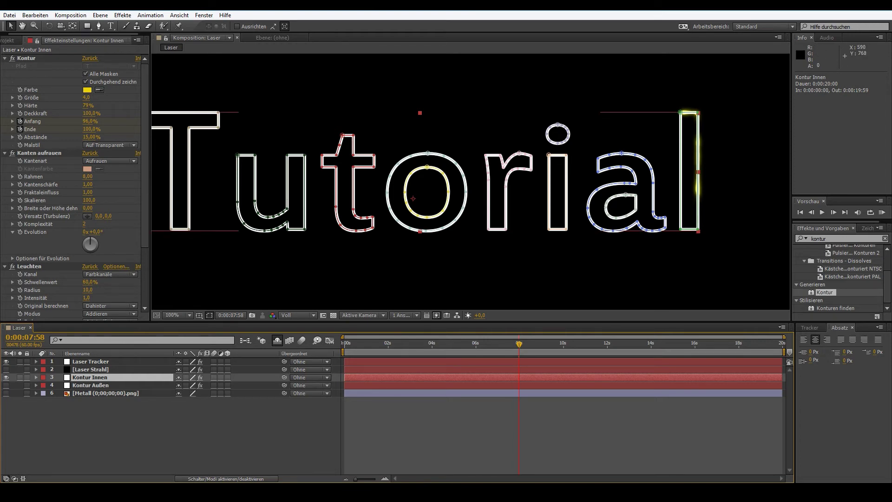
left_click(91, 361)
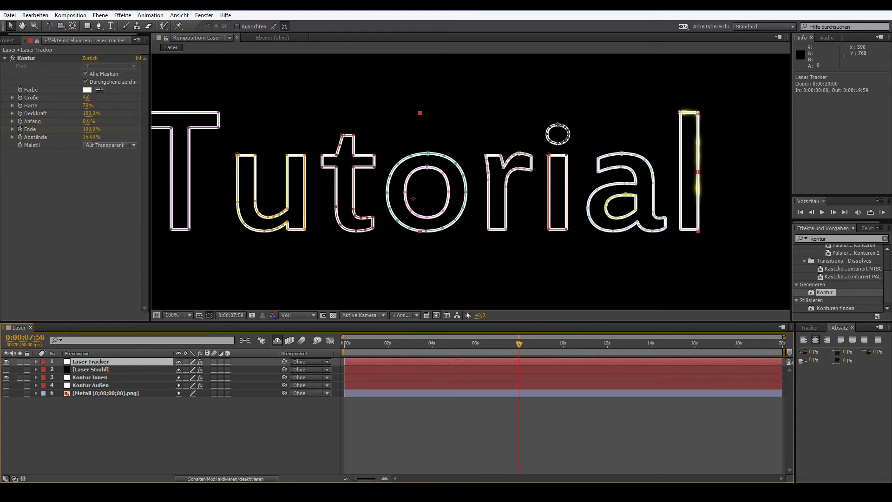
key("comma")
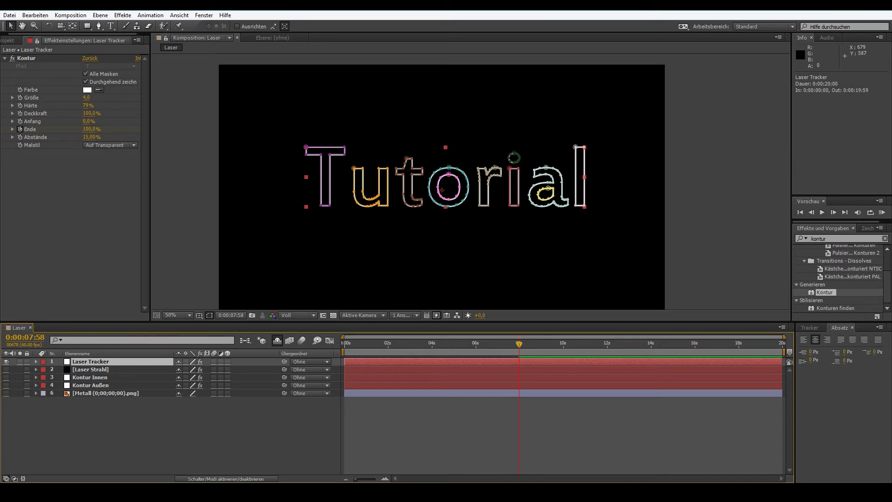
key("ctrl+shift+a")
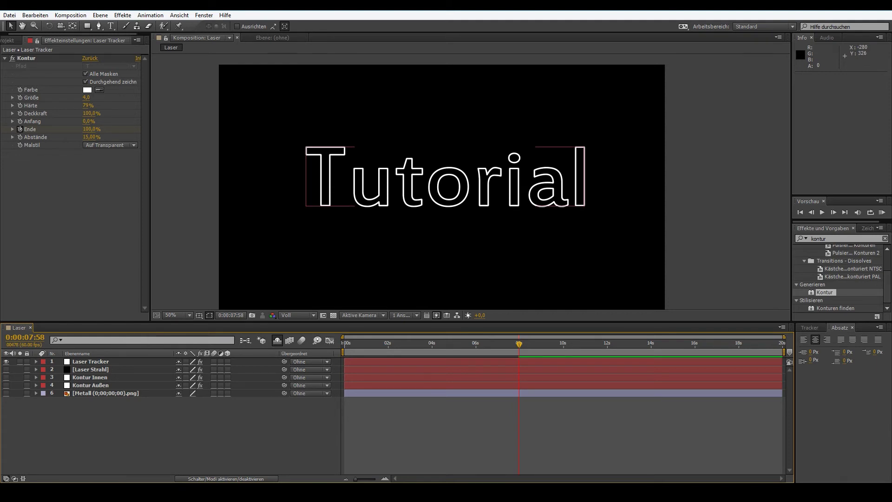
- Reveal the Kontur effect properties on Laser Tracker and return the time to 0 seconds
left_click(36, 361)
left_click(44, 377)
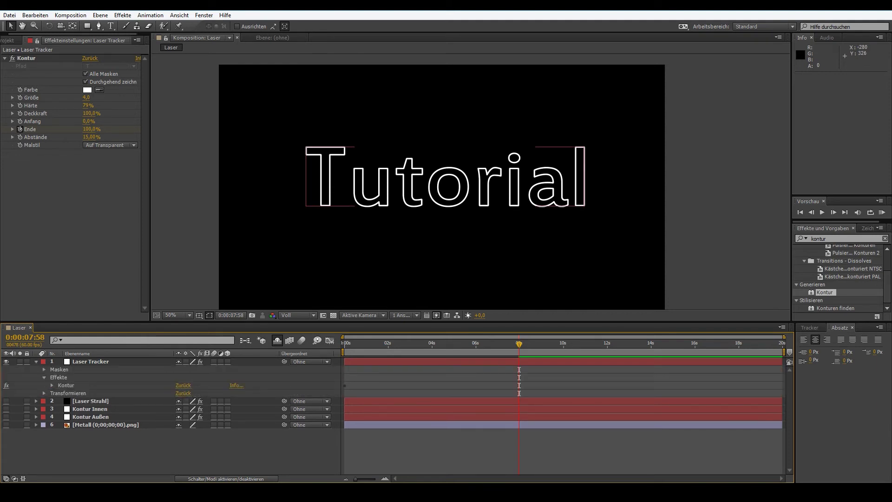
left_click(52, 385)
scroll(167, 418, "down", 2)
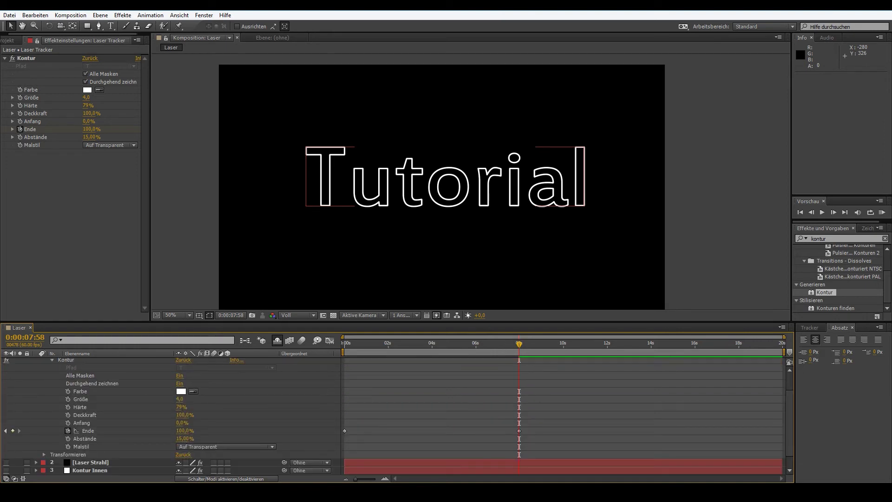
left_click_drag(519, 344, 345, 343)
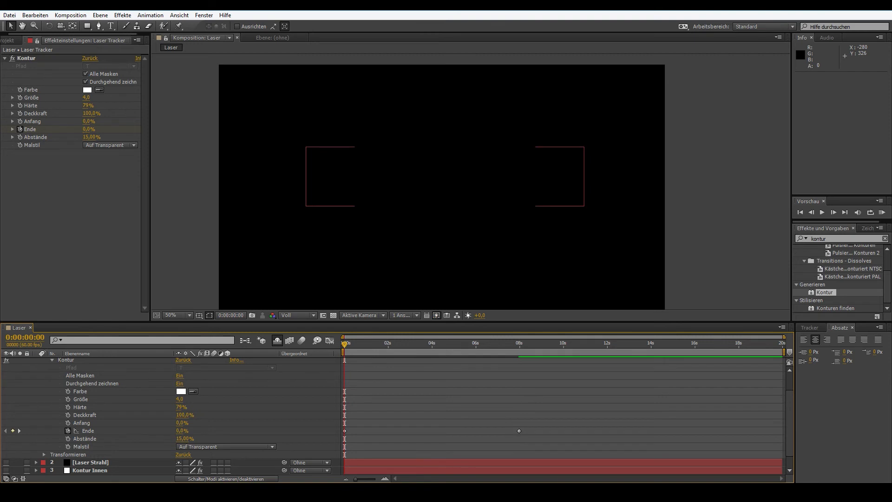
- Give Anfang the expression Ende minus 0.05, then preview the travelling laser dot
left_click(67, 423)
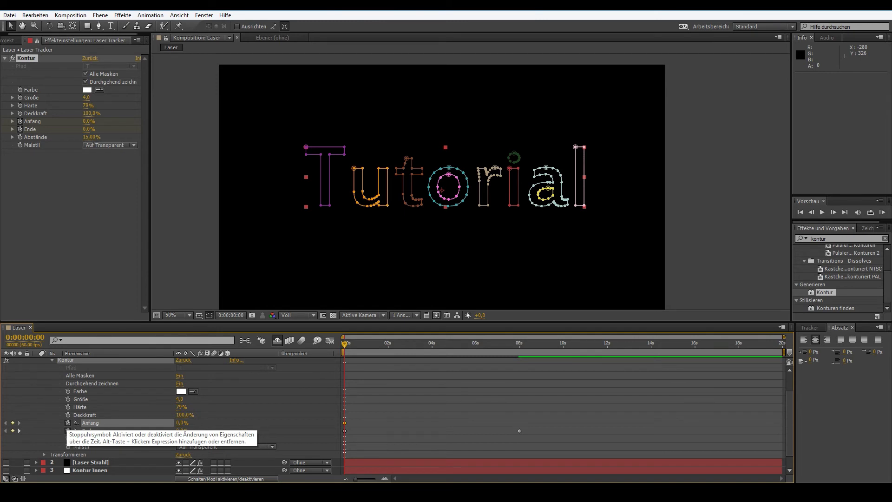
left_click(68, 423, "alt")
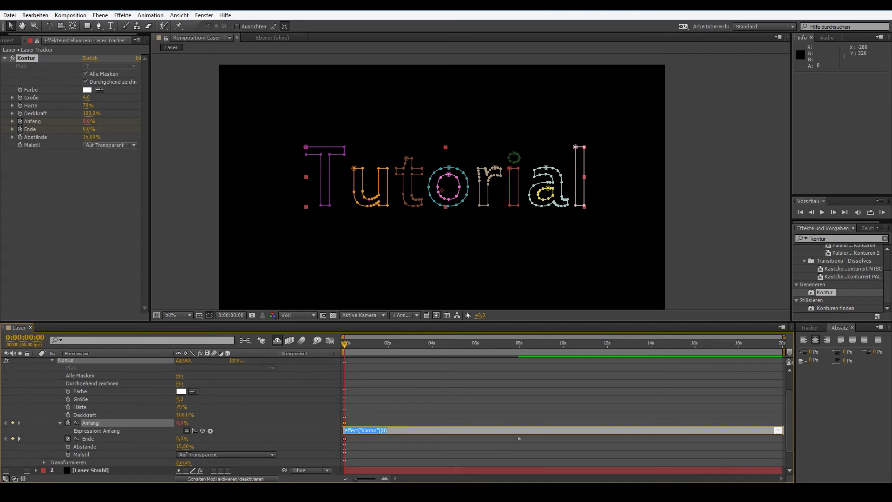
left_click_drag(202, 430, 116, 438)
type("0.05")
key("KP_Enter")
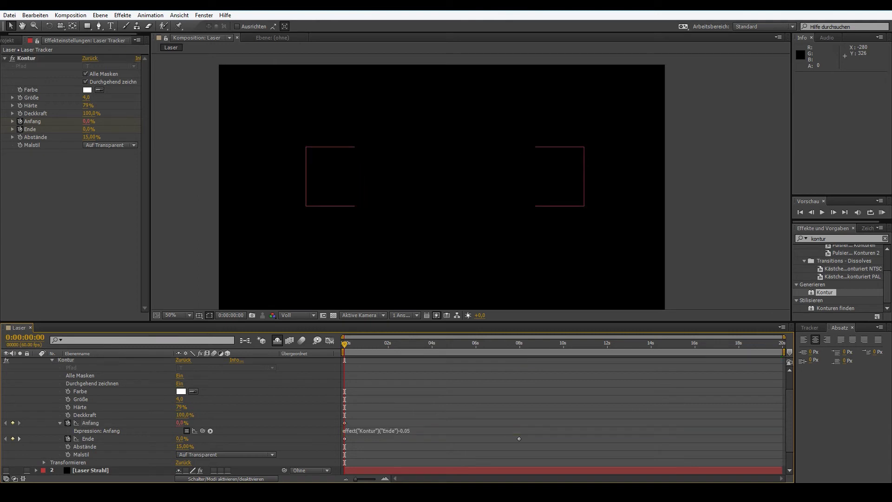
key("space")
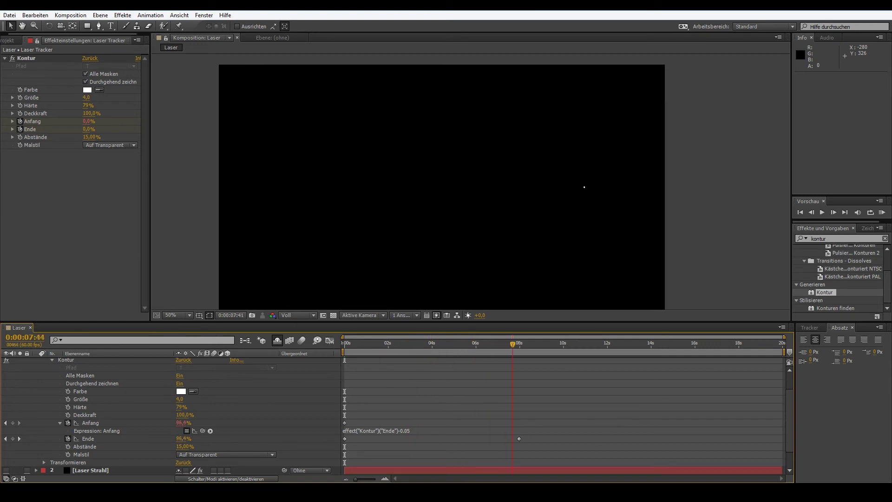
key("space")
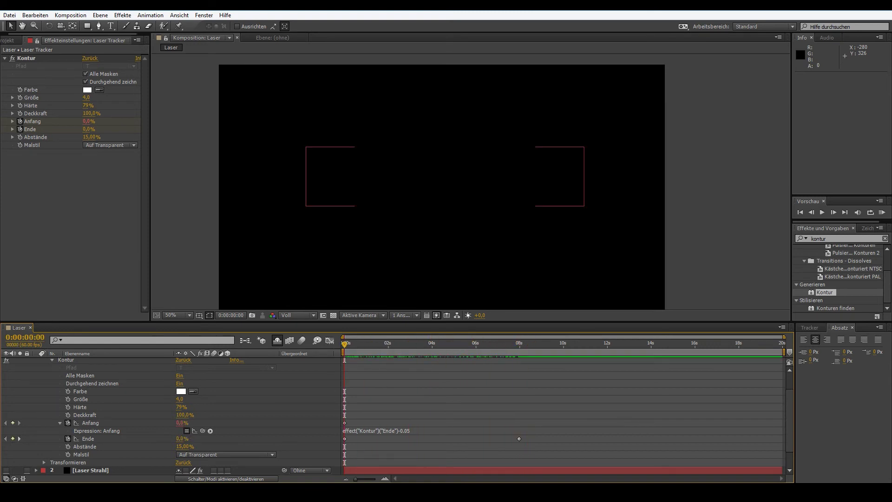
scroll(167, 413, "up", 2)
- Move to 0:00:02:20 and zoom the composition view in and out to inspect the laser dot
left_click(36, 361)
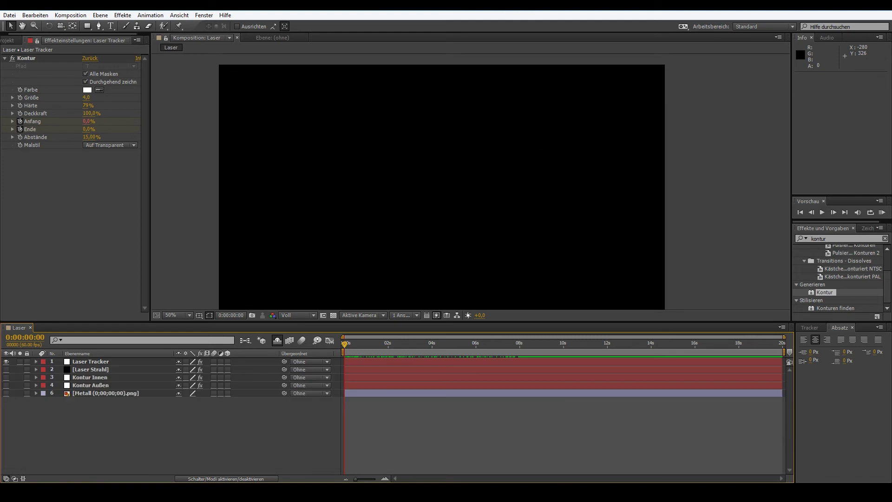
left_click(91, 361)
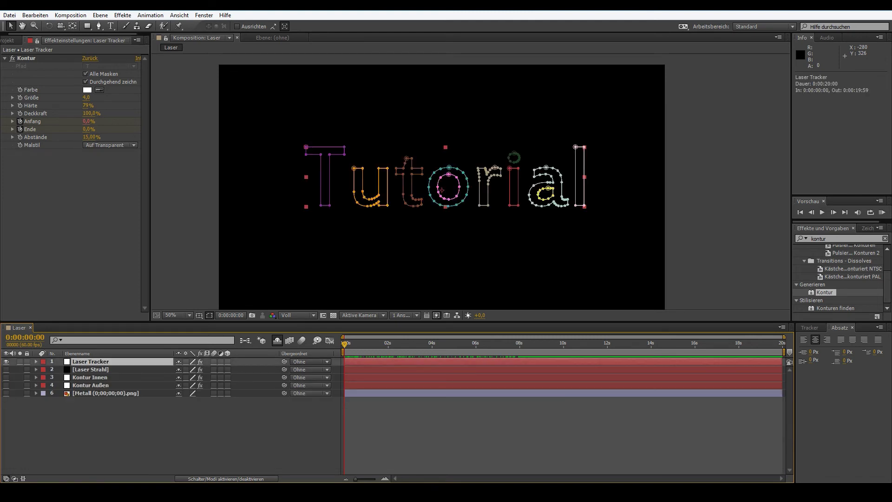
key("F2")
left_click_drag(344, 344, 395, 343)
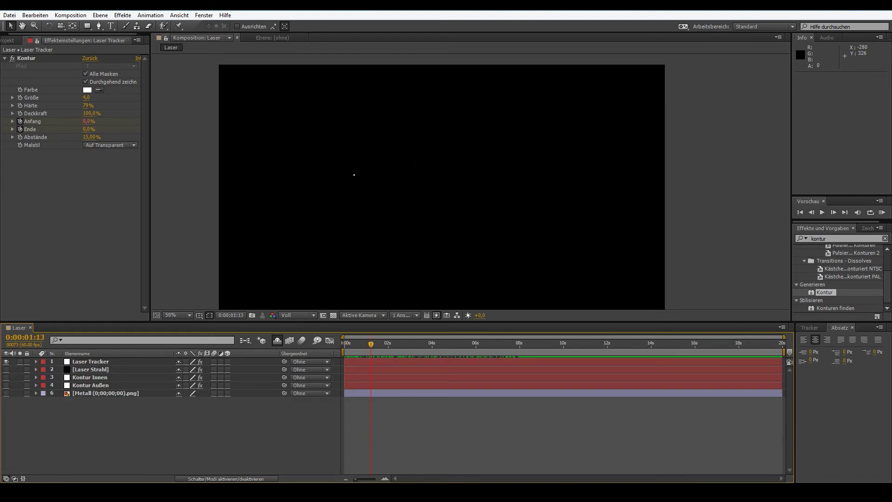
key("period")
key("period")
key("comma")
key("comma")
key("comma")
key("period")
key("comma")
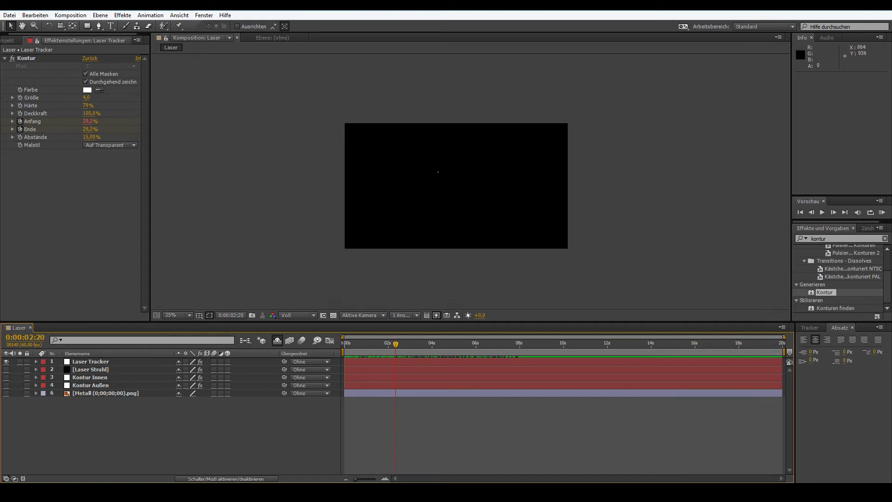
key("period")
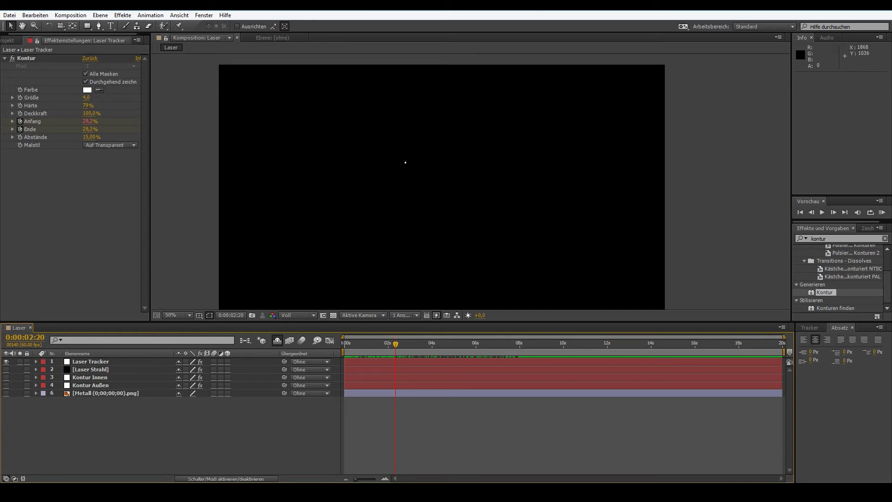
- Close and reopen the Tracker panel from the Window menu
left_click(809, 328)
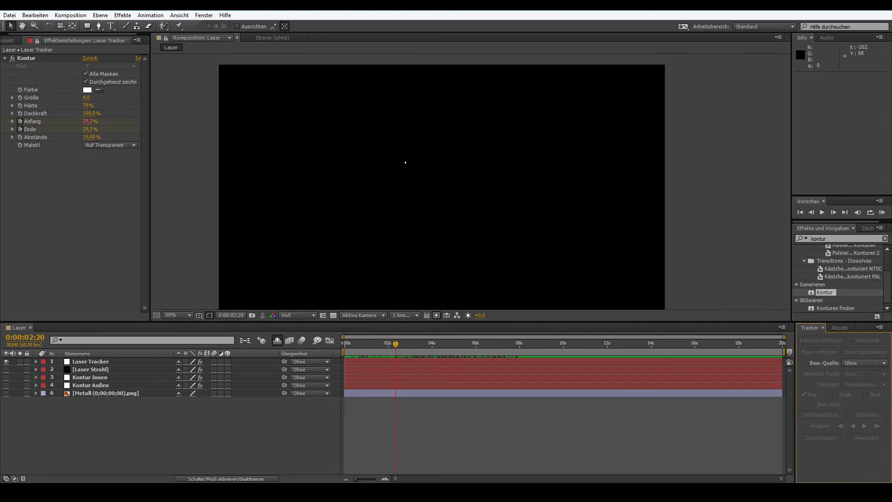
left_click(204, 15)
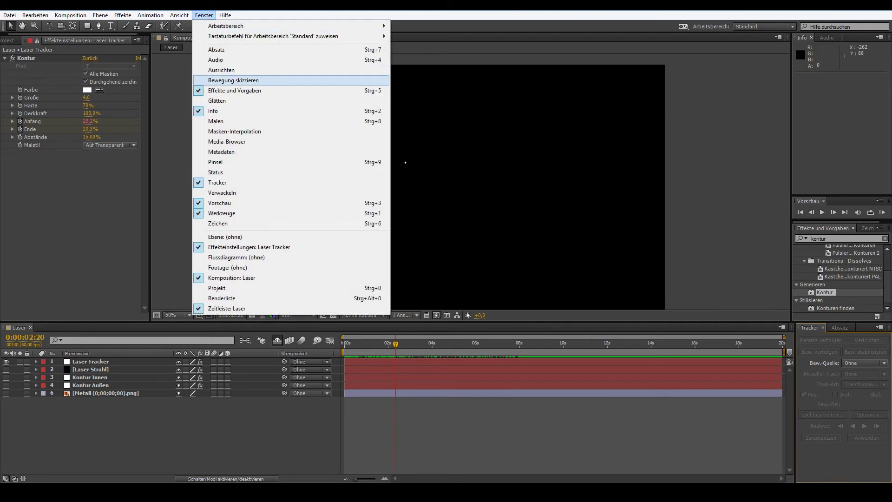
left_click(218, 182)
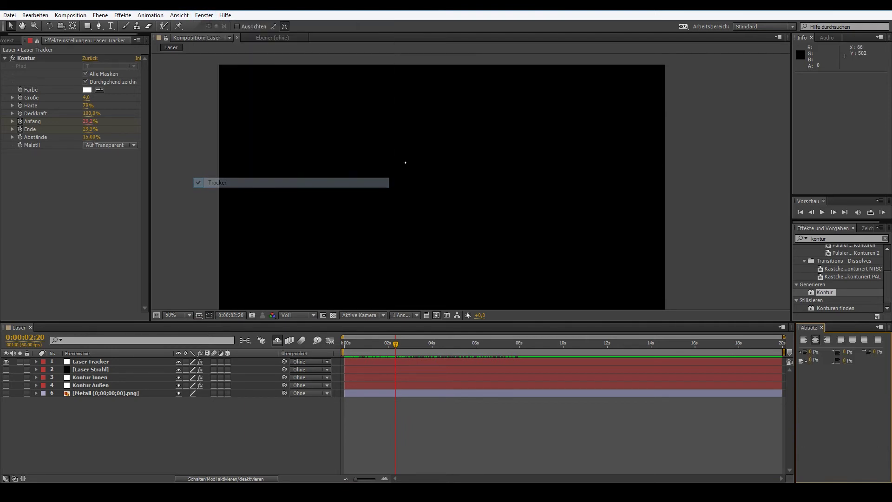
left_click(204, 15)
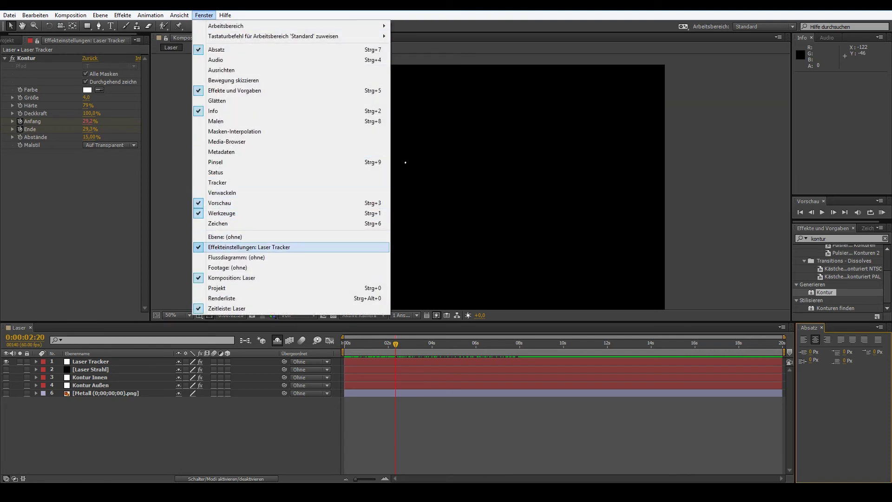
left_click(217, 182)
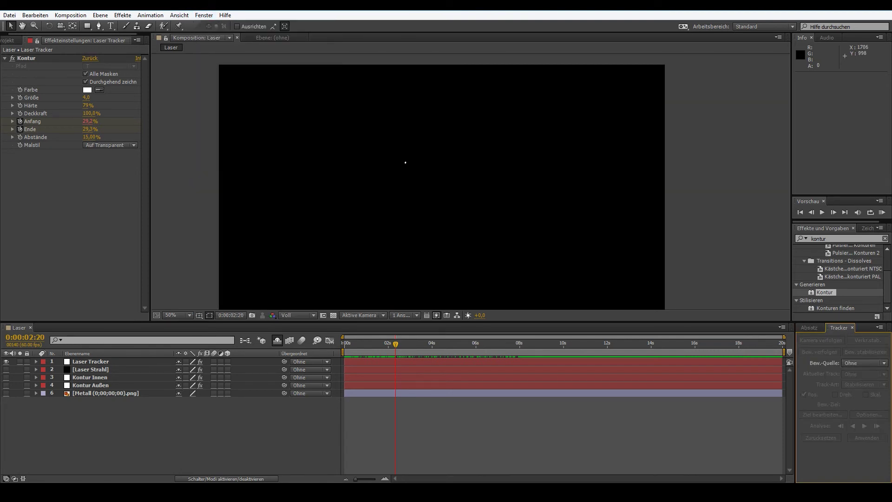
- Select Laser Tracker and undo, then redo, to restore Anfang's Ende-minus-0.05 expression
left_click(90, 361)
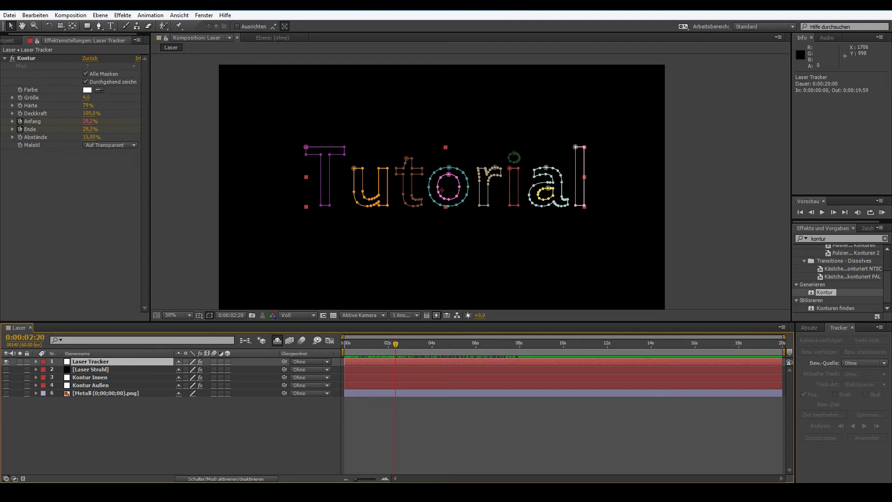
key("ctrl+c")
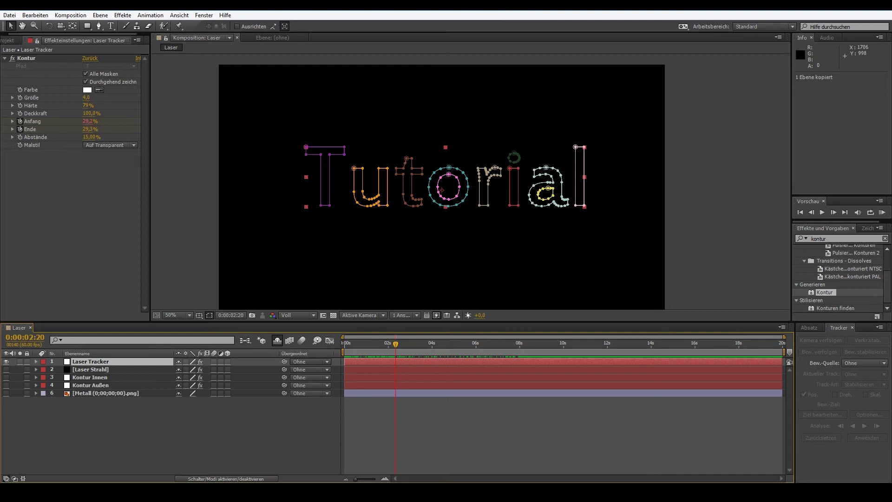
key("Home")
key("ctrl+z")
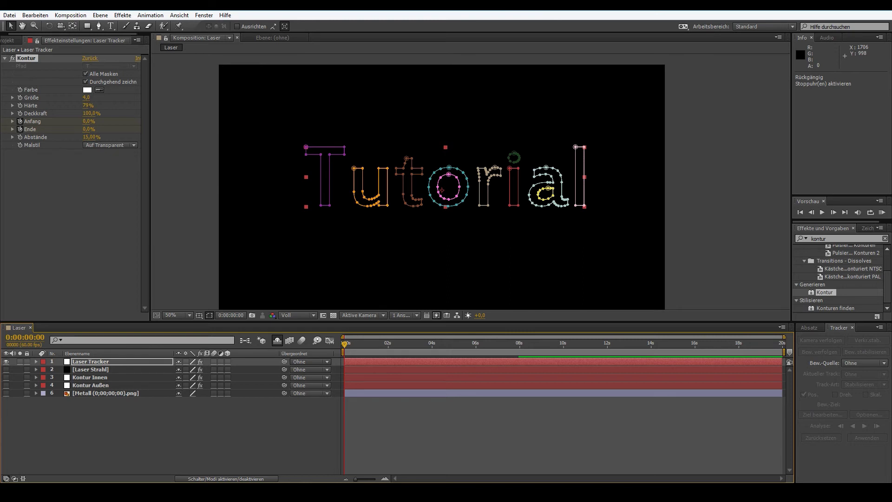
left_click(36, 362)
scroll(186, 413, "down", 1)
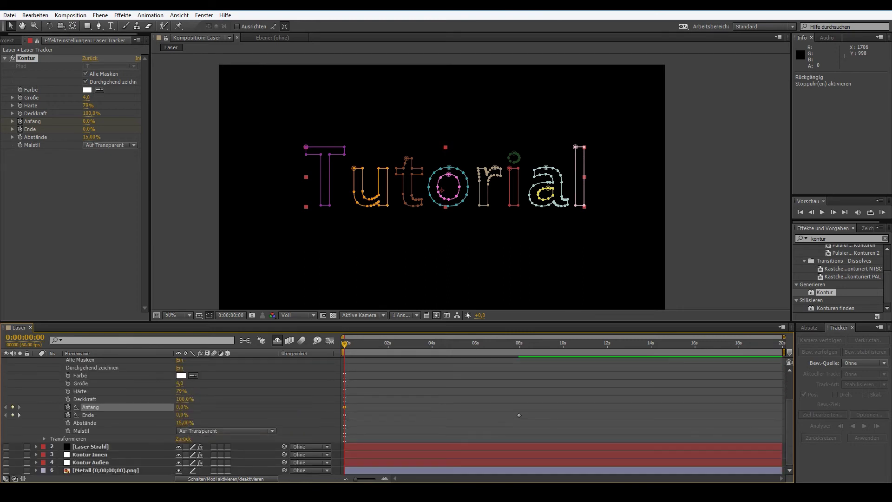
key("ctrl+z")
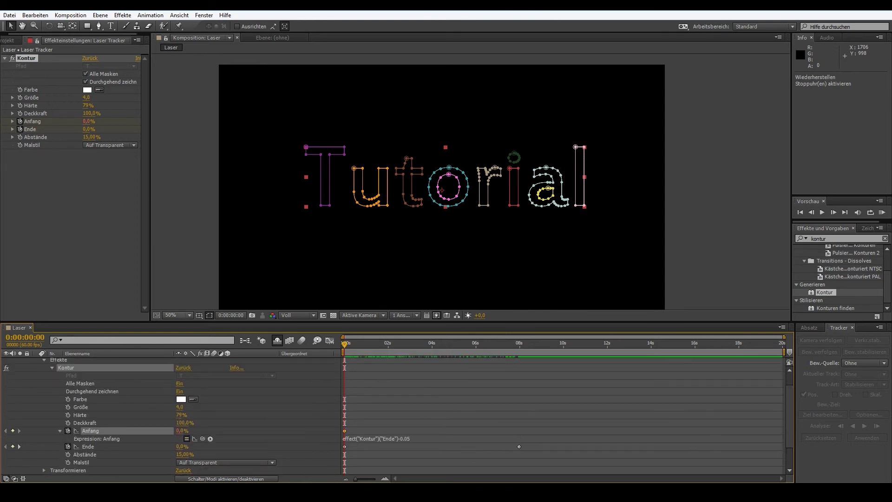
scroll(185, 413, "up", 1)
- Precompose the Laser Tracker layer as 'Laser Tracker', moving all attributes into the new composition
left_click(35, 361)
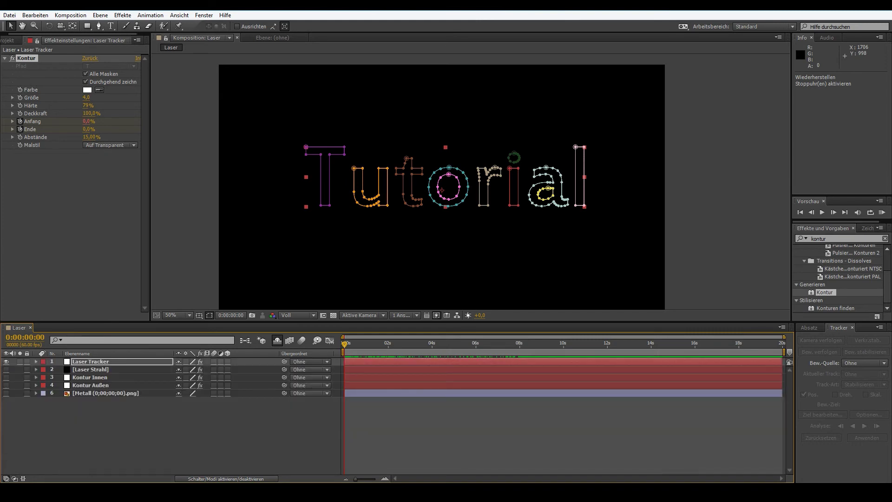
right_click(91, 361)
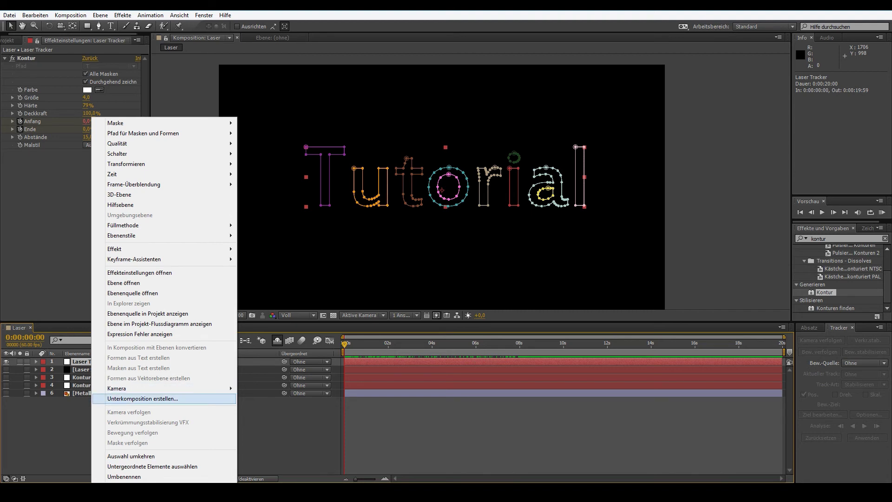
left_click(142, 398)
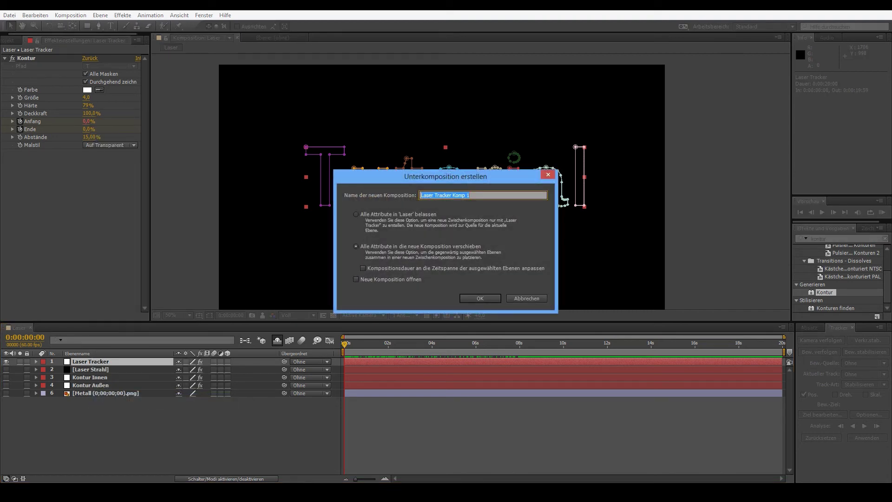
type("Lase")
type("r Tracker")
key("BackSpace")
key("BackSpace")
key("BackSpace")
key("BackSpace")
key("BackSpace")
key("BackSpace")
type("racker")
key("Return")
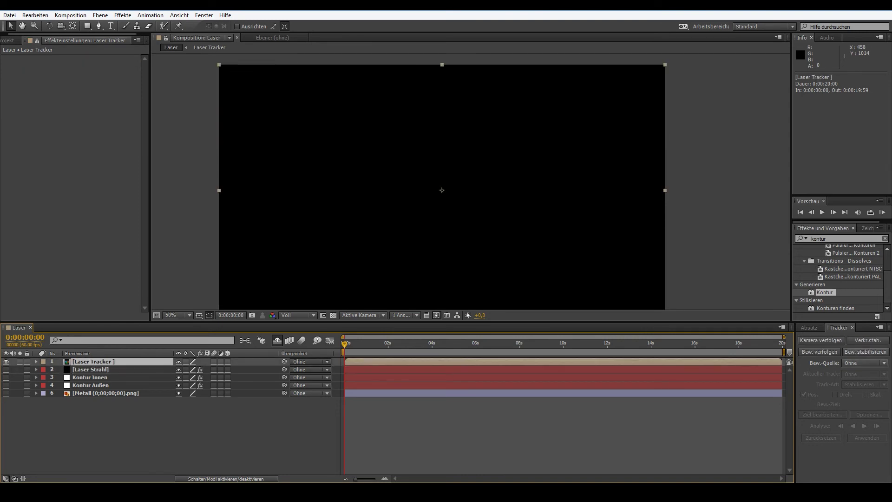
- Set Laser Tracker as the Tracker's motion source and start a position track
left_click(863, 363)
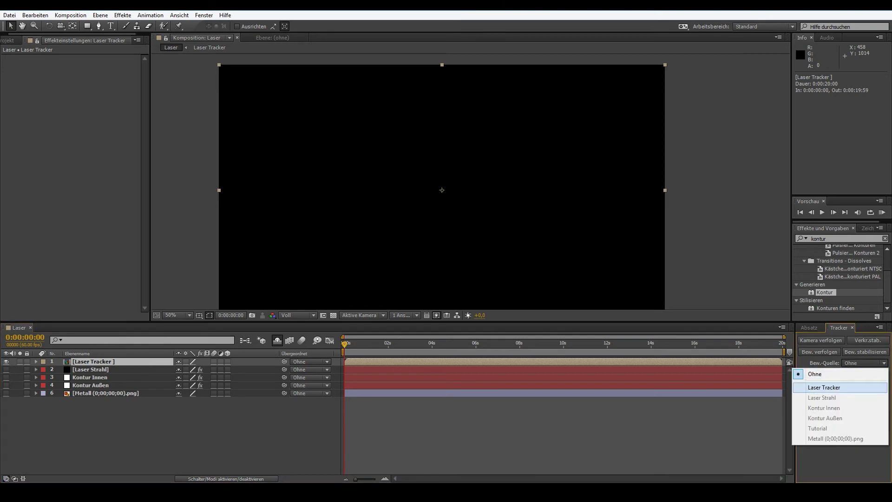
left_click(824, 387)
left_click(863, 374)
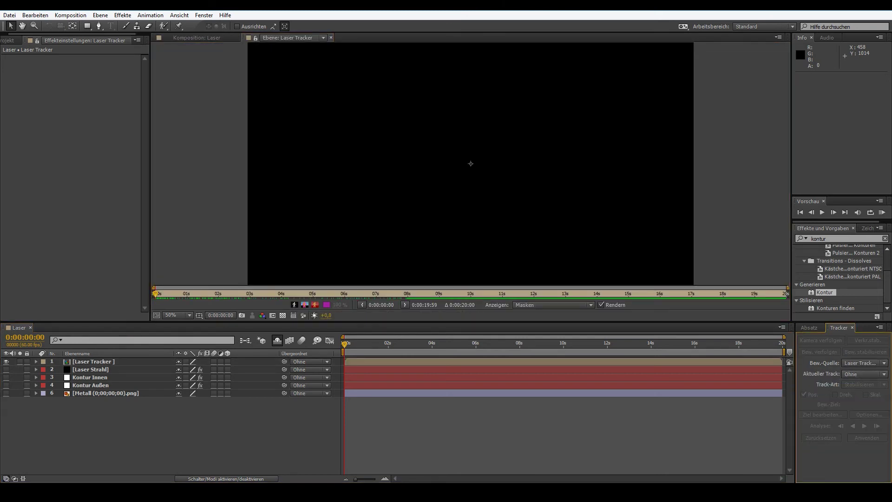
left_click(93, 361)
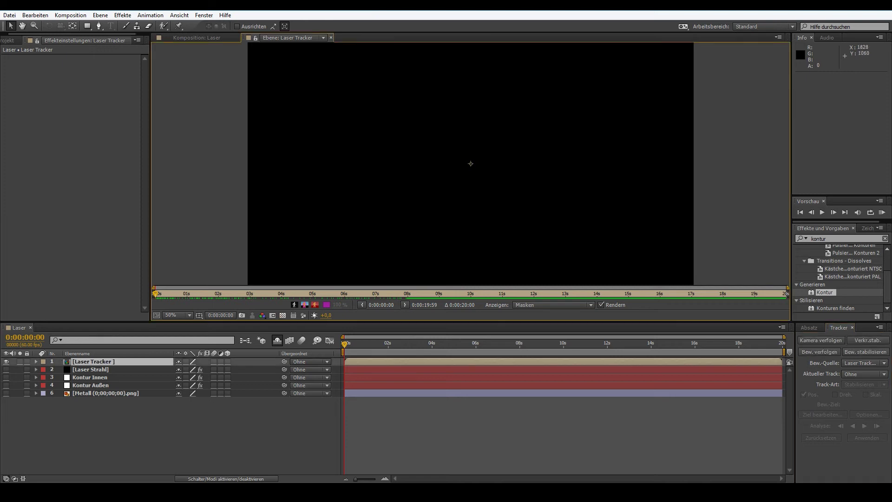
left_click(819, 352)
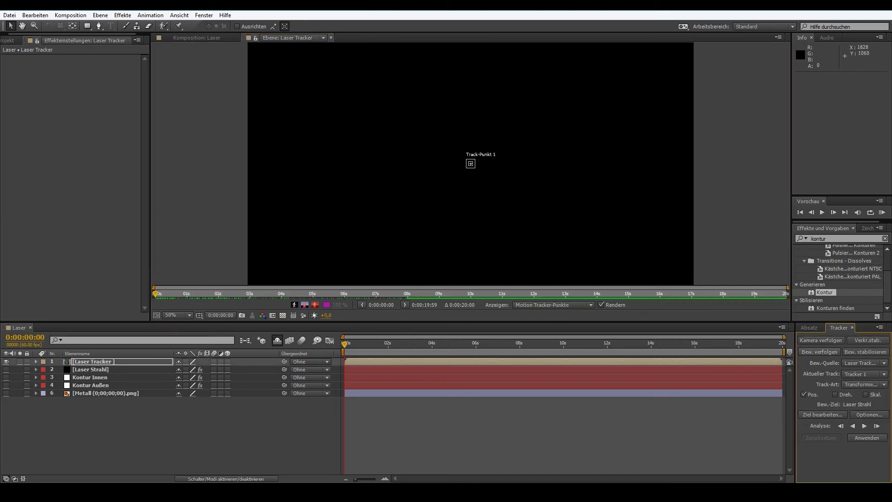
- Zoom the layer view and timeline down to frames and advance one frame to the laser dot
key("period")
key("period")
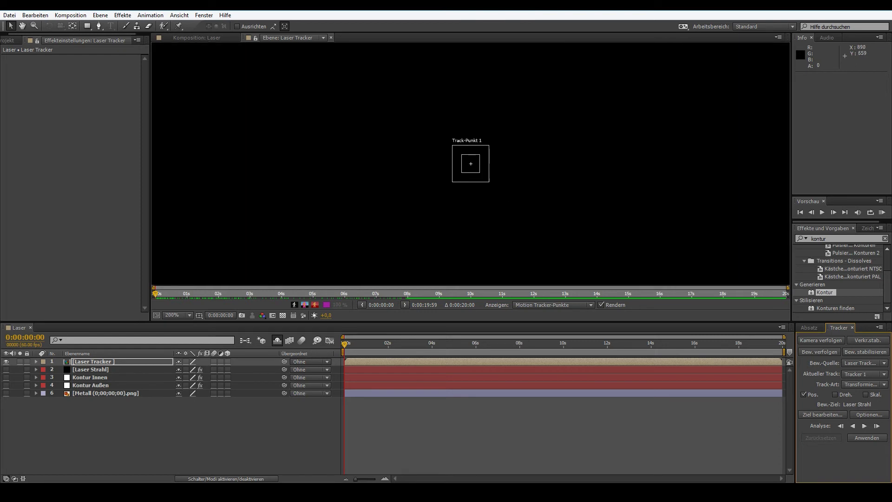
key("semicolon")
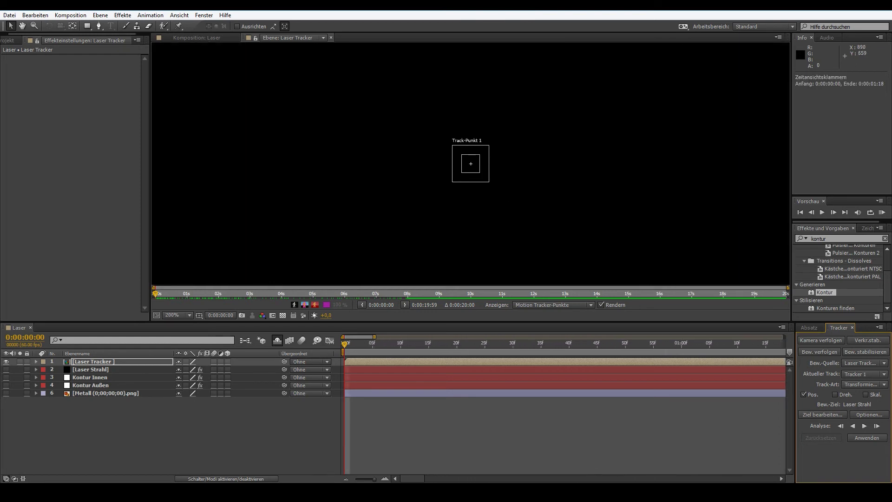
key("equal")
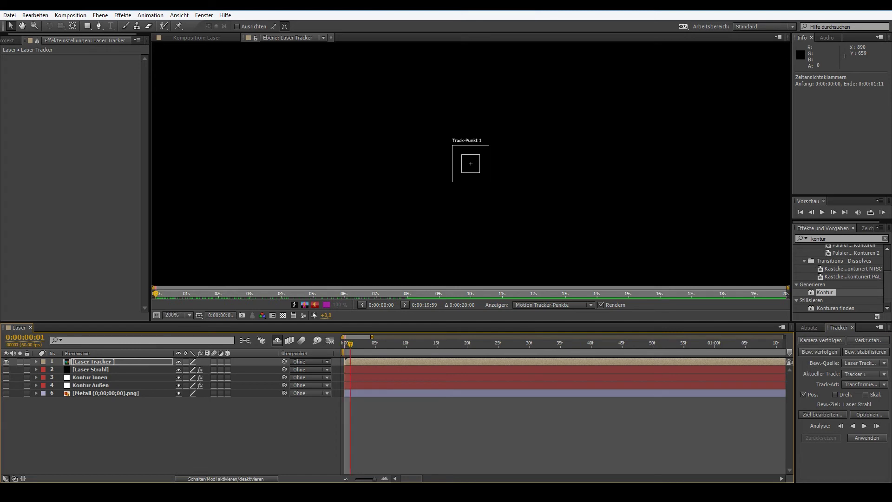
key("Page_Down")
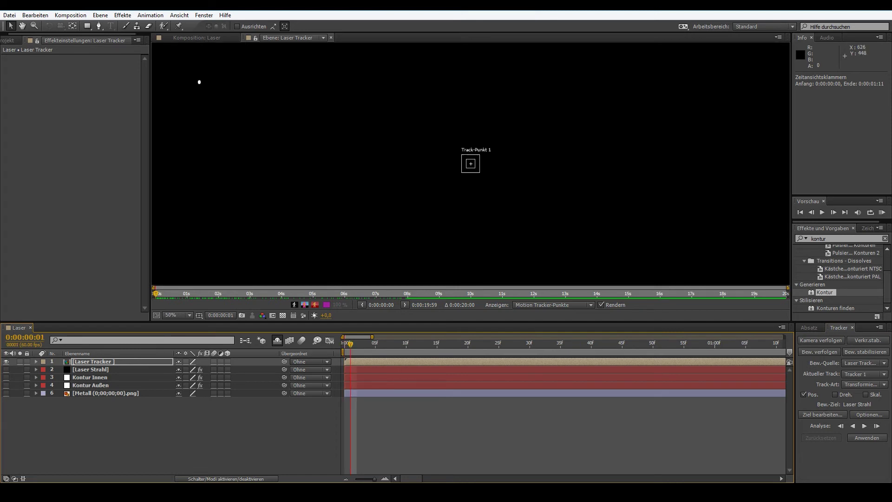
key("comma")
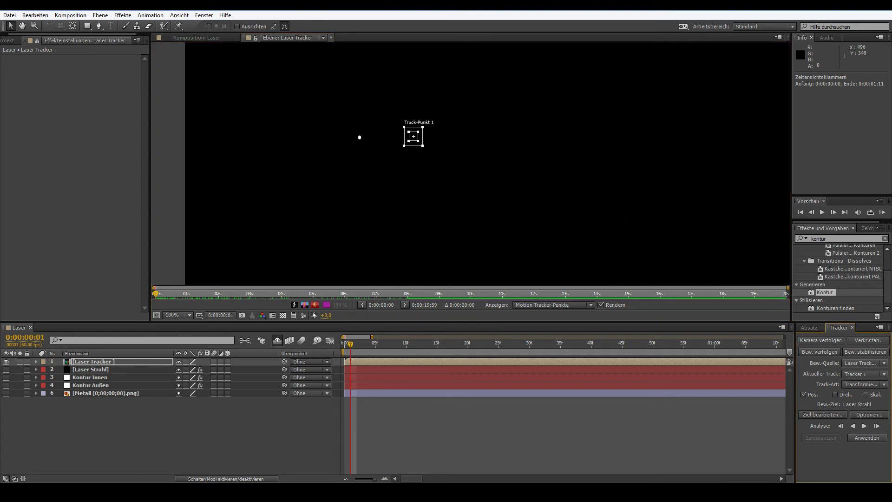
key("ctrl+z")
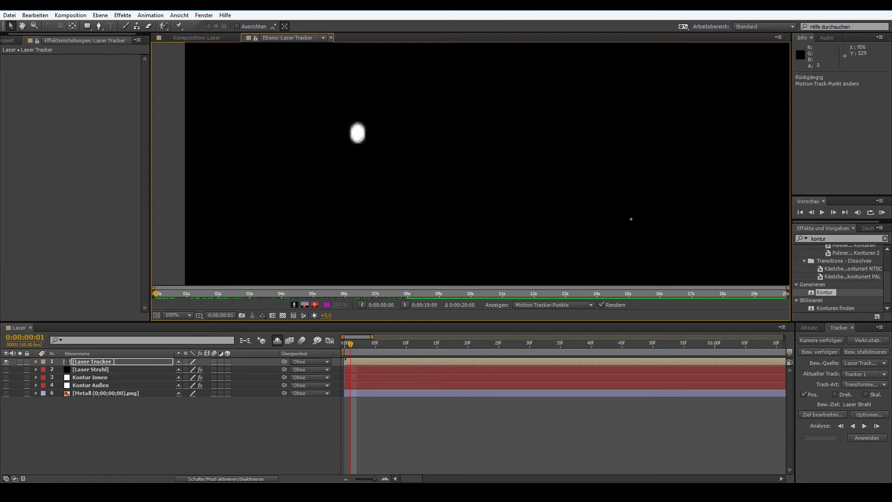
- Select Track-Punkt 1 and centre its feature box on the laser dot
left_click(360, 138)
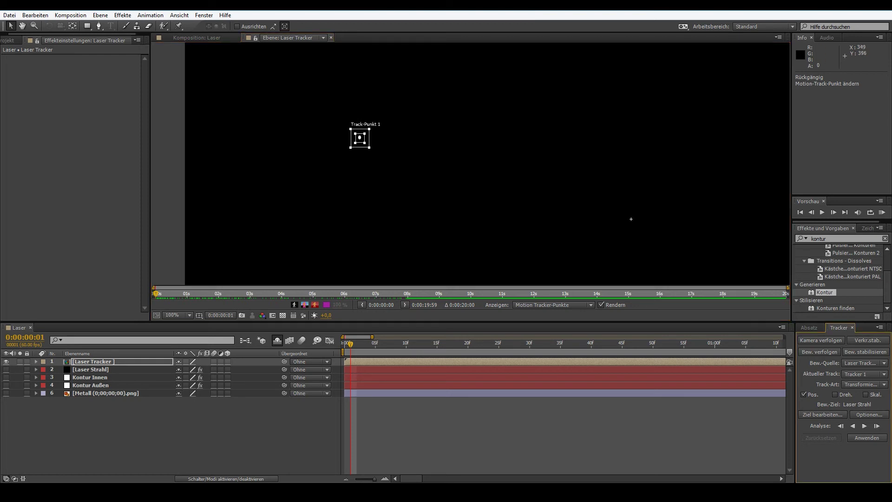
scroll(358, 138, "up", 2)
scroll(358, 138, "up", 1)
scroll(358, 138, "up", 1)
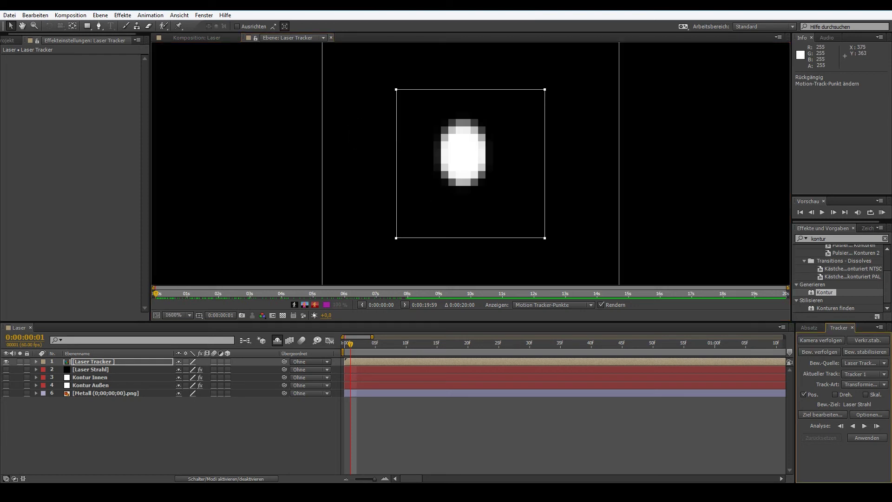
left_click_drag(470, 164, 466, 155)
scroll(467, 158, "down", 6)
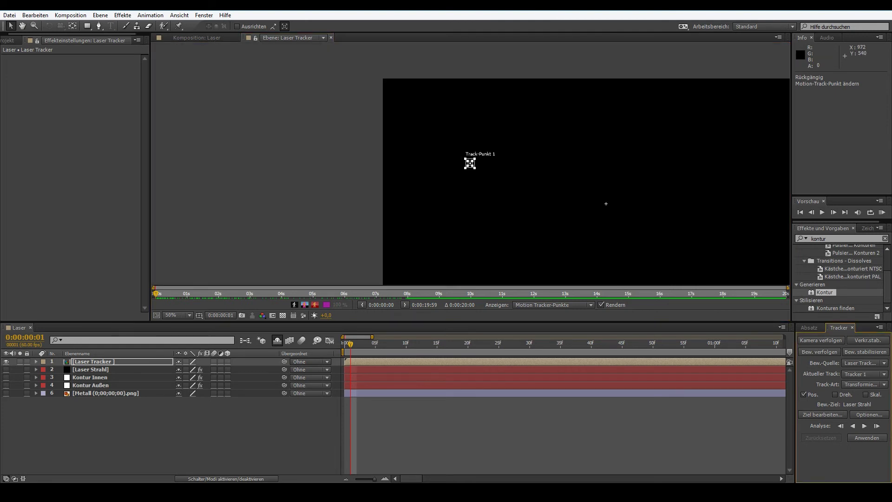
left_click_drag(608, 204, 604, 201)
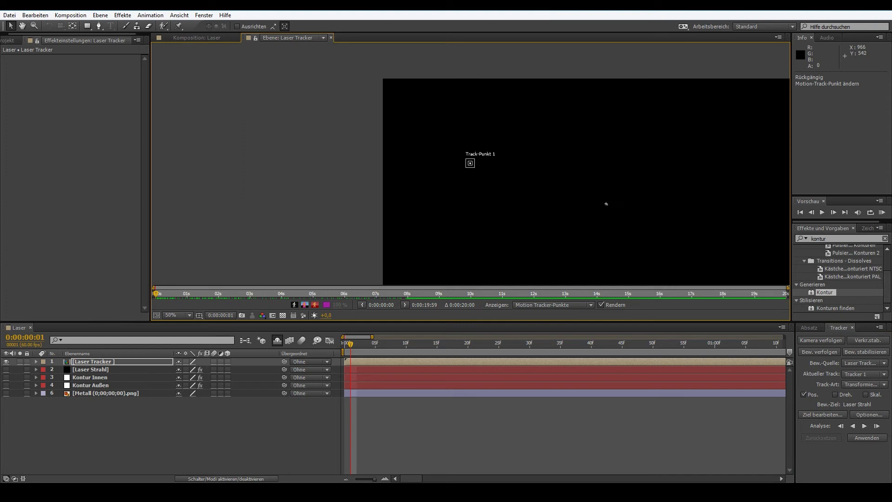
key("ctrl+a")
- Stretch the search region into a wide rectangle over the text, then pan out to the whole frame
scroll(469, 163, "up", 3)
scroll(470, 163, "up", 3)
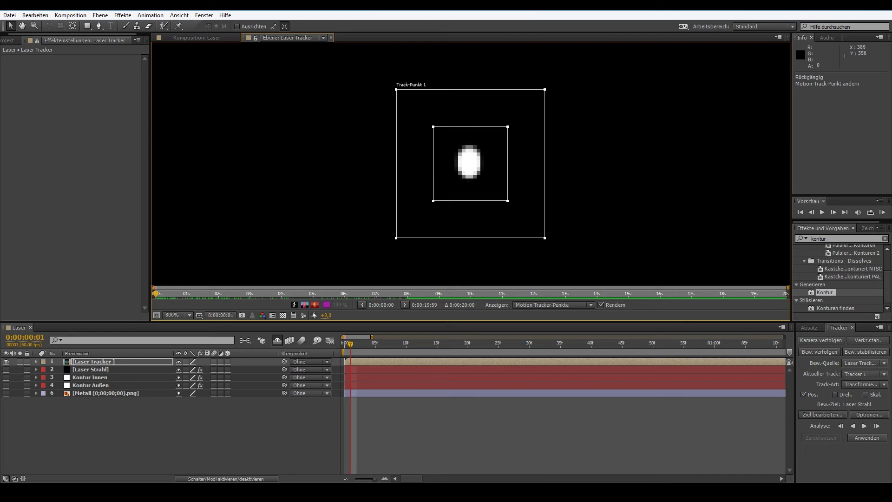
scroll(469, 163, "down", 6)
scroll(470, 163, "down", 2)
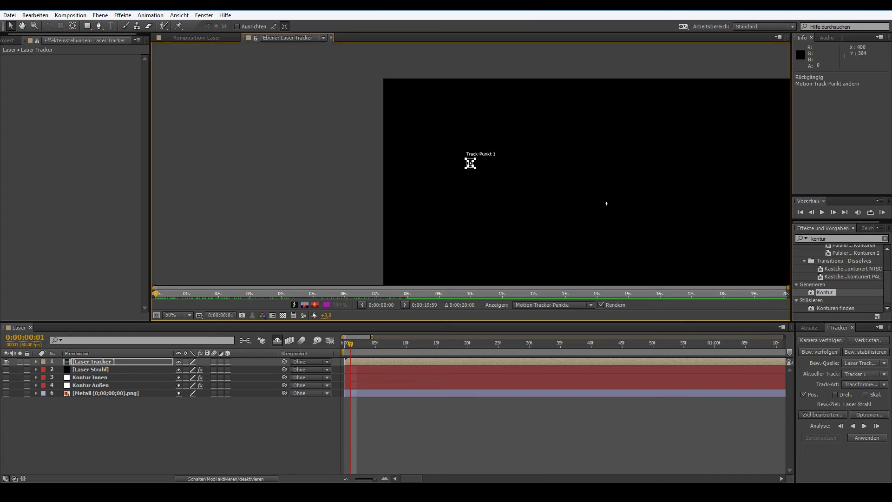
left_click_drag(475, 168, 583, 242)
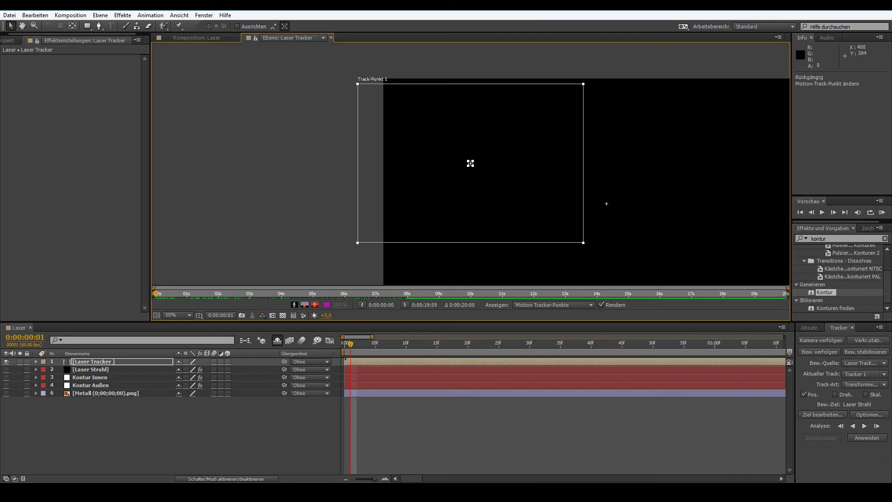
left_click_drag(606, 203, 594, 204)
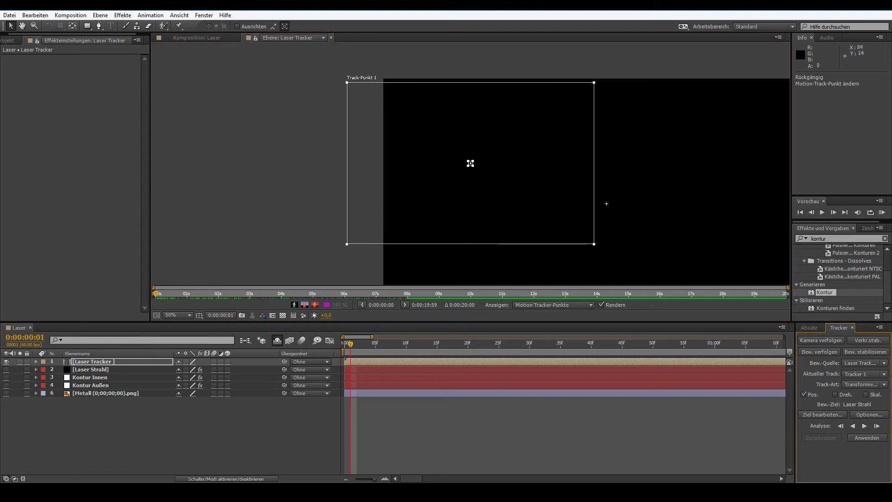
left_click(470, 163)
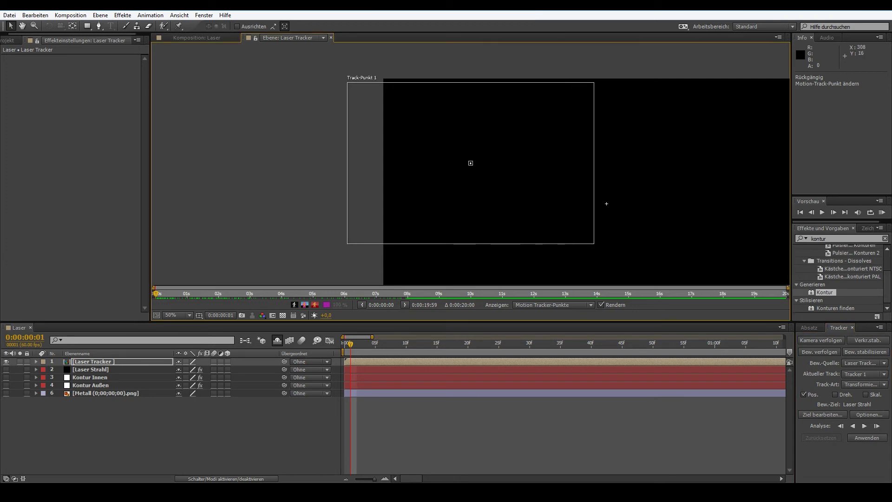
left_click_drag(570, 207, 606, 203)
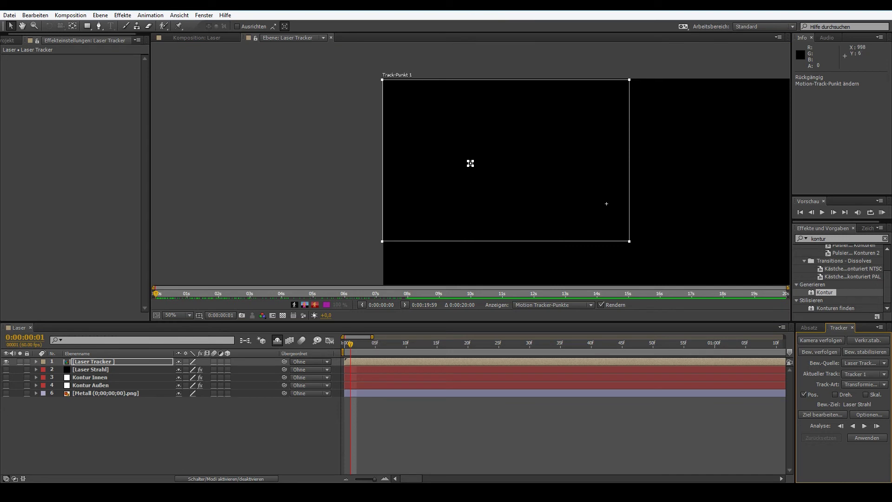
scroll(657, 159, "down", 2)
scroll(471, 163, "up", 1)
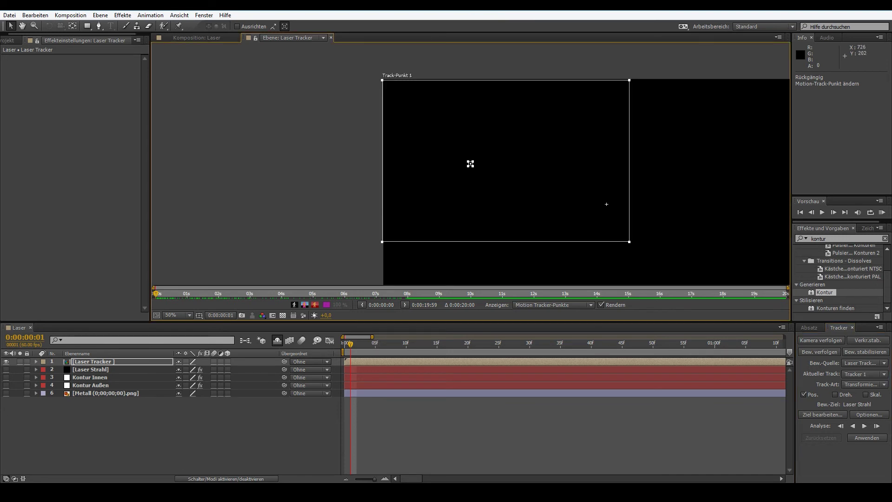
scroll(470, 162, "down", 1)
scroll(470, 163, "up", 1)
left_click_drag(550, 157, 500, 170)
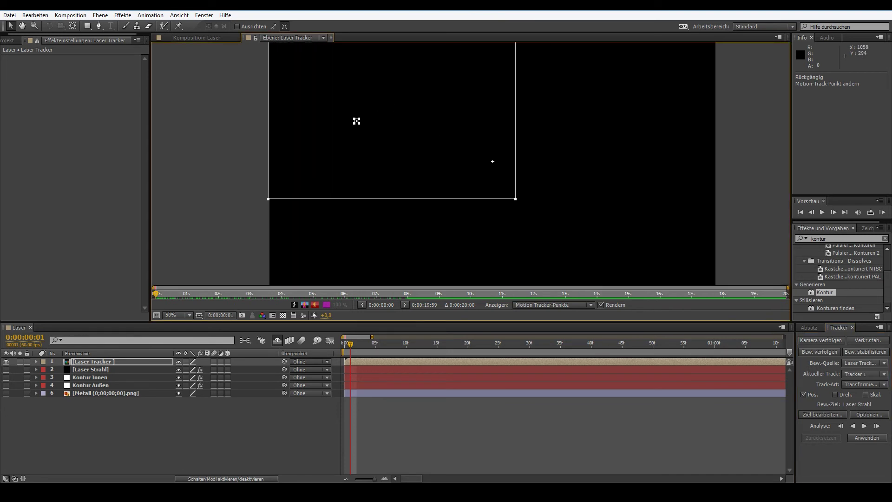
scroll(500, 170, "down", 2)
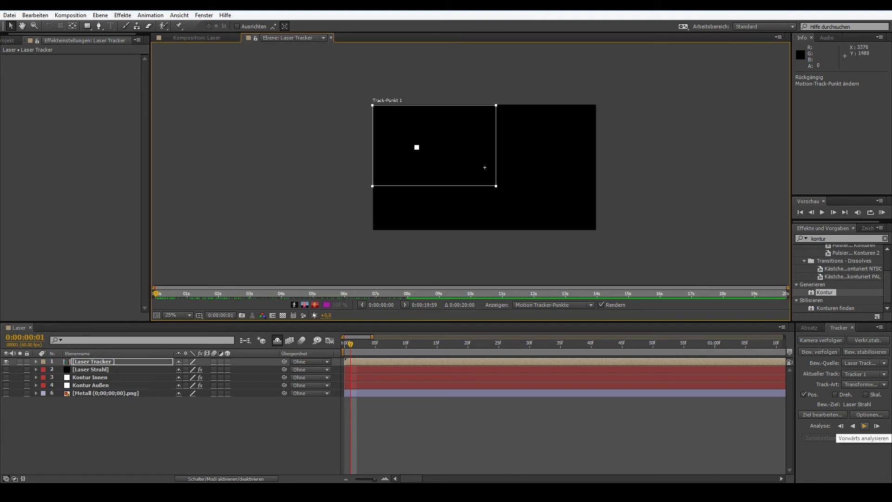
- Analyse Track-Punkt 1 forward, reveal its keyframes with U, and zoom the timeline out to the full duration
left_click(864, 425)
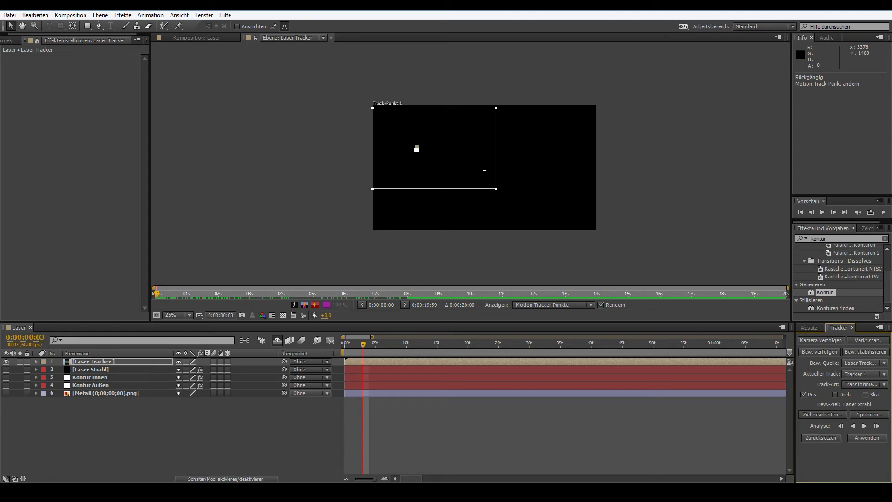
key("u")
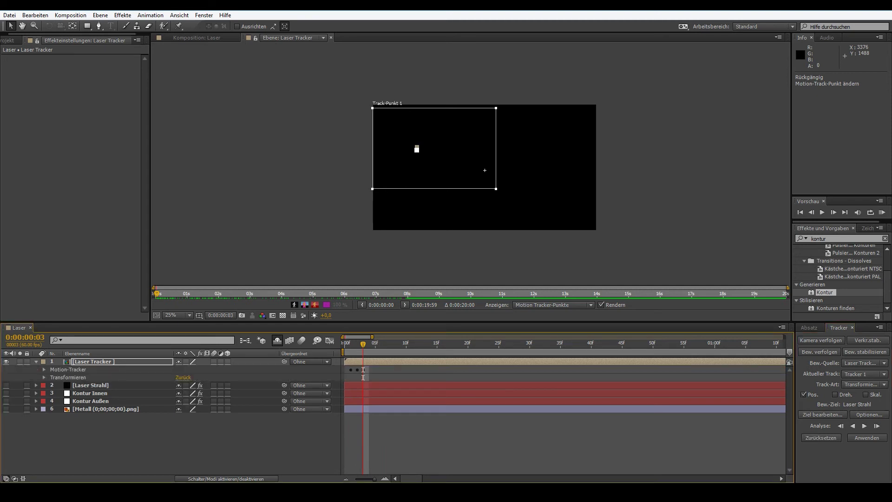
key("minus")
key("minus")
key("minus")
key("minus")
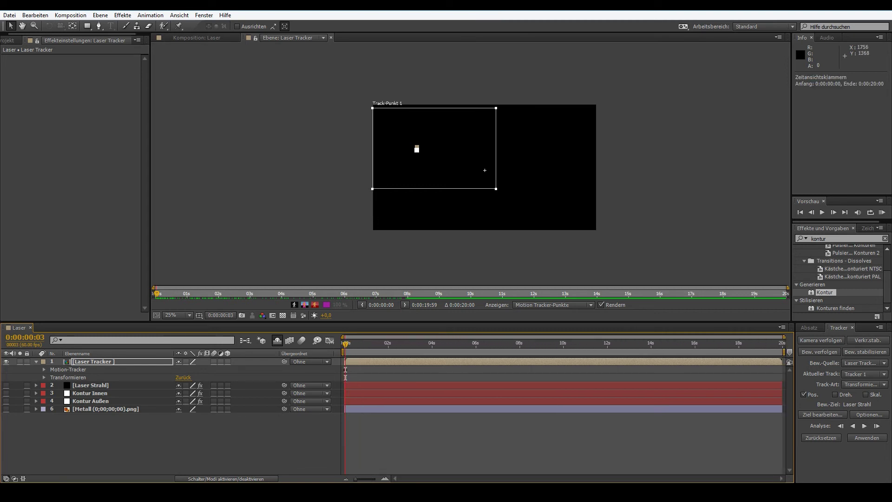
left_click(864, 425)
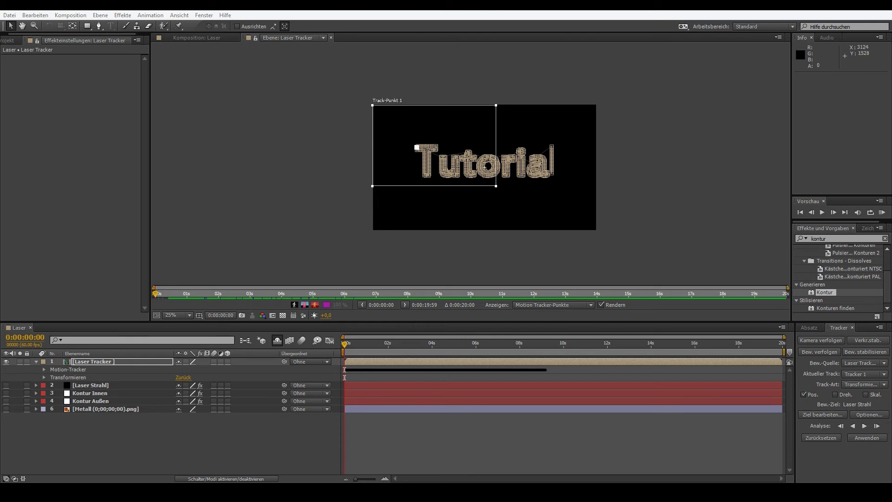
- Zoom the Layer view in and out to inspect the tracked Tutorial letter outlines
left_click(68, 370)
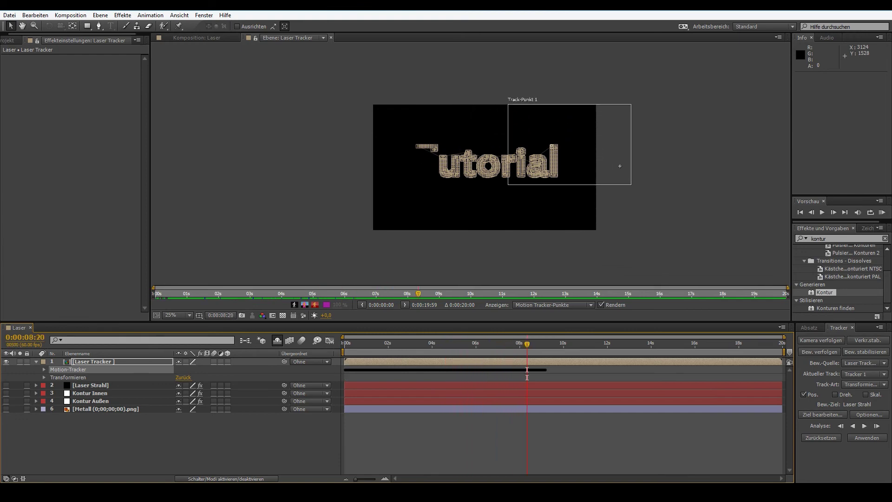
key("period")
key("period")
key("period")
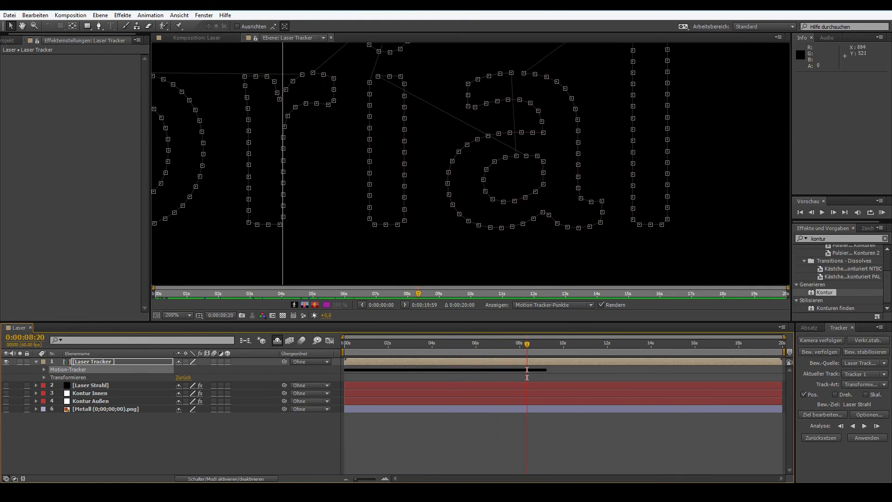
key("comma")
key("comma")
key("comma")
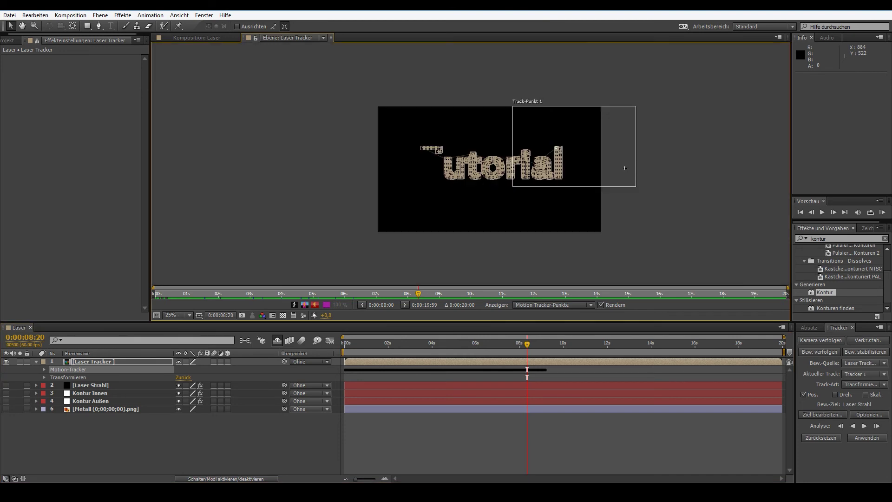
key("period")
key("period")
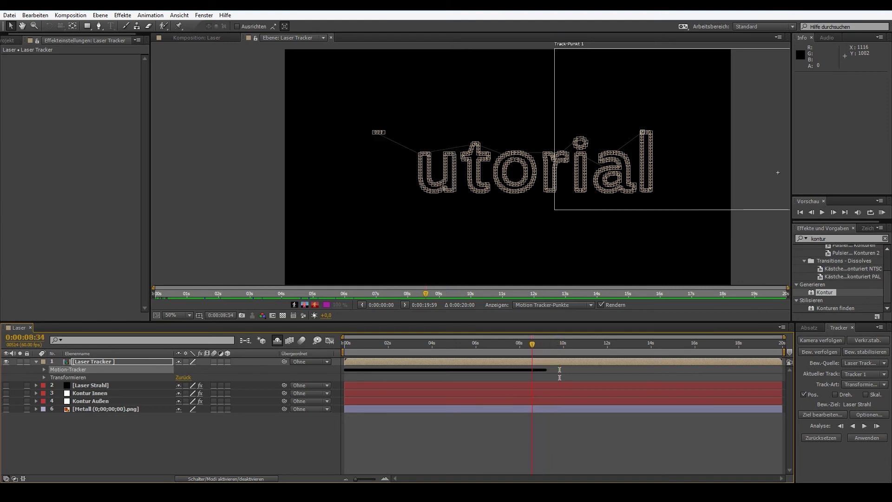
- Replay the track from the start, then select the Laser Strahl layer
key("Home")
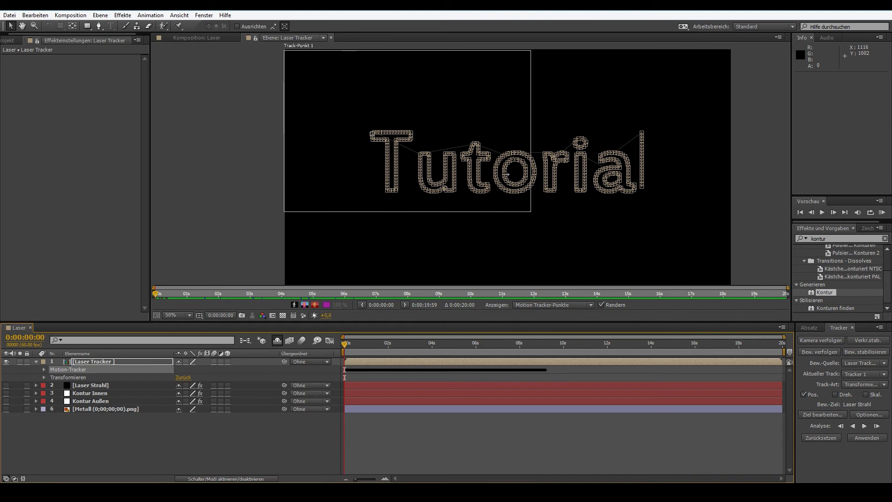
key("space")
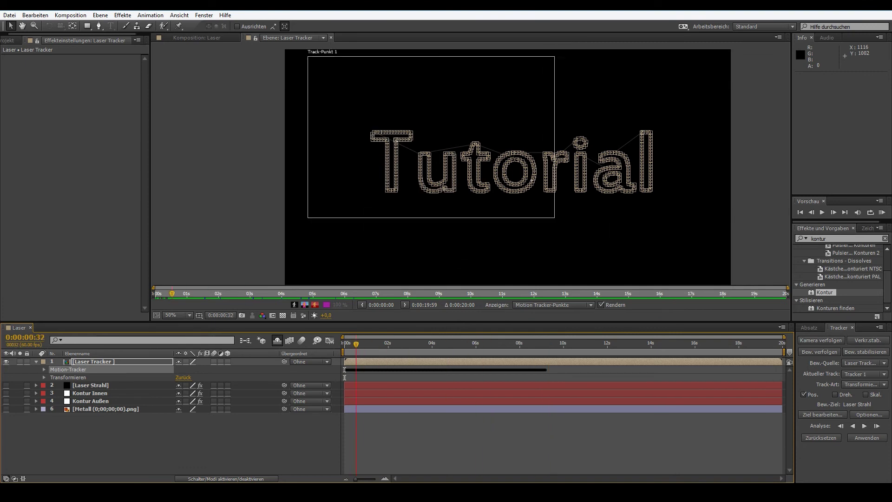
key("space")
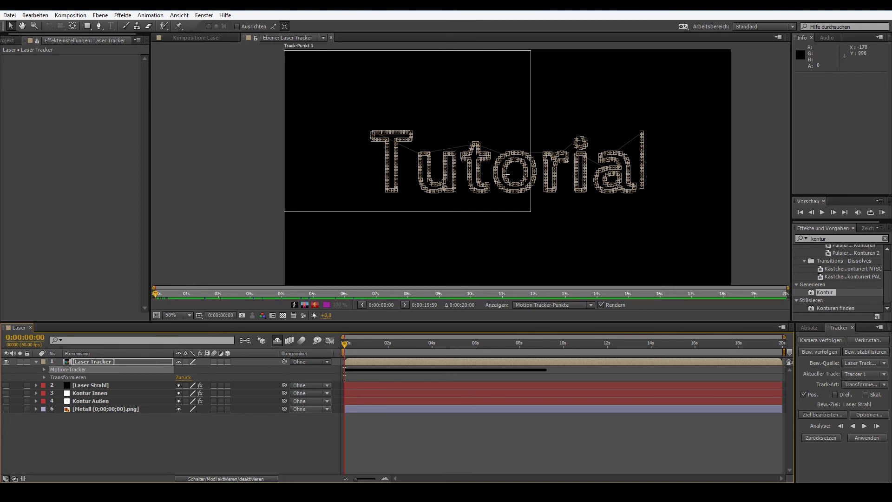
left_click(90, 385)
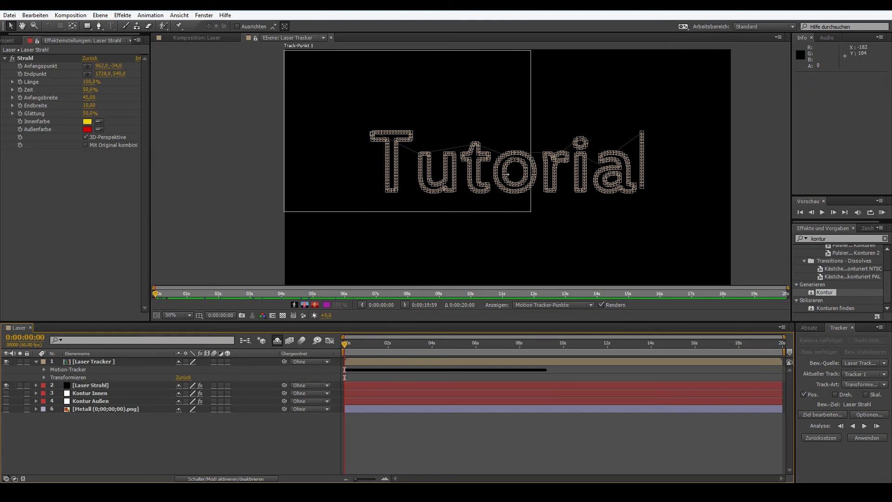
- In the Laser composition, keyframe the Strahl effect's Endpunkt on Laser Strahl at 0 seconds
left_click(196, 38)
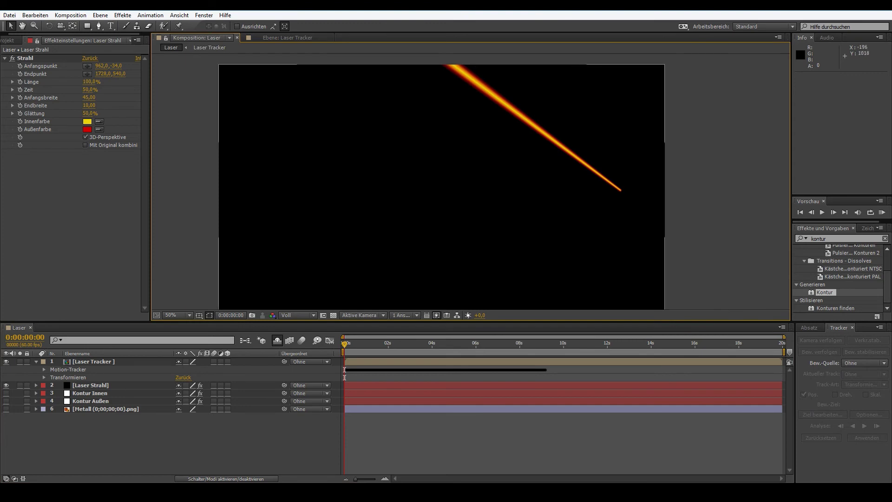
left_click(92, 361)
left_click(90, 385)
left_click(36, 385)
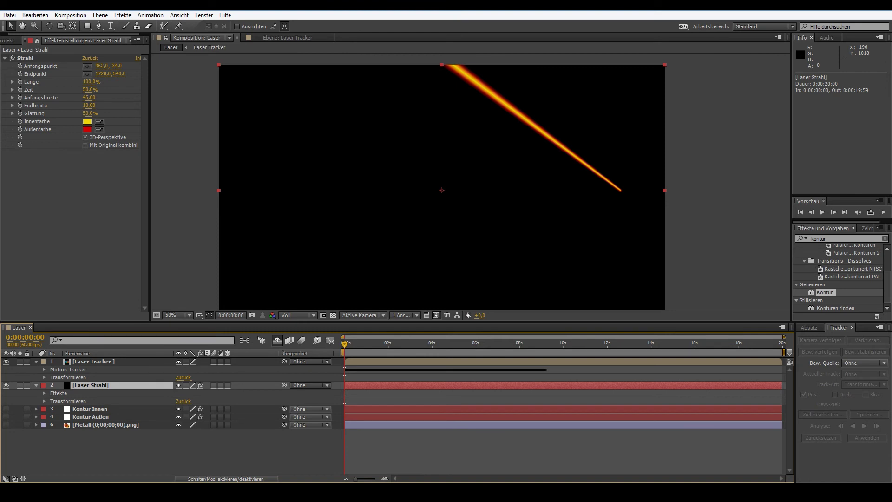
left_click(44, 393)
left_click(64, 401)
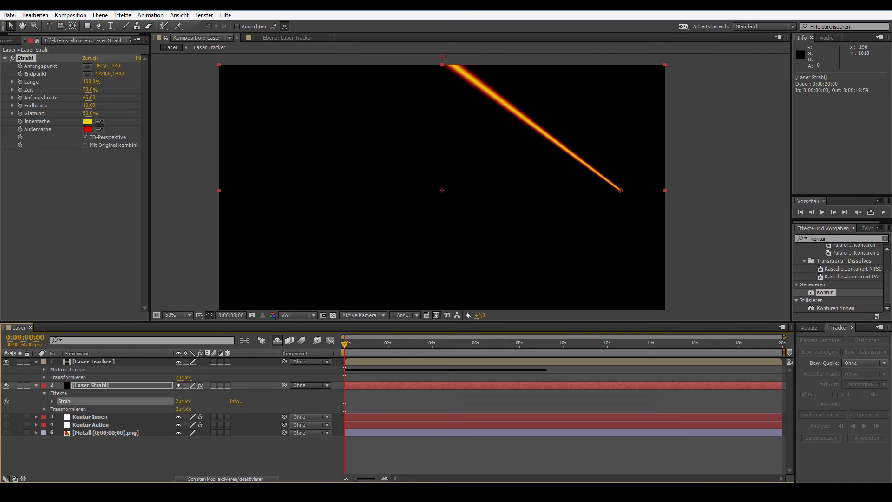
left_click(52, 401)
scroll(171, 416, "up", 2)
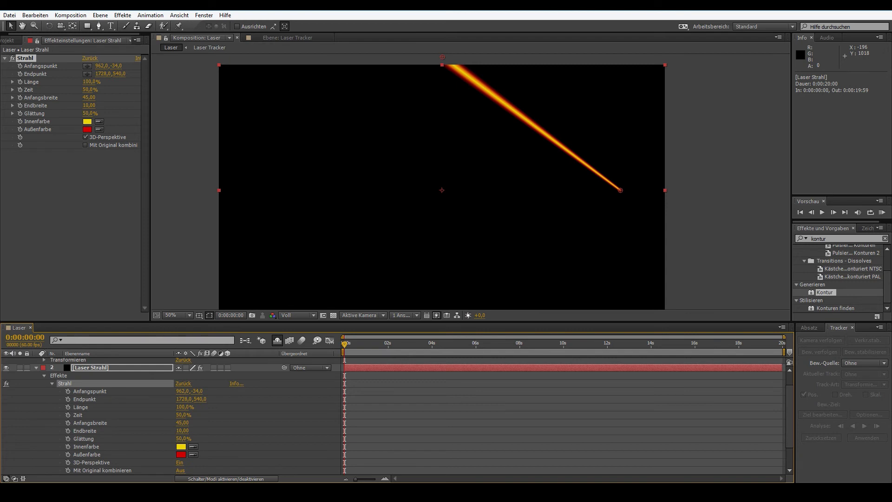
left_click(67, 399)
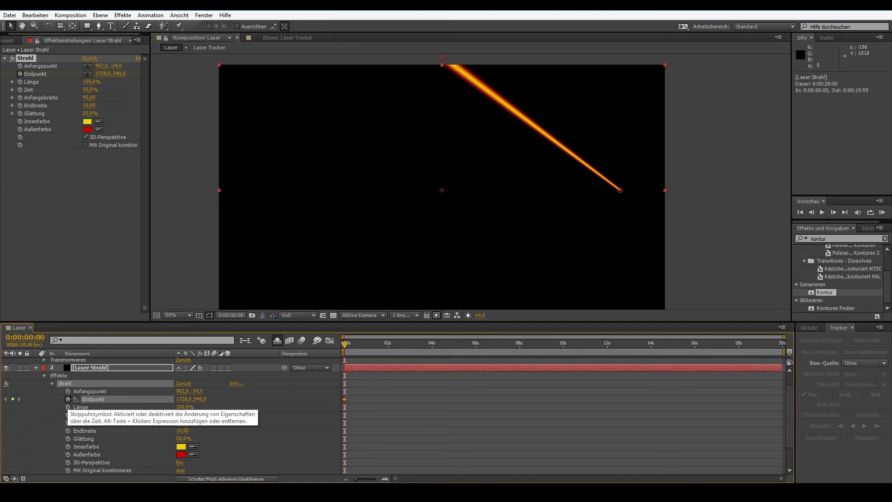
- Link Strahl Endpunkt by expression to Track-Punkt 1's featureCenter on Laser Tracker
left_click(68, 399, "alt")
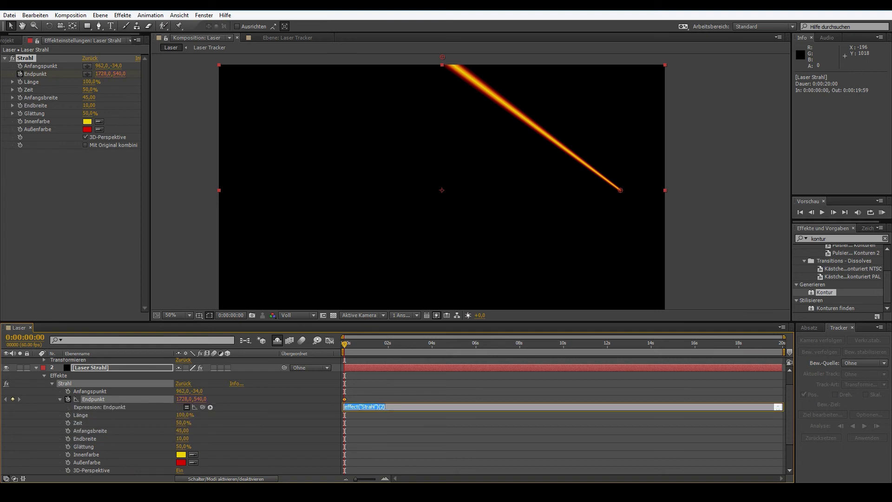
left_click_drag(202, 407, 134, 358)
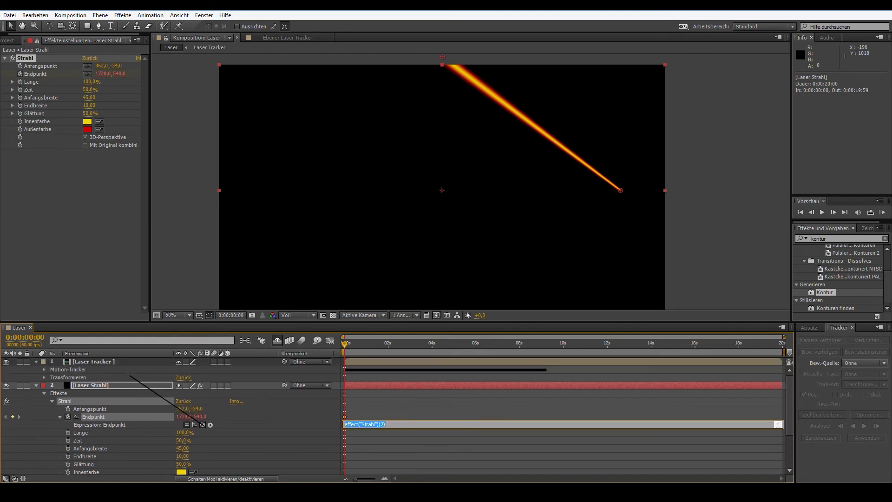
left_click_drag(134, 358, 65, 369)
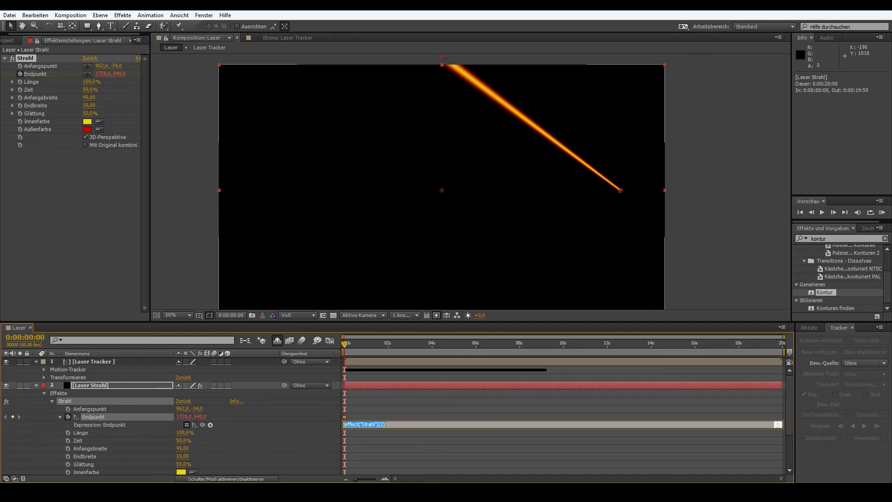
left_click(44, 369)
left_click(92, 361)
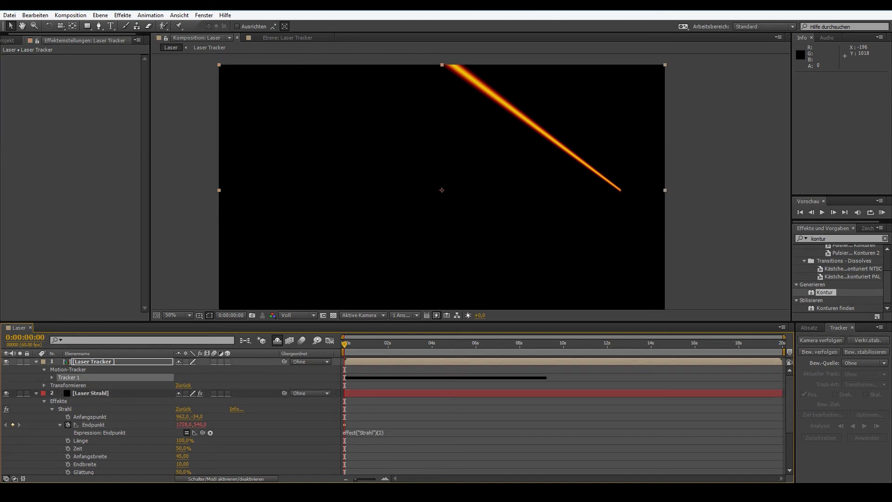
left_click(52, 377)
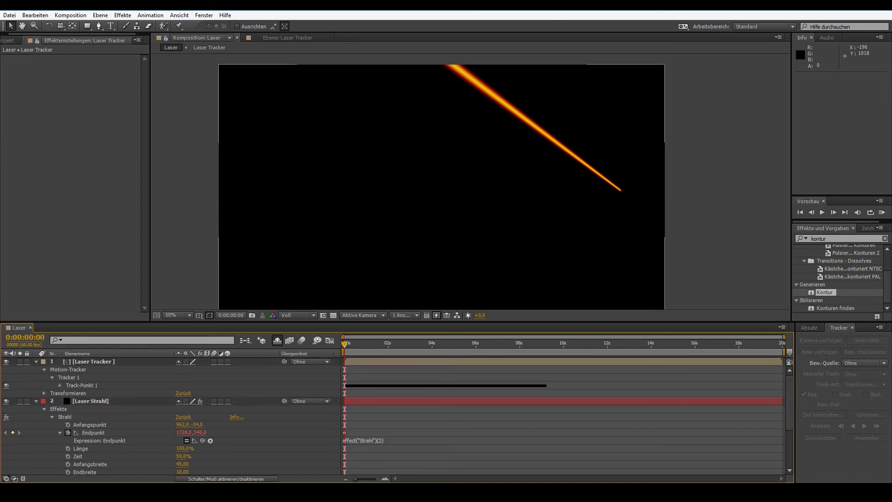
left_click(60, 385)
scroll(172, 416, "down", 1)
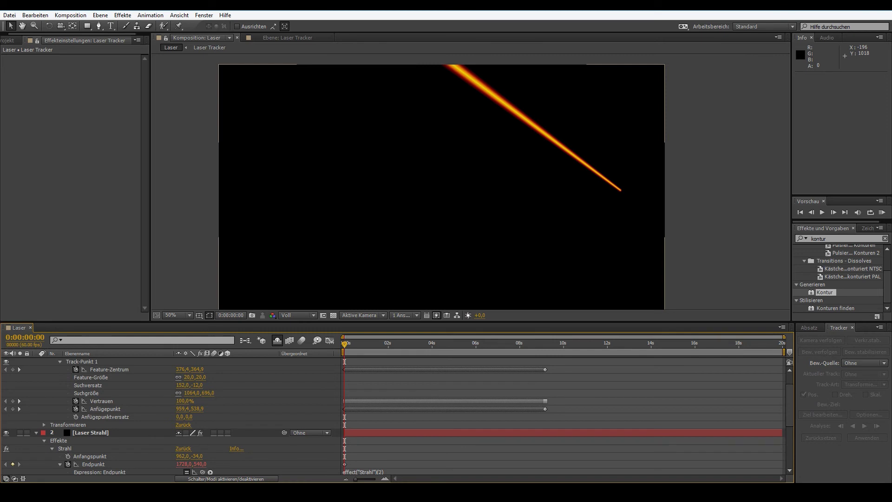
scroll(172, 416, "down", 2)
mouse_move(202, 424)
left_mouse_down()
mouse_move(153, 388)
mouse_move(120, 393)
left_mouse_up()
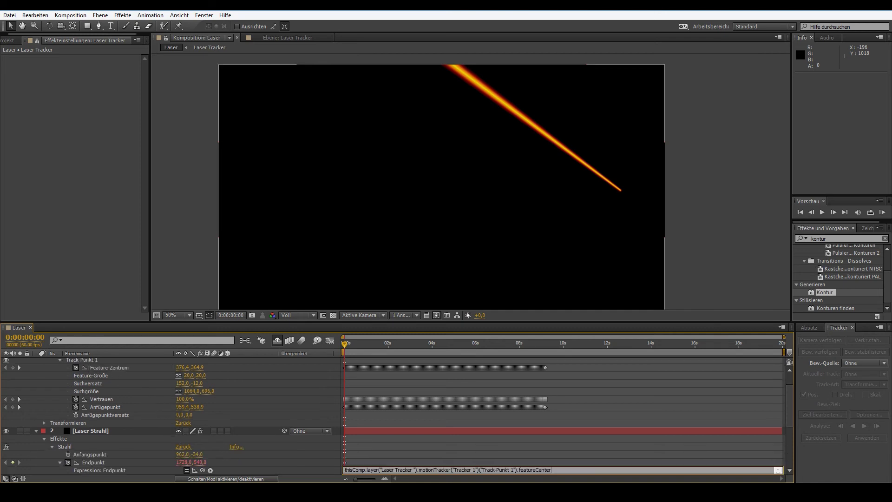
key("KP_Enter")
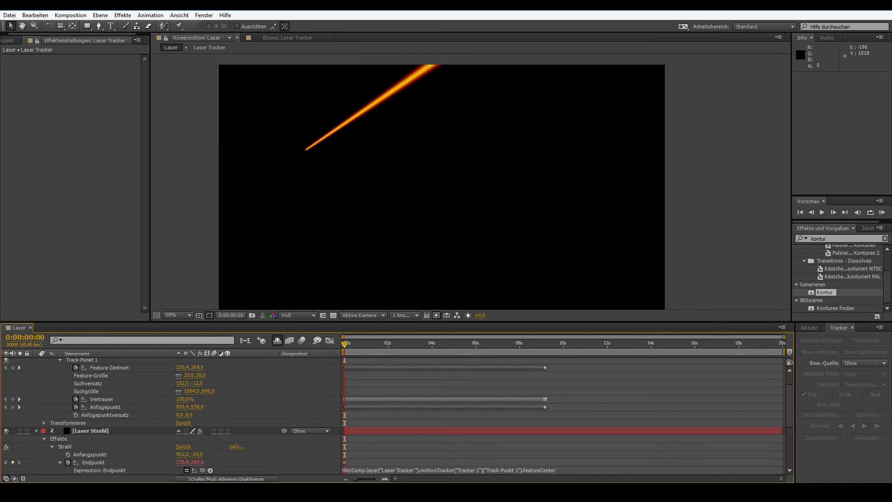
- Preview the beam following the tracked dot, then collapse the Laser Tracker and Laser Strahl layers
key("space")
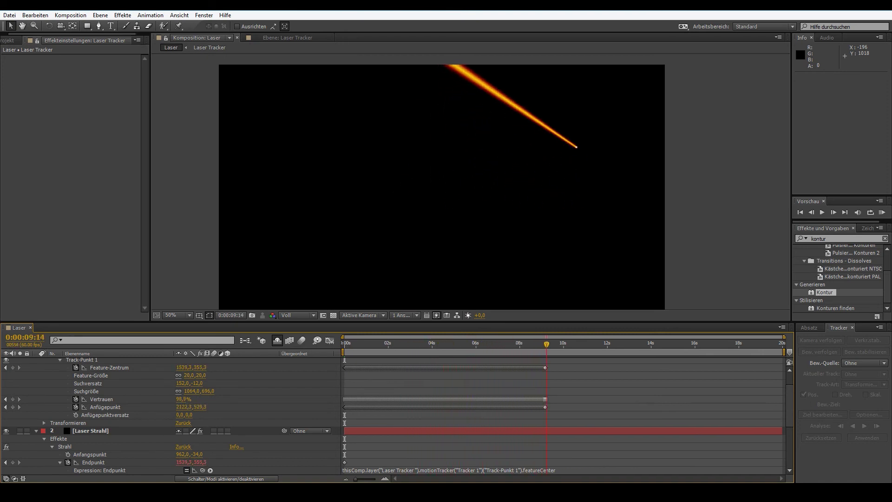
left_click(514, 343)
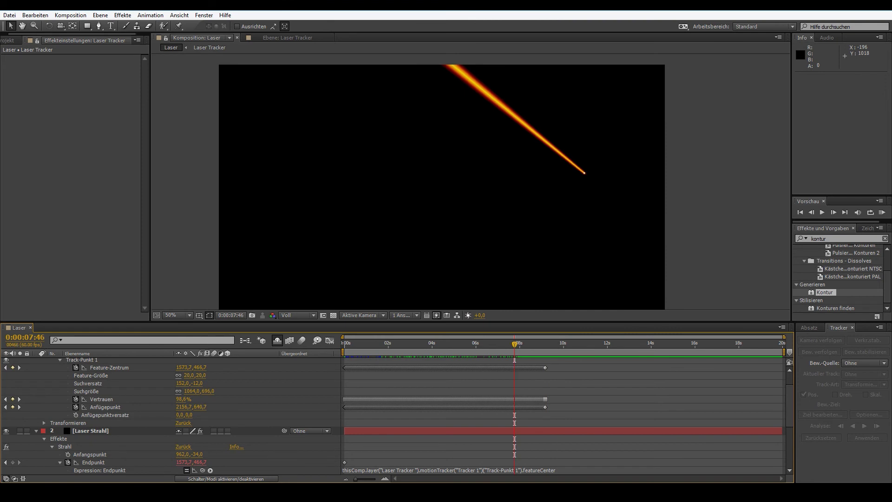
scroll(185, 418, "up", 1)
left_click(36, 361)
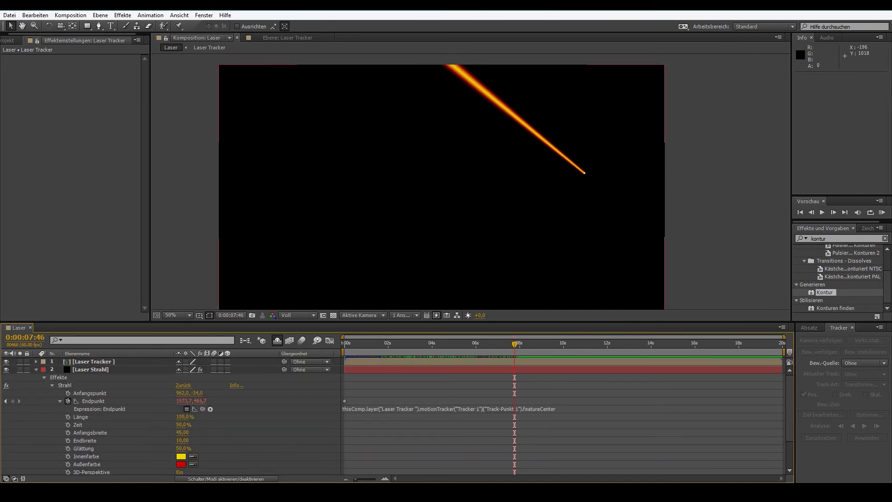
left_click(36, 369)
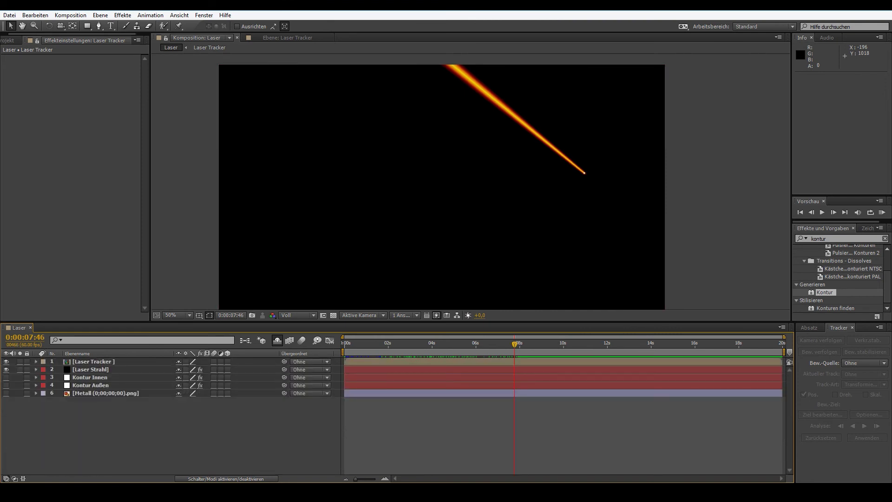
- Make the Kontur Innen, Kontur Außen and Metall layers visible
left_click(6, 377)
left_click(6, 385)
left_click(6, 393)
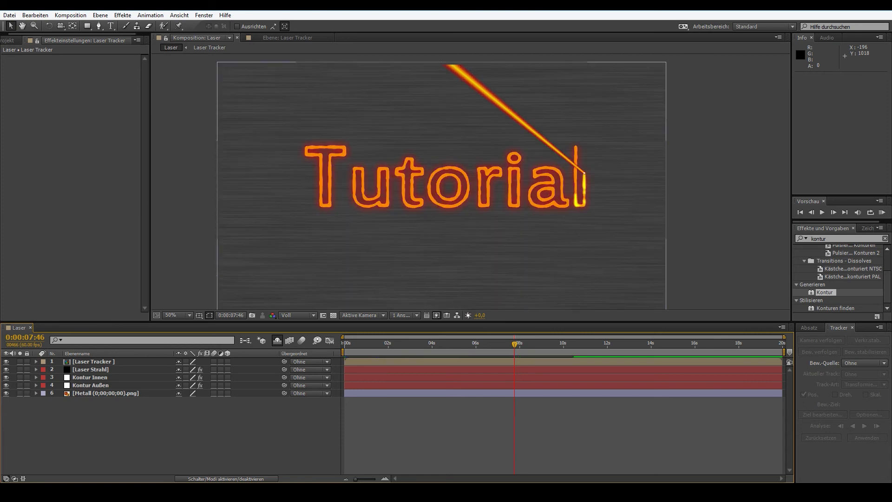
- Scrub the laser writing, zoom the timeline to 13 seconds, and settle on 0:00:08:07
left_click_drag(515, 344, 344, 344)
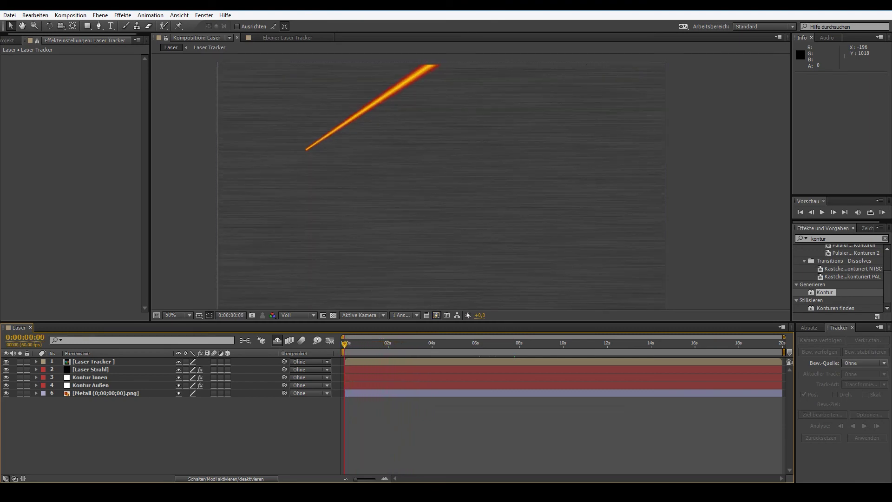
left_click_drag(344, 344, 524, 344)
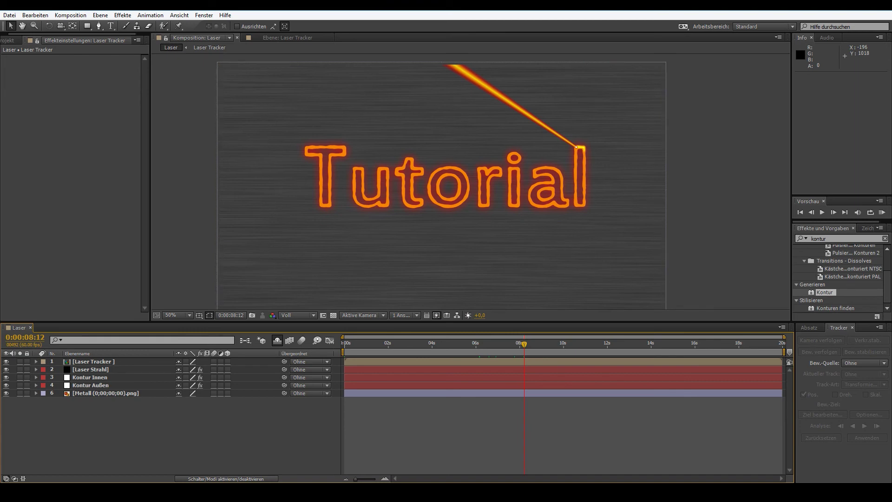
left_click_drag(784, 336, 644, 336)
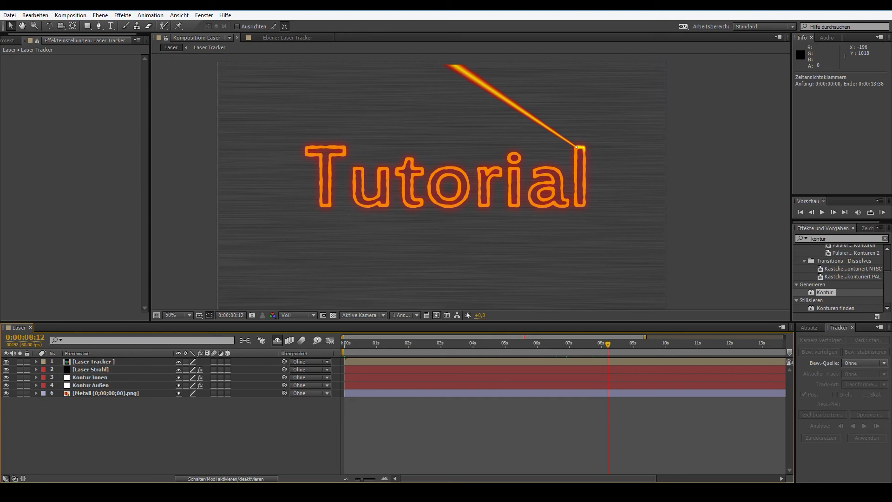
left_click_drag(608, 344, 605, 344)
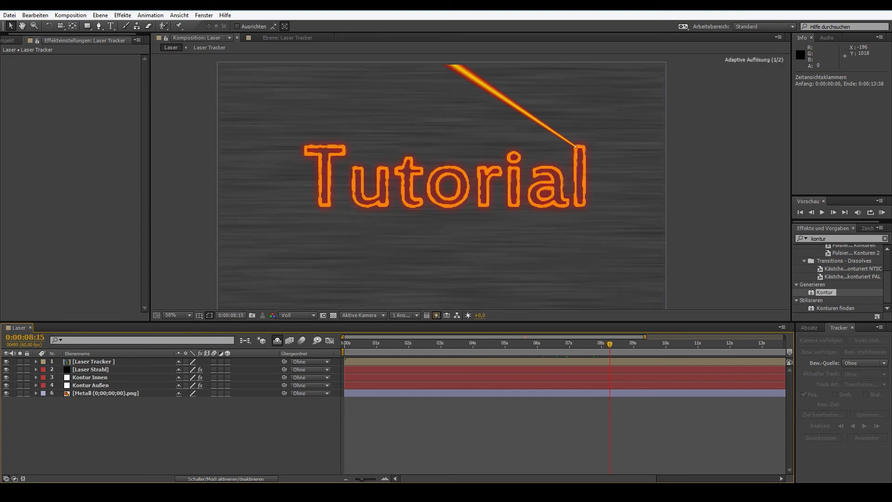
key("Page_Up")
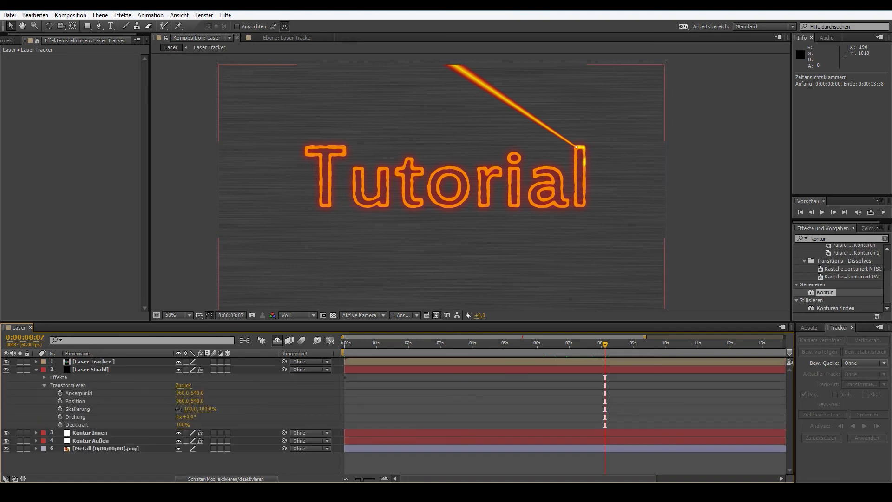
- Keyframe Laser Strahl's Deckkraft at 100% at 8 s, fading to 0% around 8:55
left_click(60, 425)
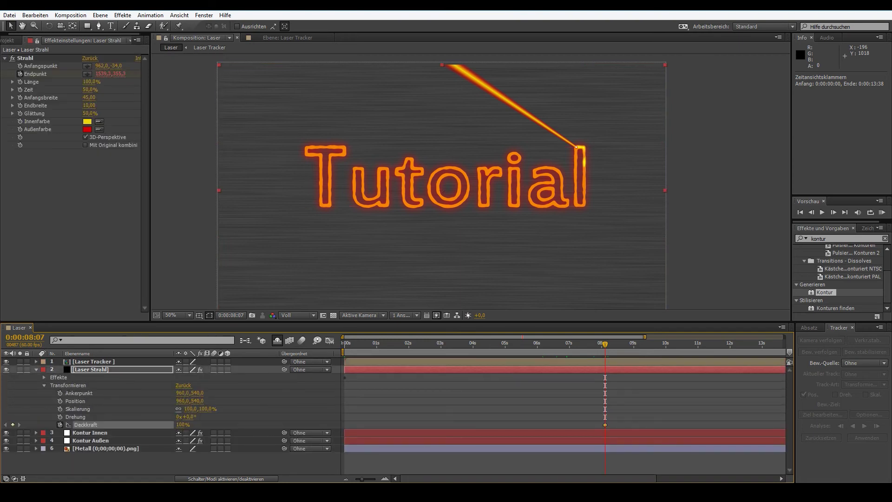
left_click_drag(604, 344, 630, 344)
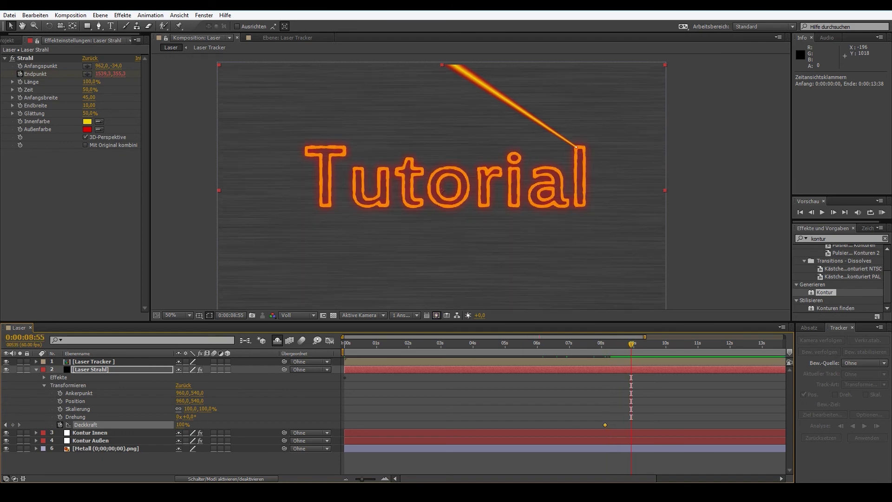
left_click_drag(182, 424, 153, 424)
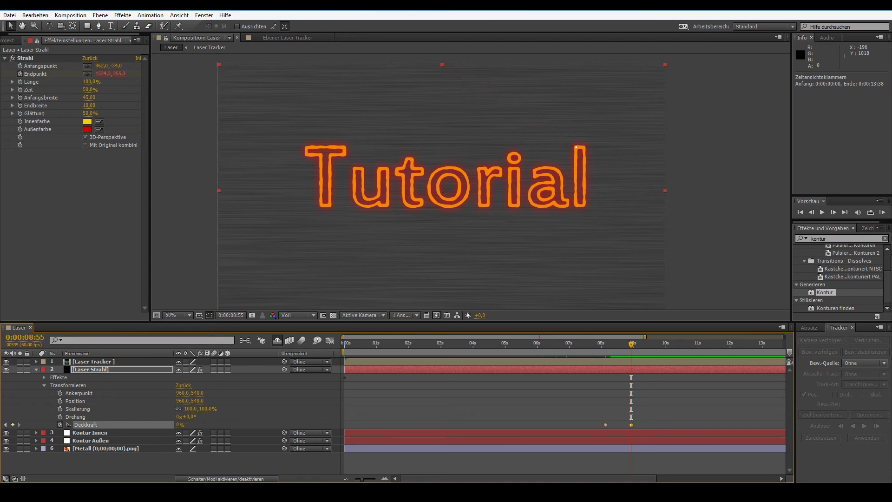
mouse_move(631, 343)
left_mouse_down()
mouse_move(603, 343)
mouse_move(644, 344)
mouse_move(631, 344)
left_mouse_up()
left_click(36, 369)
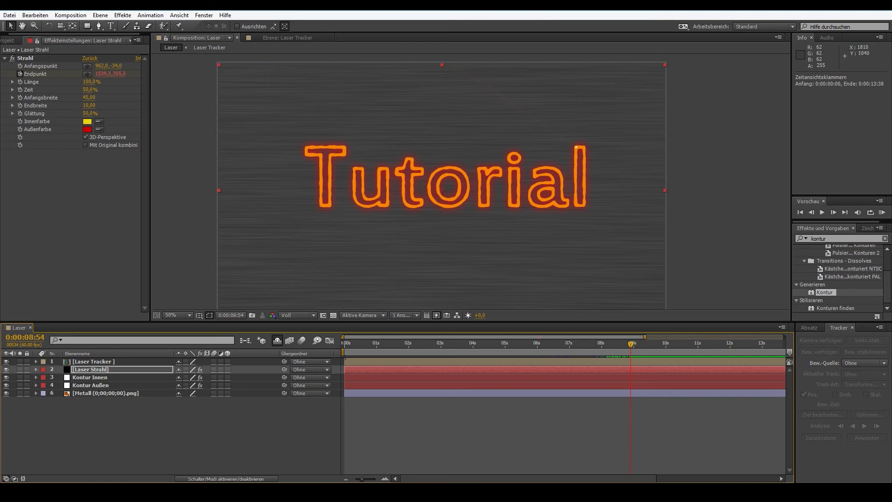
mouse_move(631, 344)
left_mouse_down()
mouse_move(651, 344)
mouse_move(633, 343)
left_mouse_up()
- Reveal the Kontur effect settings on the outline layers and play past 10 seconds
key("ctrl+Down")
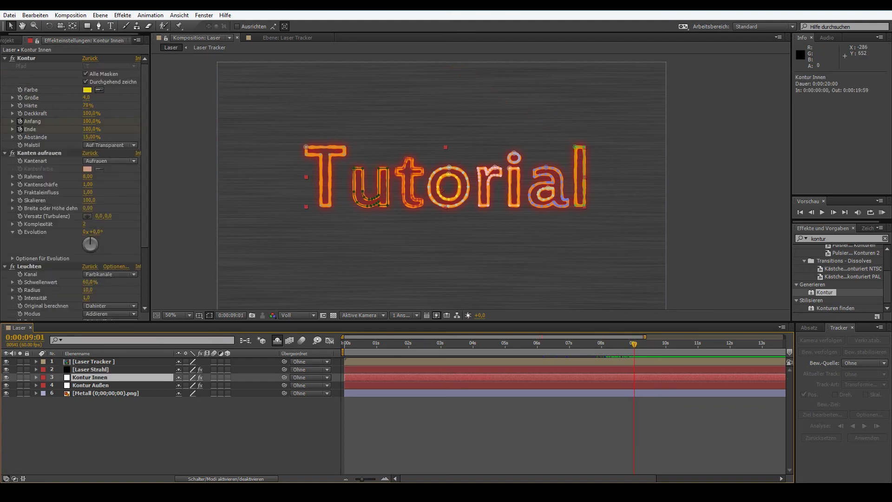
key("ctrl+Down")
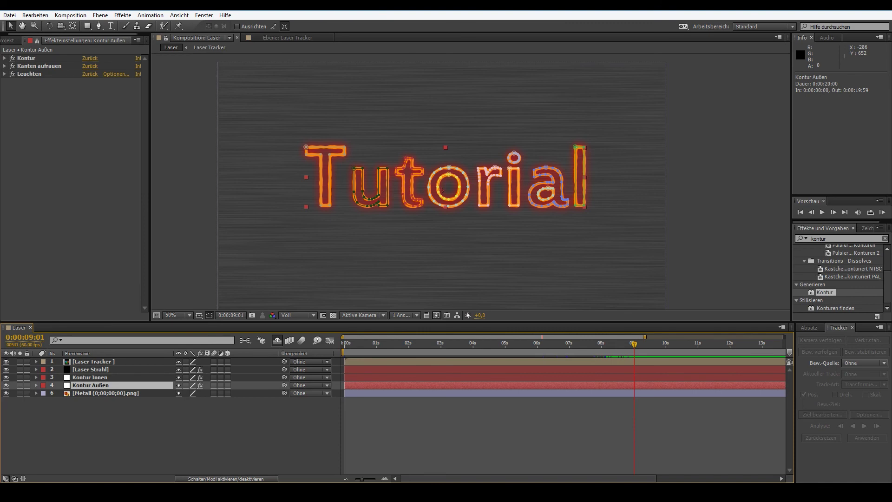
left_click(4, 58)
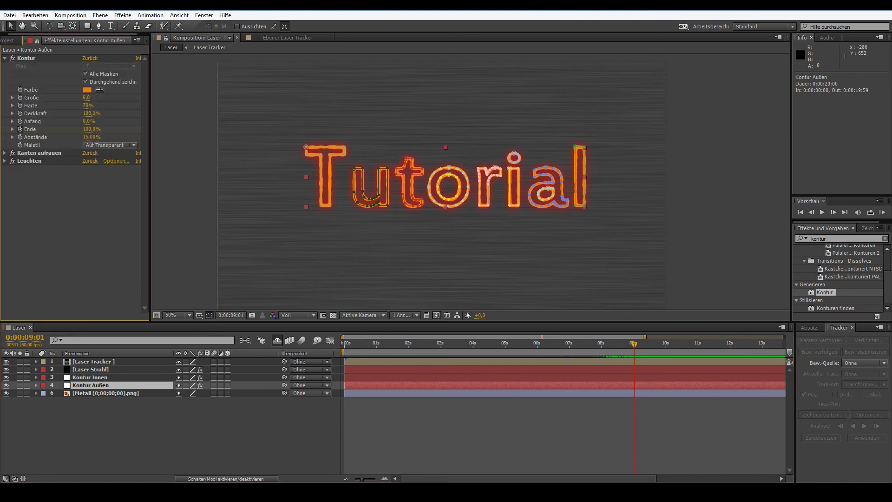
left_click(26, 58)
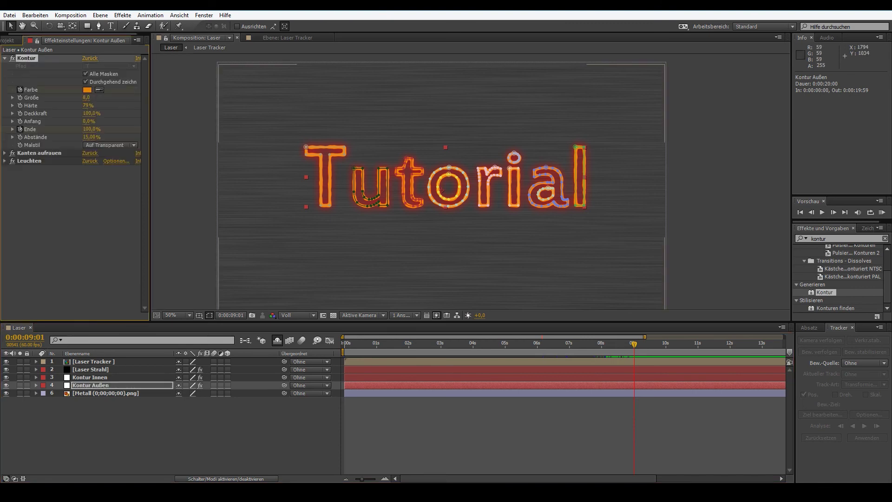
key("space")
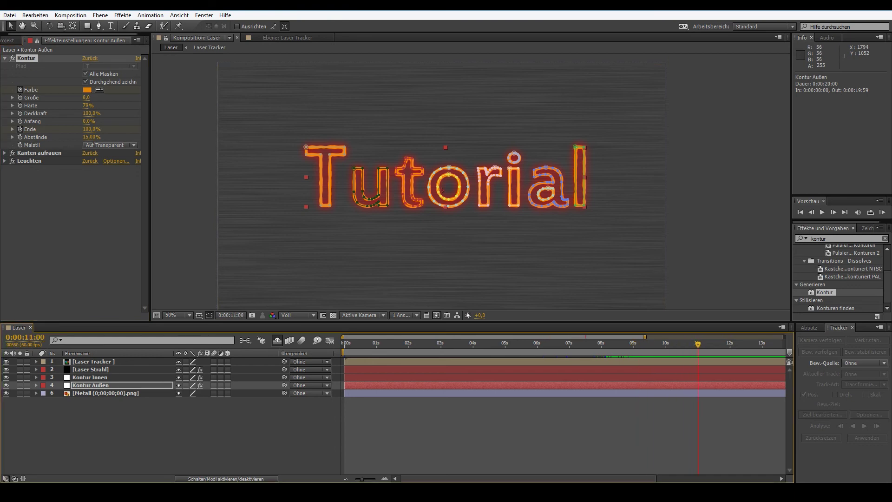
- Set the Kontur Außen outline colour to dark brown 462A01
left_click(87, 90)
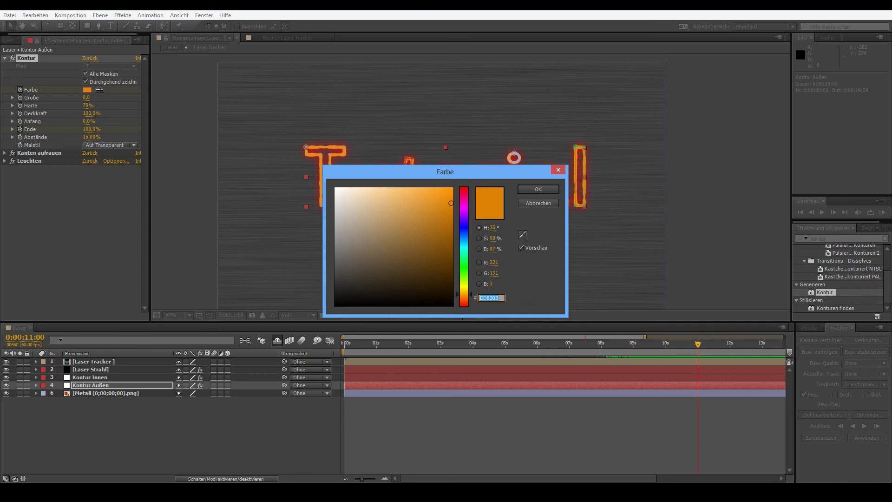
left_click_drag(451, 203, 450, 273)
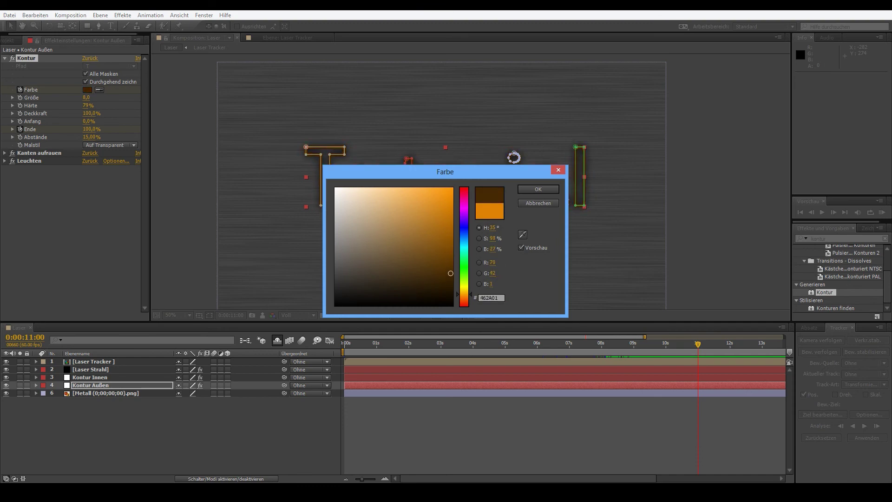
left_click(538, 189)
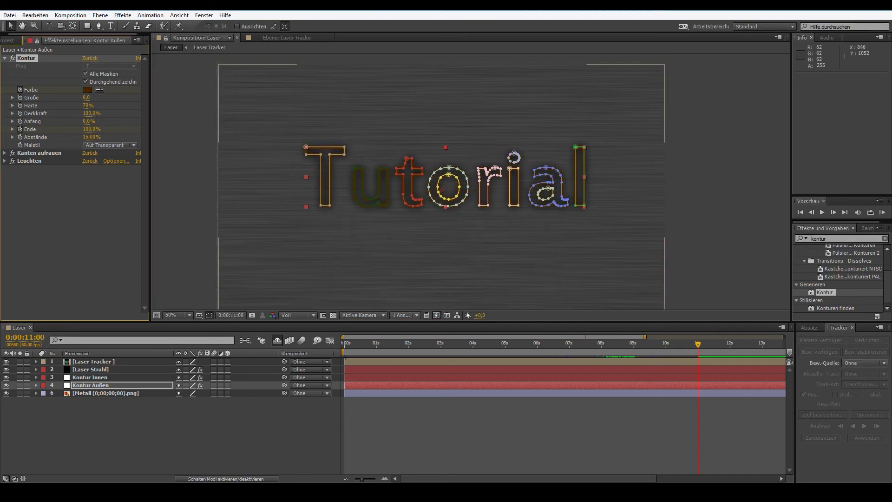
- Toggle the safe-area guides and replay the outline glow fading to brown
key("apostrophe")
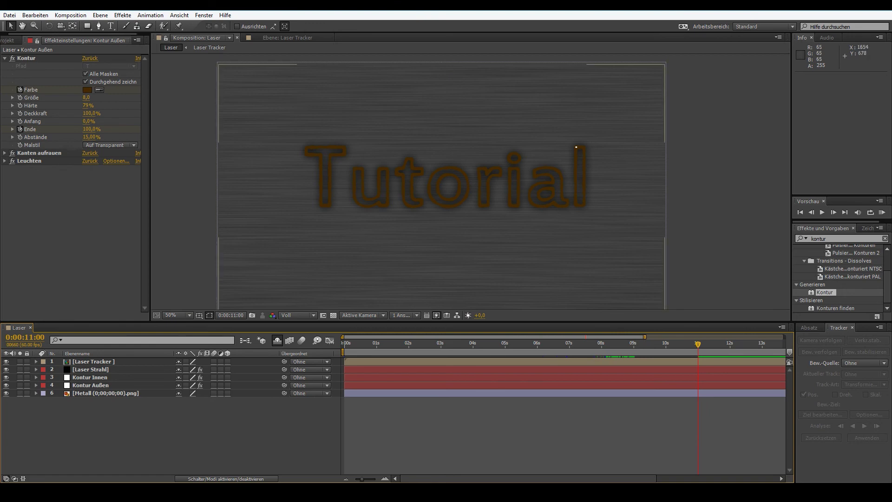
key("apostrophe")
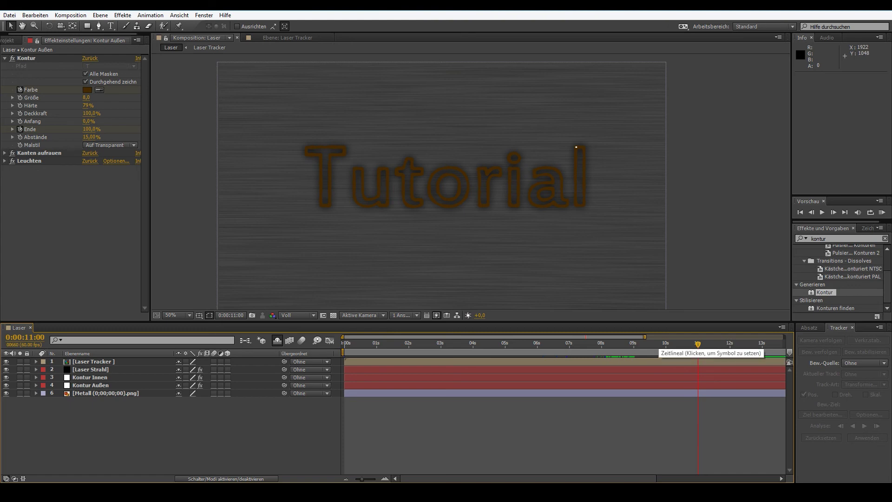
key("apostrophe")
key("apostrophe")
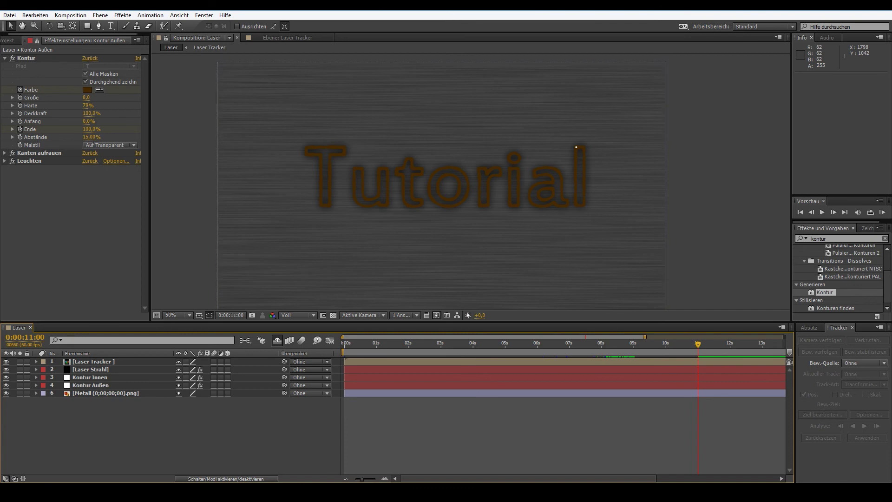
left_click_drag(697, 343, 641, 344)
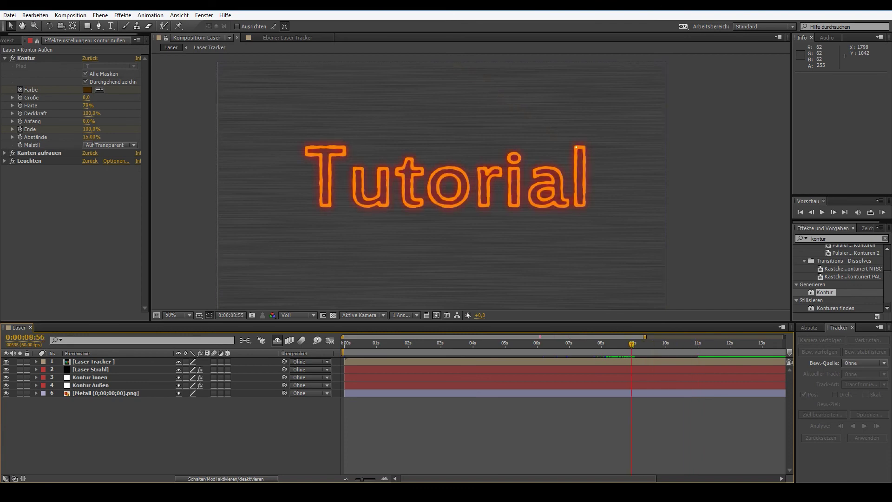
key("space")
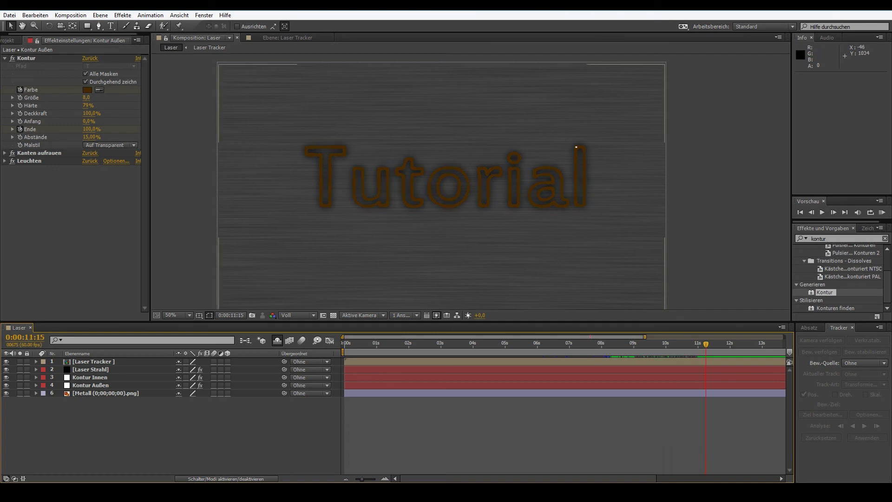
- Select both the Kontur Innen and Kontur Außen layers
left_click(89, 377)
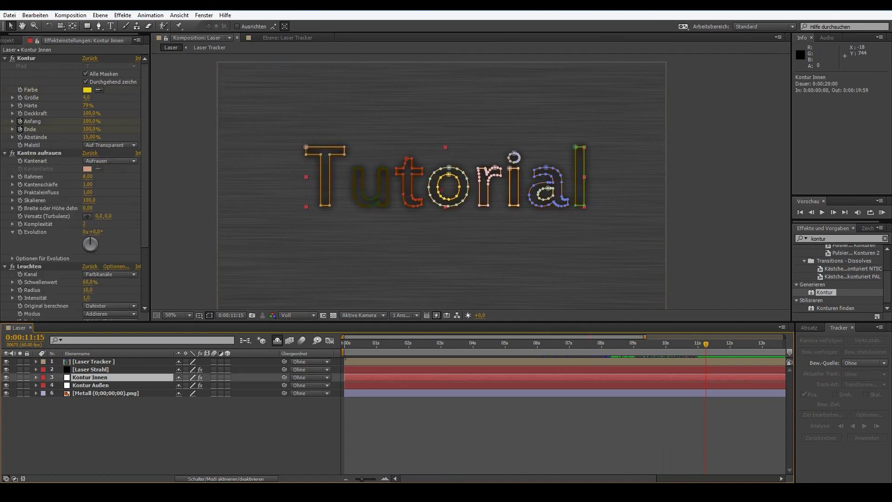
left_click(213, 300)
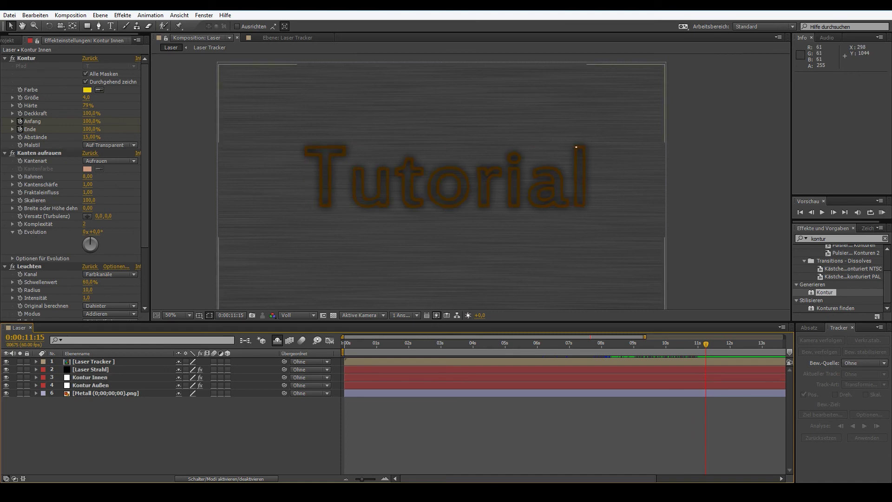
left_click(89, 378)
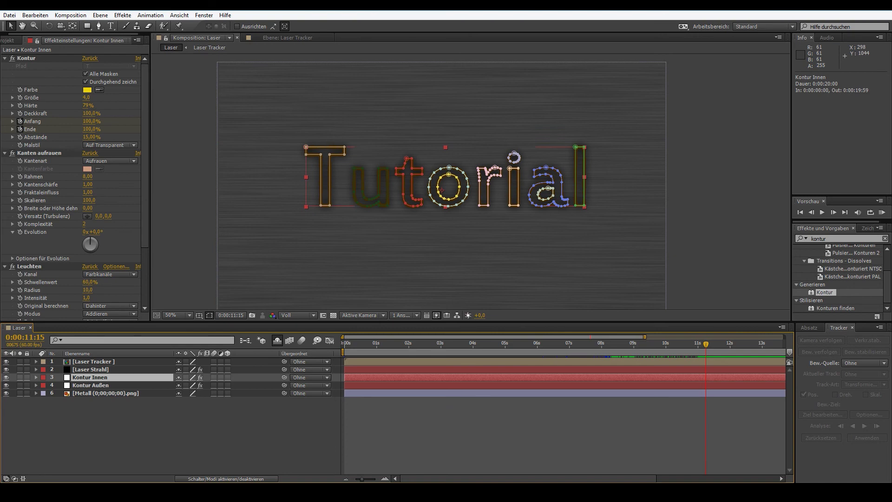
left_click(90, 385, "ctrl")
- Apply the Ebenenstile > Abgeflachte Kante und Relief style to both Kontur layers
right_click(86, 378)
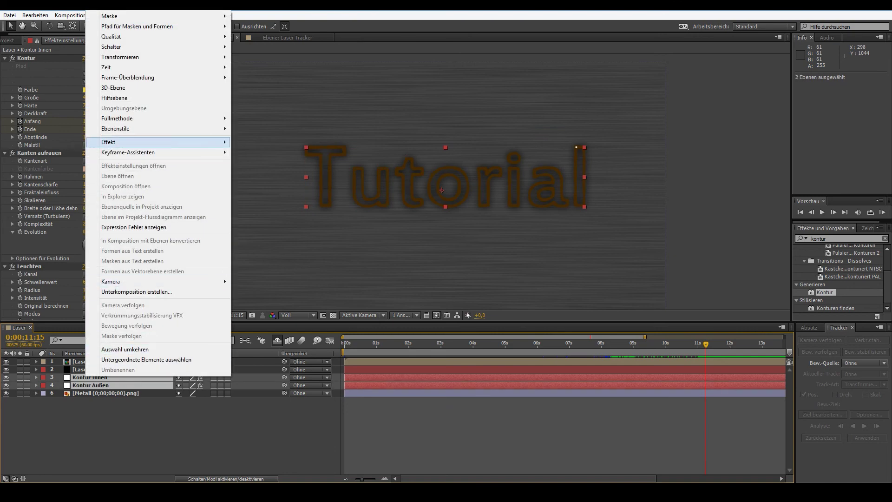
mouse_move(139, 119)
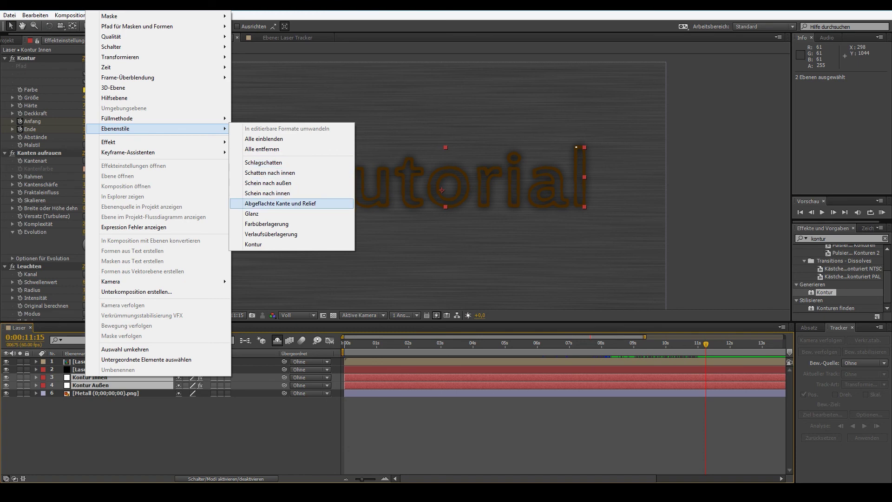
left_click(279, 203)
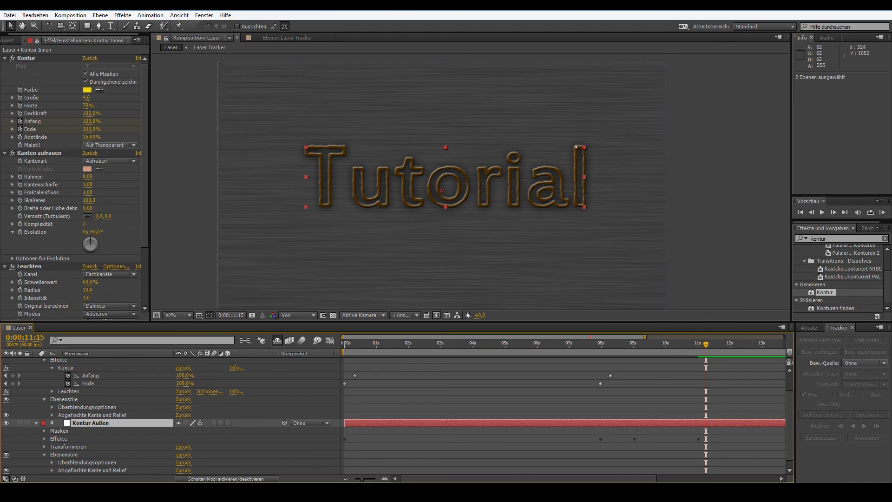
- Check the bevel settings on Kontur Innen, then collapse all properties and deselect
left_click(52, 367)
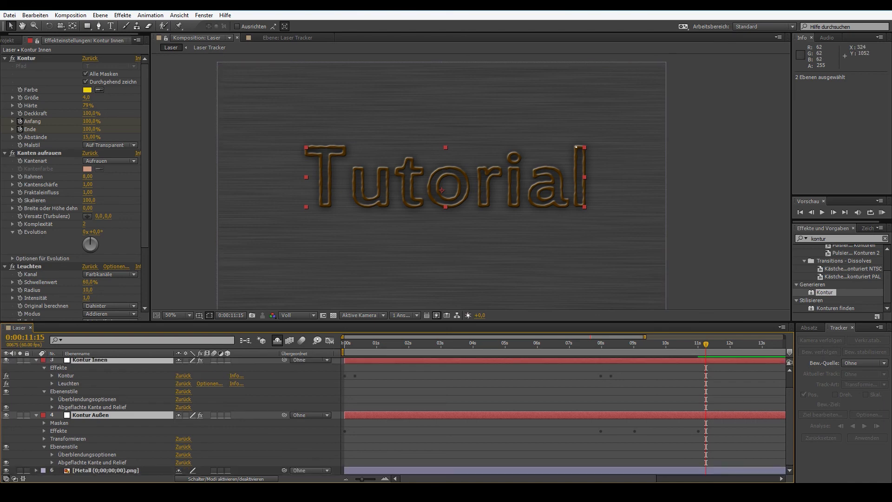
left_click(52, 406)
scroll(52, 407, "down", 3)
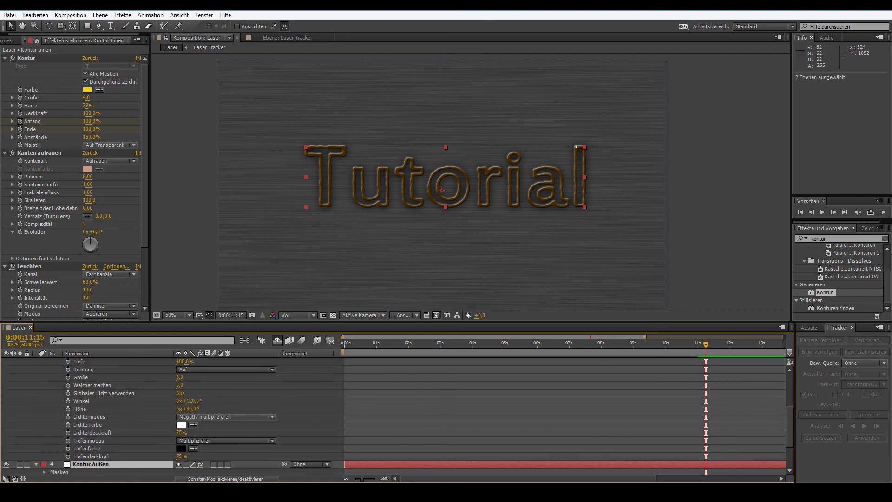
scroll(167, 413, "up", 2)
scroll(168, 414, "up", 1)
left_click(52, 409)
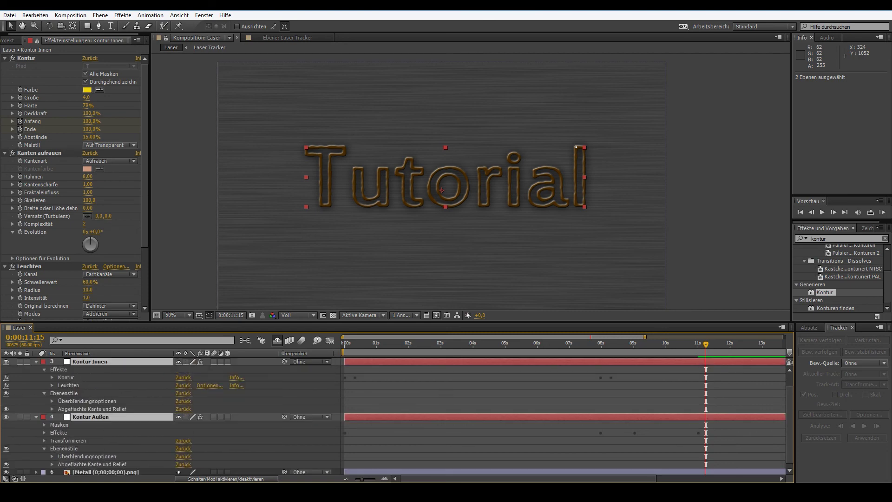
key("ctrl+grave")
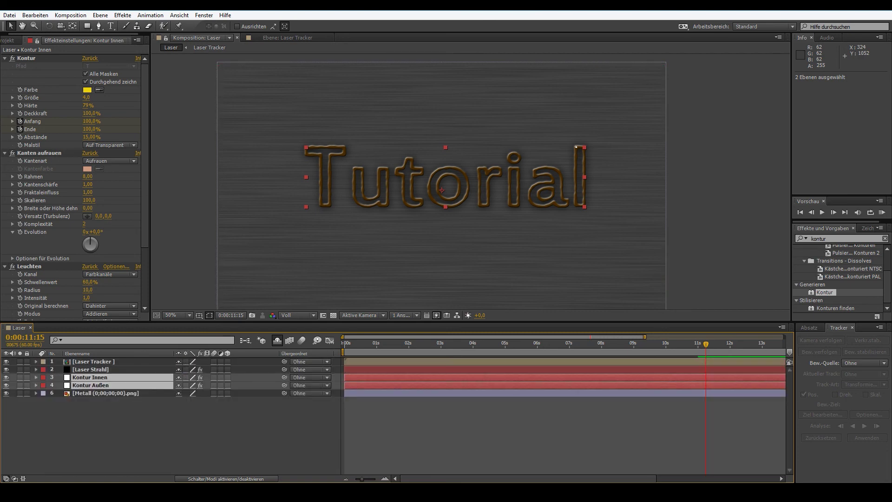
key("ctrl+shift+a")
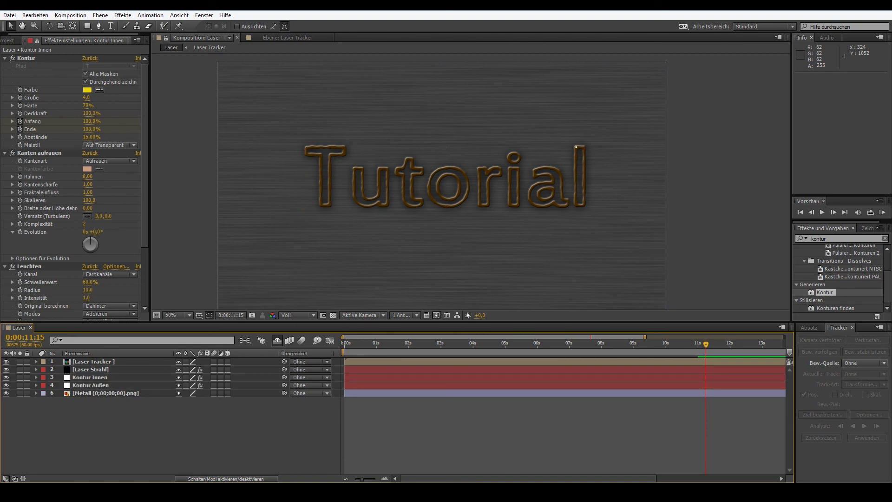
- Reselect Kontur Innen and Kontur Außen together
left_click(90, 377)
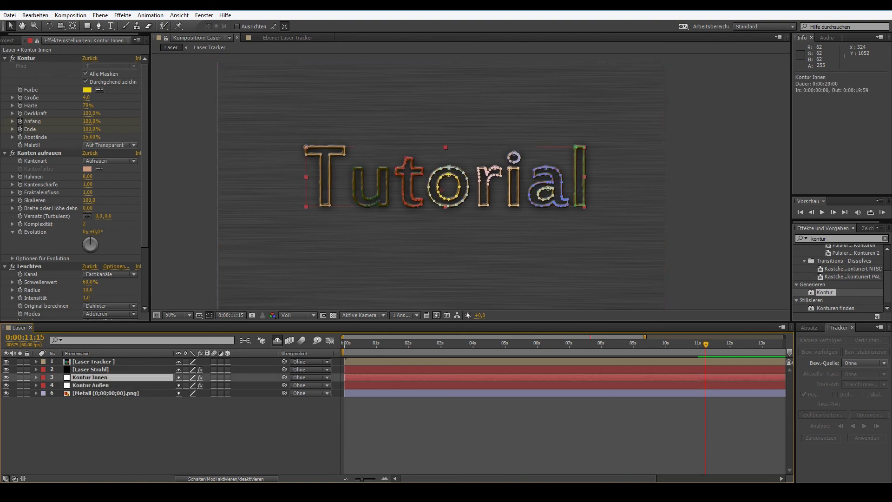
left_click(90, 385, "shift")
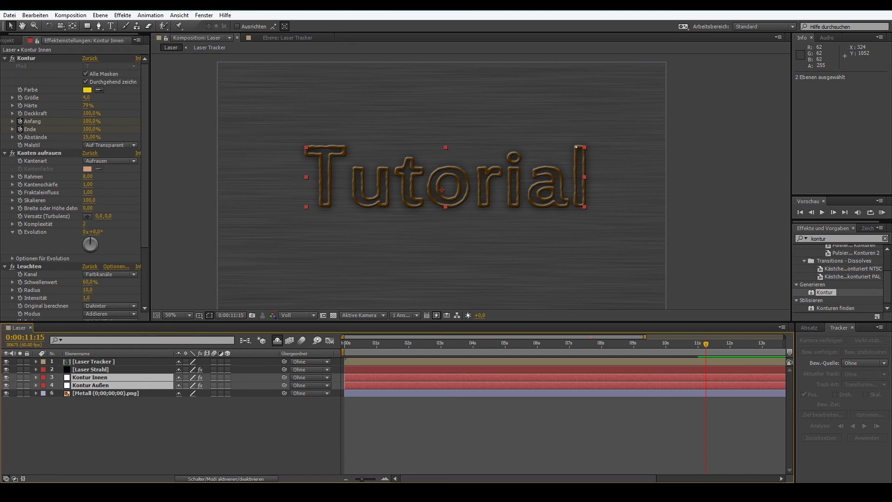
scroll(74, 186, "down", 2)
scroll(74, 185, "down", 3)
scroll(75, 185, "up", 3)
scroll(75, 186, "down", 3)
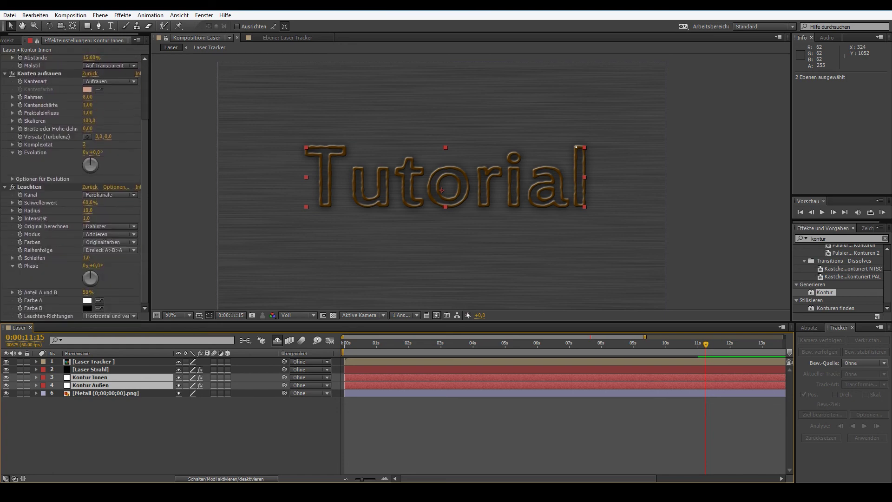
key("F2")
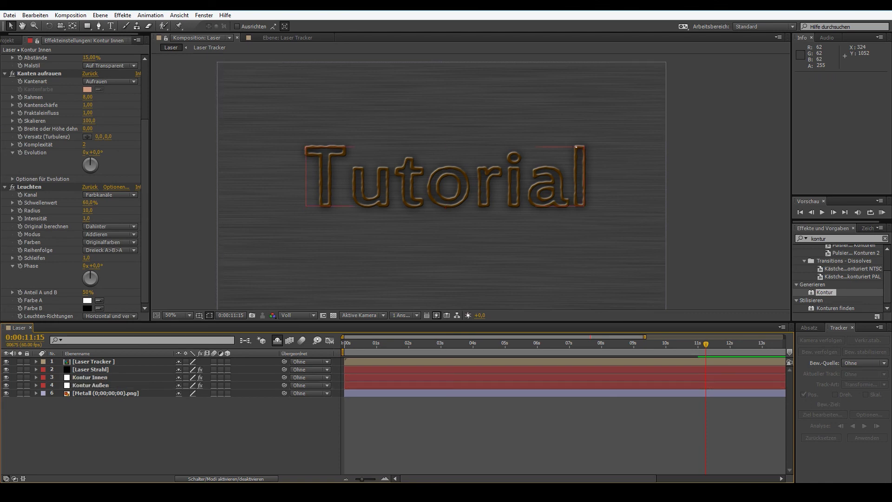
left_click(90, 377)
left_click(90, 385, "shift")
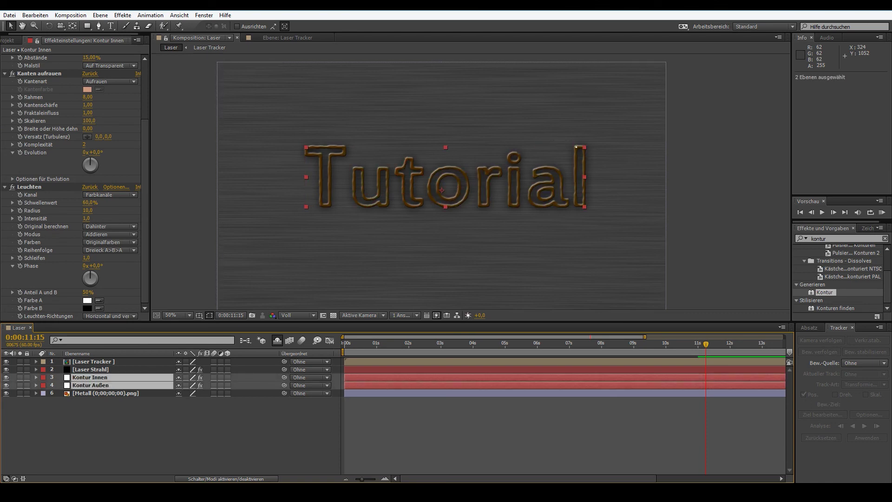
- Set the bevel Richtung to Ab and Größe to 10 on both outline layers
key("ctrl+grave")
key("u")
key("u")
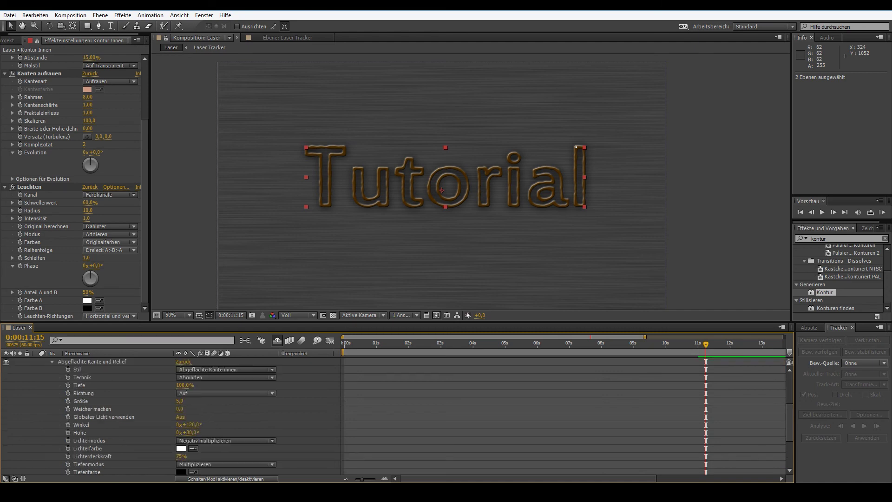
scroll(167, 413, "up", 1)
left_click(223, 393)
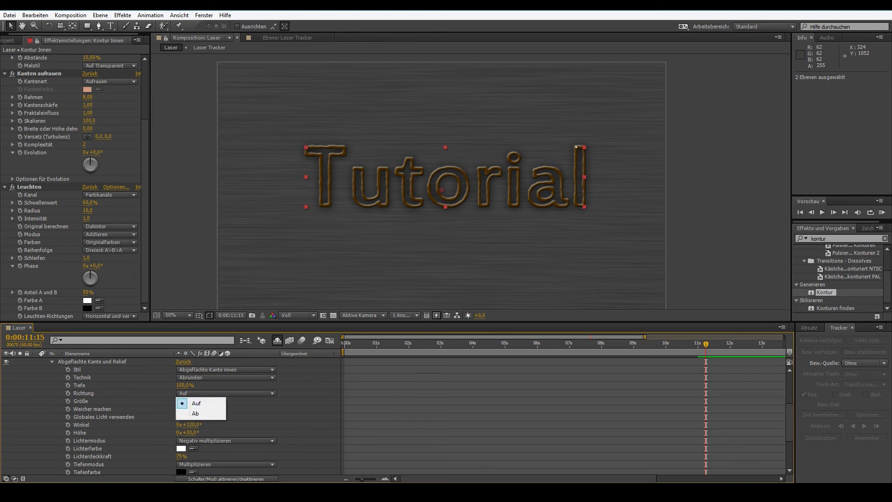
left_click(195, 413)
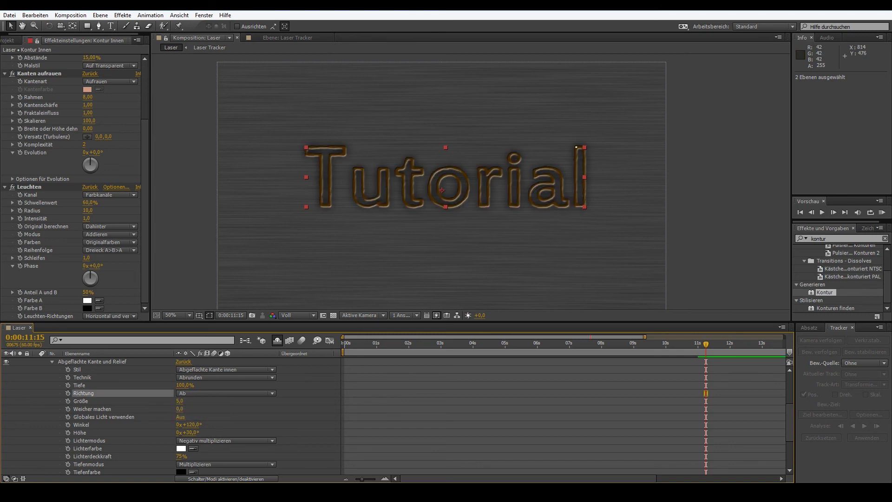
left_click_drag(179, 401, 195, 401)
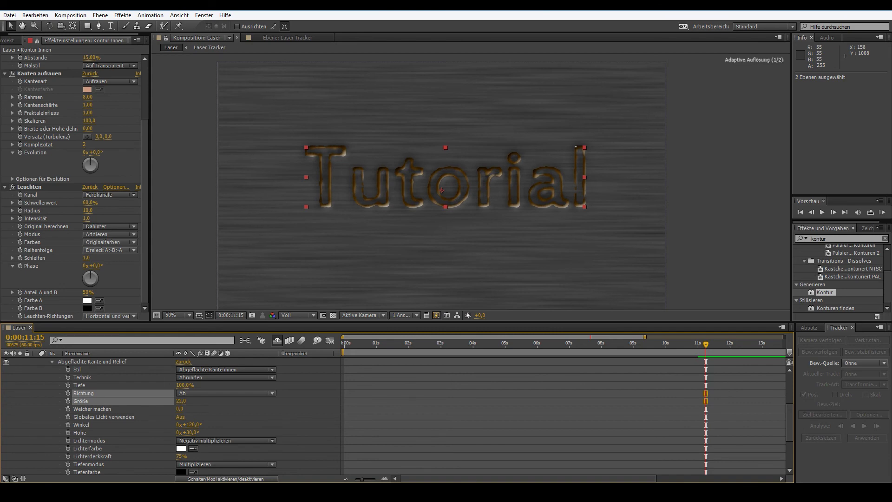
left_click(181, 401)
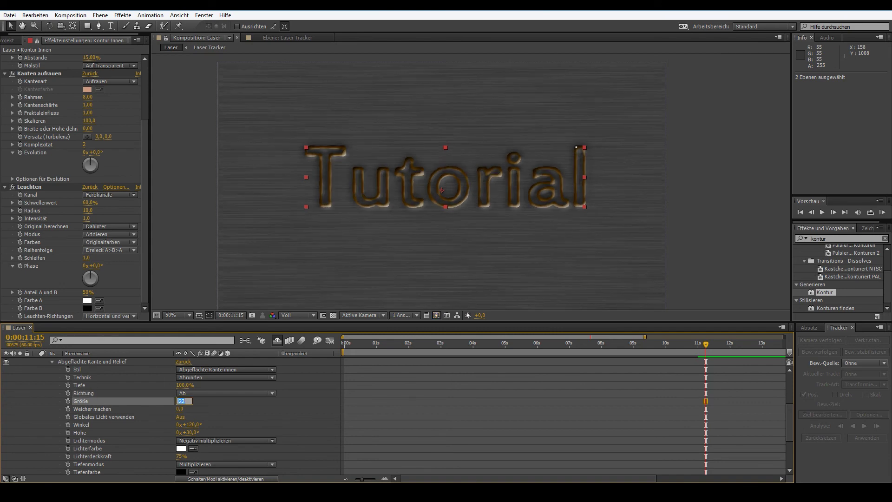
type("10")
key("Return")
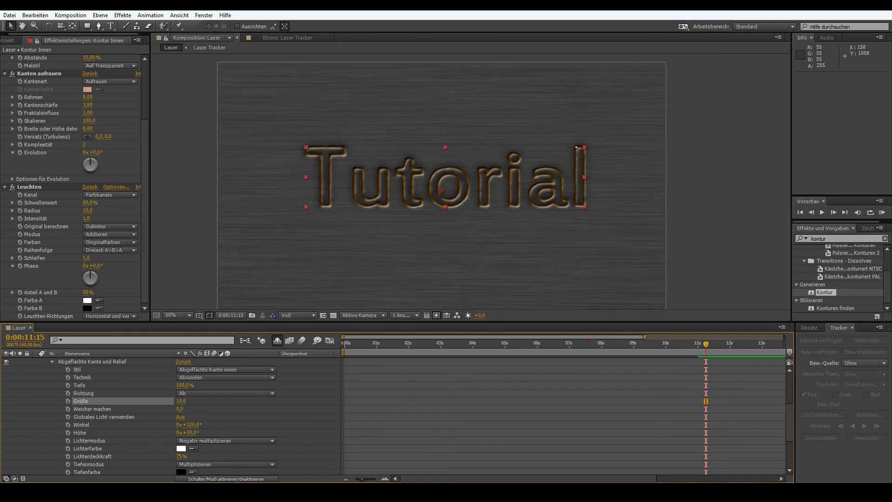
- Deselect the layers and collapse Kontur Innen's properties
key("ctrl+Down")
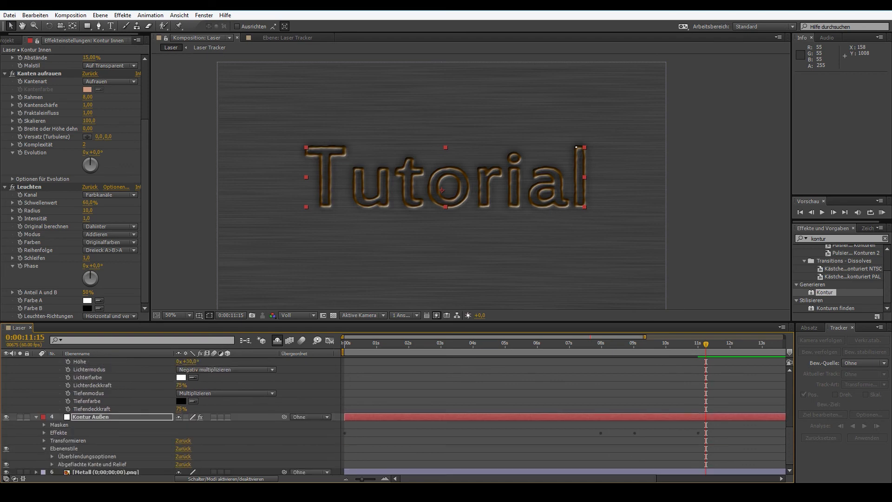
key("ctrl+shift+a")
scroll(167, 413, "up", 3)
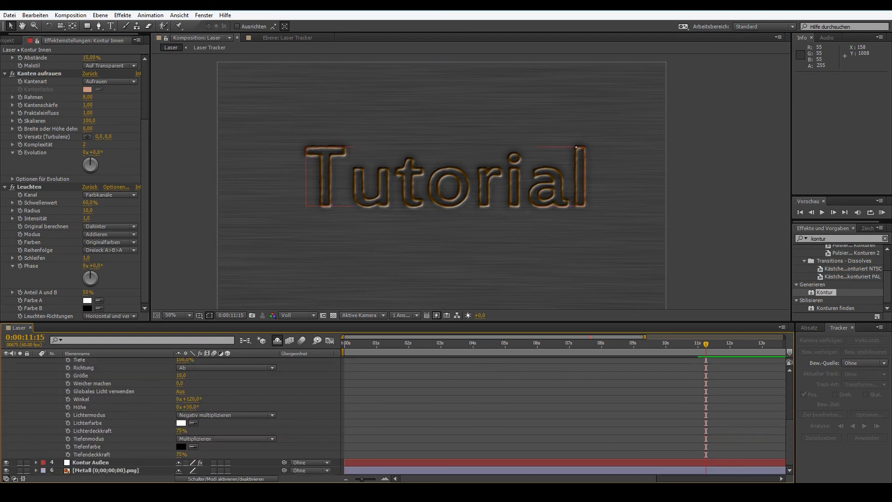
scroll(167, 414, "up", 2)
scroll(167, 413, "up", 2)
key("ctrl+grave")
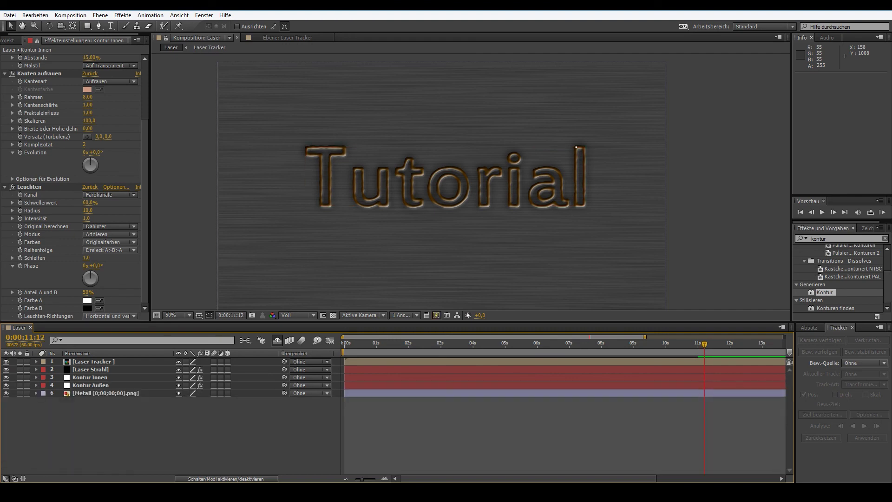
- Rewind to 0 and run a RAM preview of the laser animation, then stop it
left_click_drag(704, 344, 344, 344)
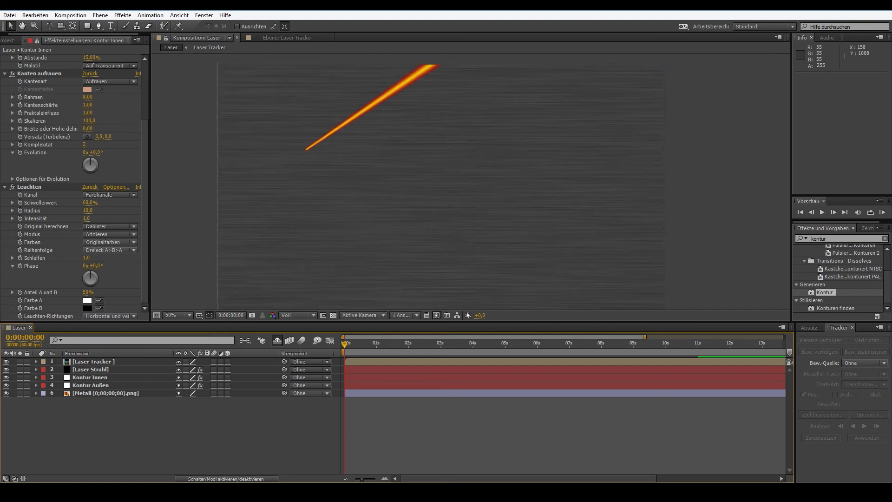
left_click(822, 213)
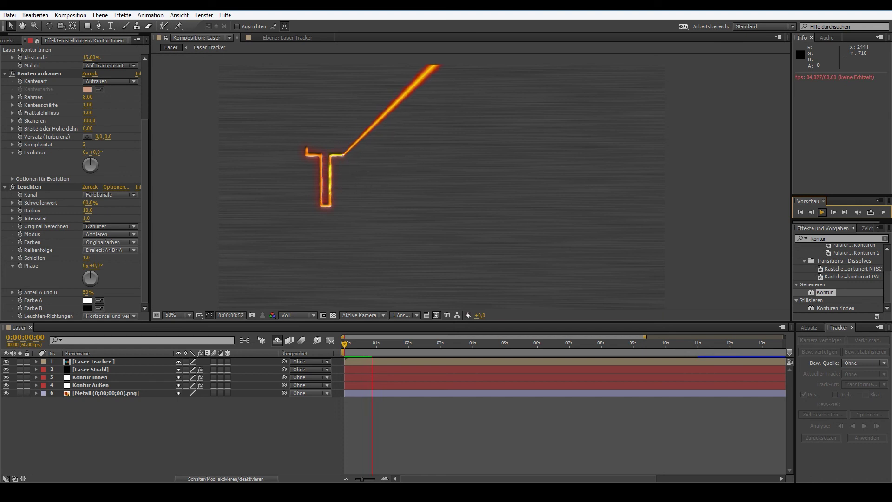
left_click(822, 212)
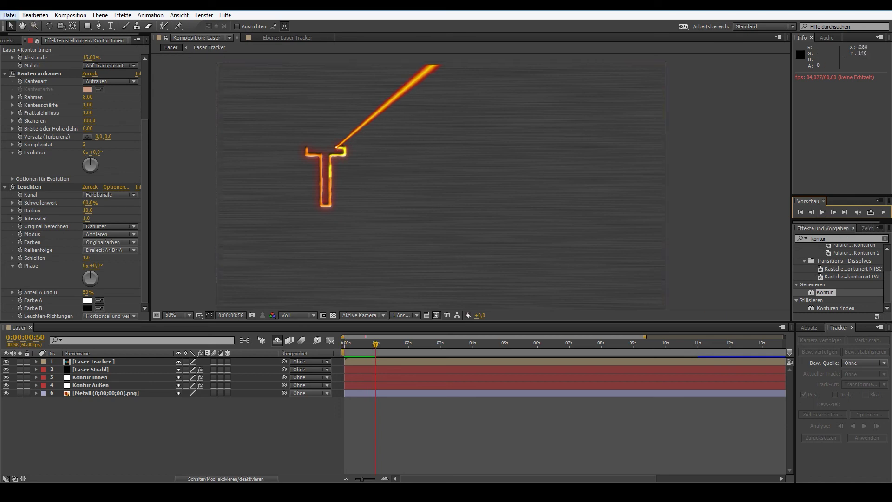
- Add the Laser composition to the render queue and start rendering to Laser.avi
left_click(9, 15)
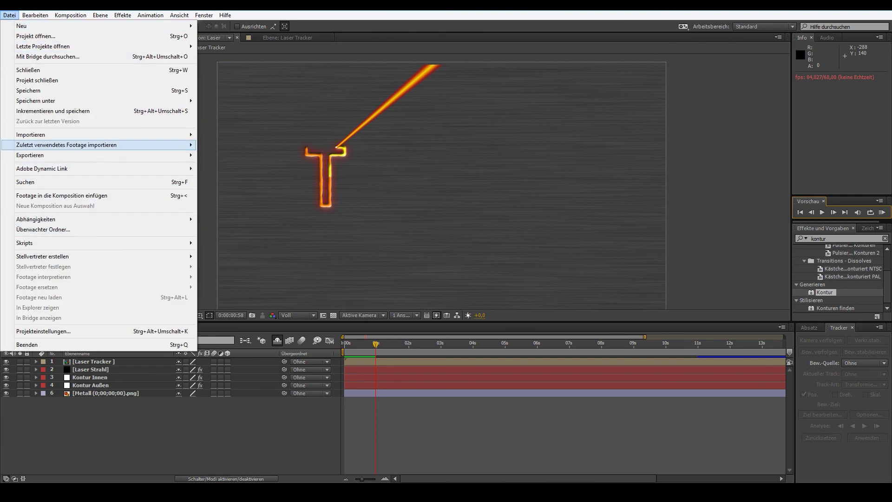
mouse_move(31, 155)
left_click(250, 195)
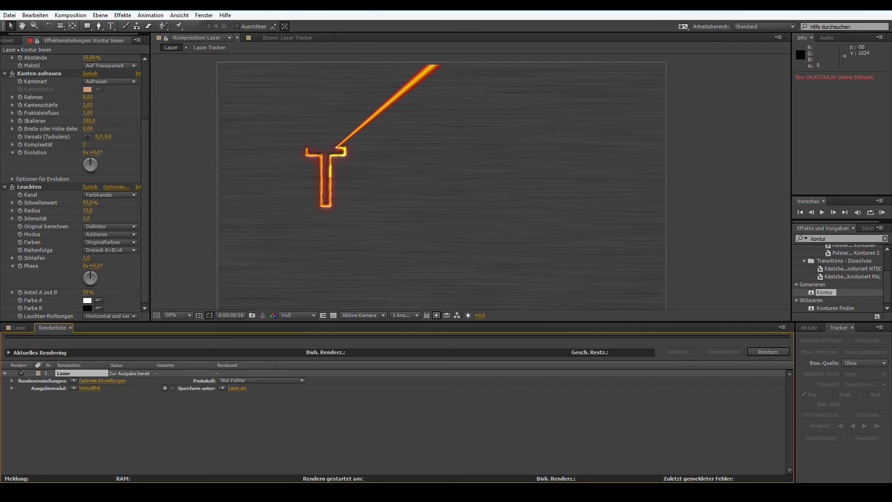
left_click(768, 352)
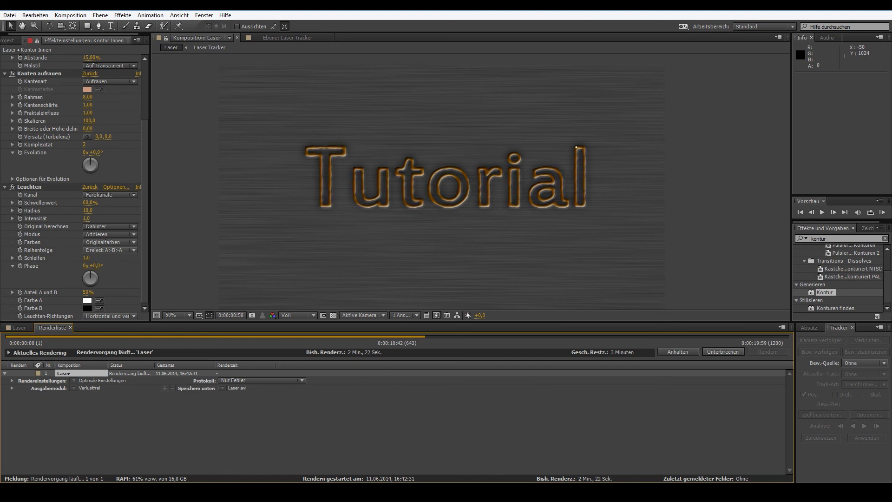
- Pause and stop the Laser render, then delete the leftover queue item
left_click(723, 351)
left_click(678, 352)
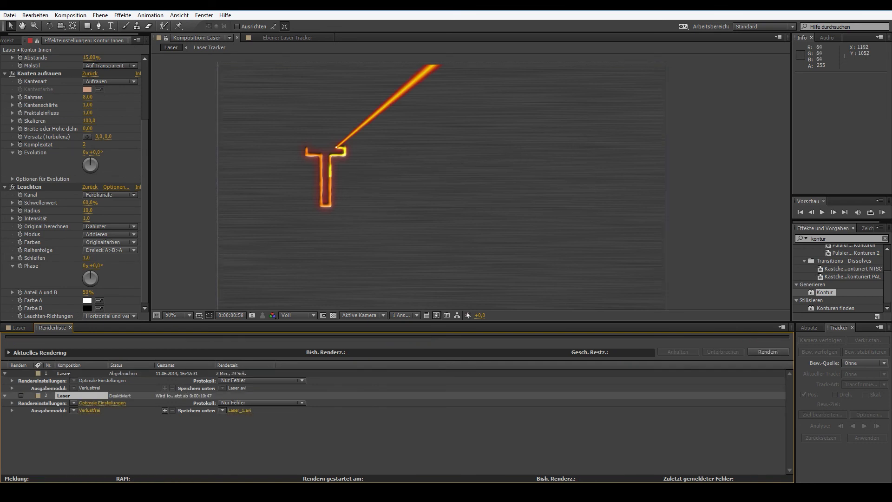
key("Delete")
key("Delete")
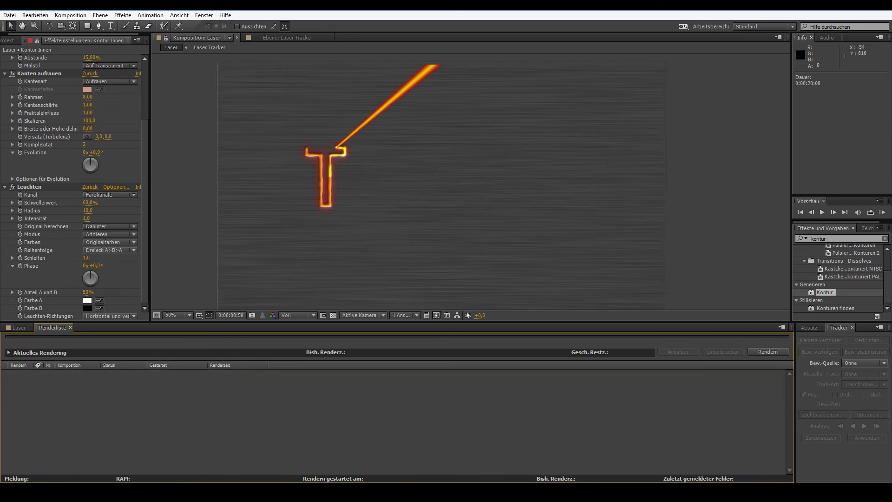